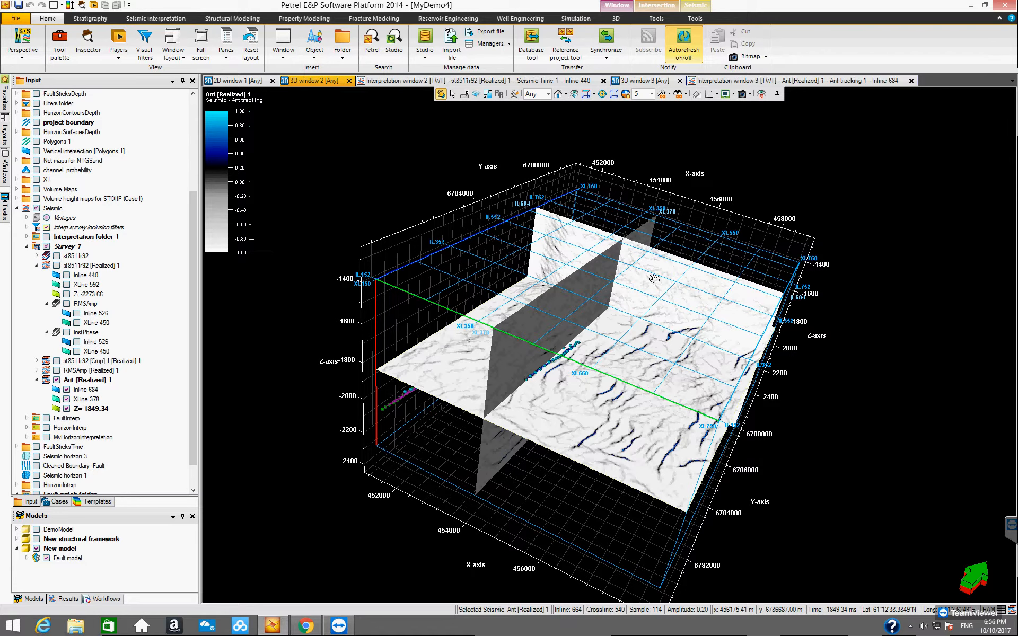
Clear the 3D window by hiding the Ant [Realized] 1 slices and the New model, and collapse the Fault patch folder.
drag(537, 271, 554, 296)
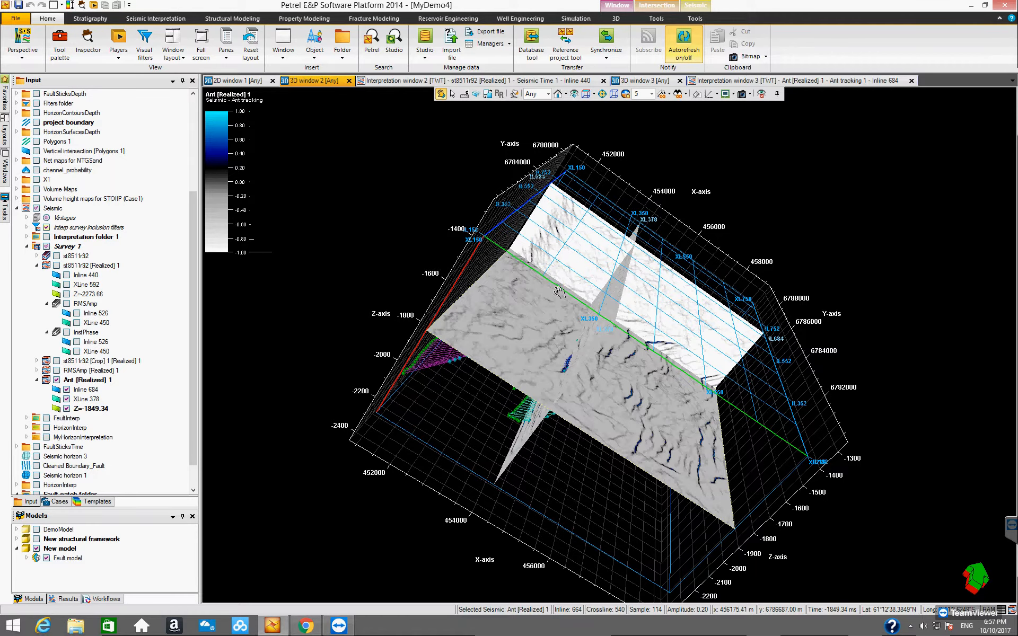
drag(603, 343, 484, 407)
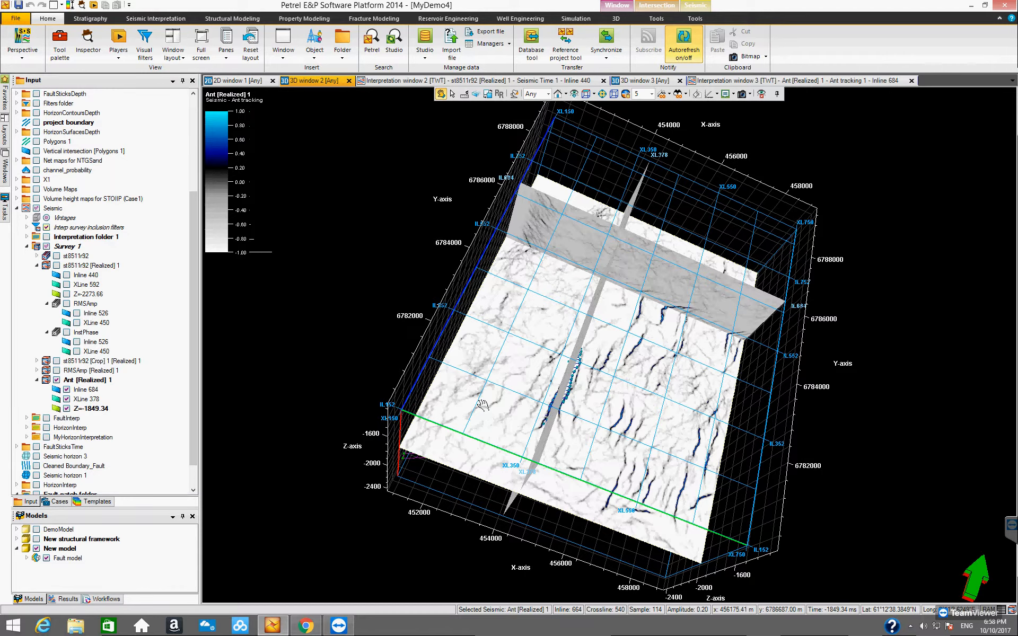
drag(491, 399, 552, 459)
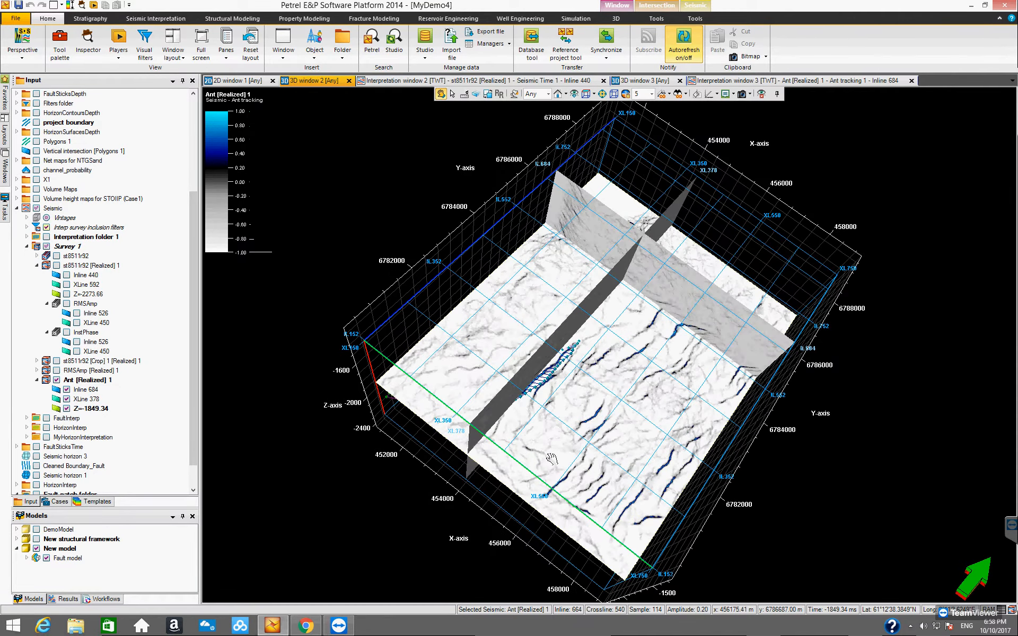
click(56, 380)
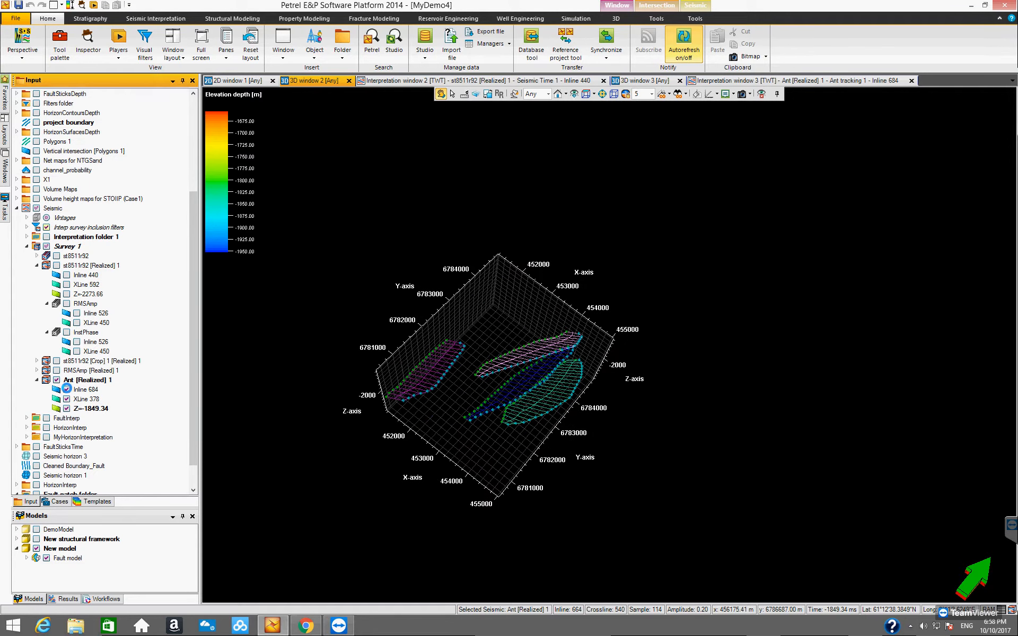
click(67, 400)
click(67, 390)
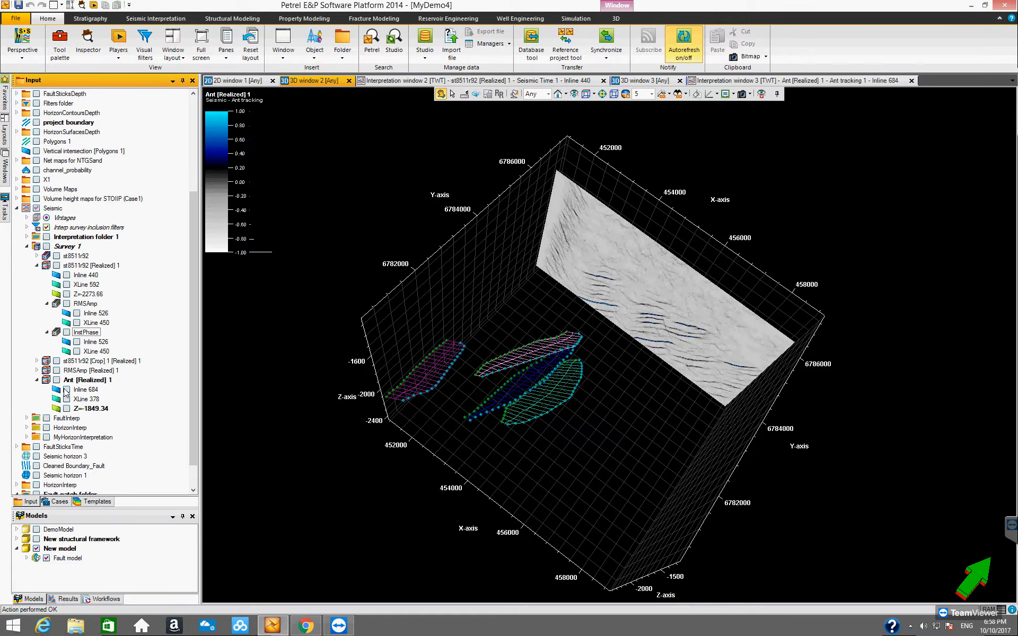
drag(191, 391, 187, 450)
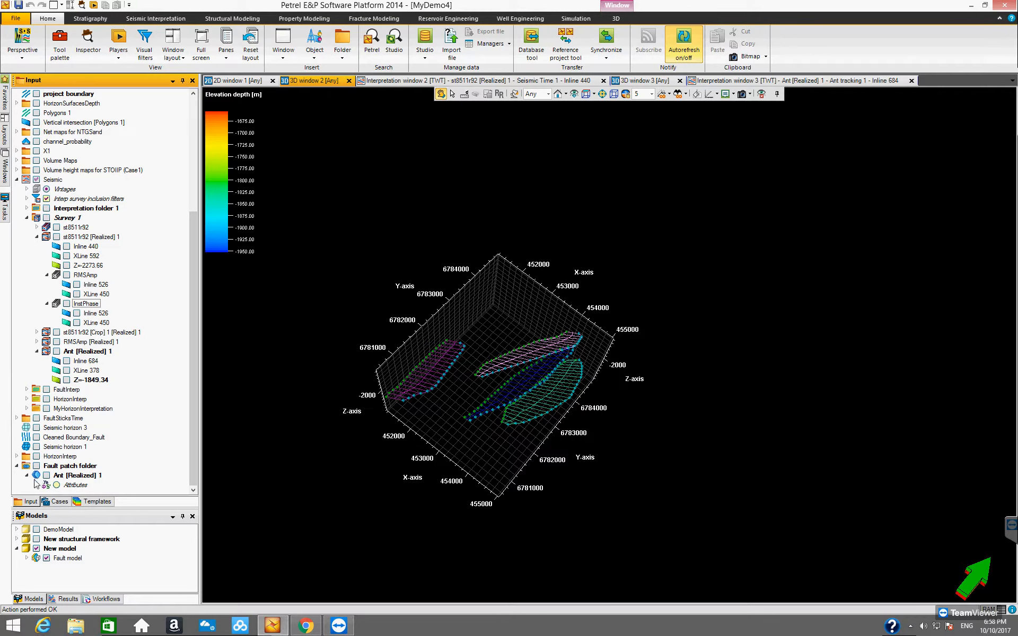
click(35, 548)
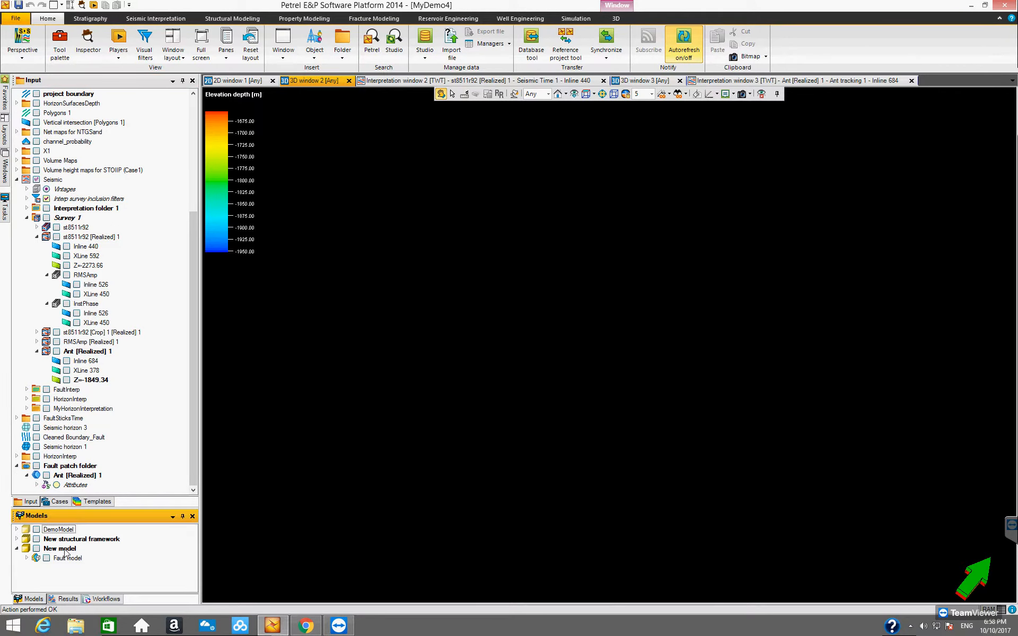
click(17, 466)
Show Inline 496, XLine 446 and time slice Z=-1853.34 of the cropped st8511r92 volume in the 3D window.
drag(194, 386, 195, 359)
click(37, 390)
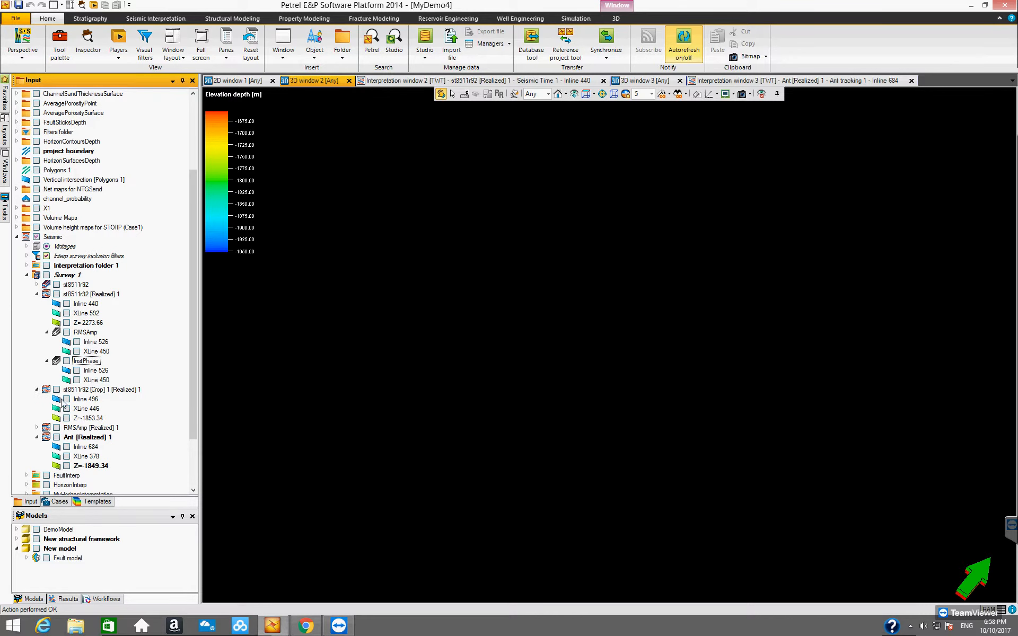
click(67, 399)
click(67, 409)
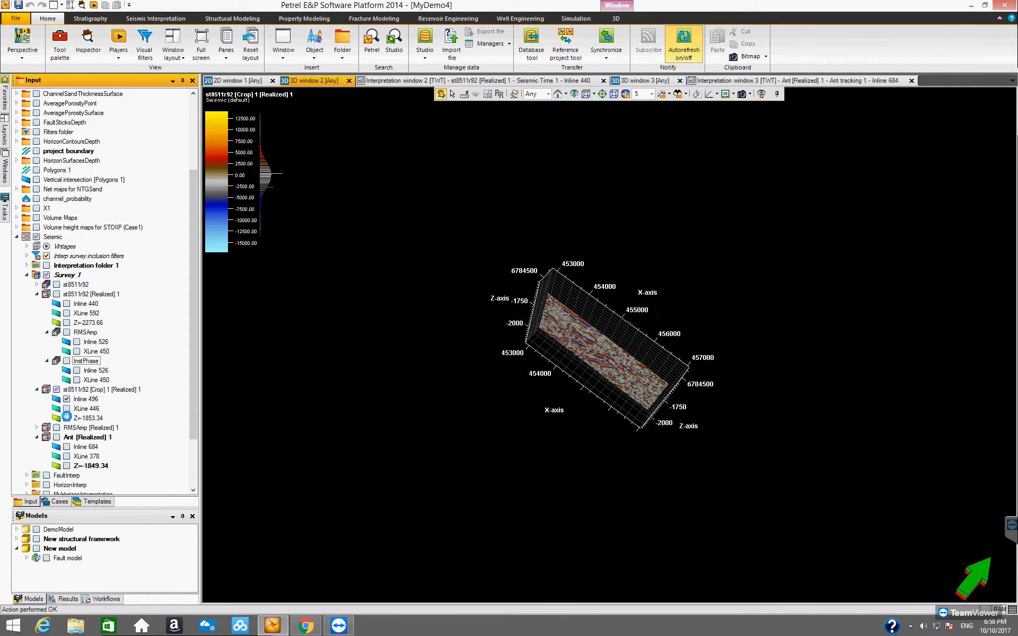
click(67, 421)
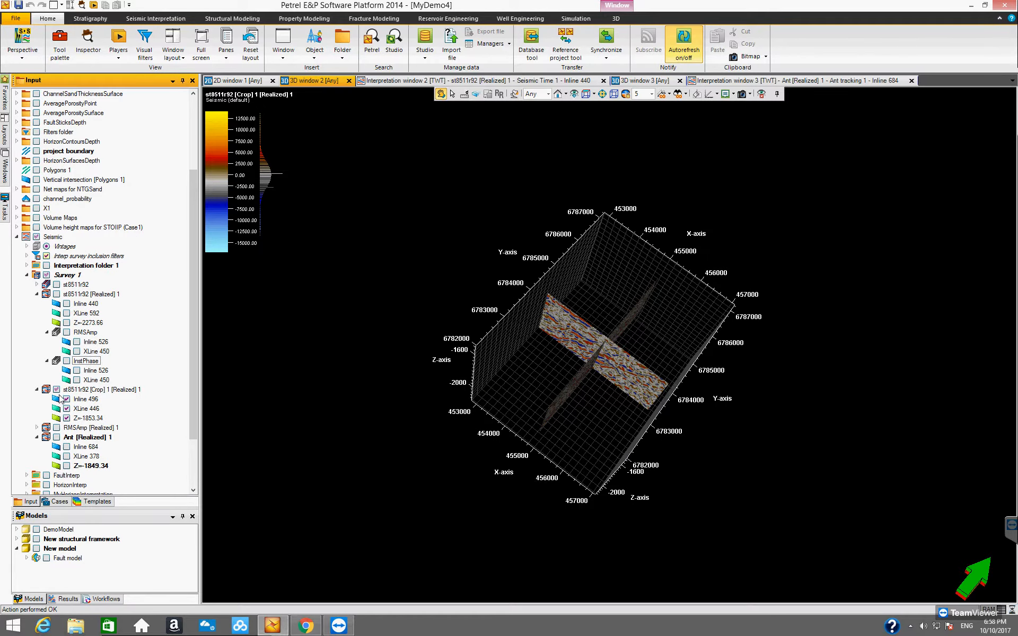
click(57, 390)
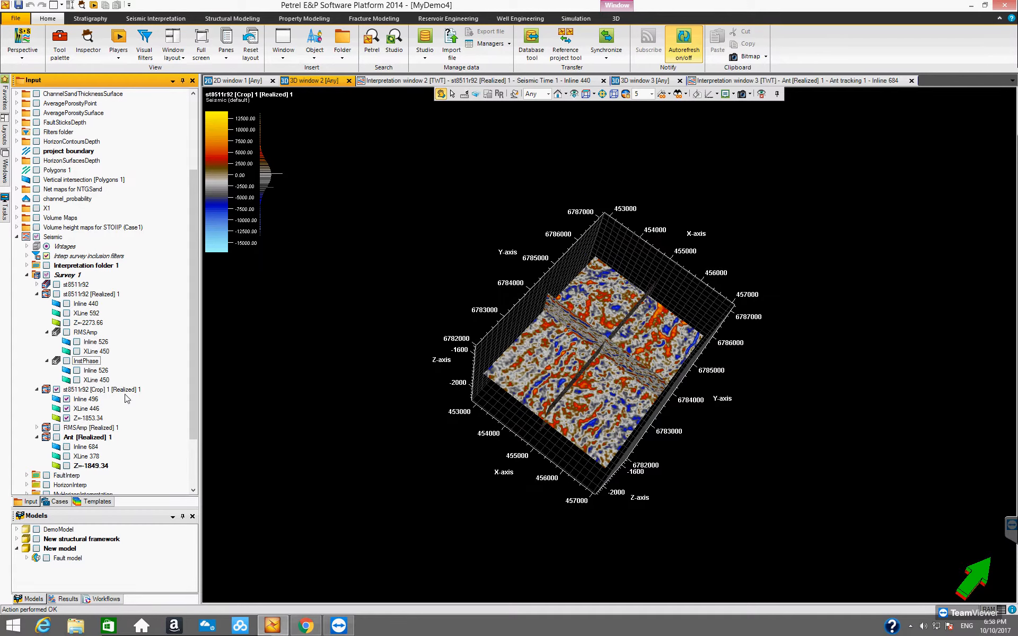
Examine the reflectors and discontinuities on the cropped volume's inline, crossline and time slice from several angles.
scroll(594, 392, down, 3)
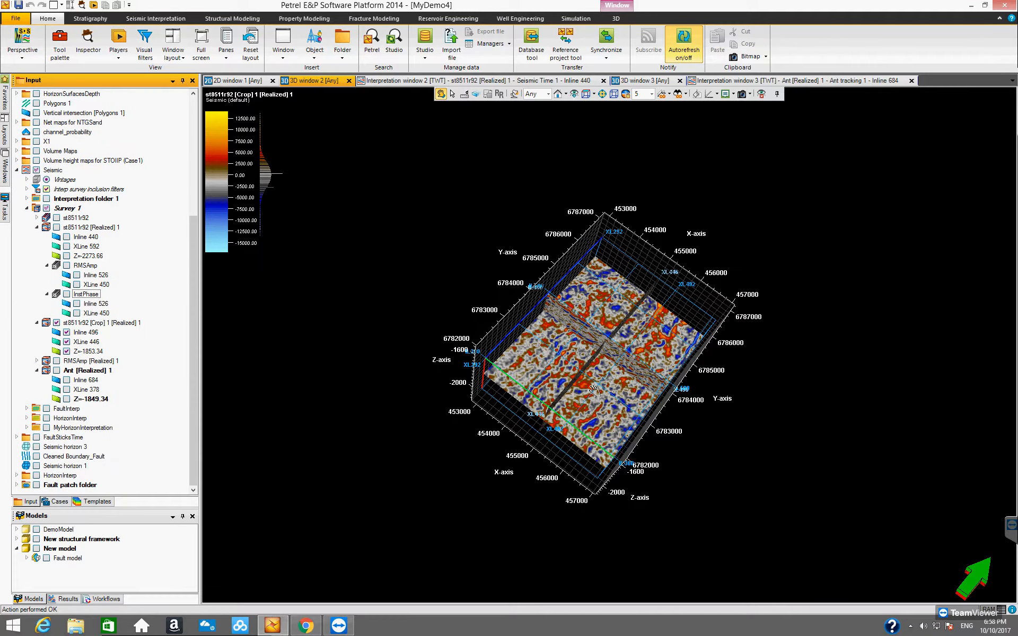
click(604, 402)
scroll(604, 402, down, 1)
scroll(604, 402, down, 4)
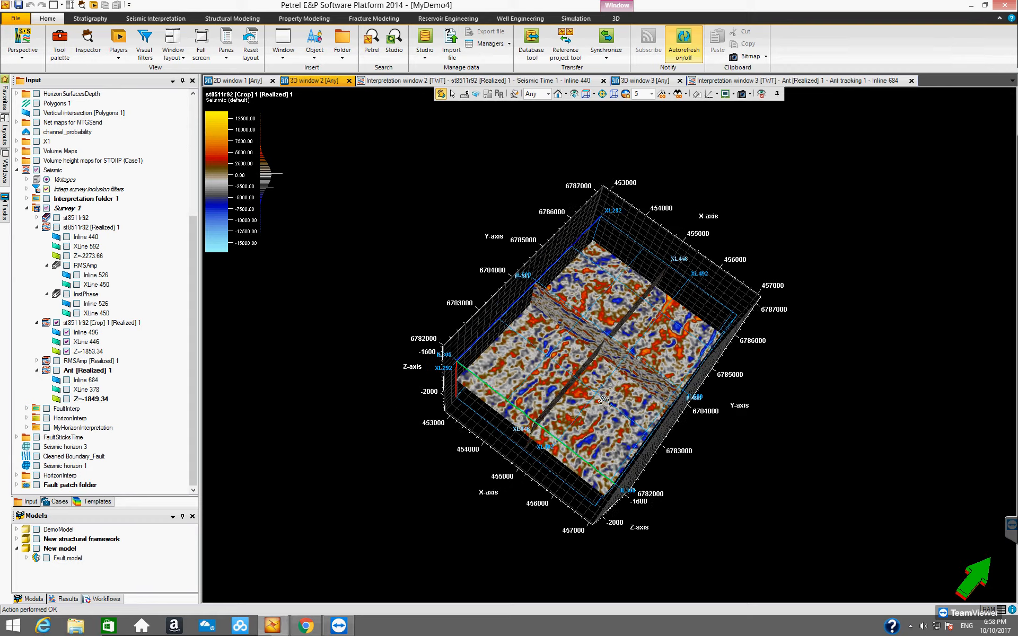
drag(609, 414, 495, 286)
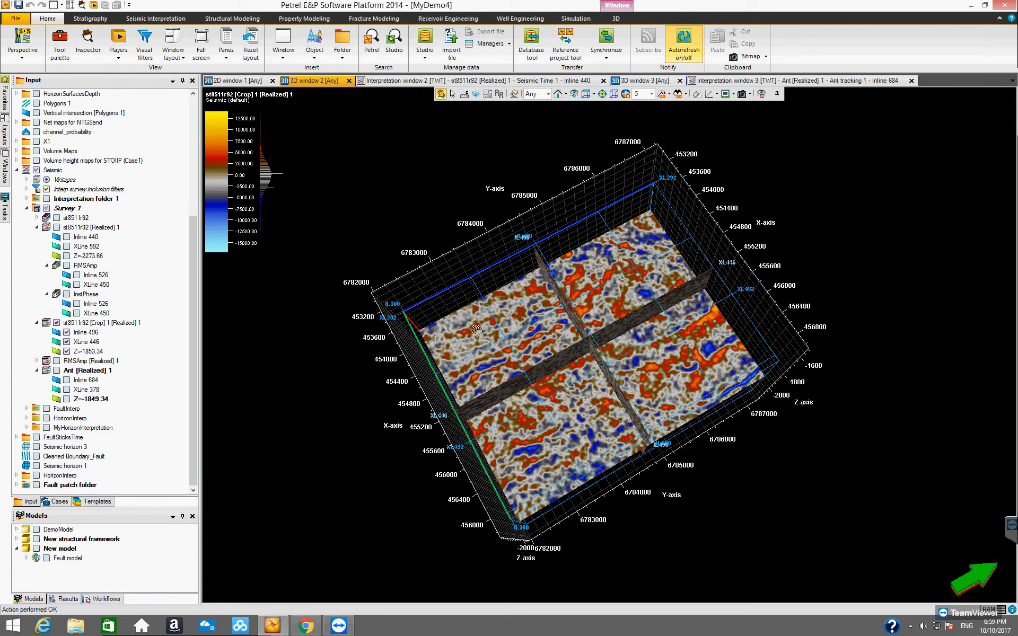
drag(569, 455, 699, 376)
drag(640, 406, 586, 454)
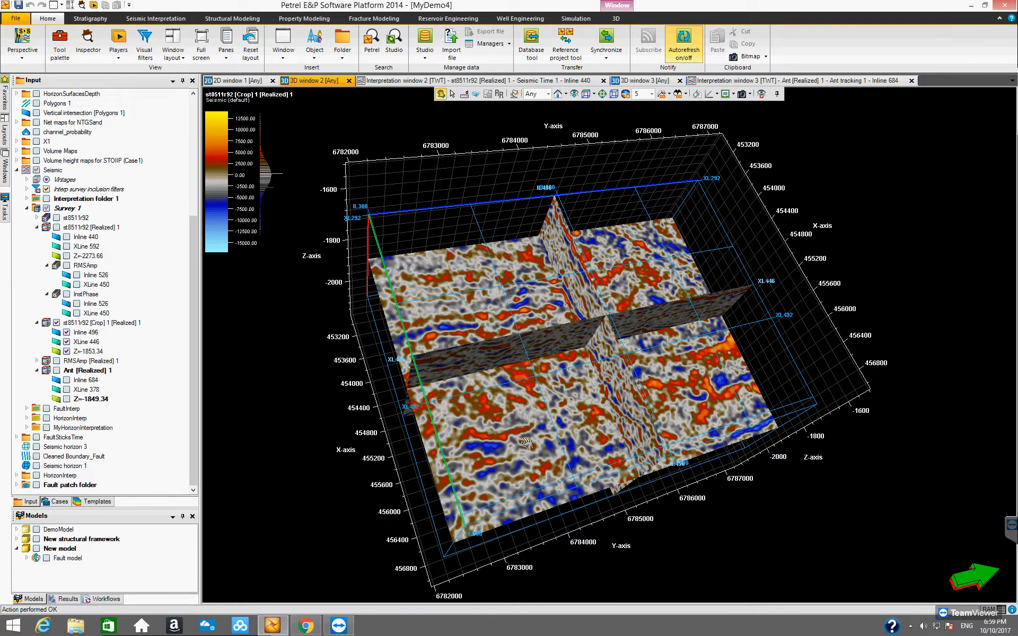
drag(530, 444, 510, 455)
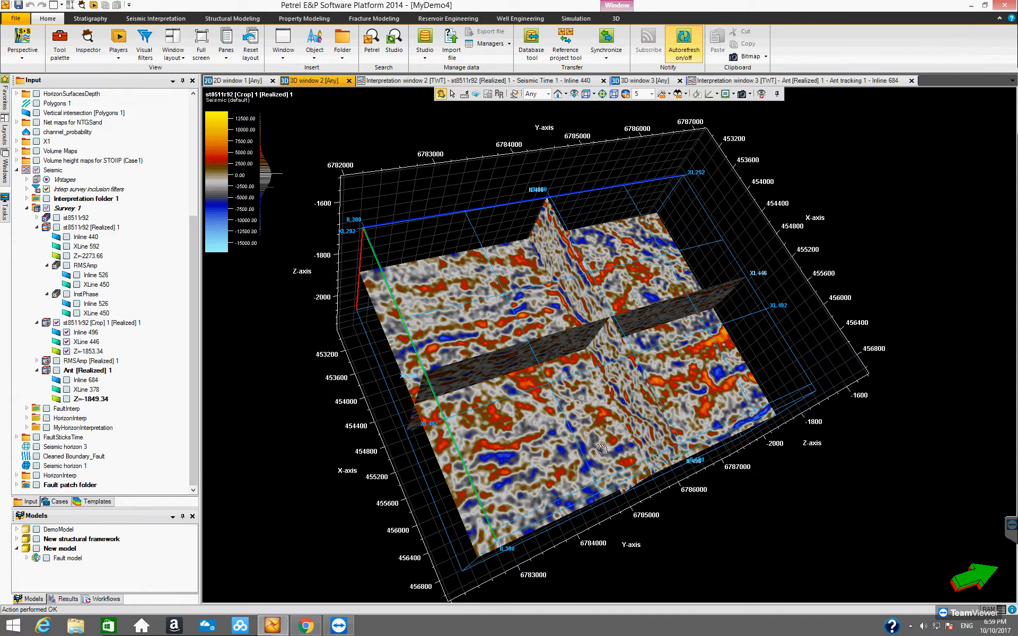
drag(602, 436, 500, 448)
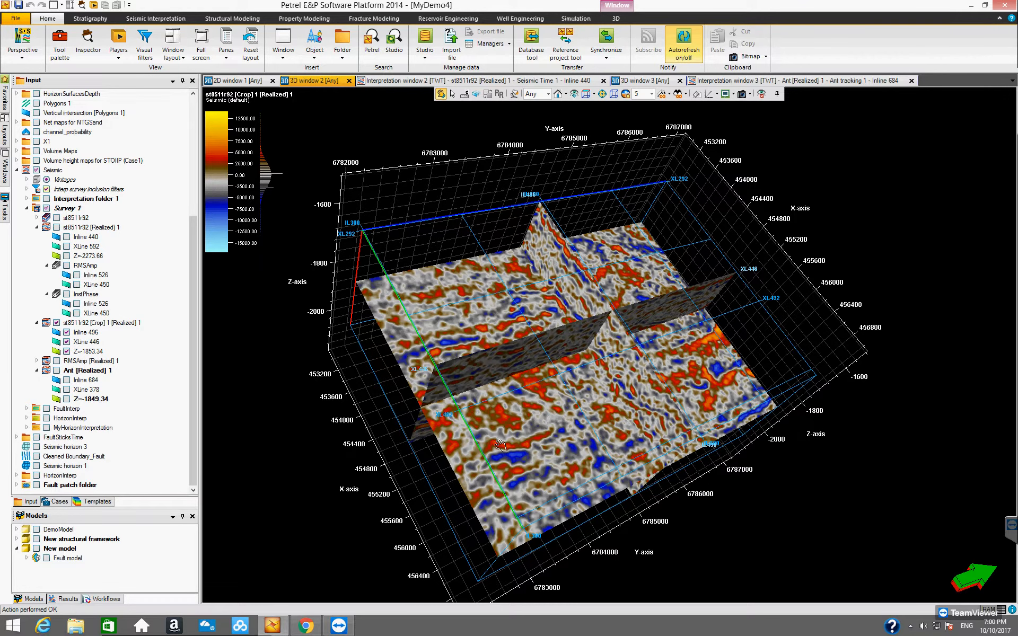
drag(527, 455, 514, 466)
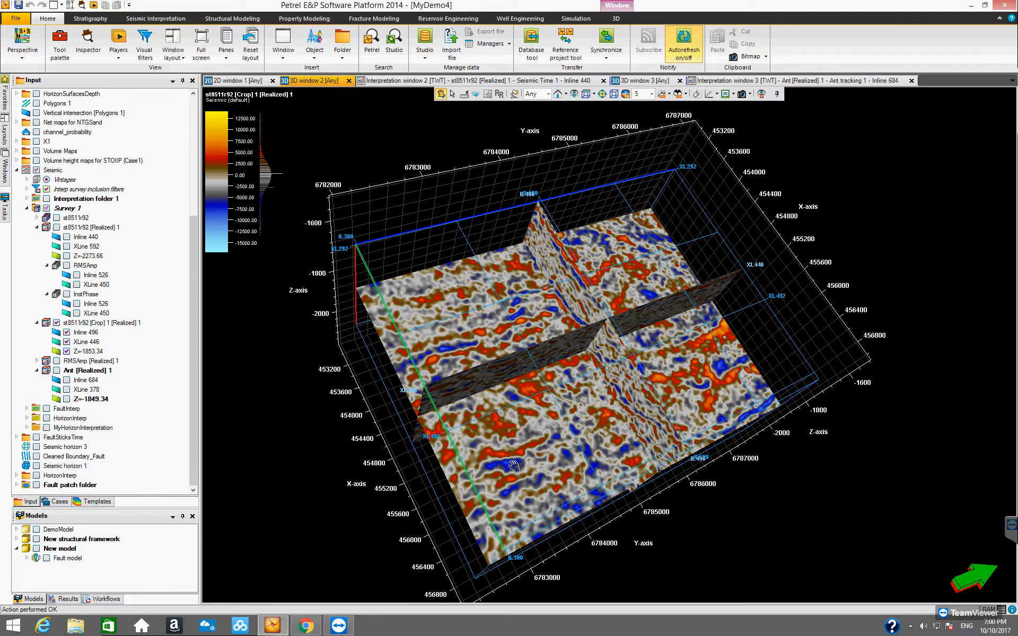
drag(514, 466, 500, 429)
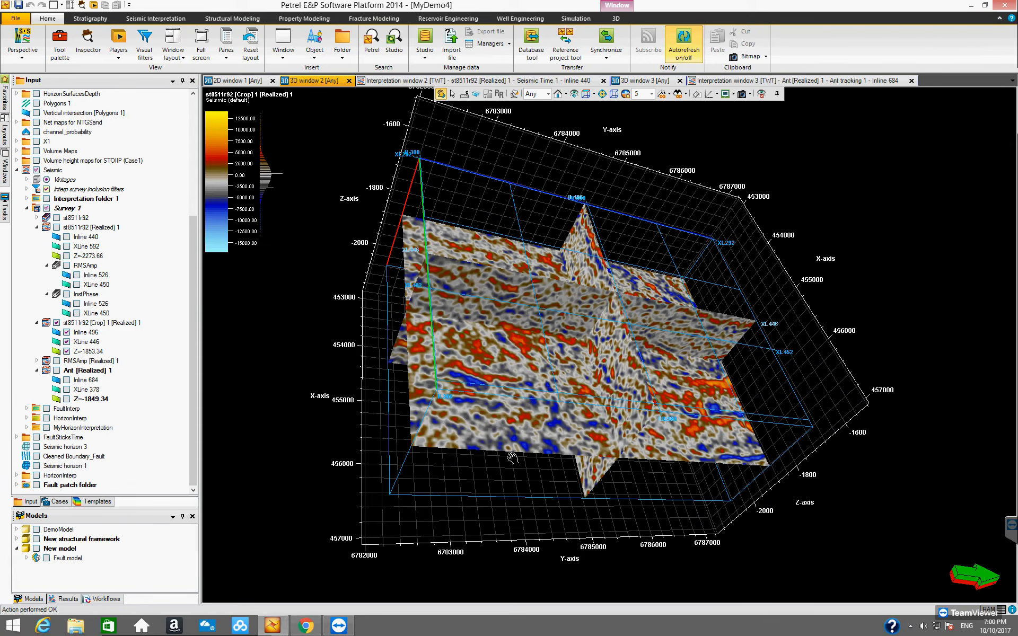
drag(533, 440, 542, 460)
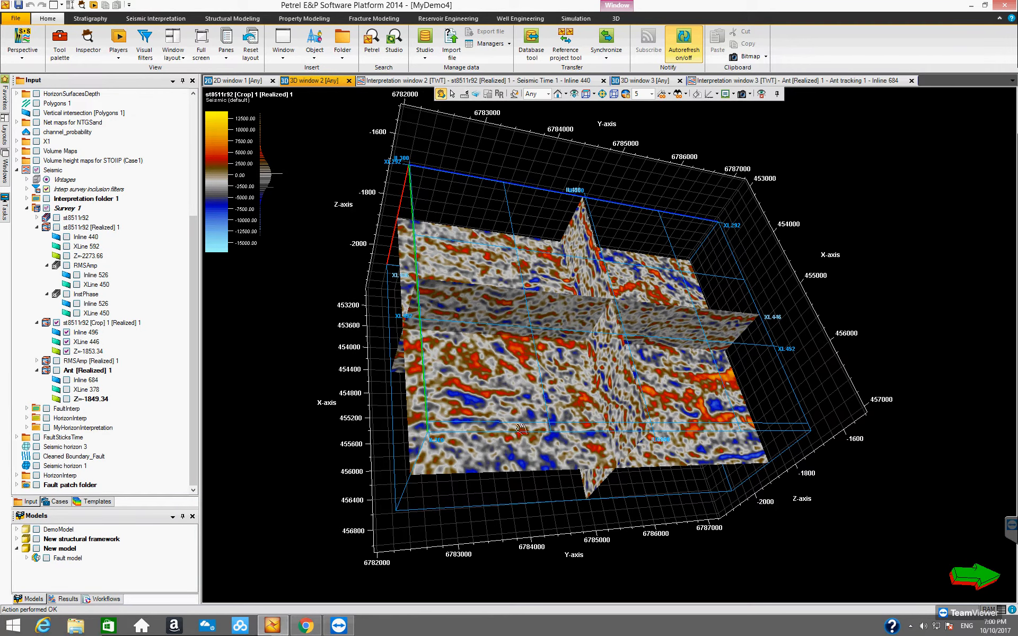
drag(621, 428, 485, 448)
drag(427, 379, 359, 437)
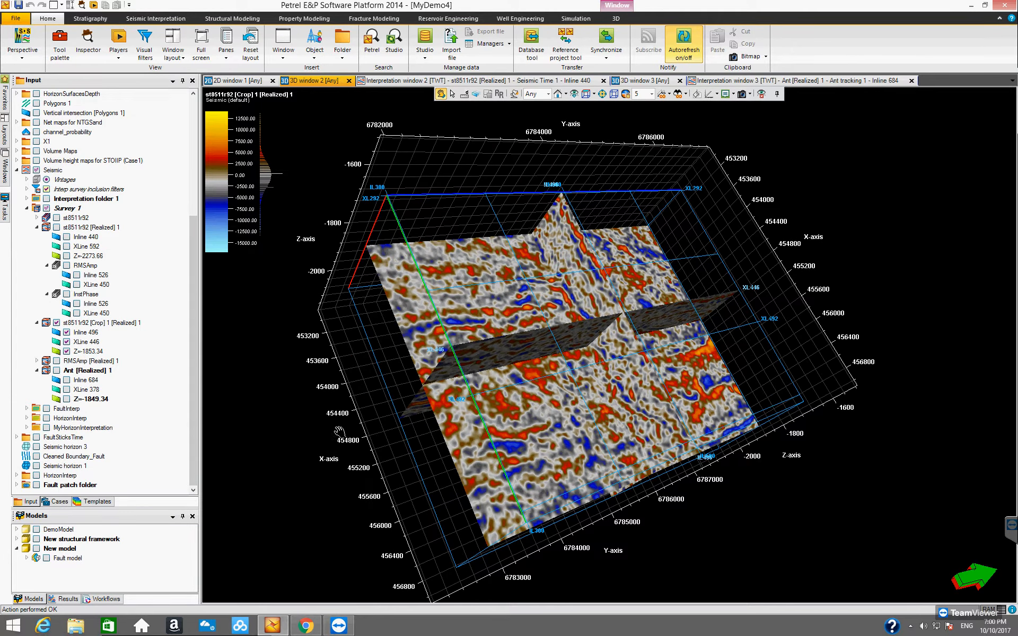
Narrow the Input pane and collapse the Ant [Realized] 1, cropped st8511r92, InstPhase and RMSAmp entries under Survey 1.
click(37, 370)
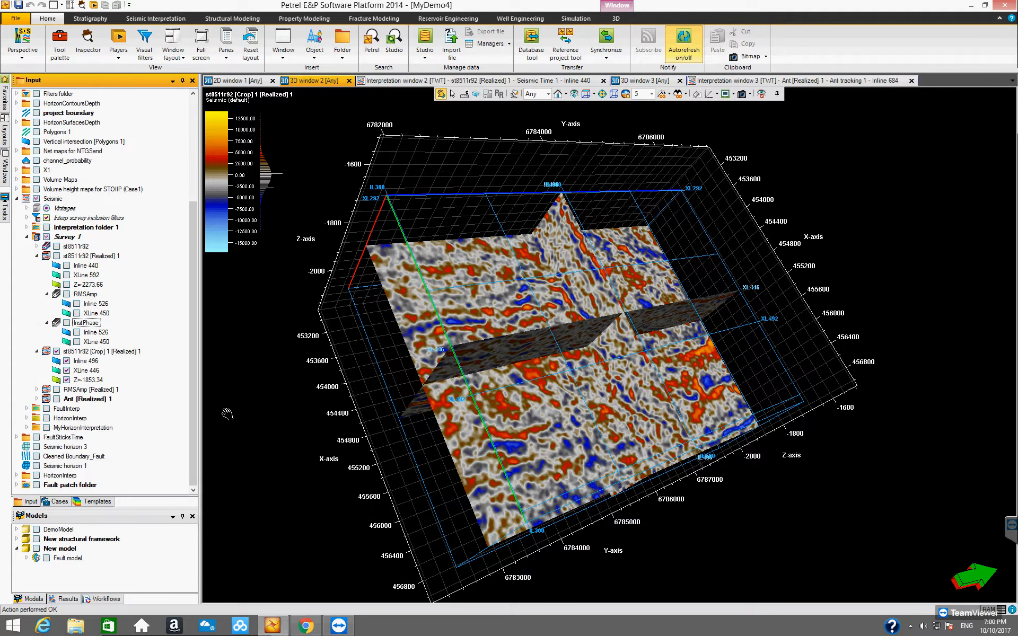
drag(200, 400, 176, 399)
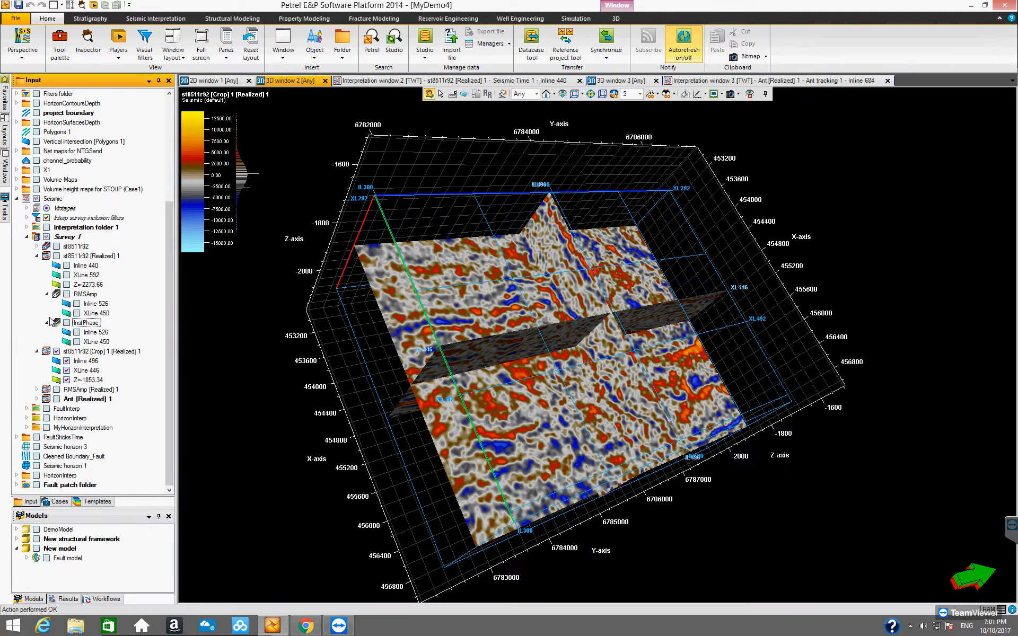
click(37, 352)
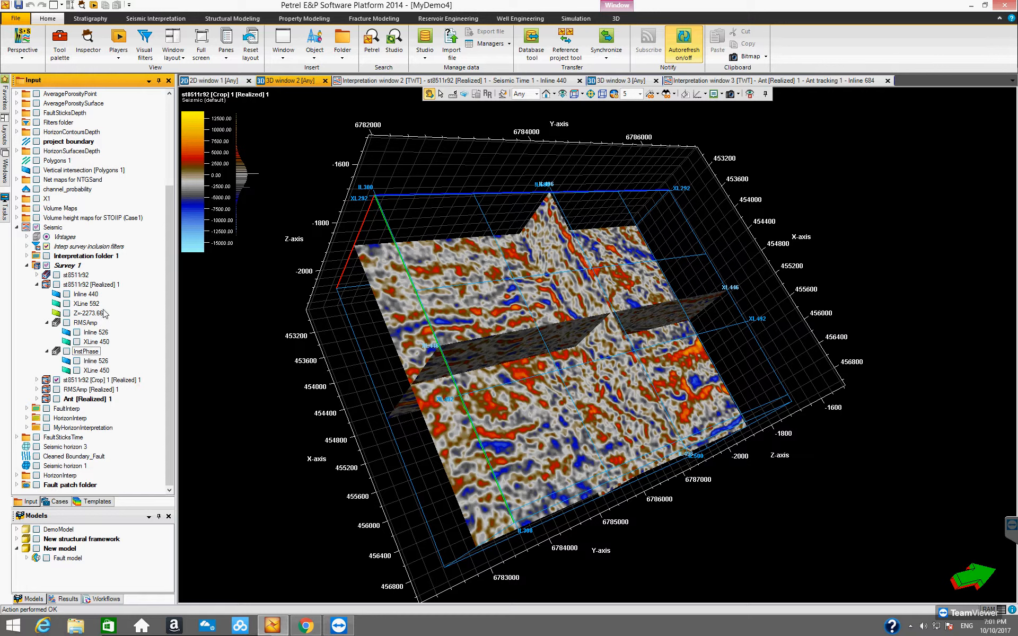
click(103, 285)
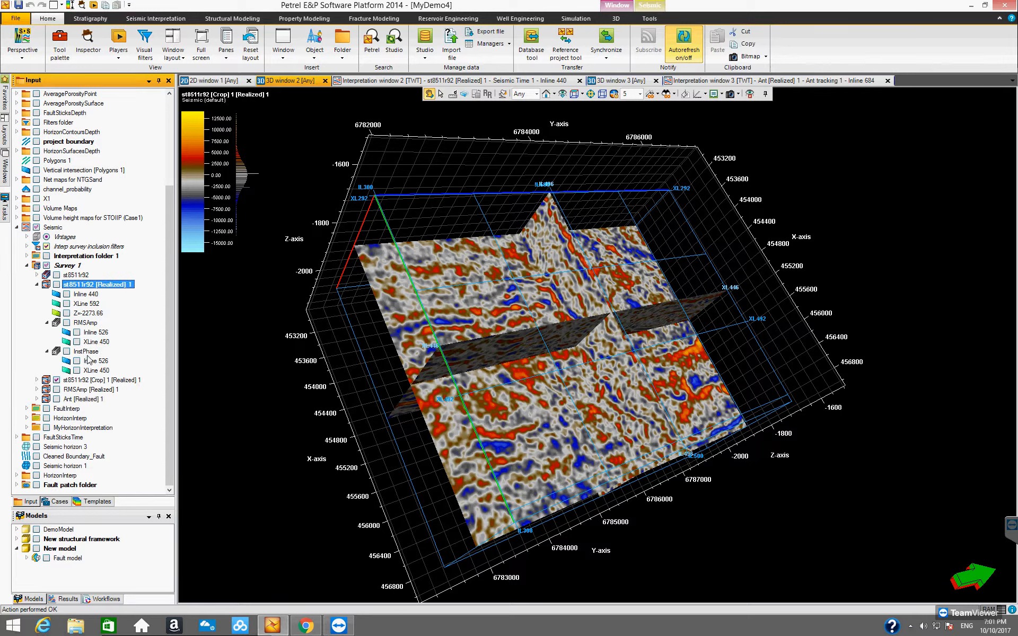
click(47, 352)
click(47, 342)
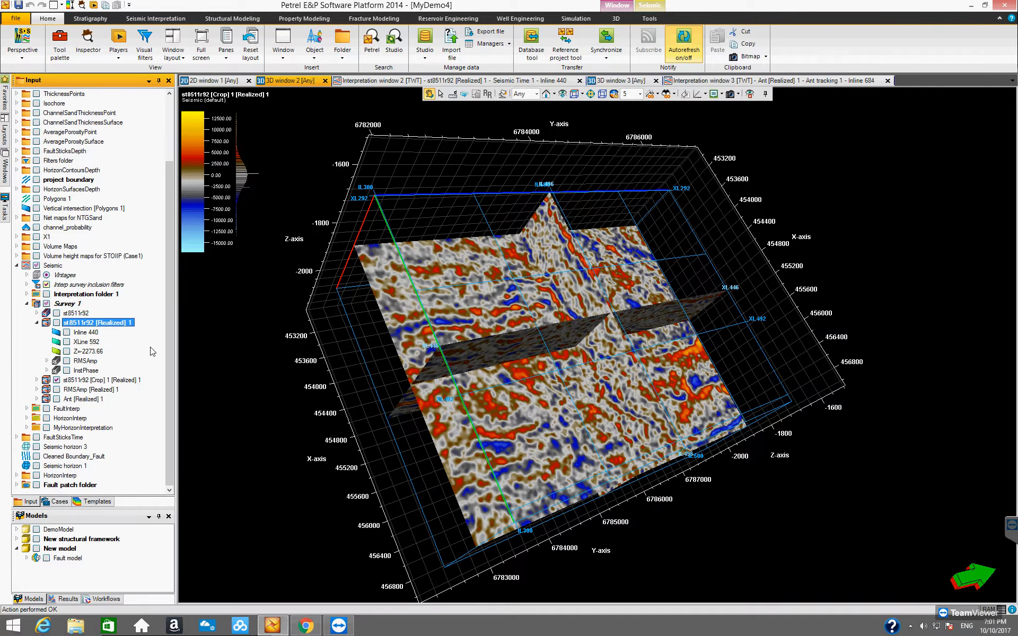
right_click(121, 326)
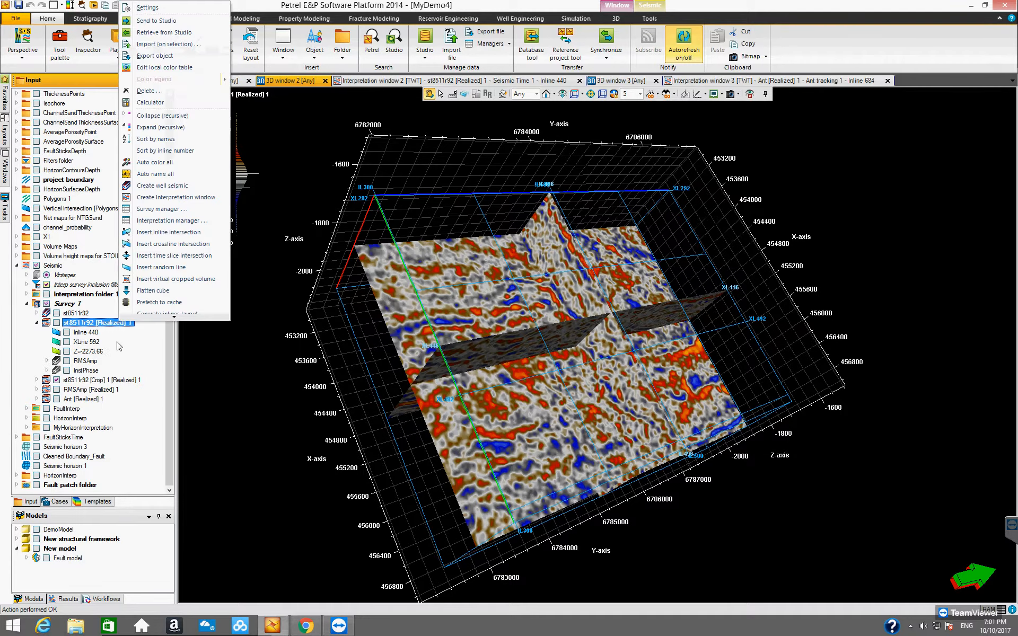
click(228, 366)
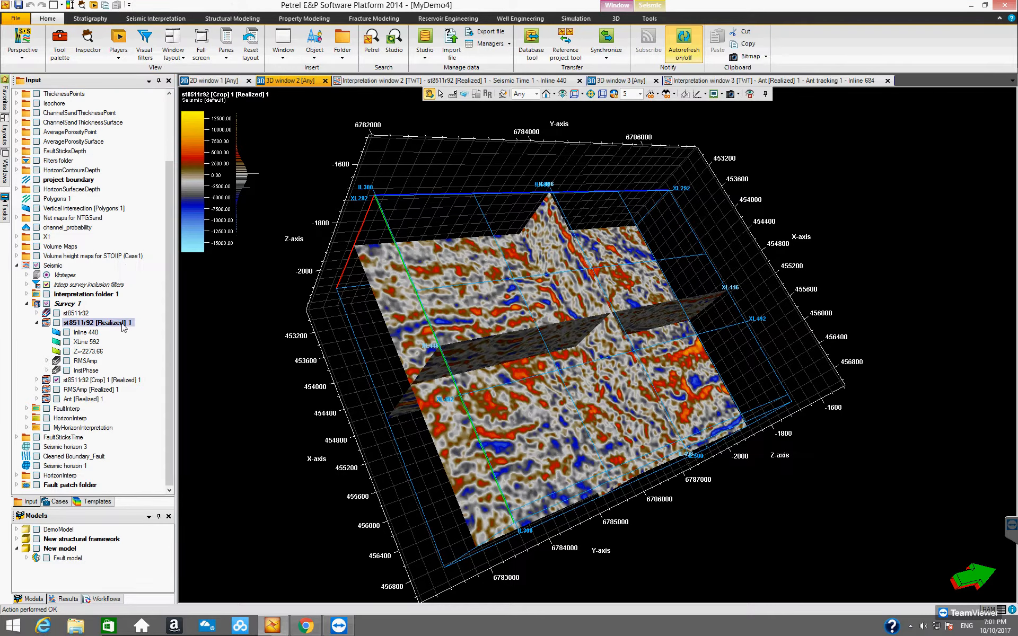
Open the Inspector and pick a point on the cropped st8511r92 volume's time slice to inspect it.
click(80, 6)
click(82, 8)
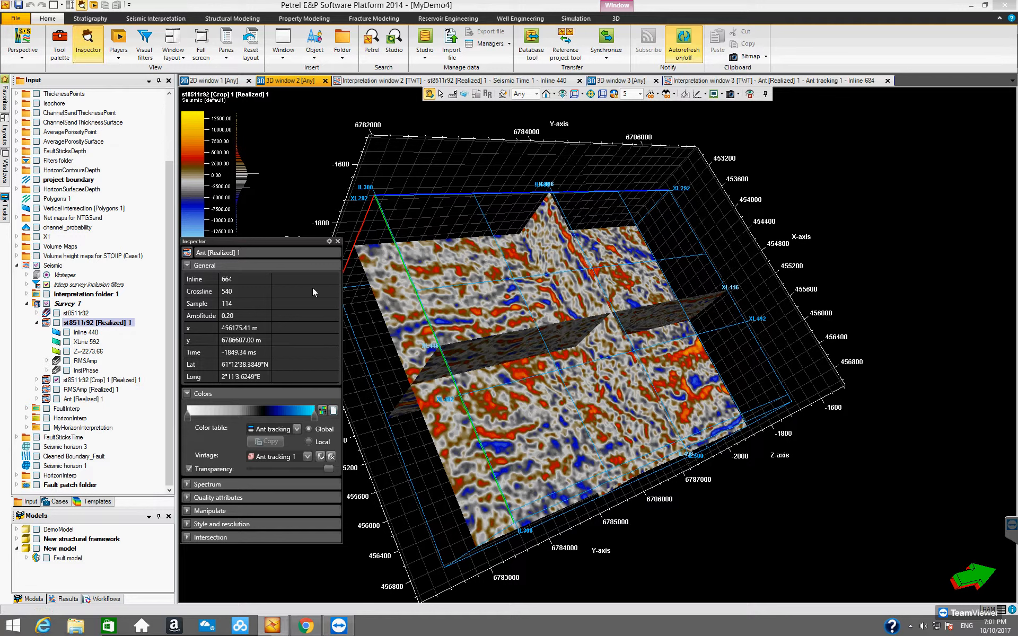
click(441, 93)
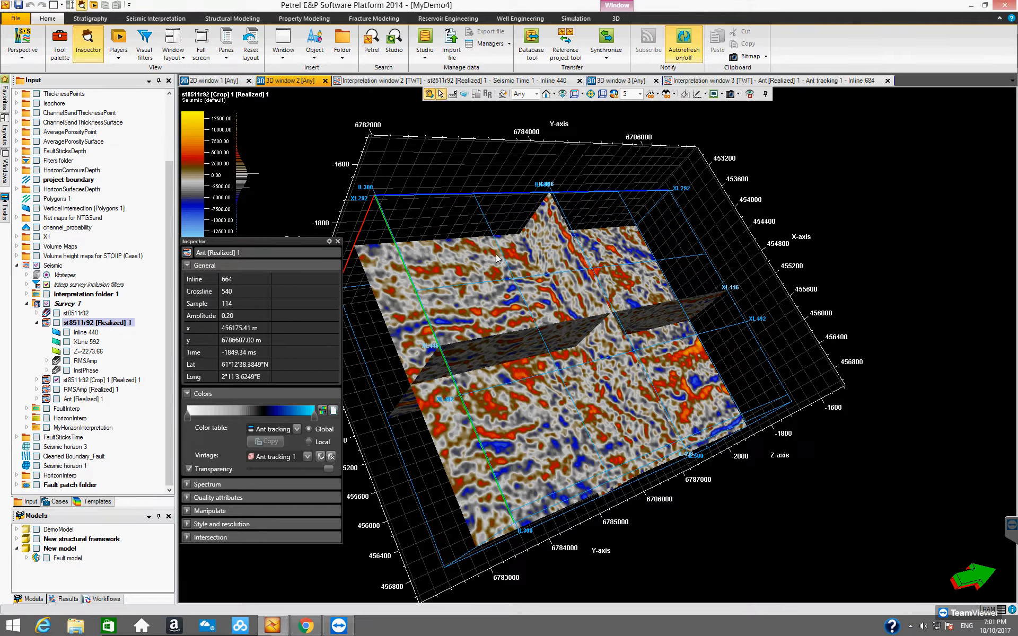
click(370, 341)
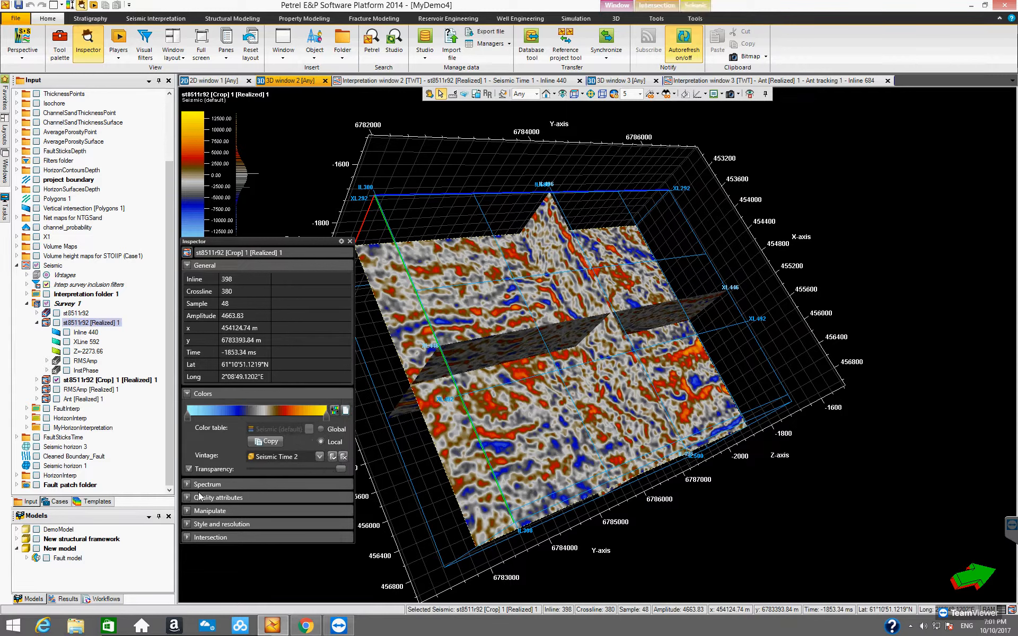
Examine the cropped volume's frequency spectrum in the Inspector and close the Inspector when finished.
click(187, 485)
drag(316, 241, 337, 172)
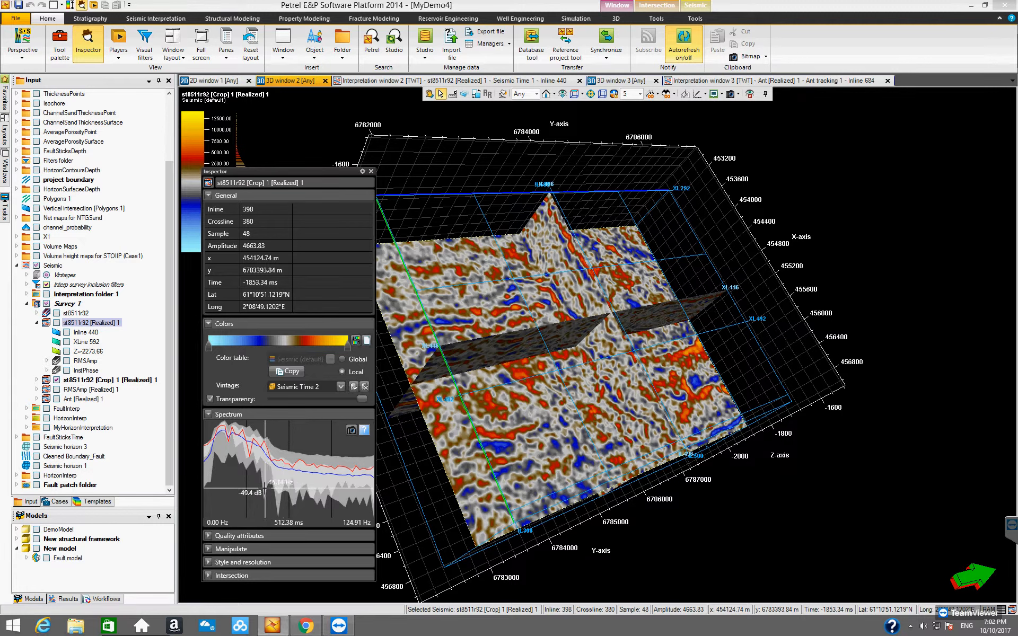
mouse_move(366, 432)
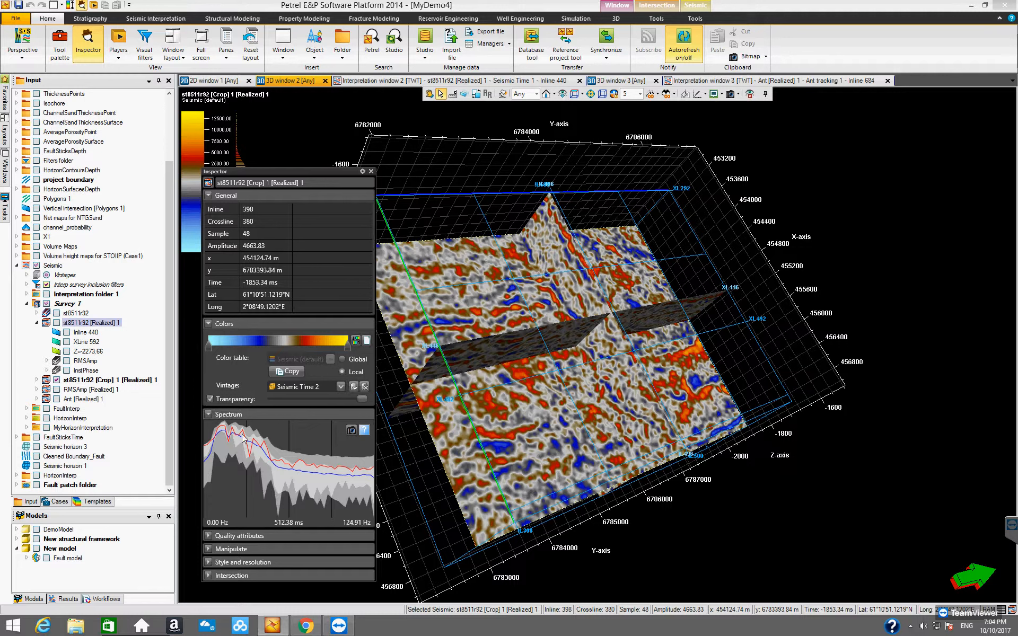
click(208, 415)
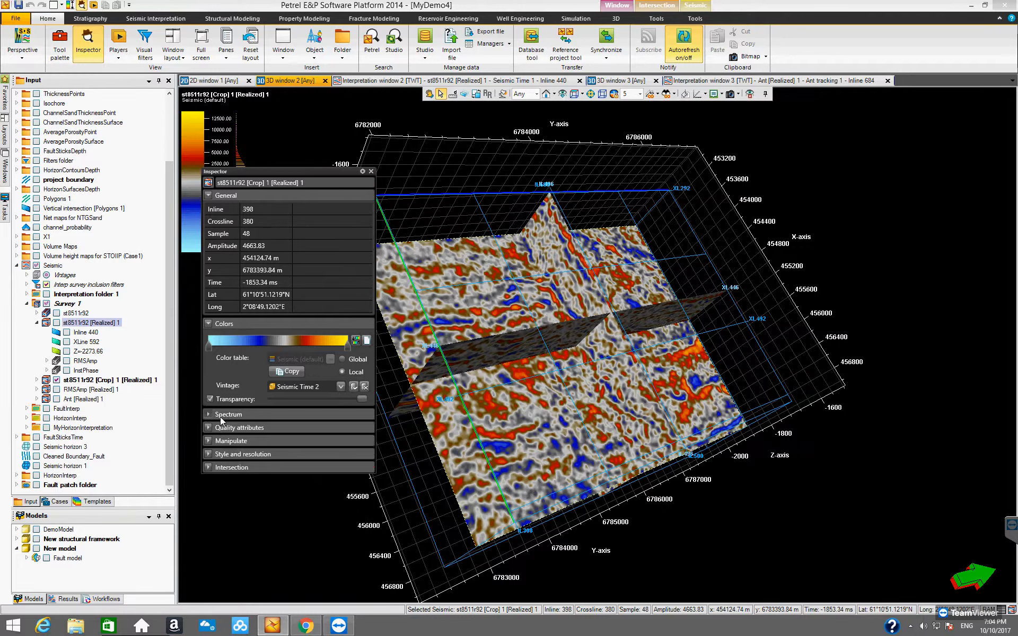
click(371, 171)
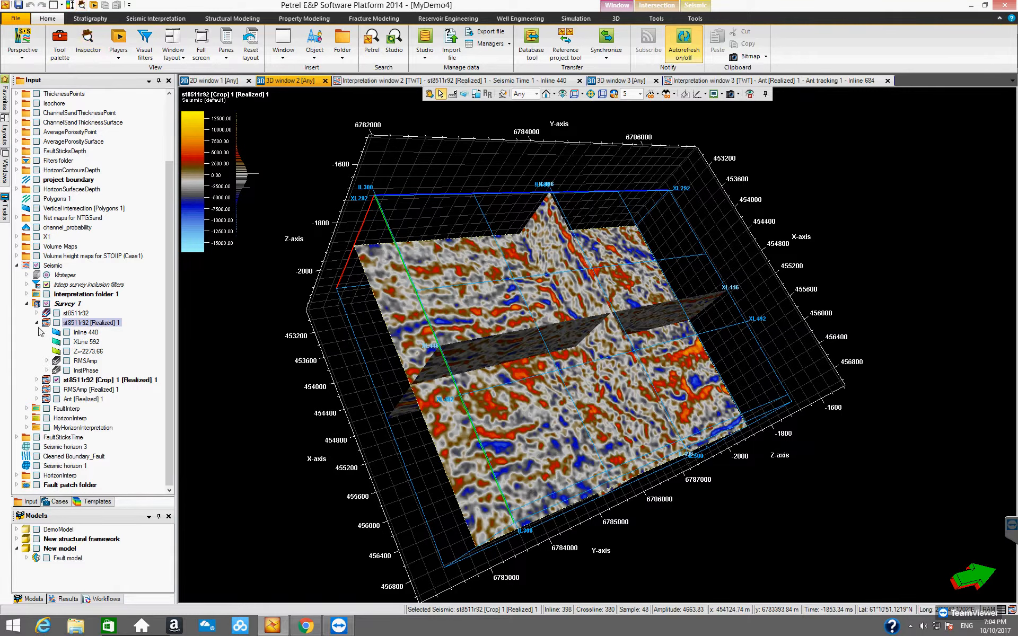
Start a volume attribute calculation on the st8511r92 [Realized] 1 volume and choose Dominant frequency as the attribute.
click(94, 324)
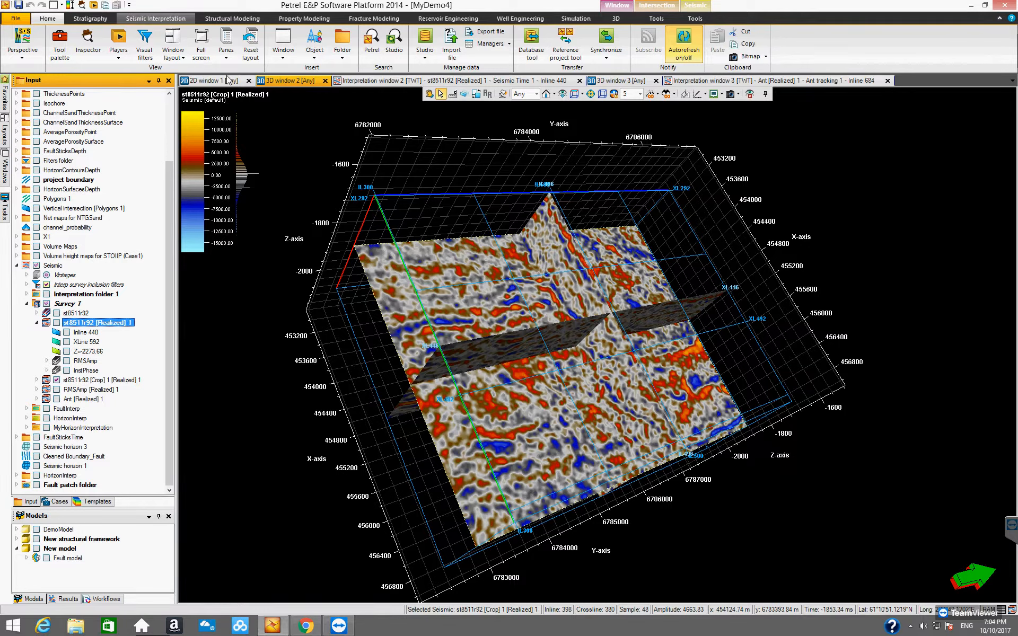
click(167, 19)
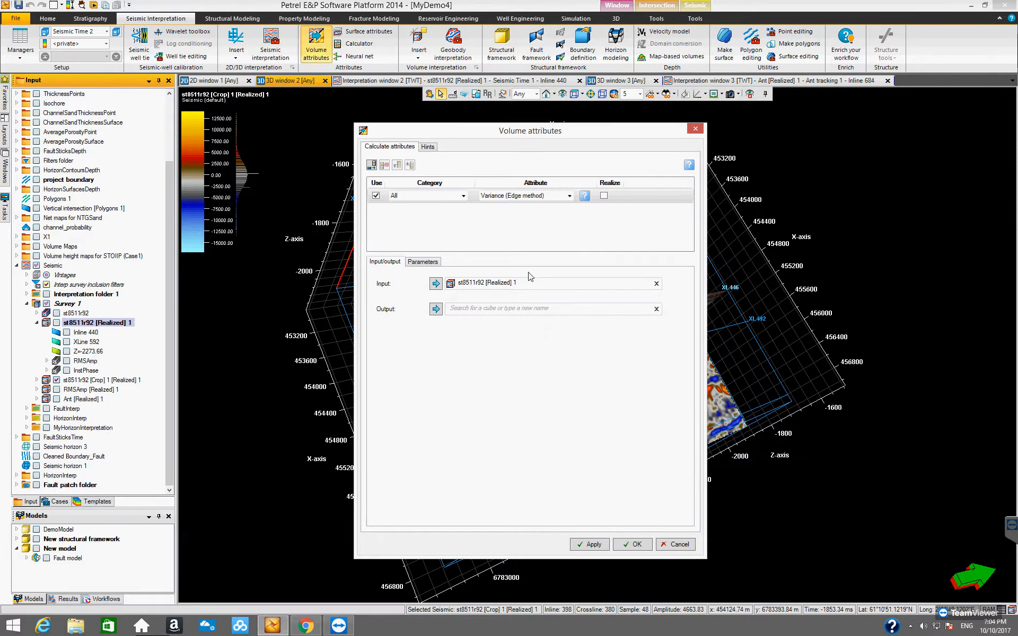
click(570, 197)
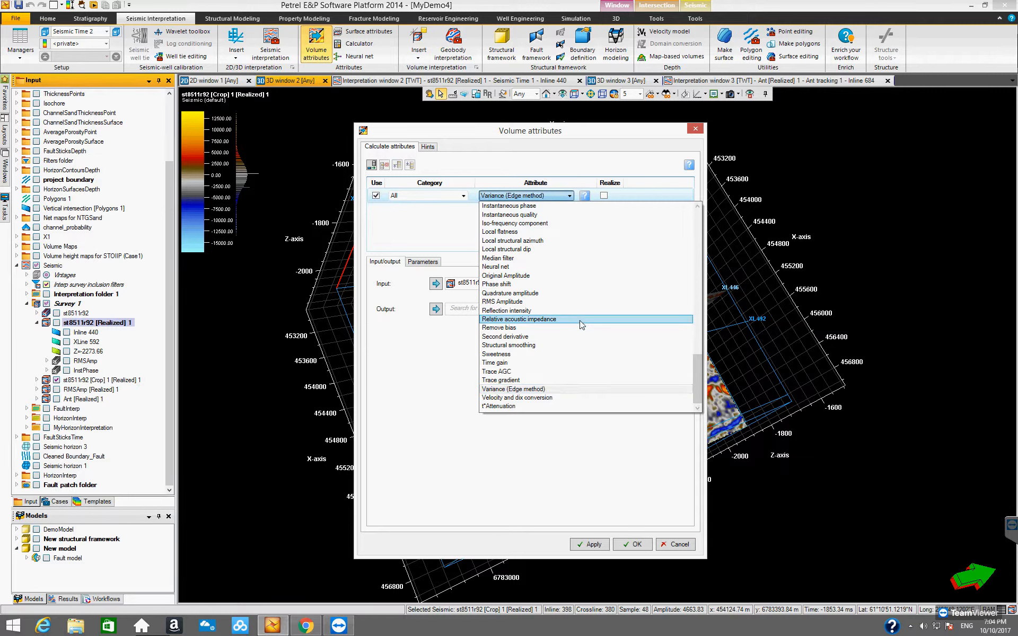
scroll(558, 318, up, 3)
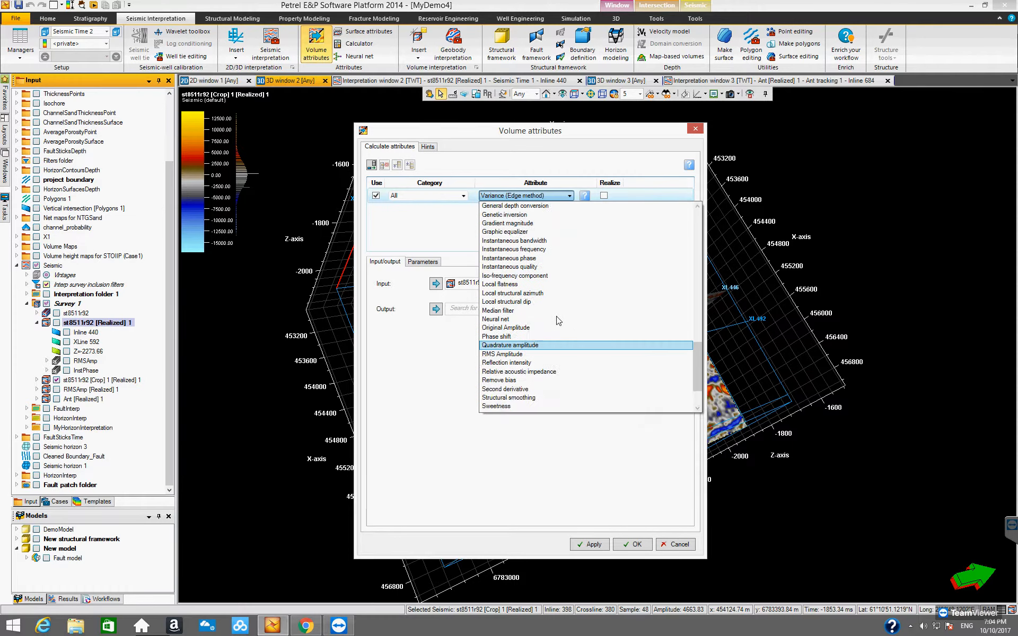
scroll(561, 310, up, 2)
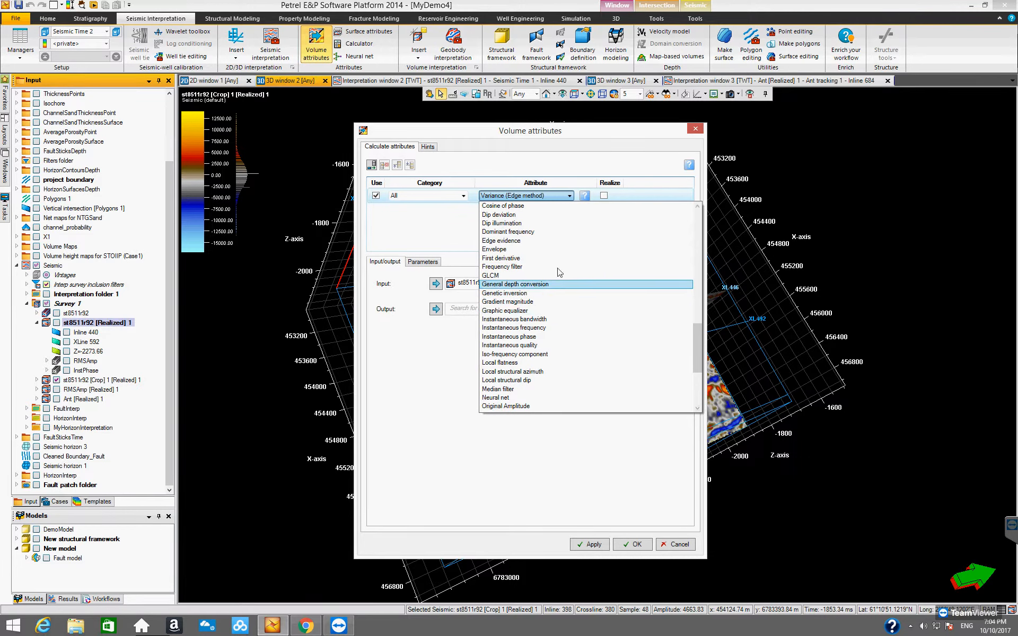
click(541, 232)
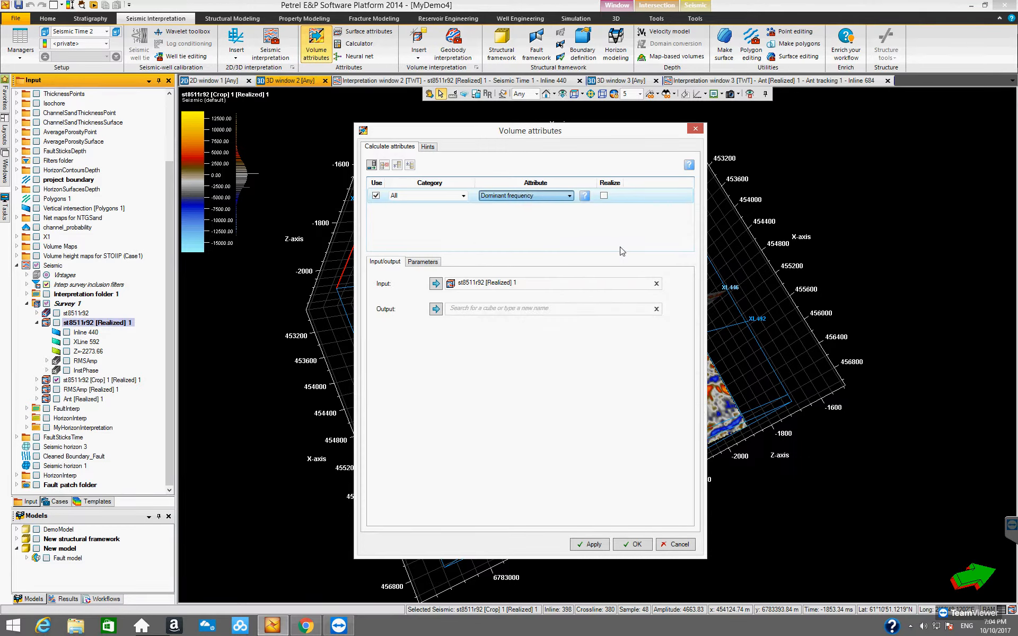
Name the output cube DominantFreq, check the window parameter, and generate the dominant frequency attribute.
click(589, 281)
click(471, 310)
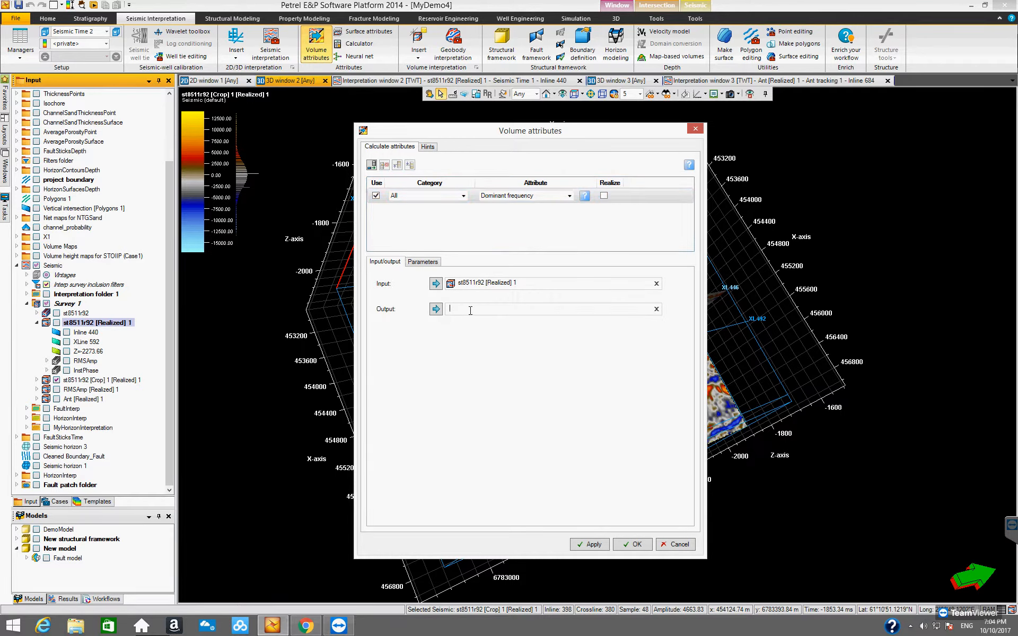
text(d)
click(424, 262)
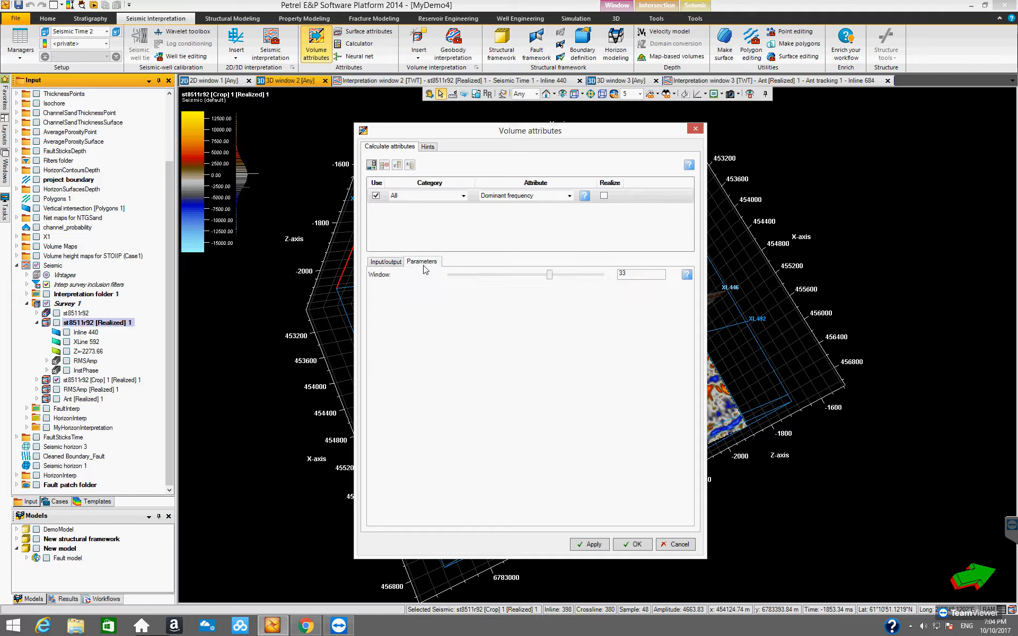
click(382, 262)
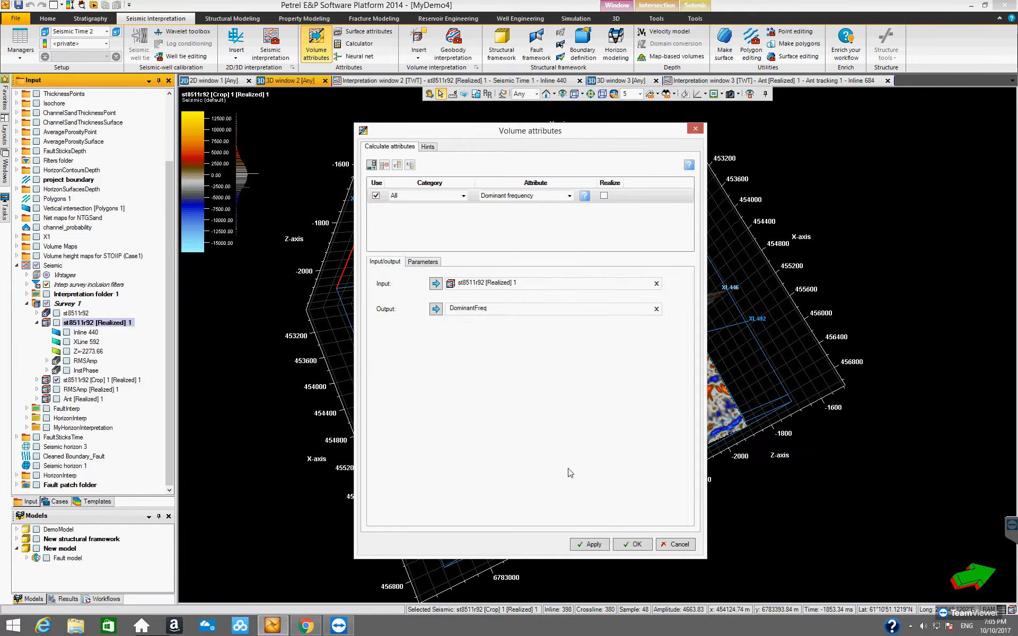
click(634, 545)
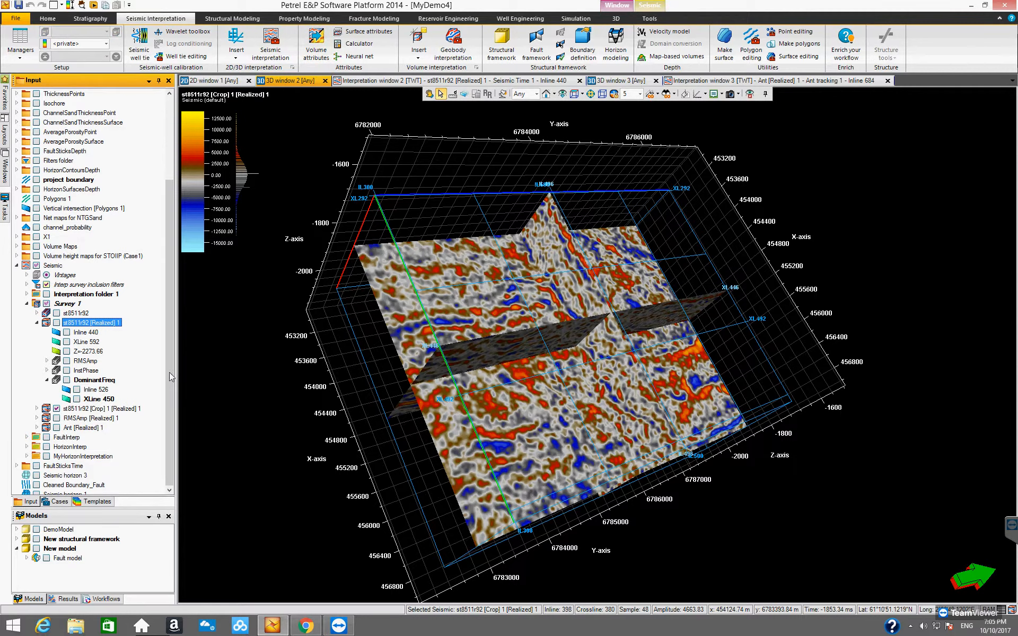
Hide the cropped st8511r92 volume and display Inline 526 and XLine 450 of DominantFreq in the 3D window.
scroll(171, 395, down, 1)
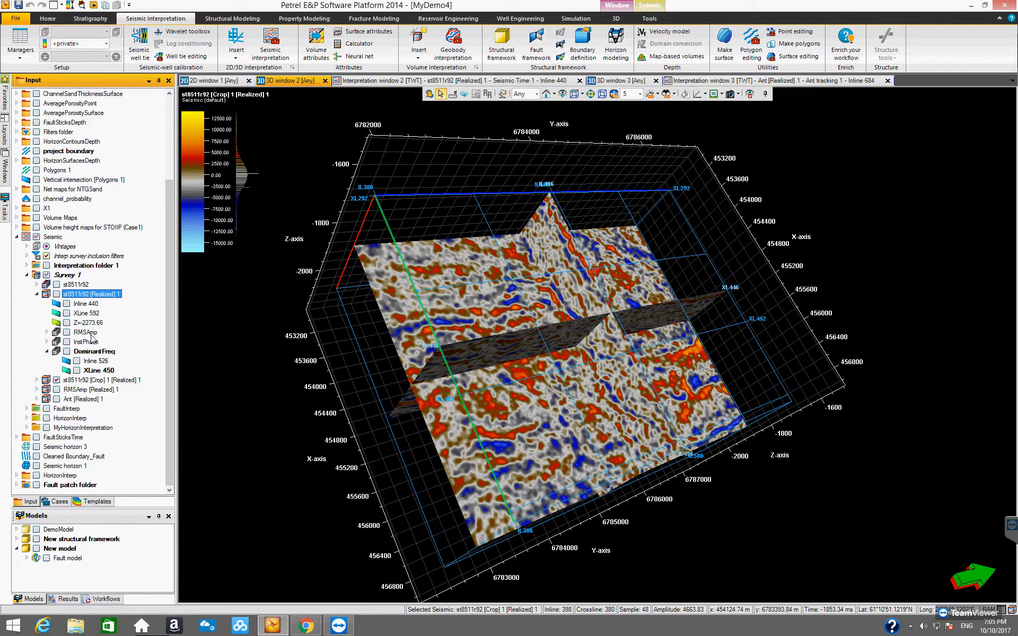
click(36, 380)
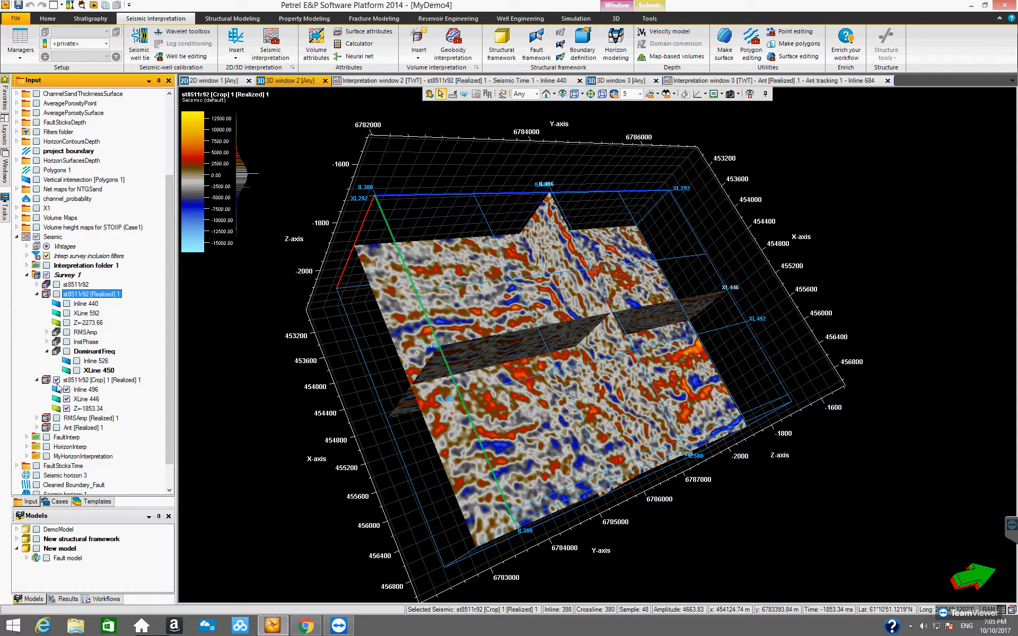
click(56, 381)
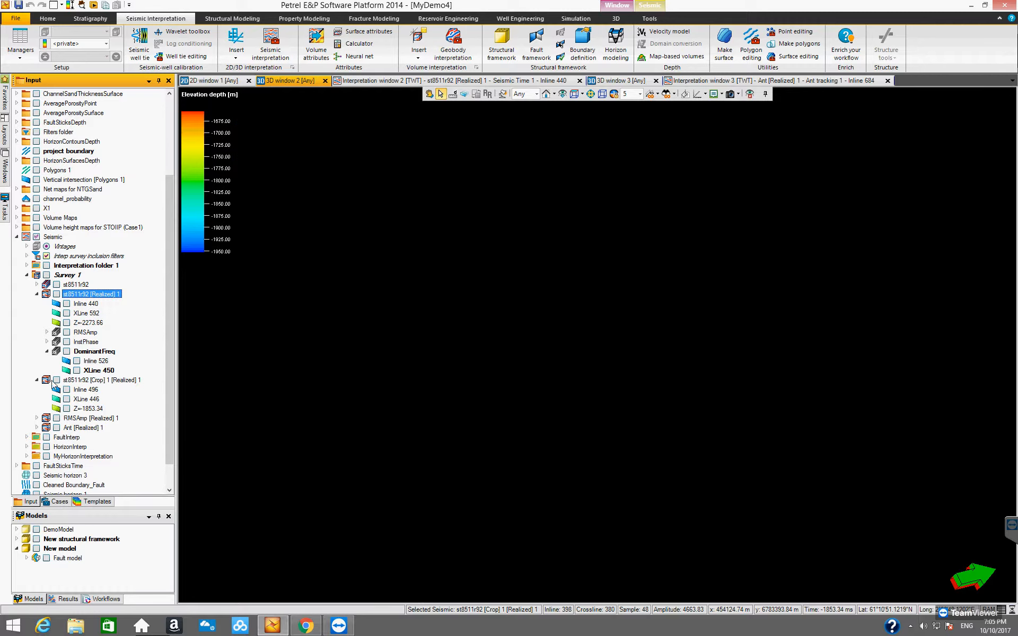
click(67, 352)
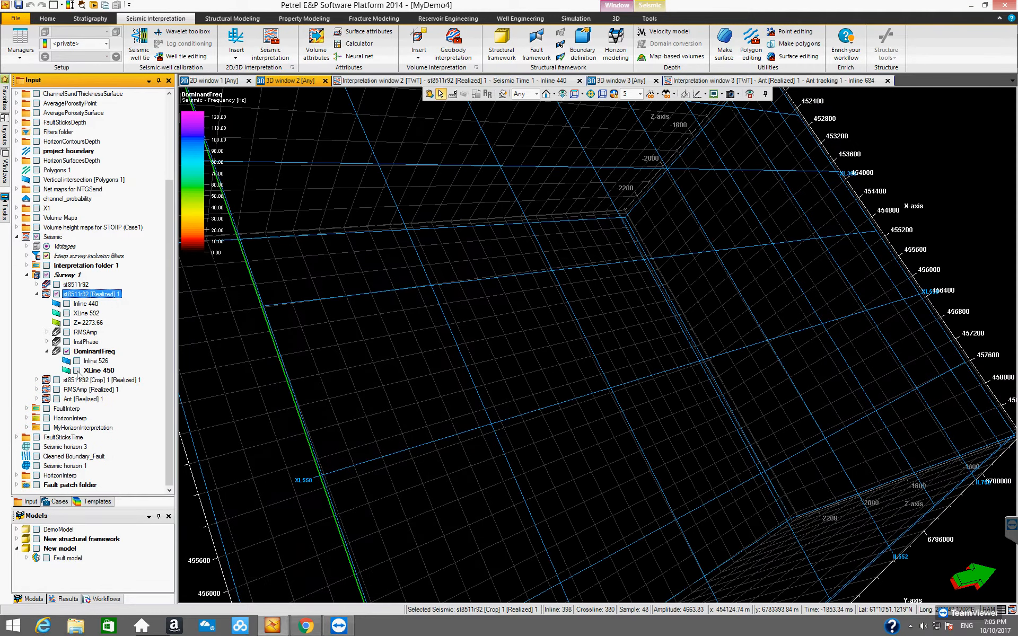
click(77, 361)
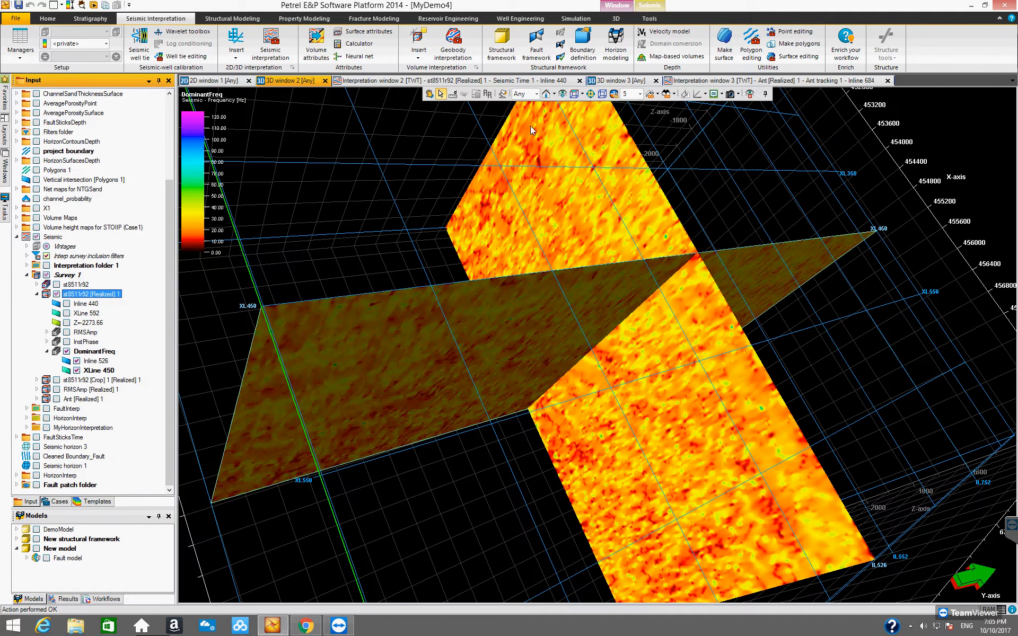
Examine the frequency values on the DominantFreq inline and crossline from several angles against the color legend.
click(574, 95)
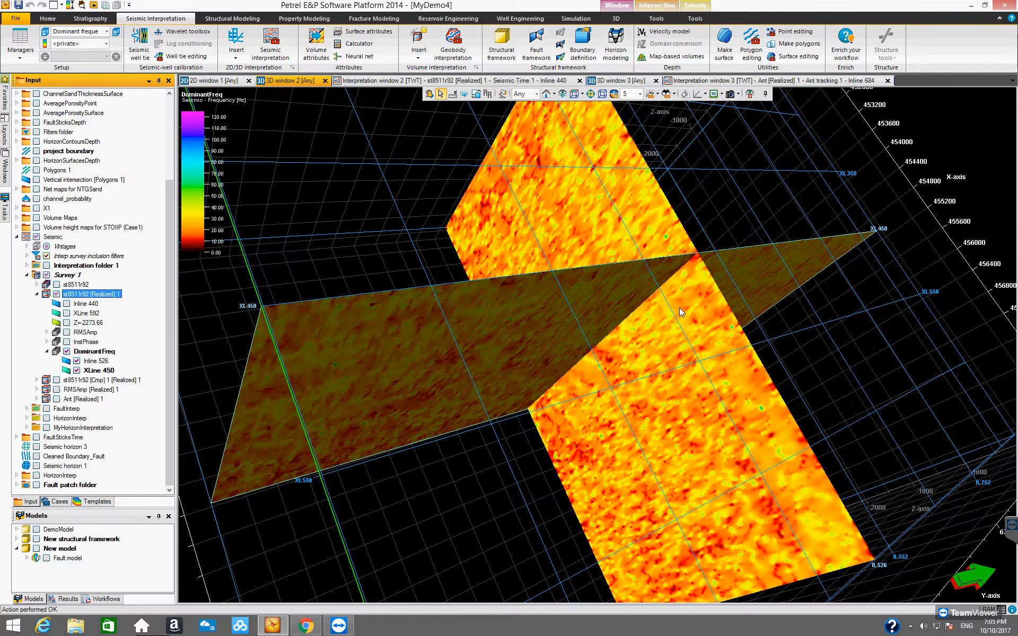
click(429, 94)
drag(605, 409, 260, 254)
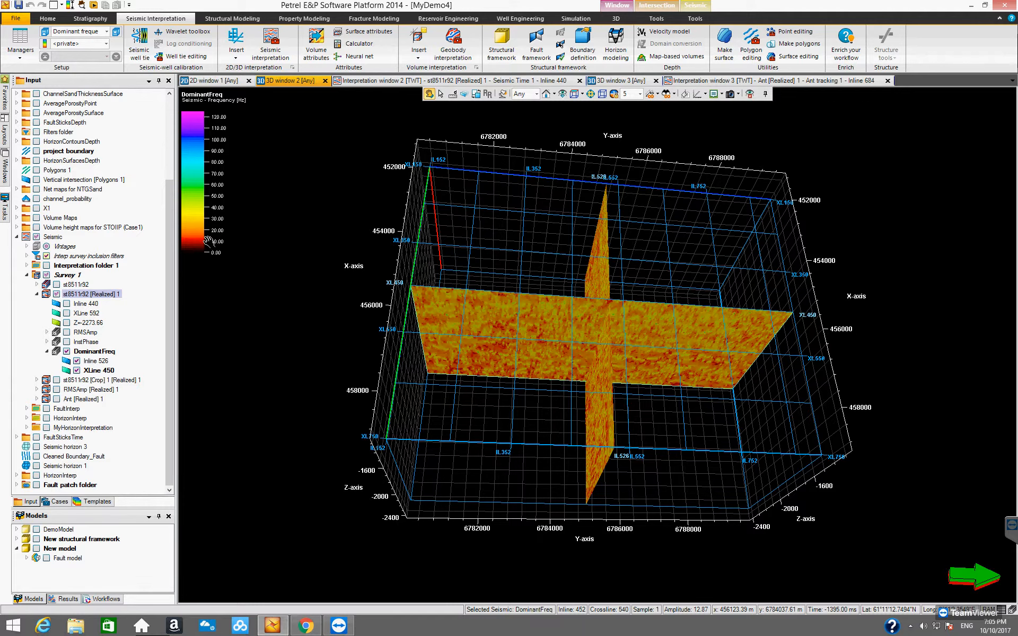
drag(558, 354, 547, 310)
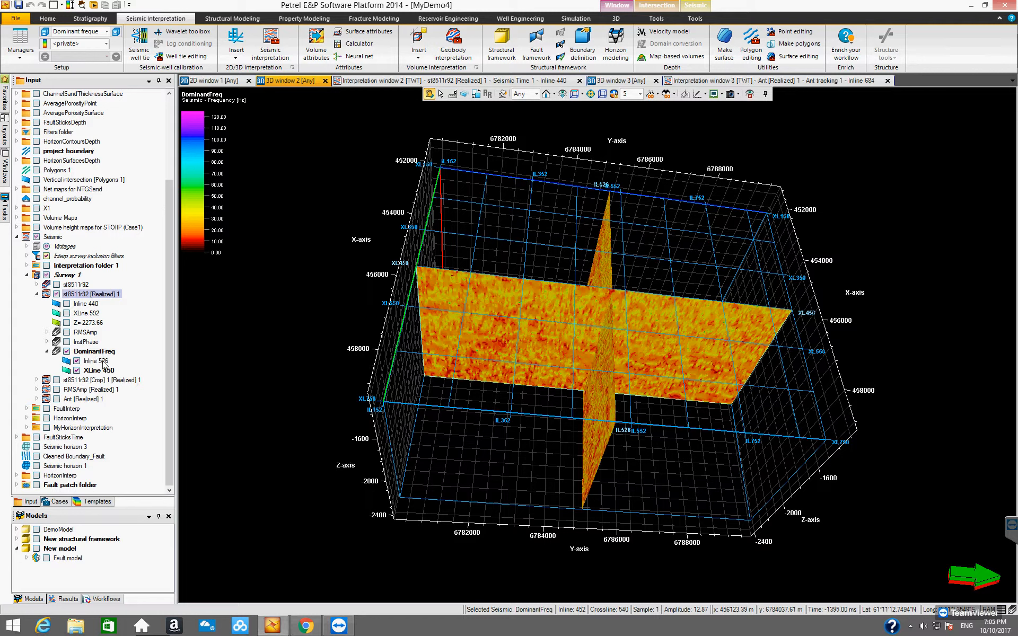
Scan the source amplitude range in the DominantFreq settings, inspect the realization histogram, and close the settings.
click(102, 352)
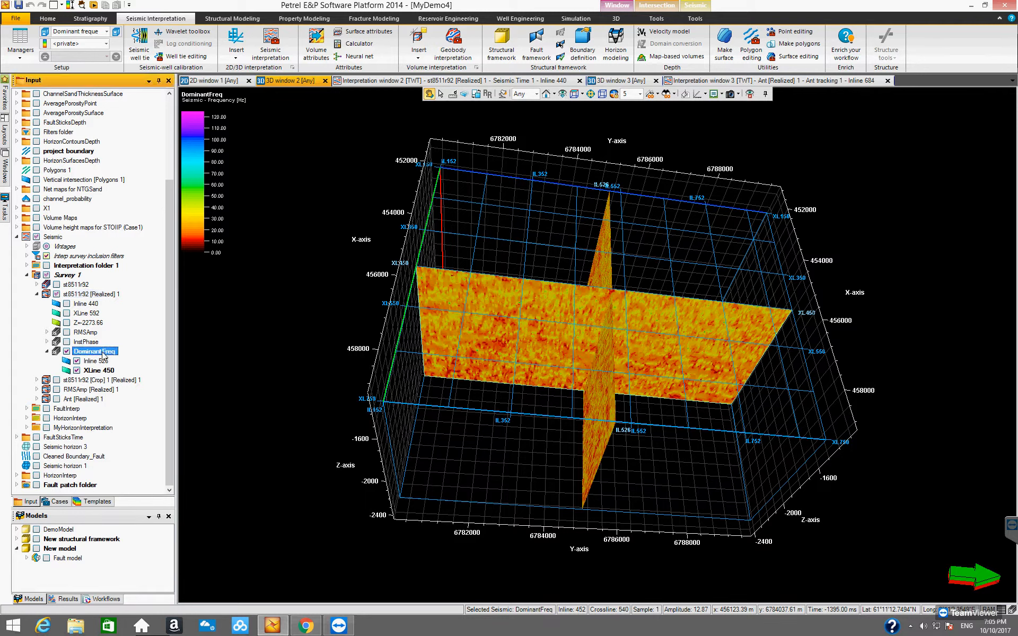
right_click(103, 355)
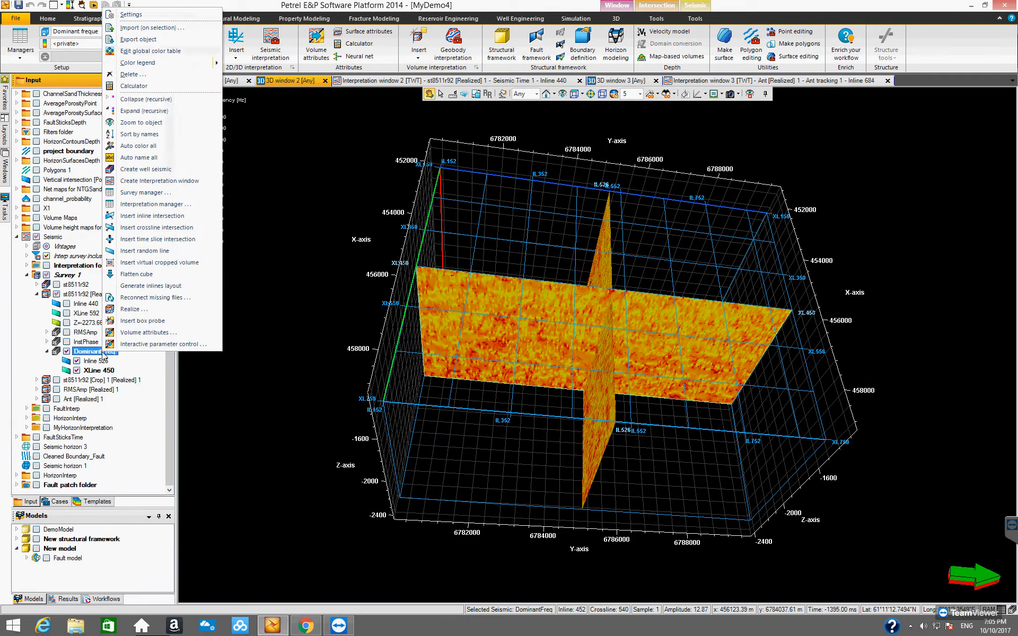
click(141, 16)
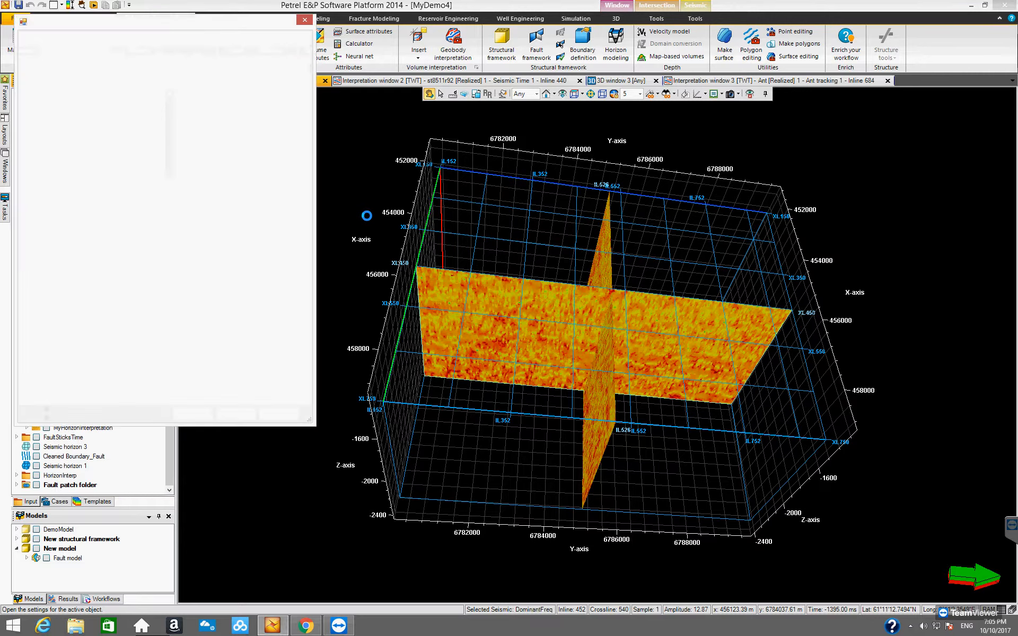
drag(202, 25, 321, 57)
drag(417, 91, 512, 136)
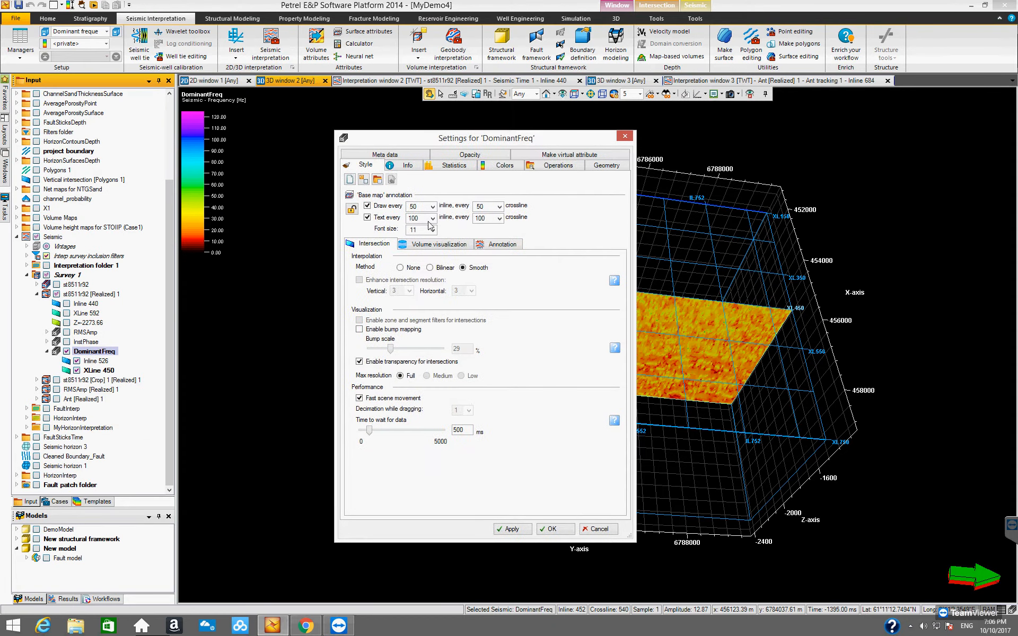
click(558, 166)
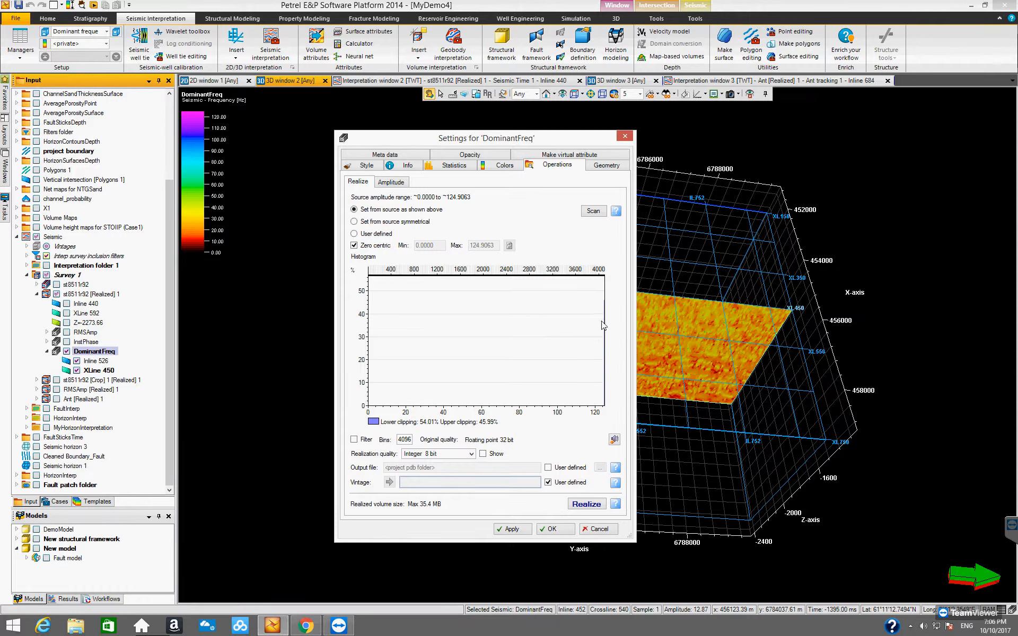
click(590, 211)
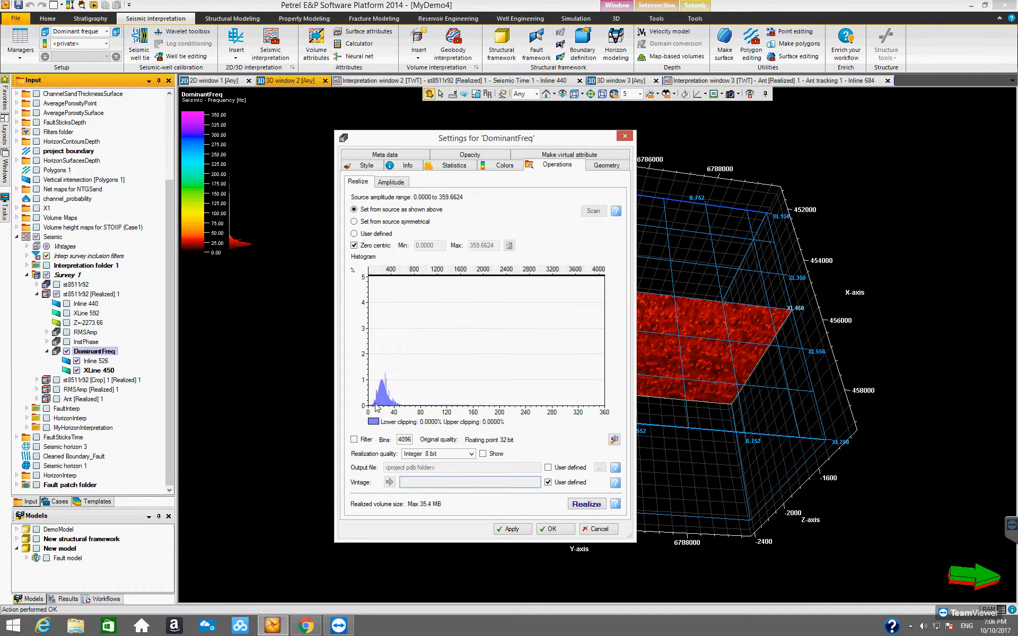
drag(528, 144, 468, 160)
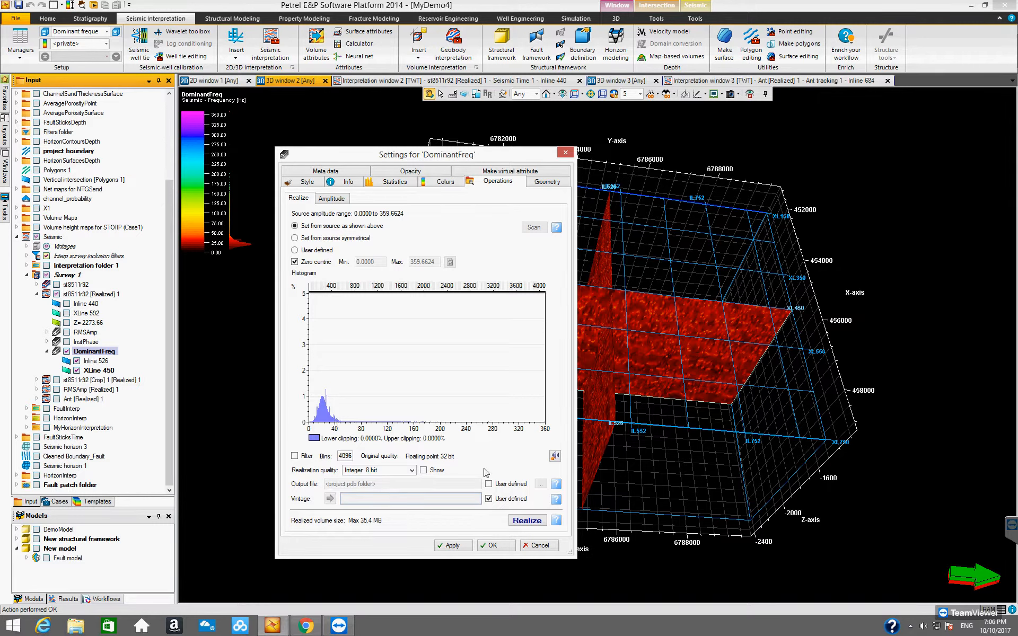
drag(464, 159, 456, 127)
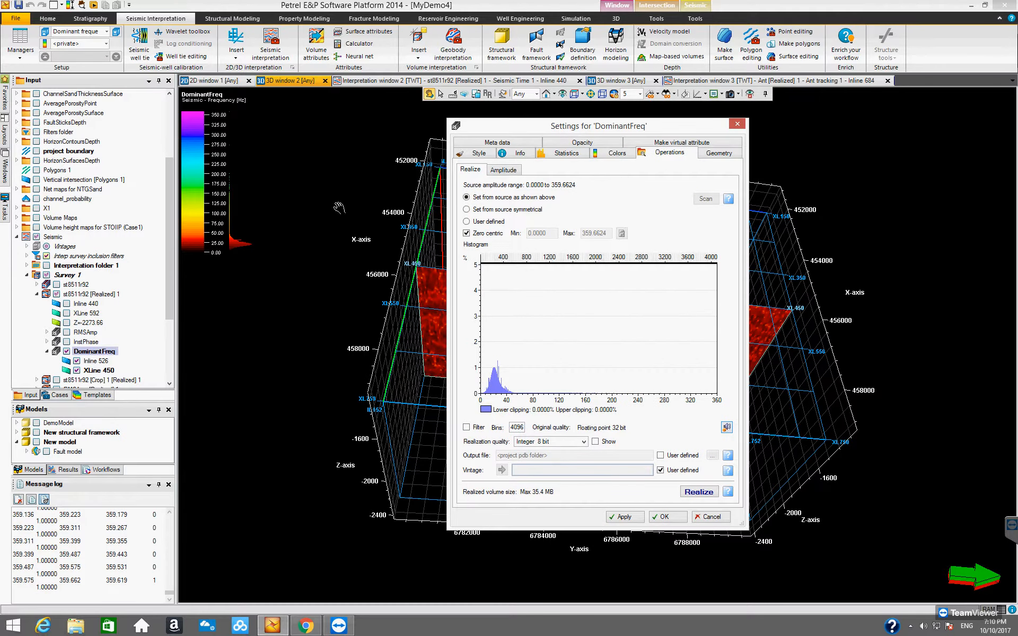
click(737, 125)
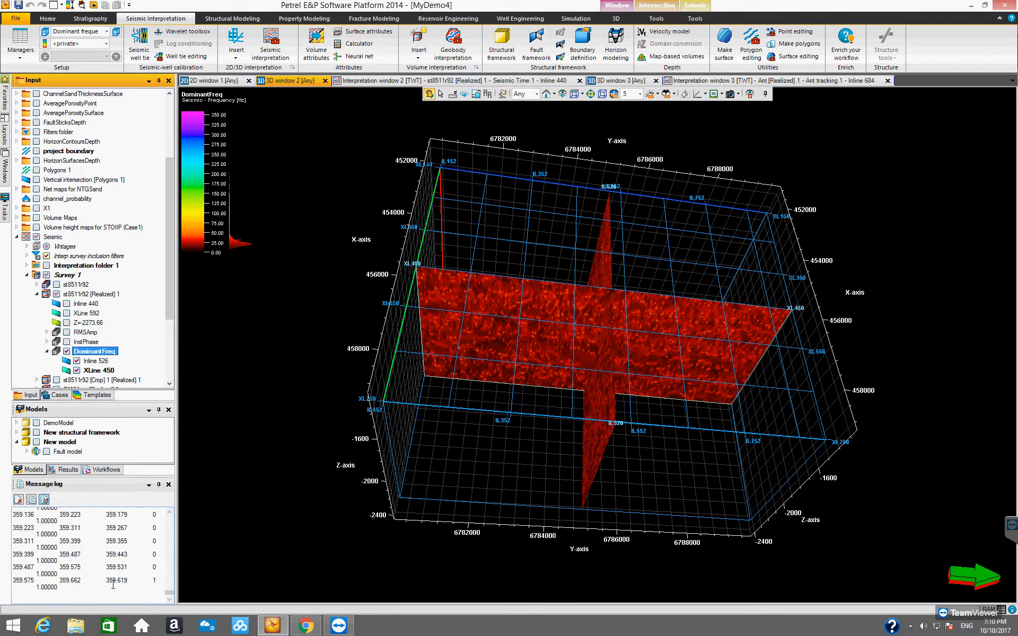
Review the scanned frequency bins in the Message log and compare them with the rescaled DominantFreq intersections from another angle.
drag(171, 598, 173, 571)
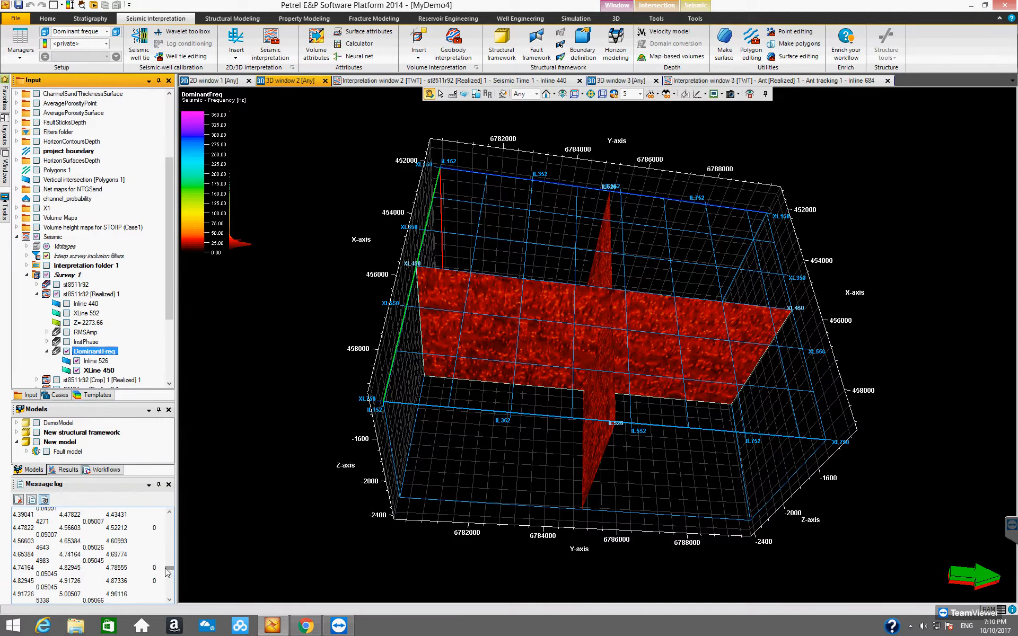
drag(168, 572, 167, 569)
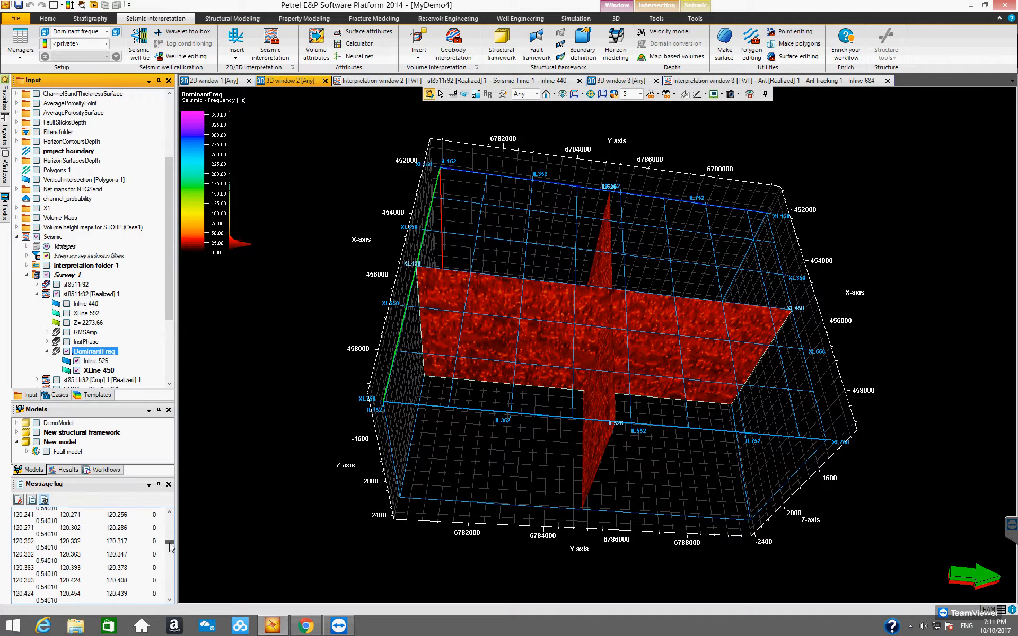
drag(170, 544, 170, 545)
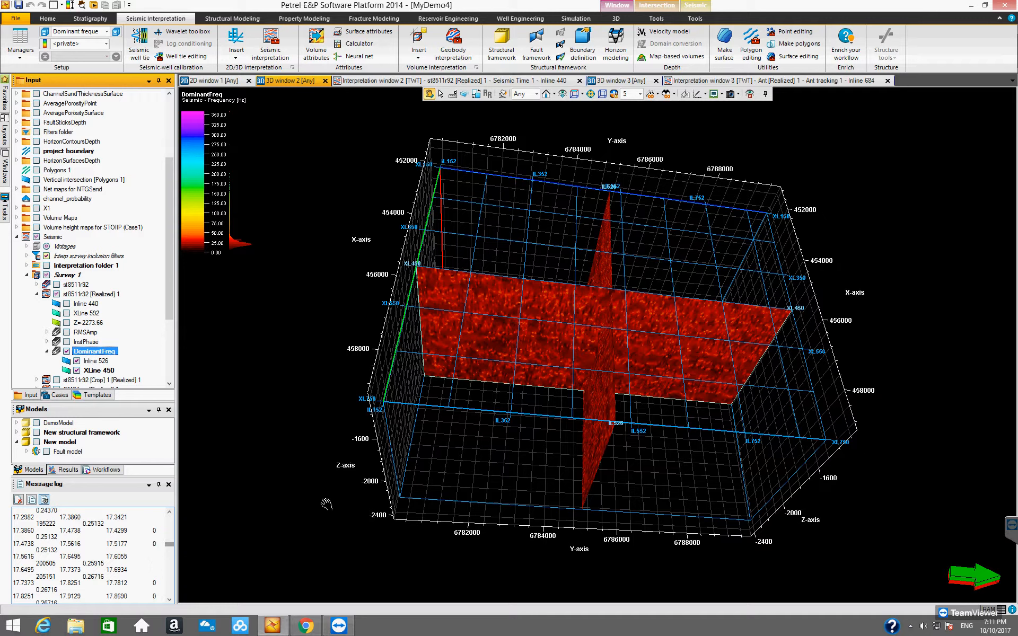
drag(637, 386, 500, 350)
drag(622, 325, 582, 363)
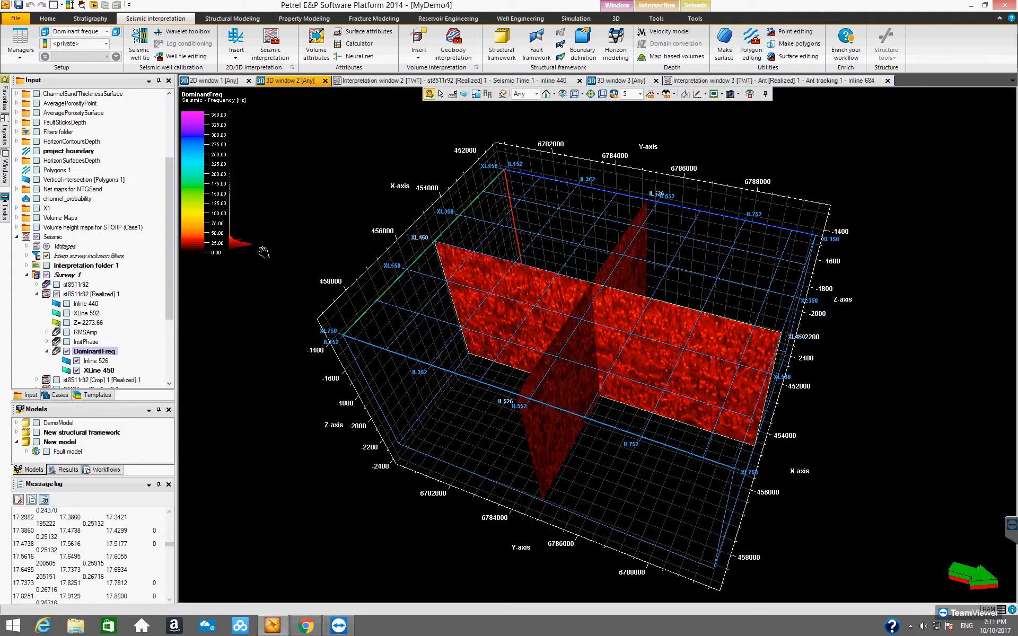
Hide both DominantFreq intersections, close the Message log, and collapse the DominantFreq entry in the Input pane.
click(66, 351)
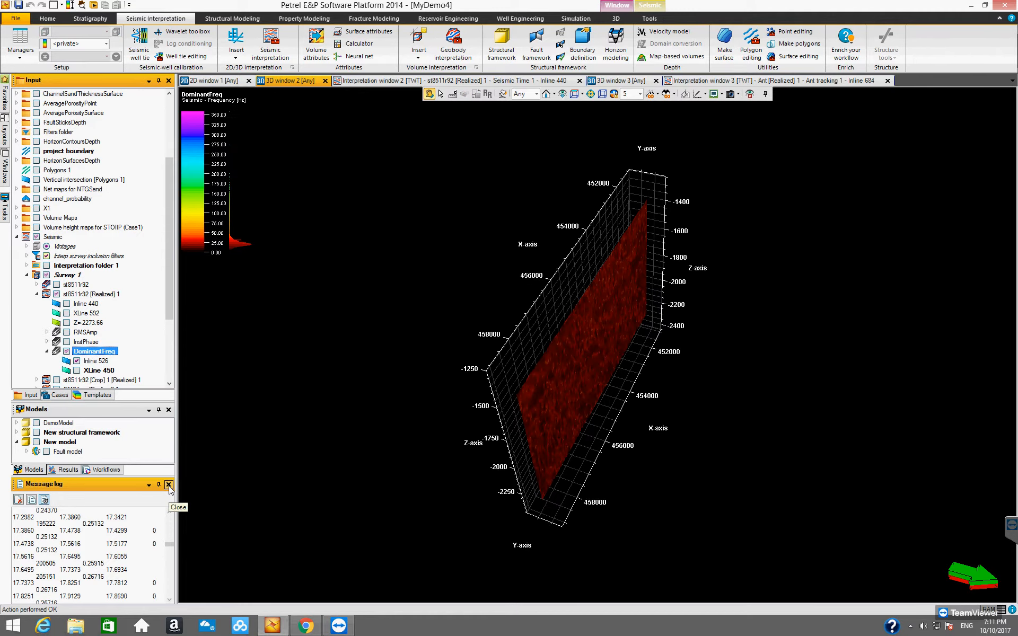
click(169, 485)
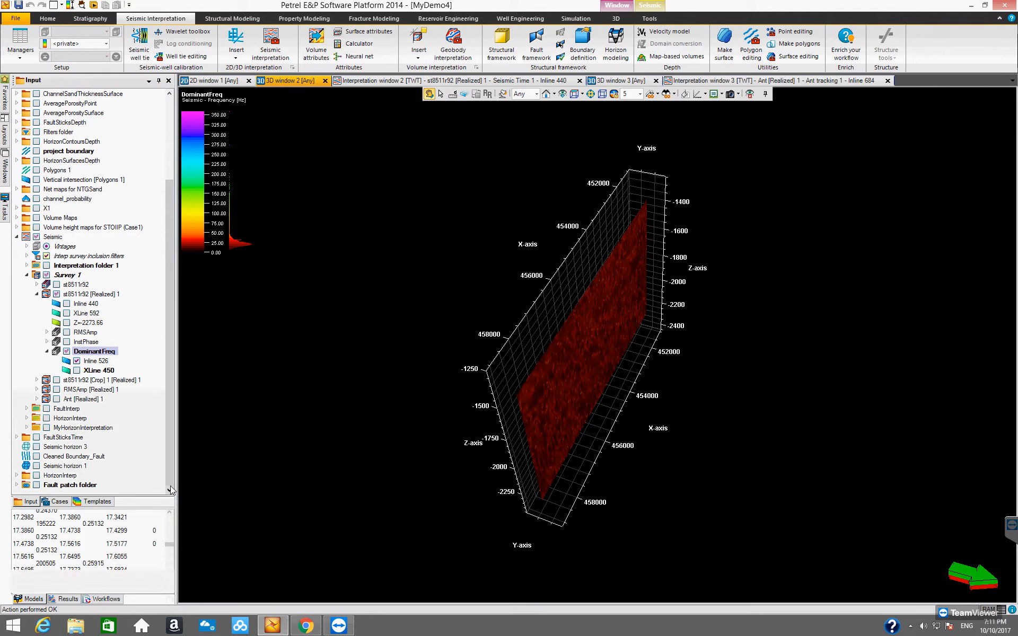
click(77, 362)
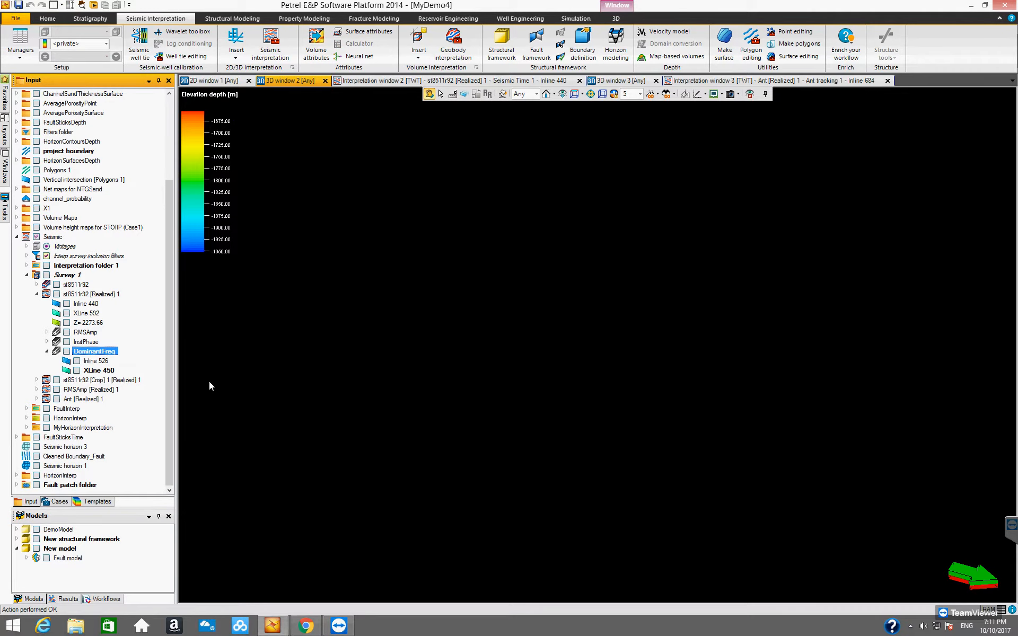
click(47, 352)
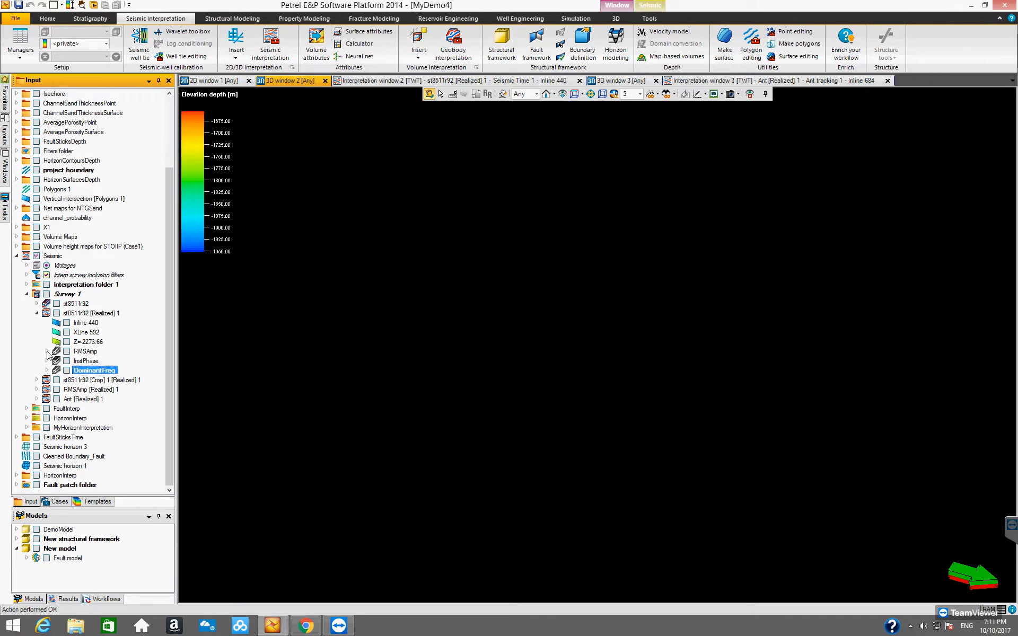
Display inline 440, XLine 592 and the Z=-2273.66 time slice of st8511r92 [Realized] 1 and view them from several sides.
click(67, 323)
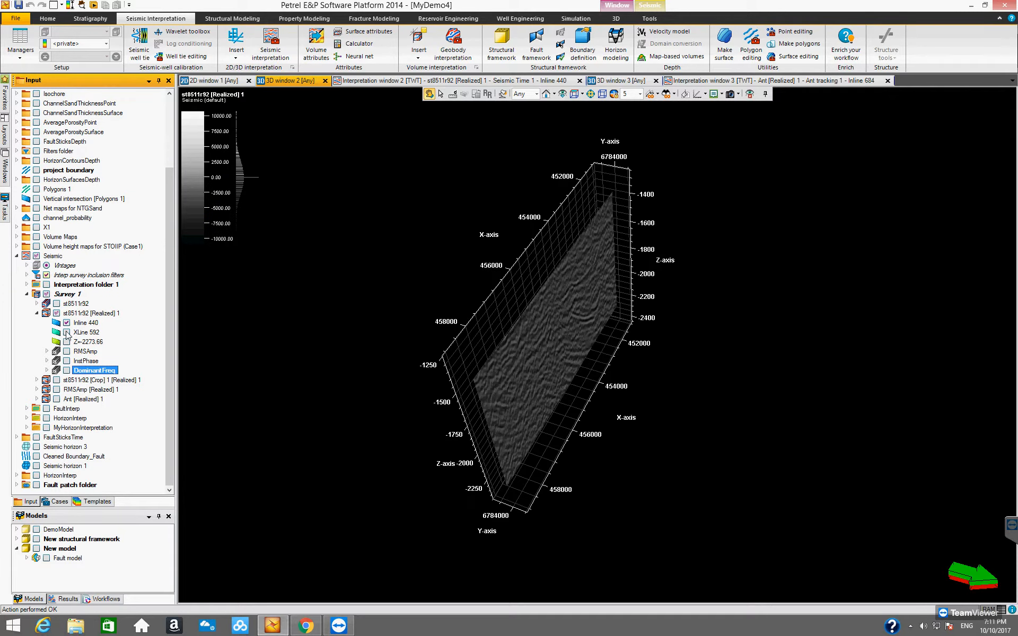
click(67, 333)
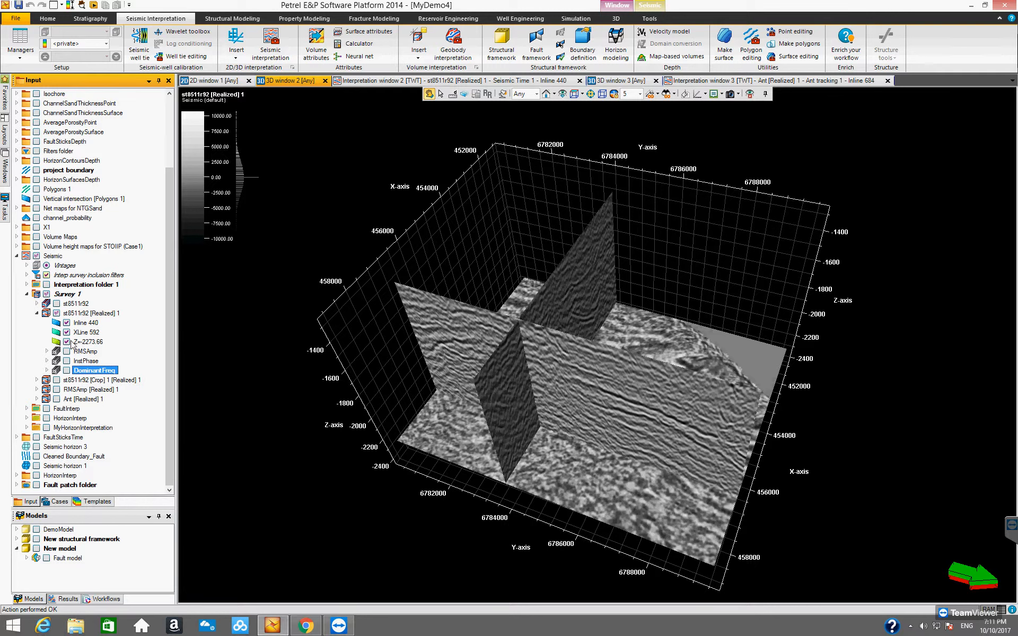
drag(519, 331, 686, 431)
drag(673, 480, 622, 450)
drag(628, 476, 408, 352)
drag(497, 367, 489, 411)
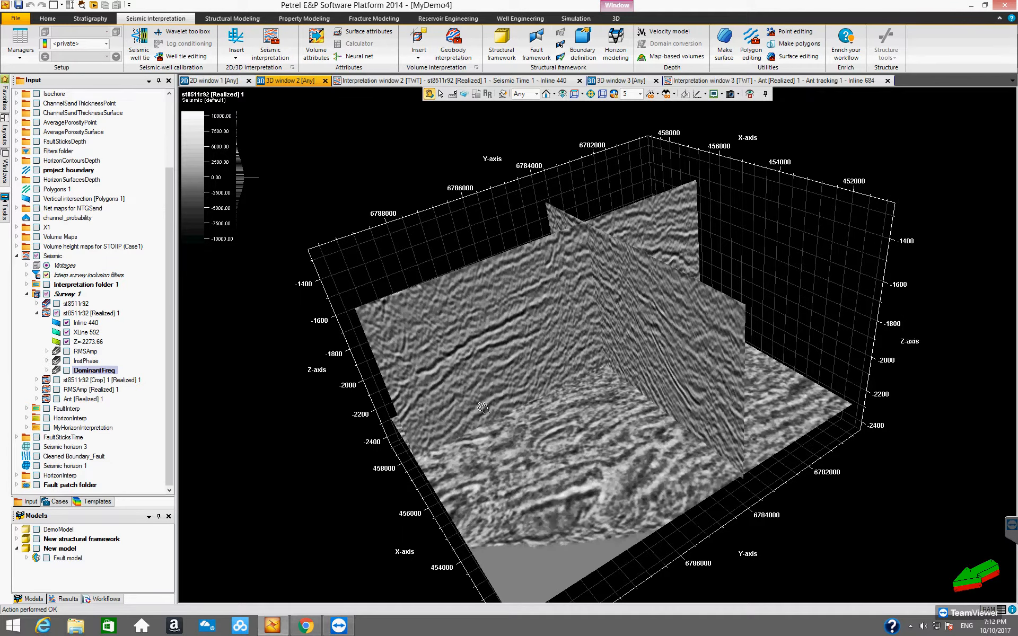
drag(494, 404, 588, 471)
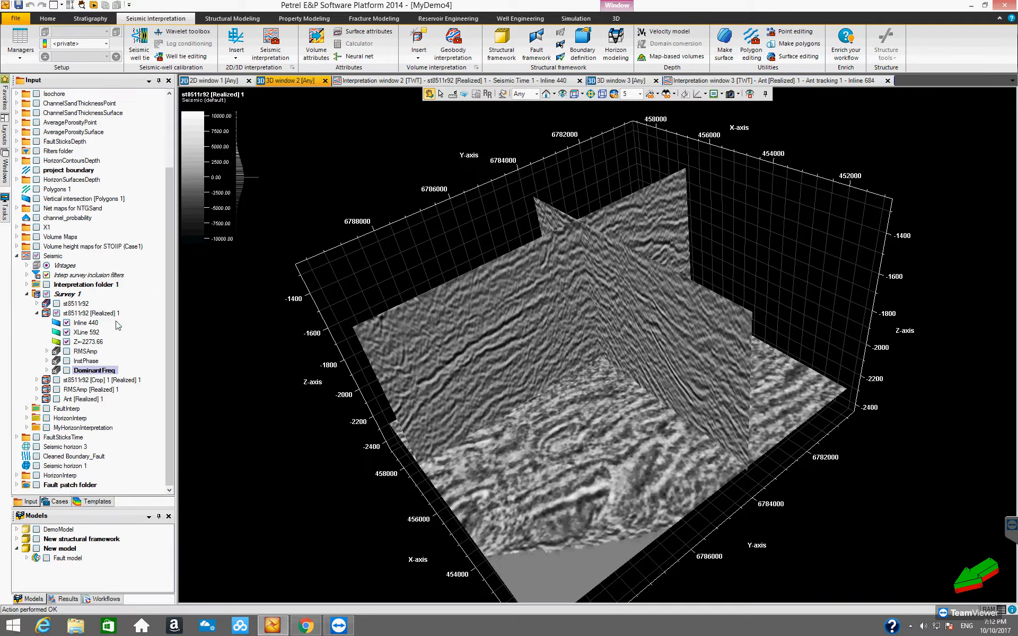
mouse_move(546, 395)
mouse_down()
mouse_move(632, 393)
mouse_move(549, 400)
mouse_up()
drag(480, 368, 501, 388)
Open the Inspector, inspect a point on inline 440, and select the st8511r92 [Realized] 1 volume.
click(82, 5)
drag(253, 175, 248, 242)
click(441, 95)
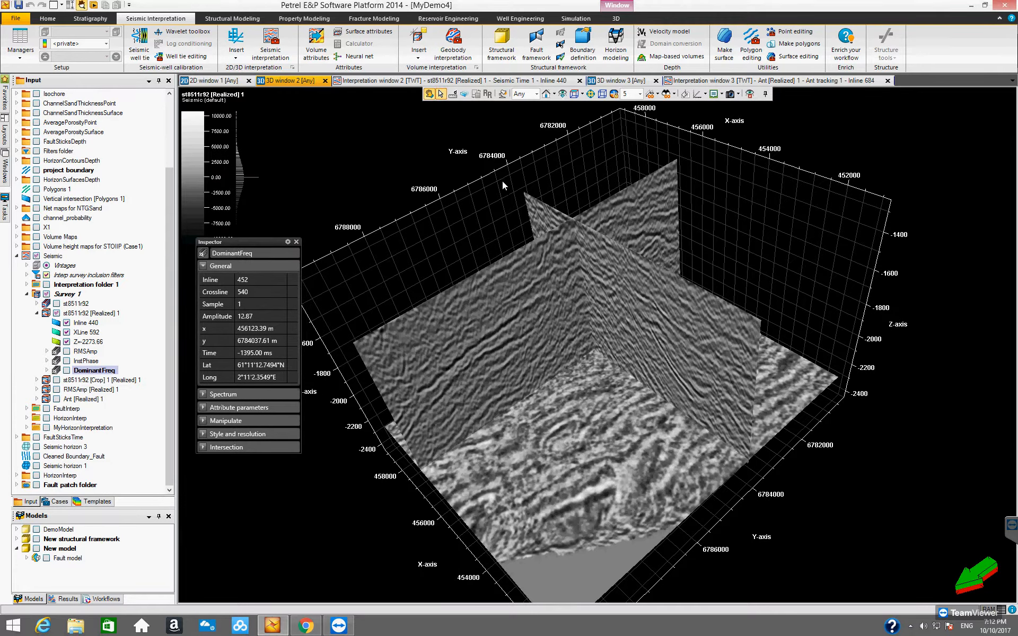
click(638, 320)
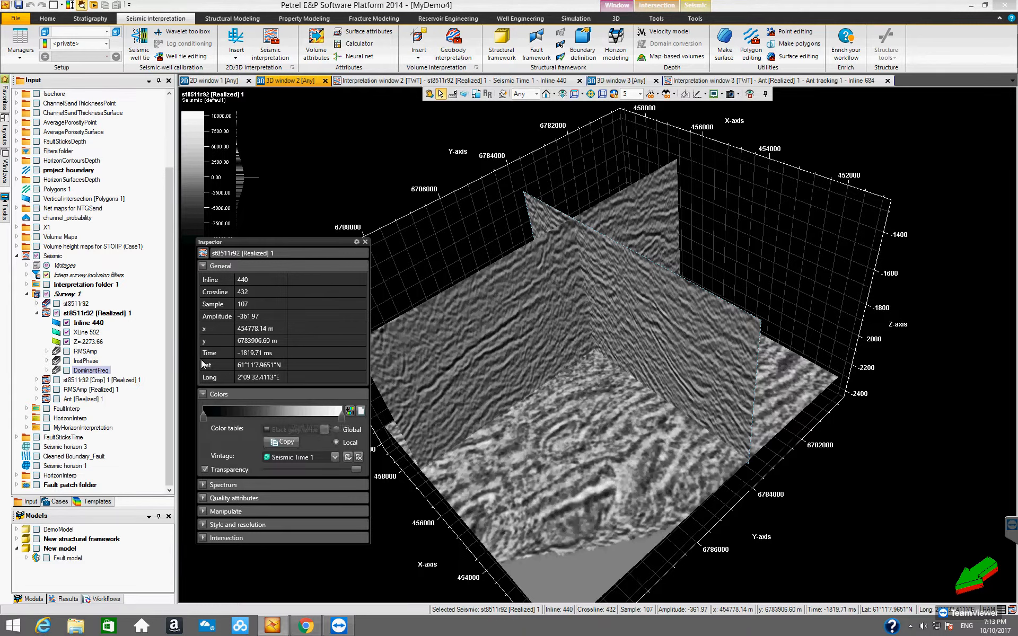
click(115, 314)
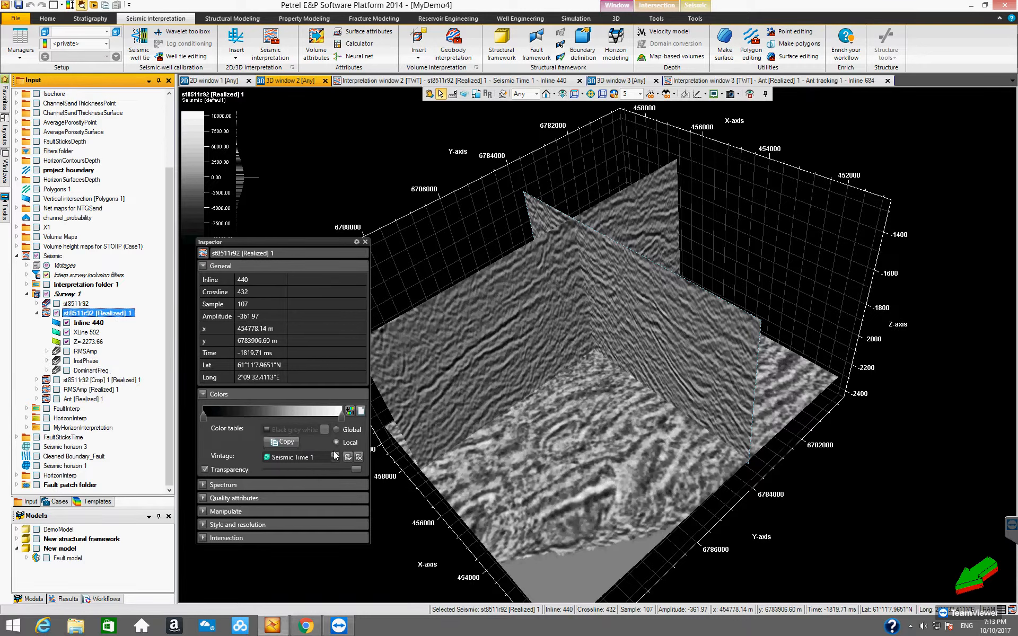
Switch the volume's colors to a global color table and choose White grey black.
click(336, 430)
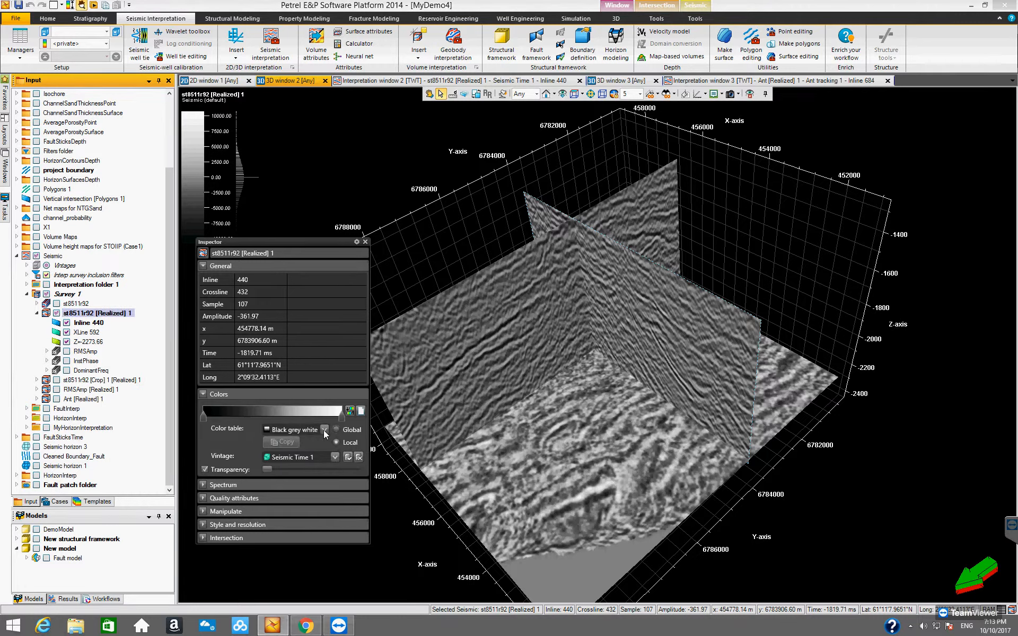
click(324, 429)
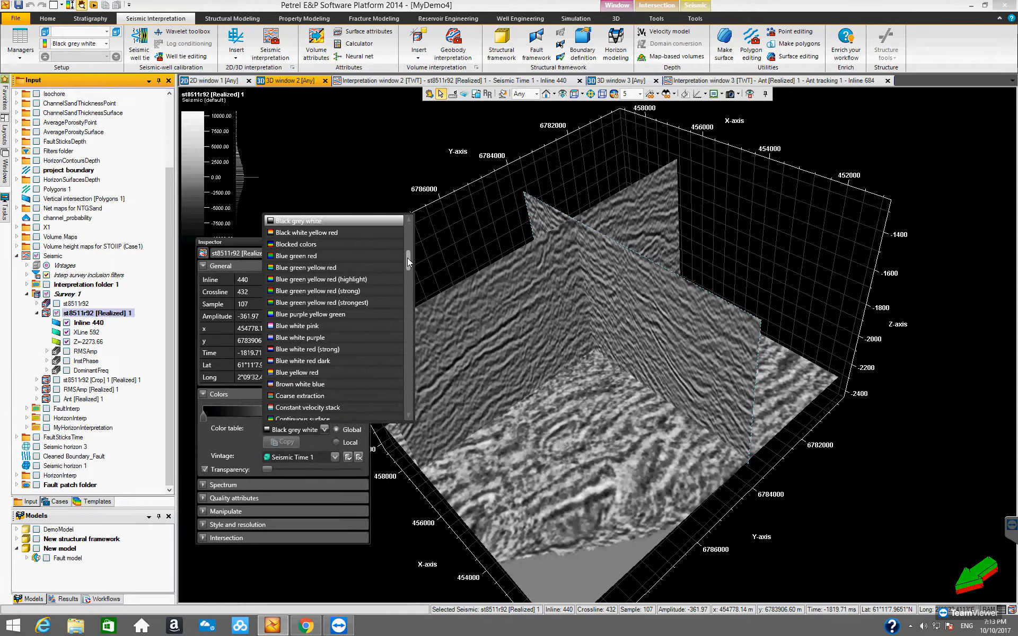
drag(409, 254, 409, 246)
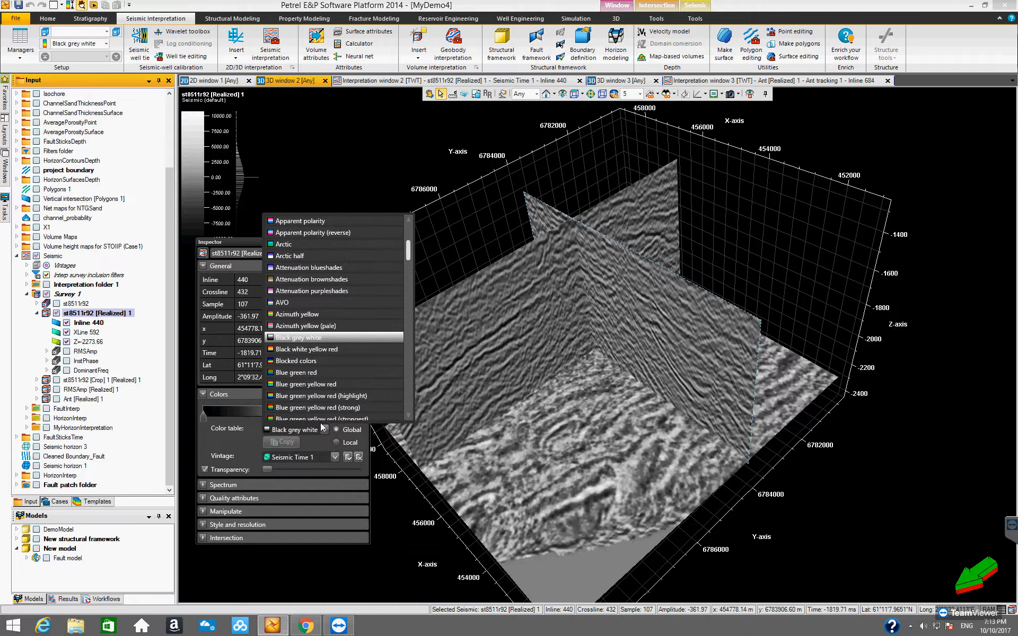
drag(408, 249, 415, 392)
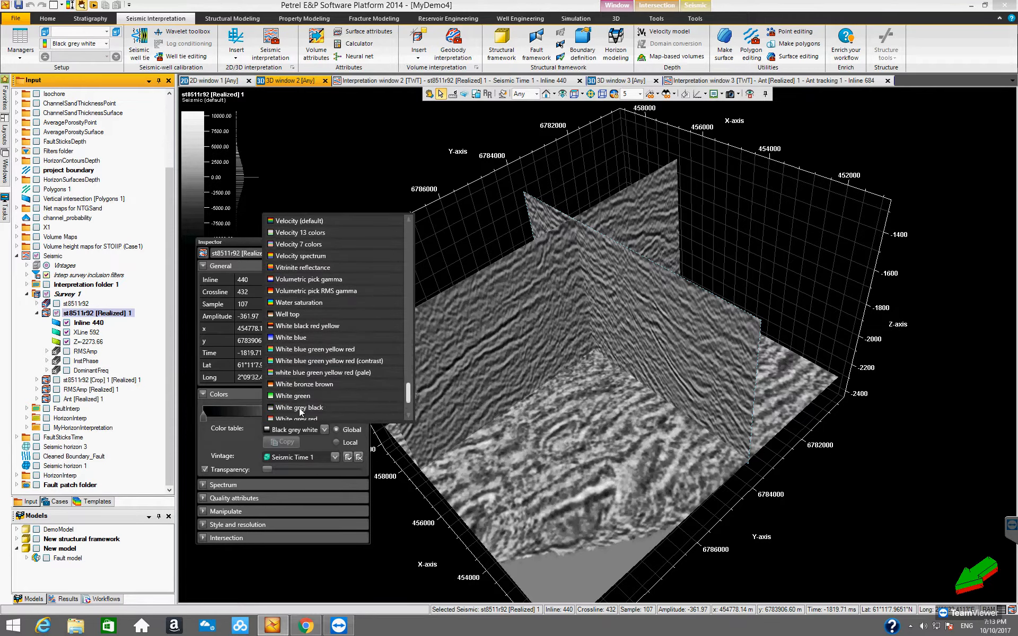
click(316, 407)
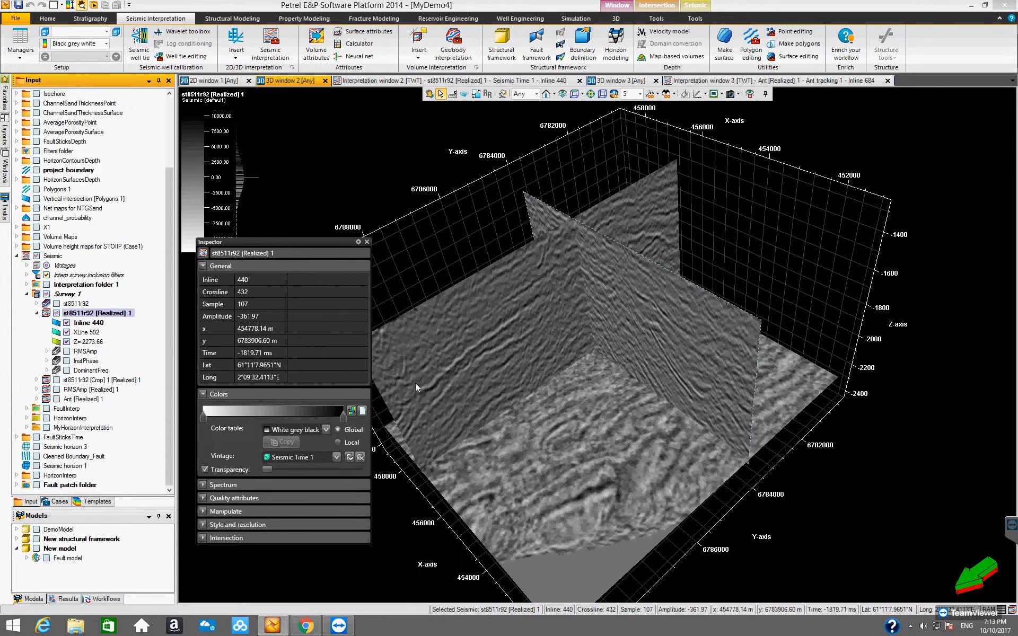
Flip the volume's color scale, compare both directions, leave it reversed, and close the Inspector.
click(351, 412)
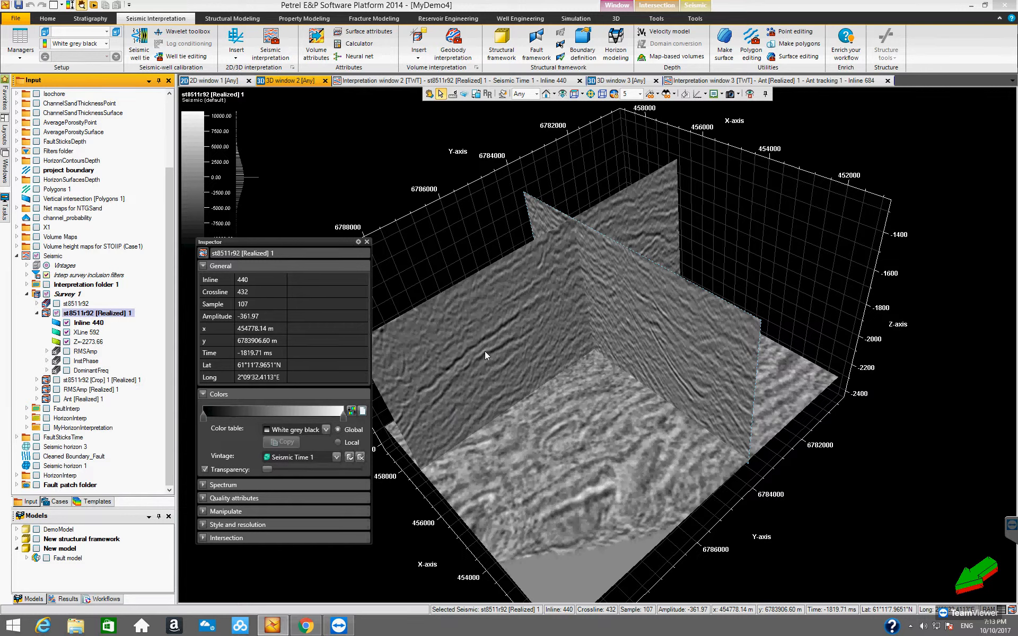
click(353, 409)
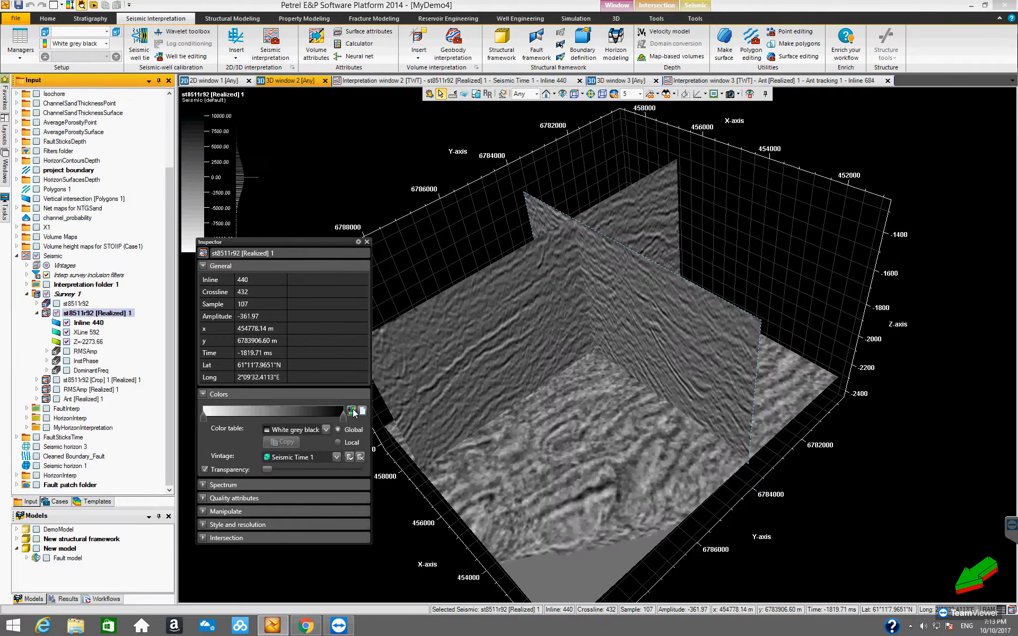
click(352, 409)
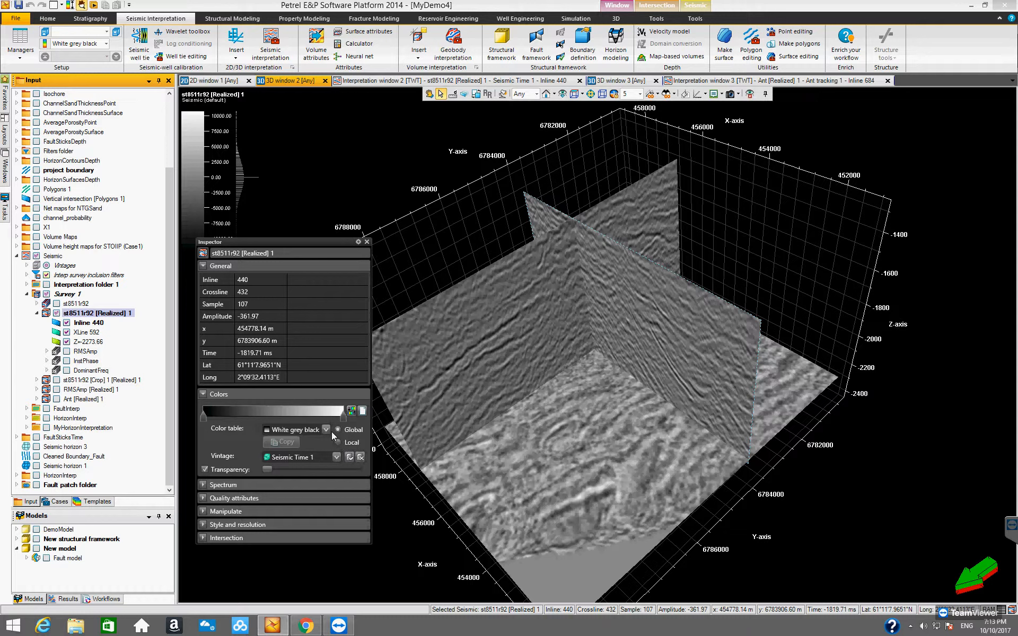
click(366, 241)
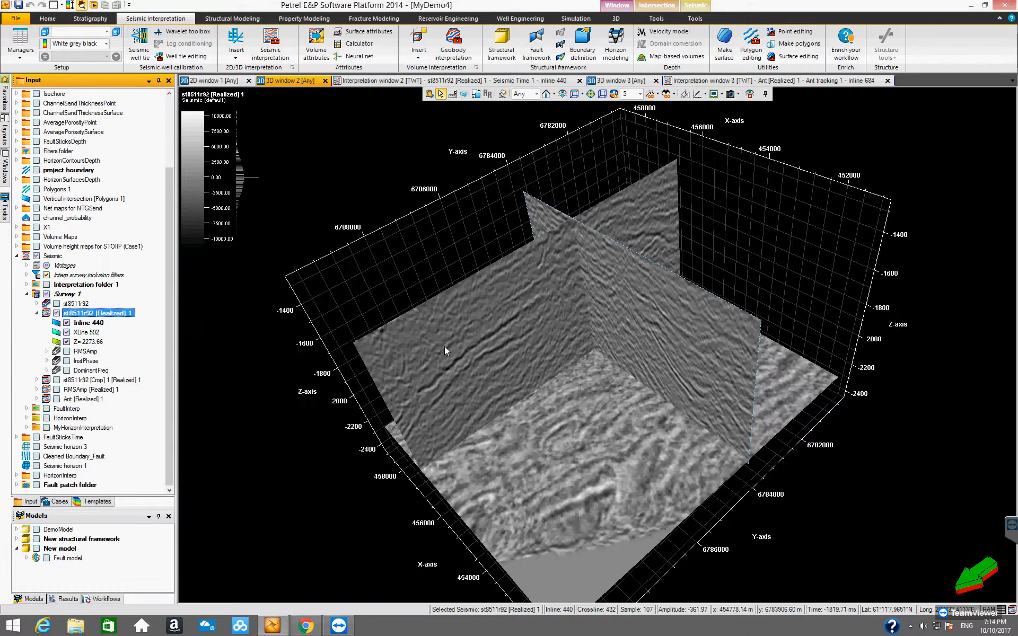
Review the recolored intersections from different angles, select inline 440, and bring up its intersection tools.
click(429, 96)
drag(564, 341, 488, 400)
drag(488, 443, 448, 339)
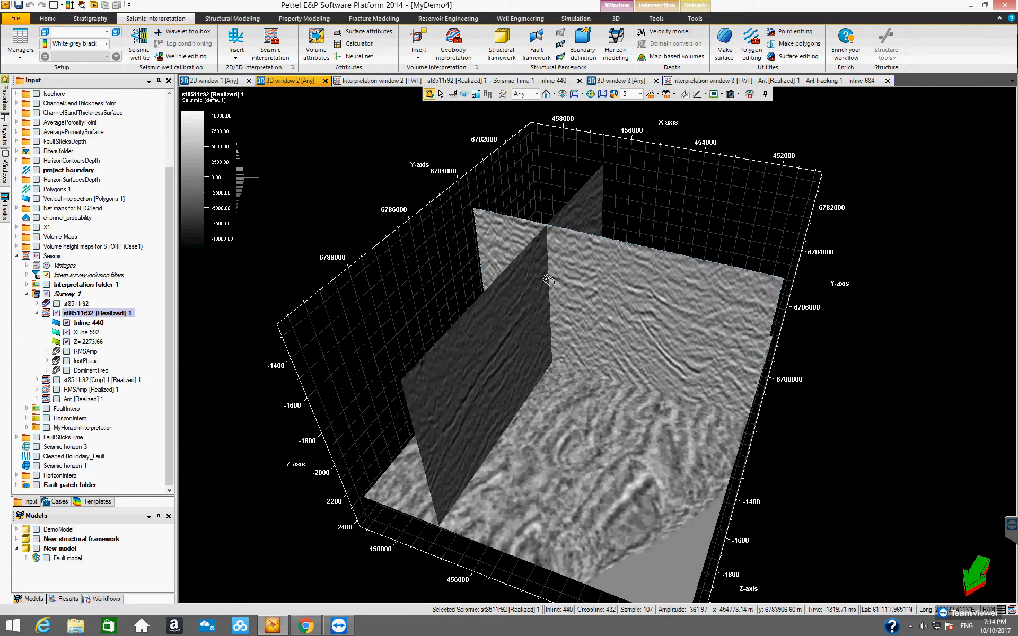
drag(453, 368, 389, 284)
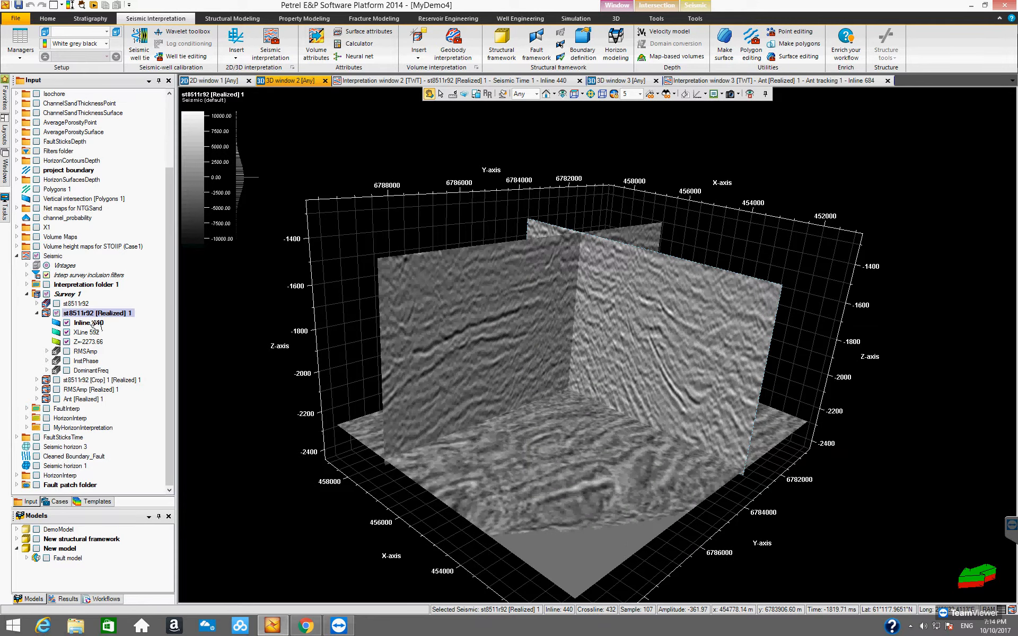
click(86, 324)
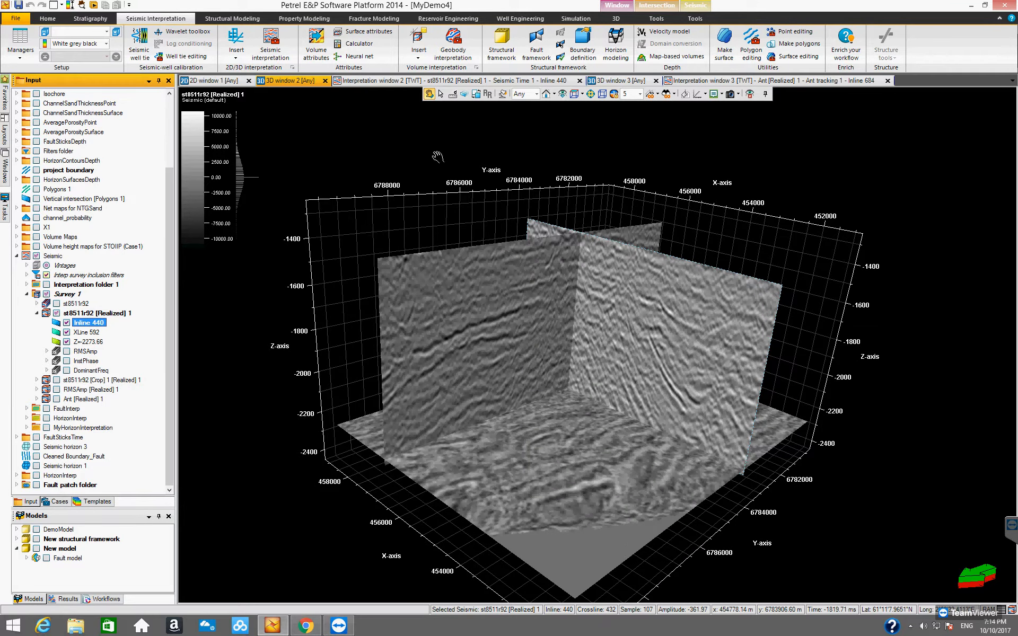
click(653, 6)
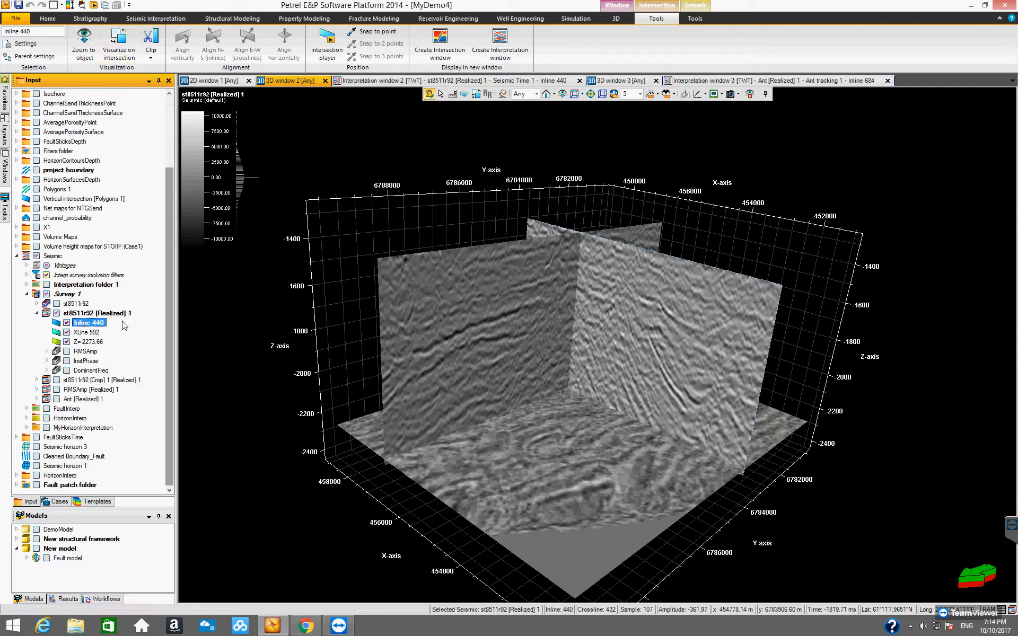
Insert a random line intersection into st8511r92 [Realized] 1 and view how it crosses the other intersections.
right_click(106, 315)
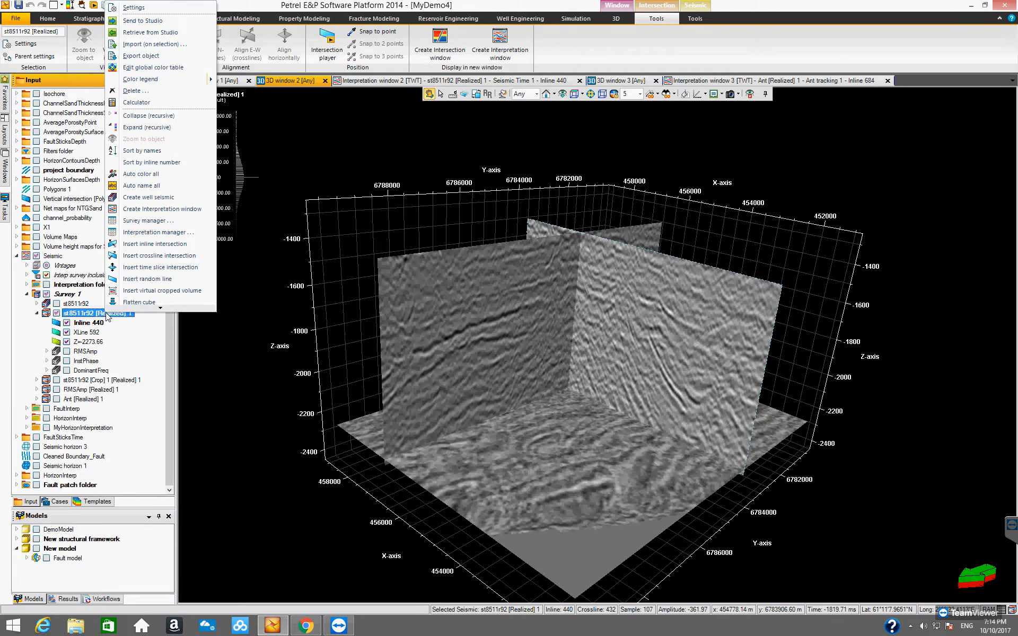
click(144, 284)
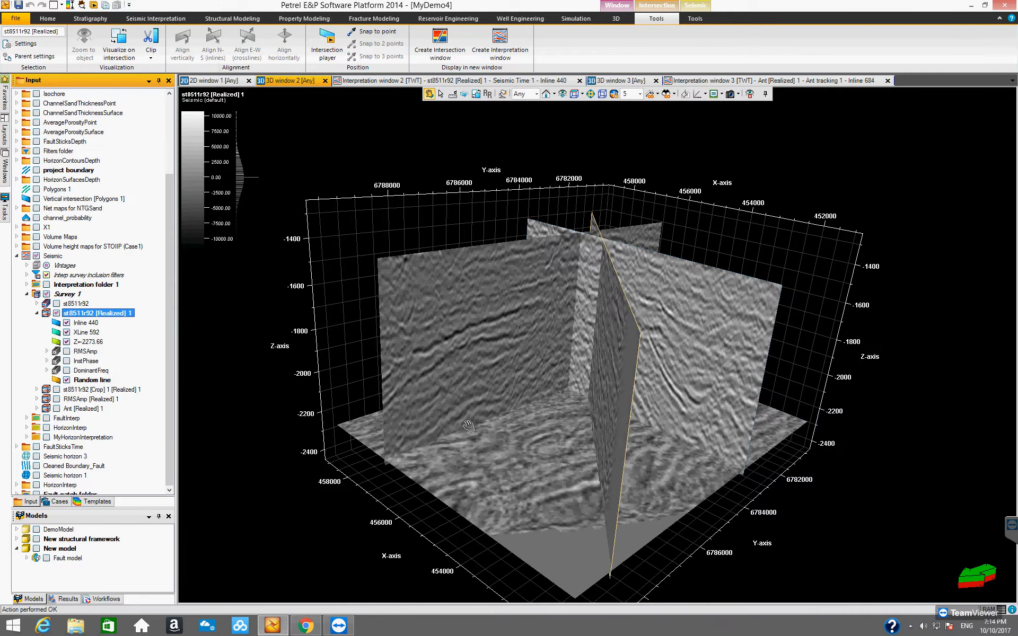
drag(495, 451, 309, 471)
drag(488, 433, 517, 465)
drag(497, 428, 487, 397)
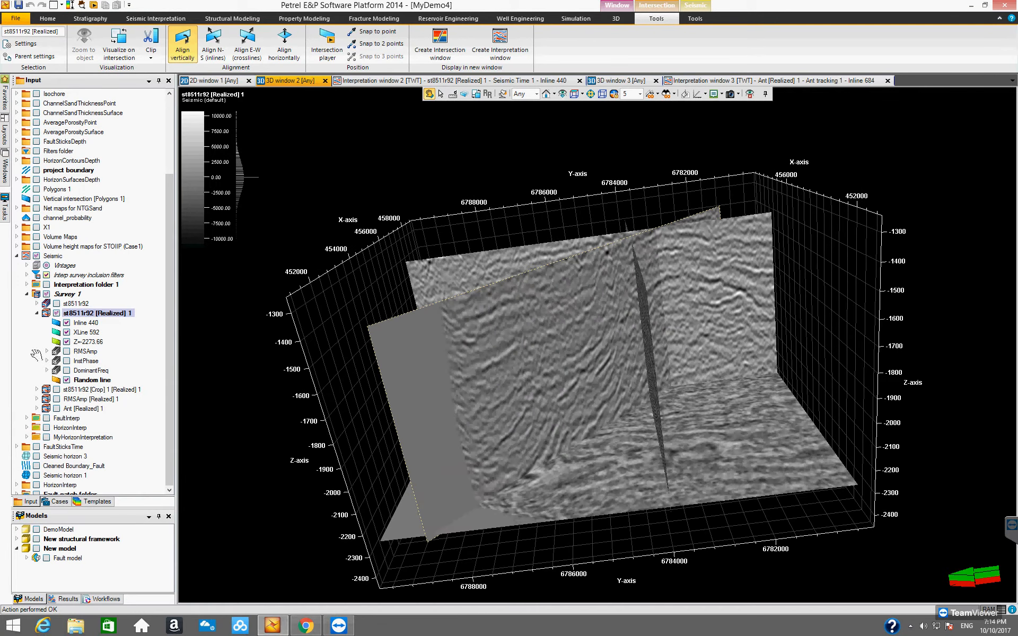
Hide XLine 592 and inline 440, and examine the random line against the time slice from several angles.
click(37, 314)
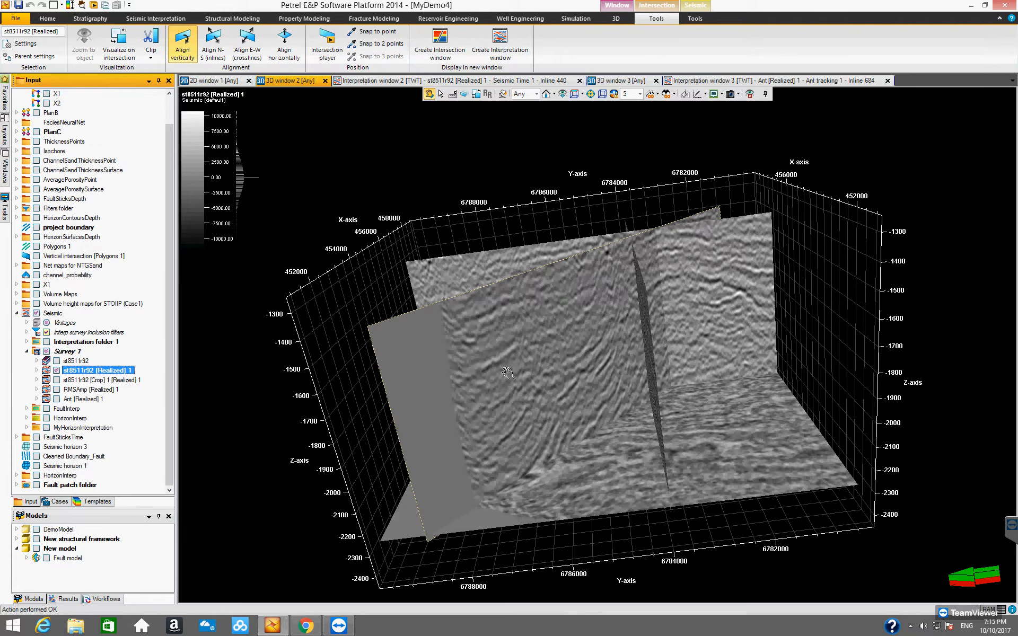
drag(520, 387, 473, 419)
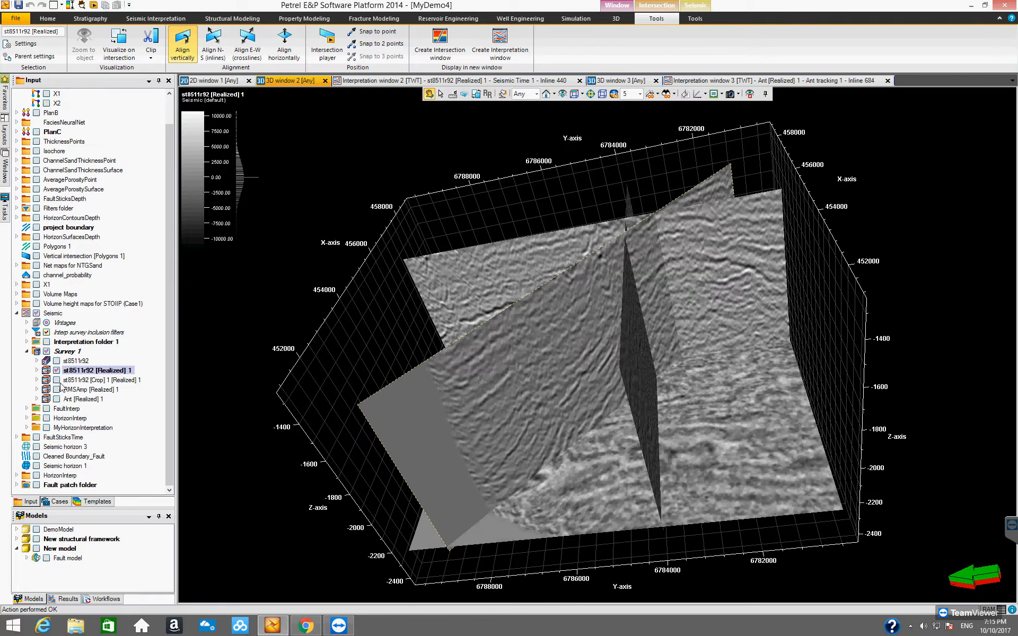
click(37, 371)
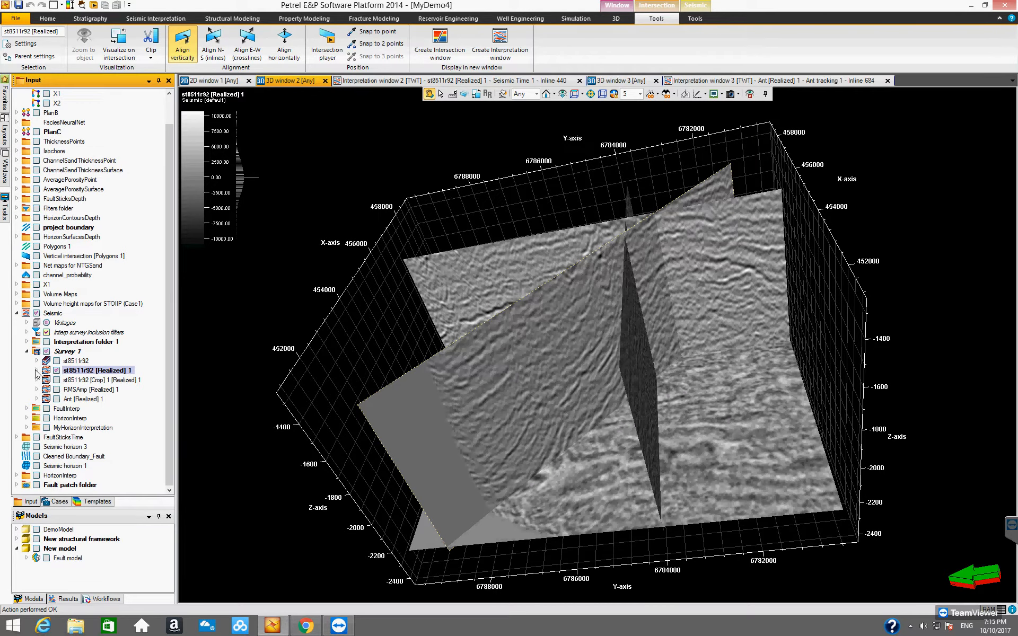
click(36, 371)
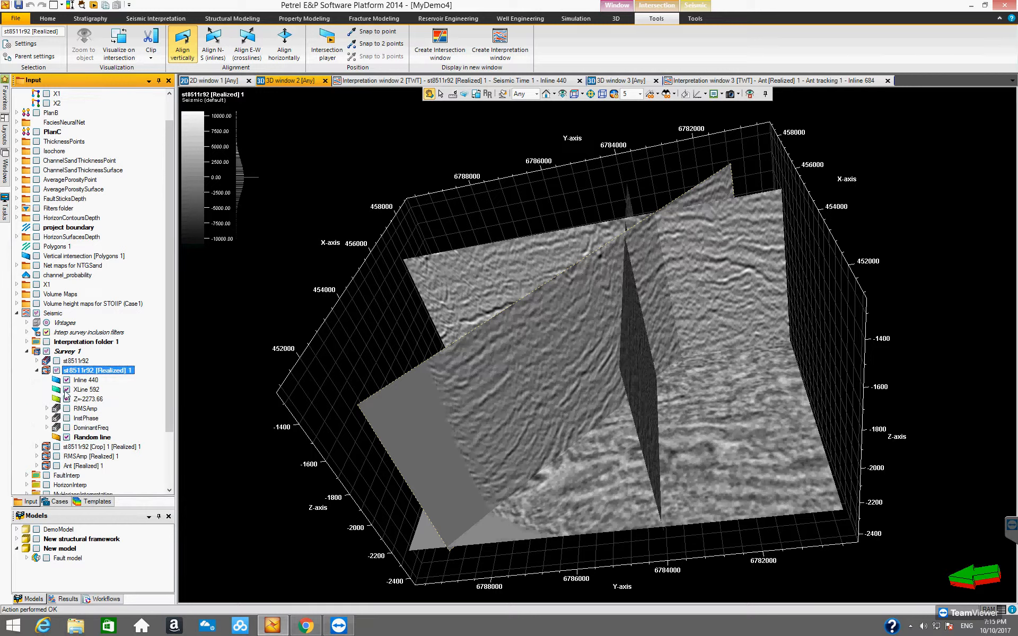
click(67, 390)
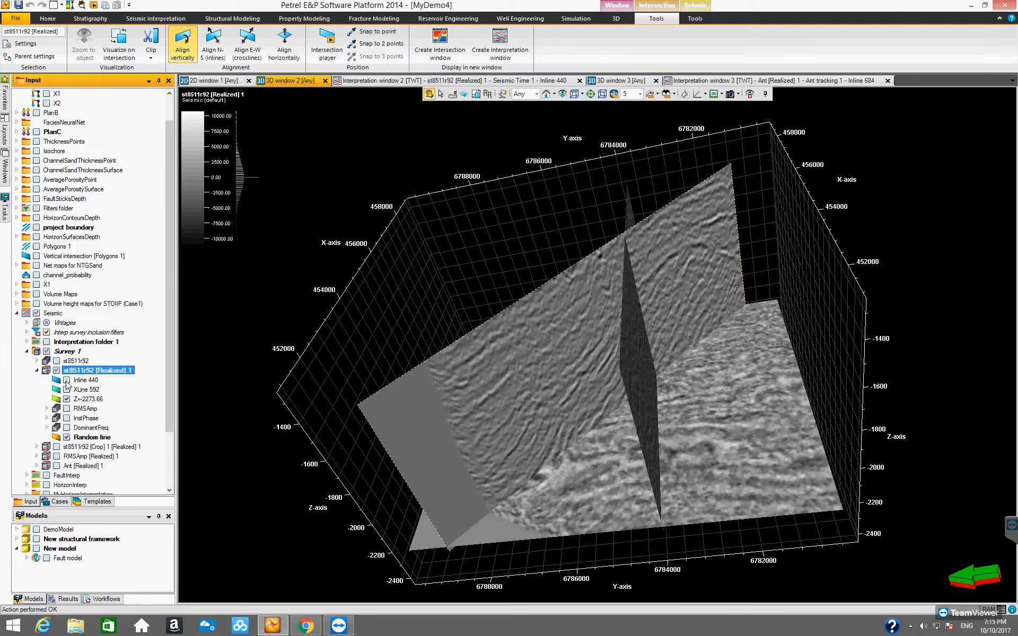
click(67, 380)
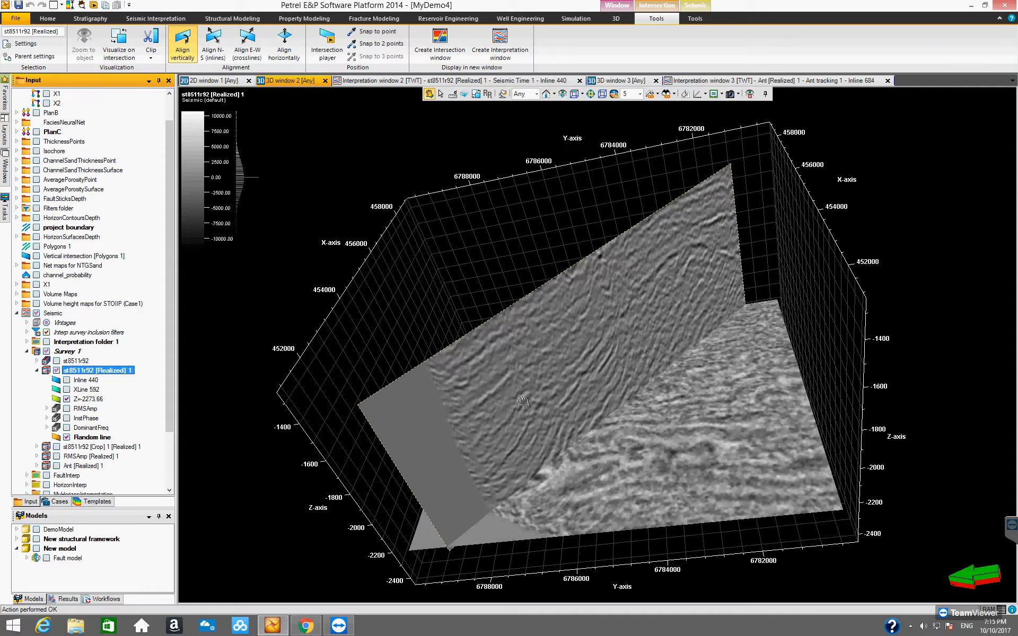
drag(551, 417, 601, 450)
drag(607, 451, 486, 497)
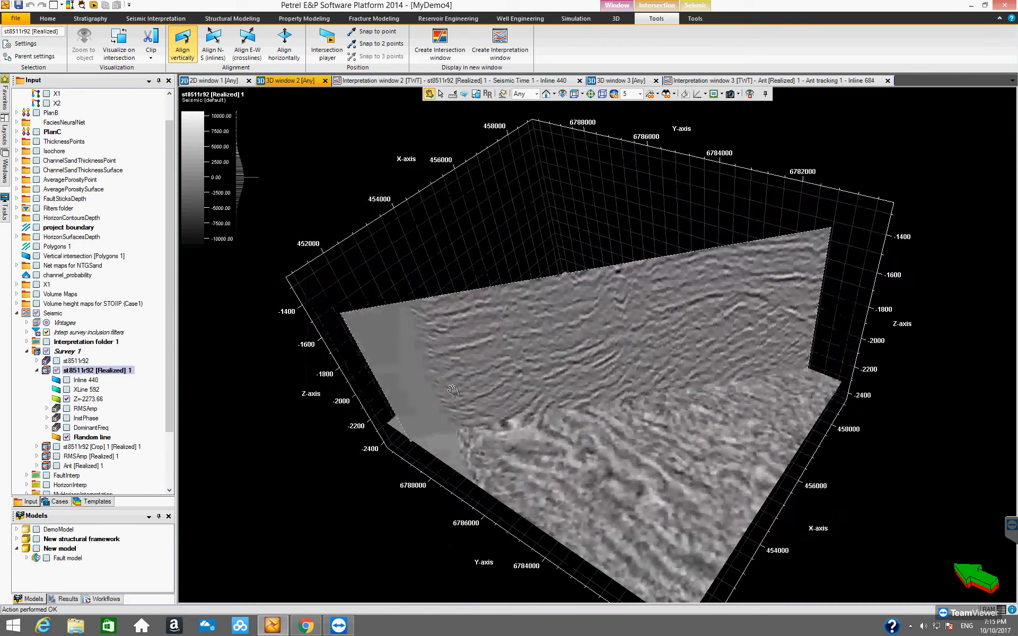
drag(541, 431, 529, 401)
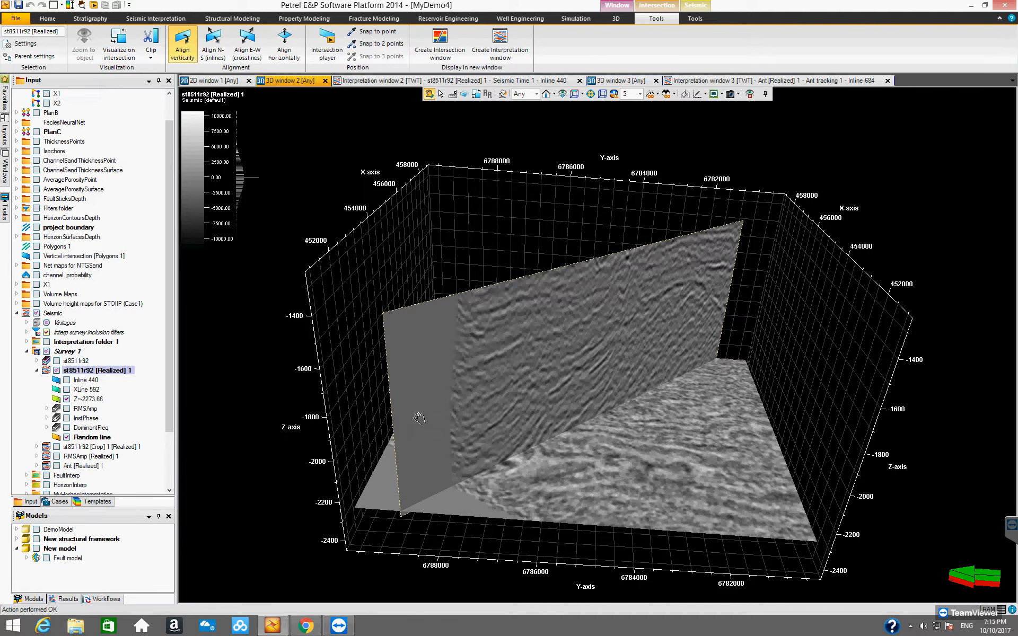
drag(480, 431, 499, 456)
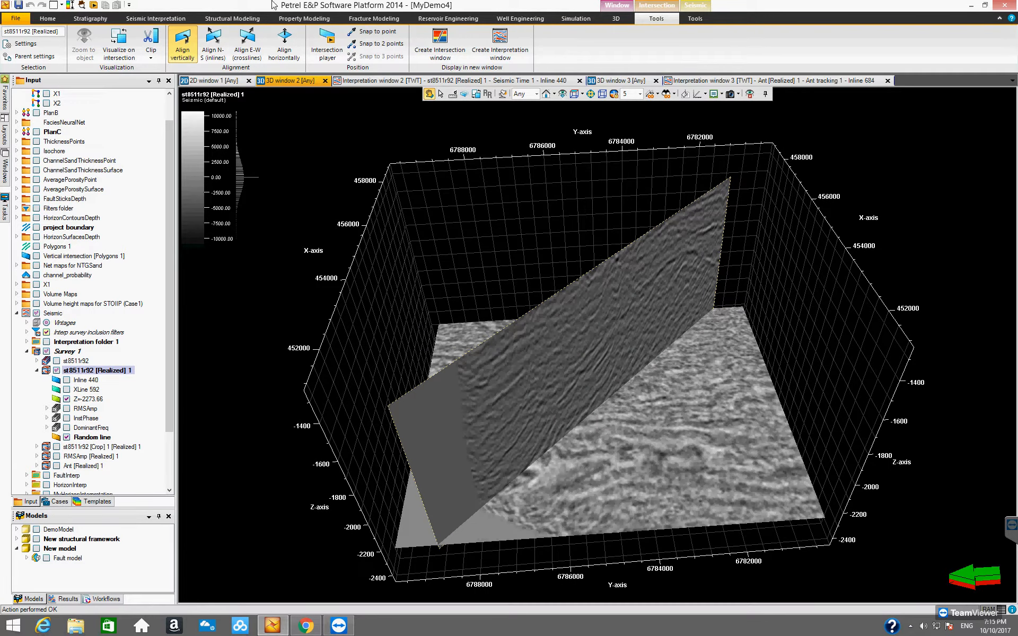
Start a volume attribute calculation on st8511r92 [Realized] 1 and choose the Iso-frequency component attribute.
click(703, 9)
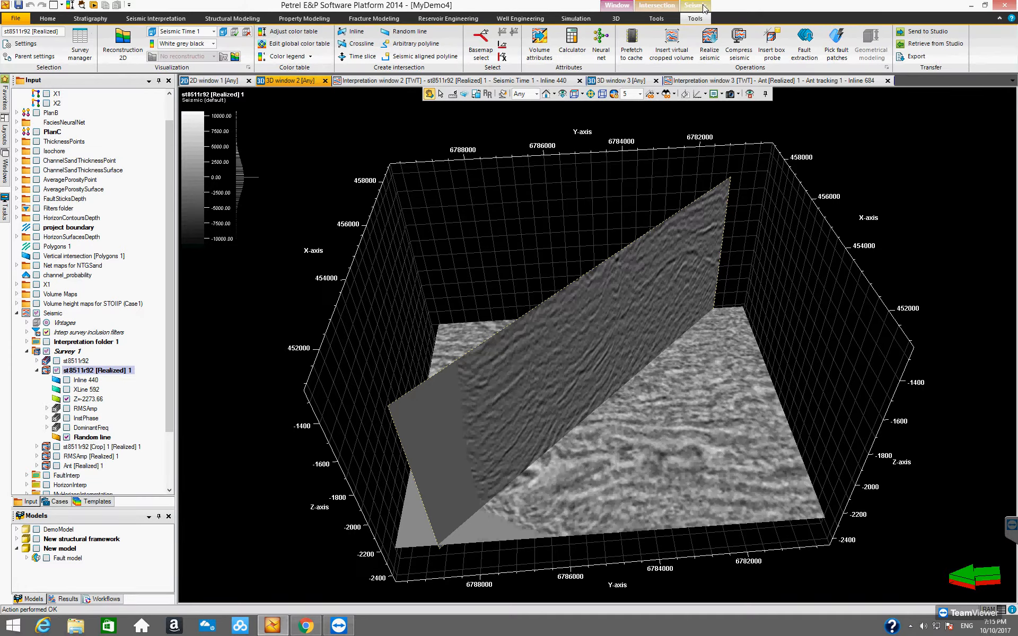
click(539, 47)
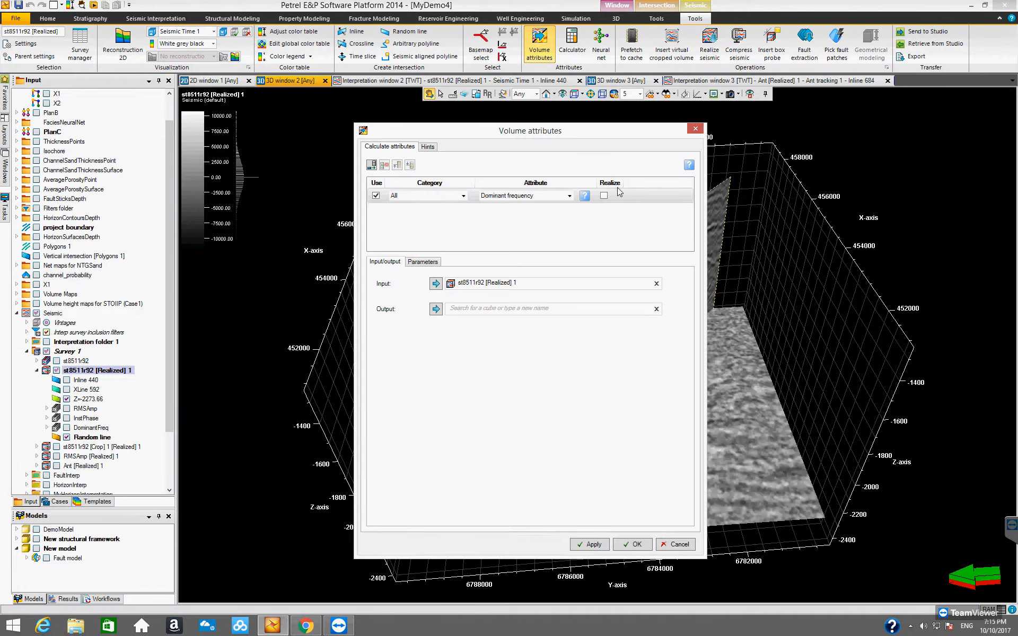
click(570, 197)
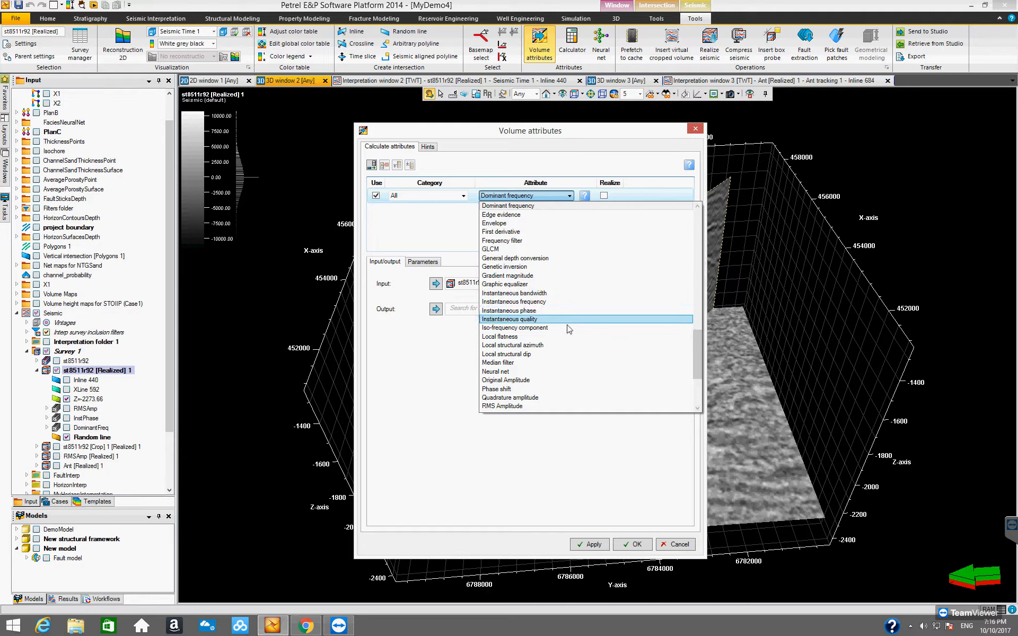
scroll(570, 337, down, 1)
scroll(571, 334, up, 2)
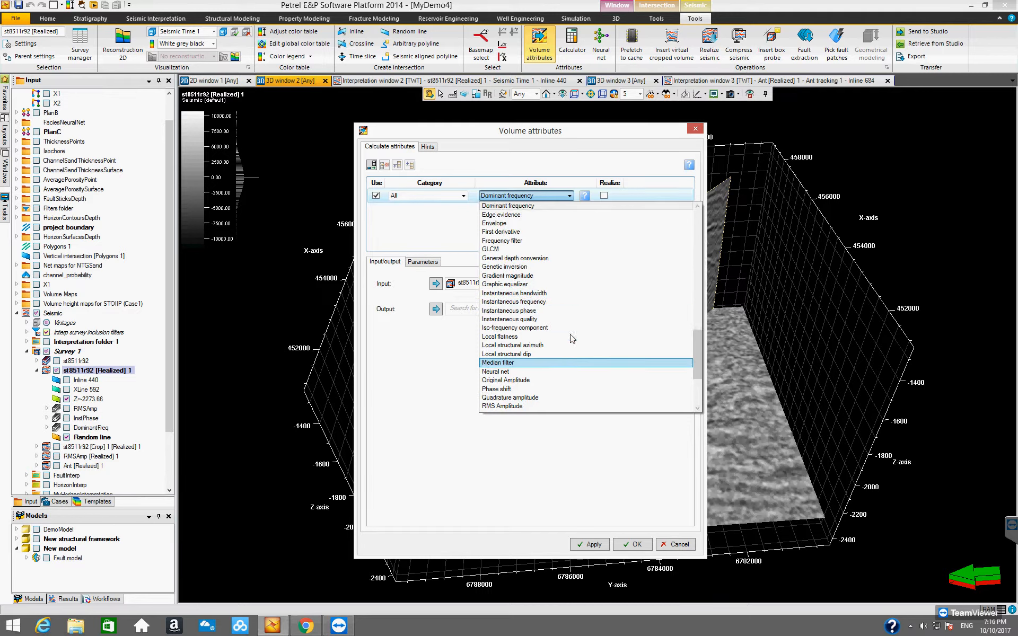
scroll(571, 334, up, 1)
scroll(572, 339, up, 2)
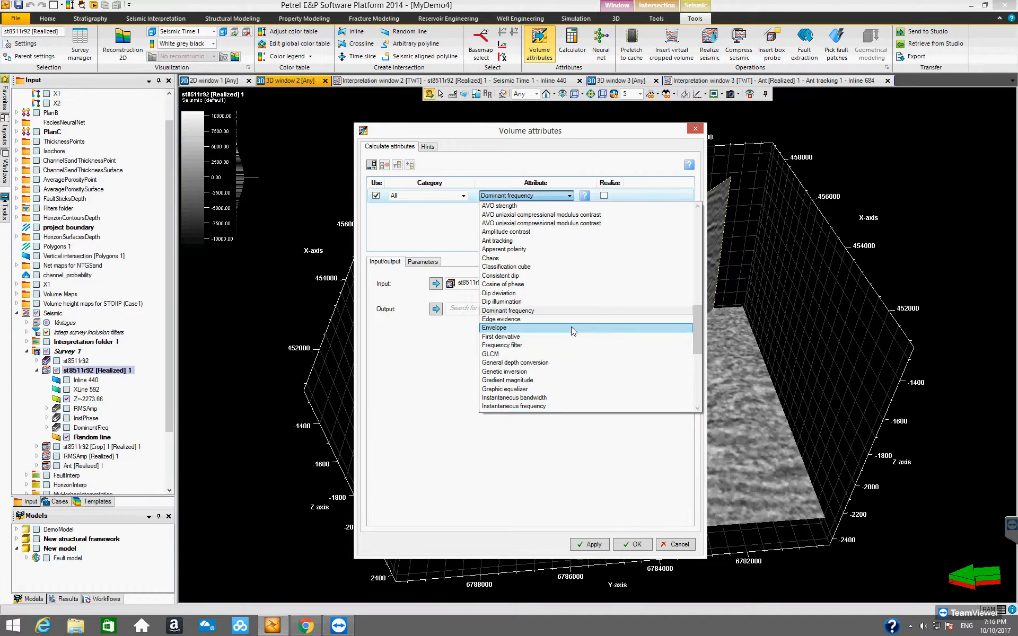
key(i)
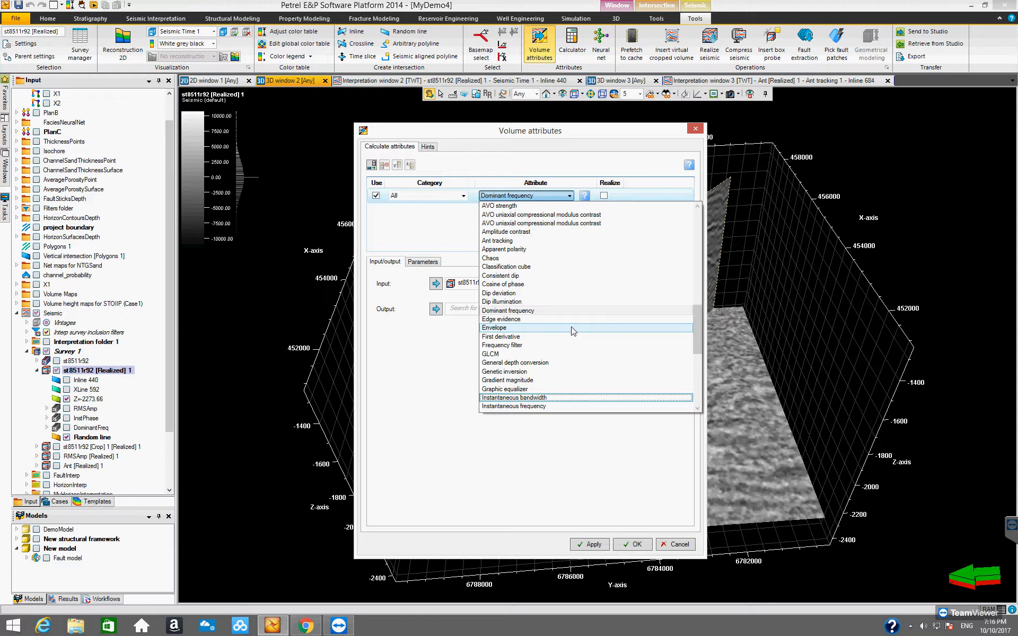
key(i)
key(i)
key(i)
key(i)
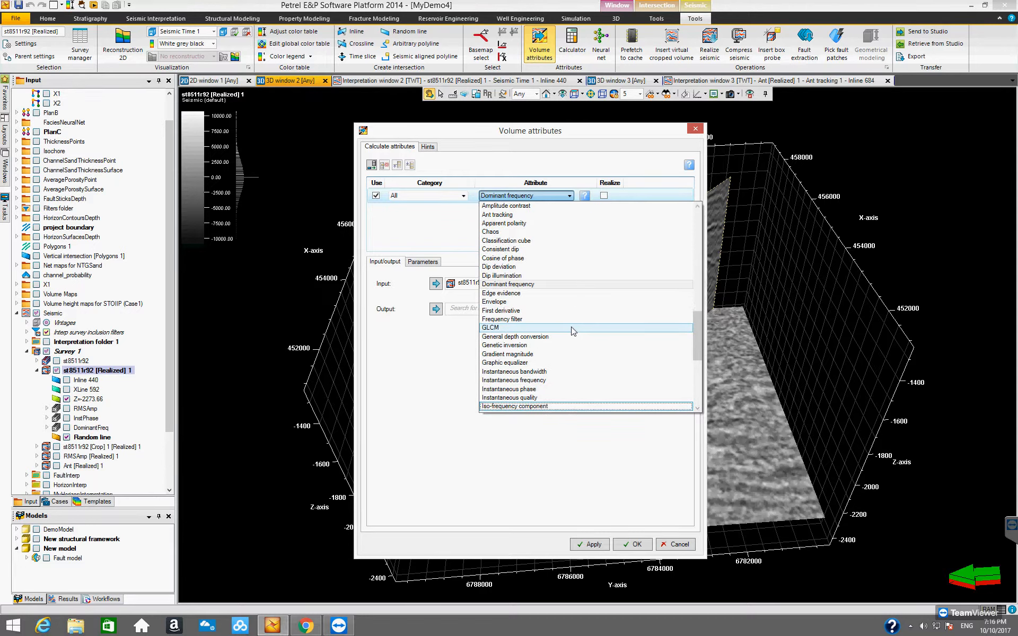
key(i)
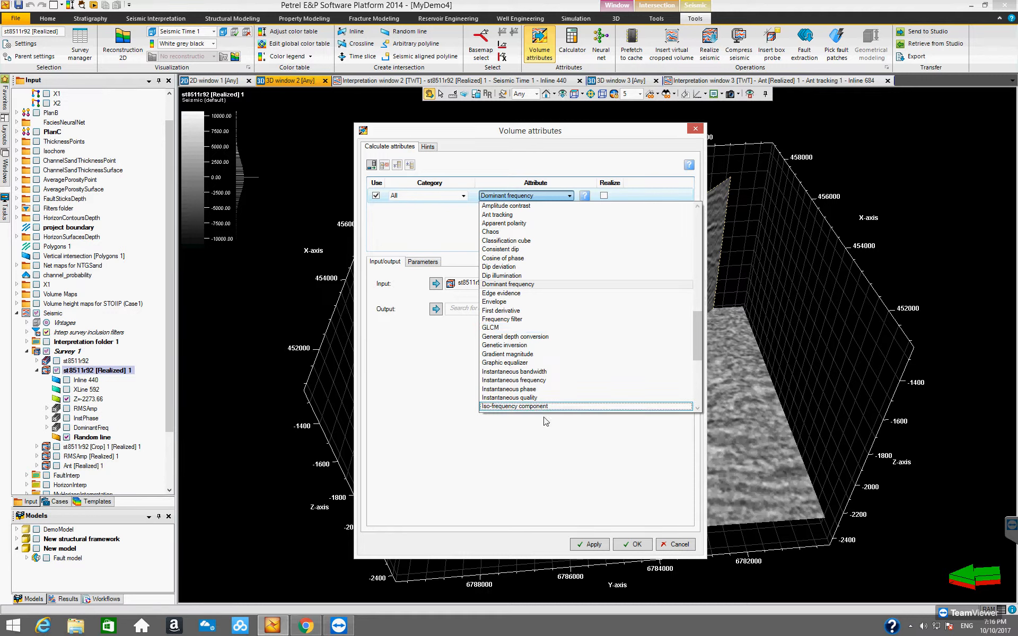
click(539, 400)
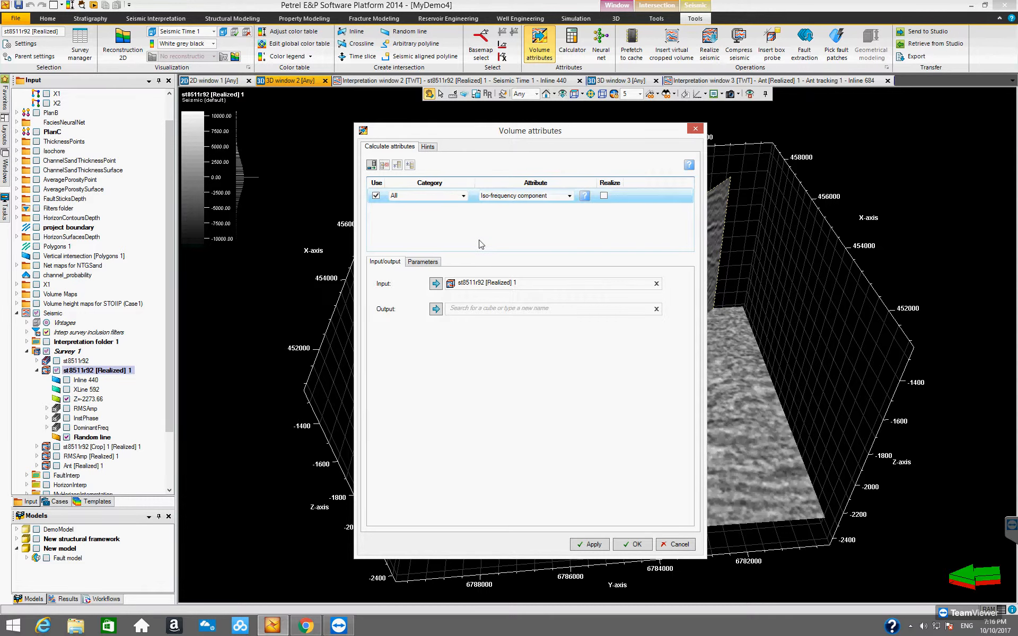
Set the desired frequency to 25, name the output isoFreq25Hz_red, and create the iso-frequency volume.
click(429, 263)
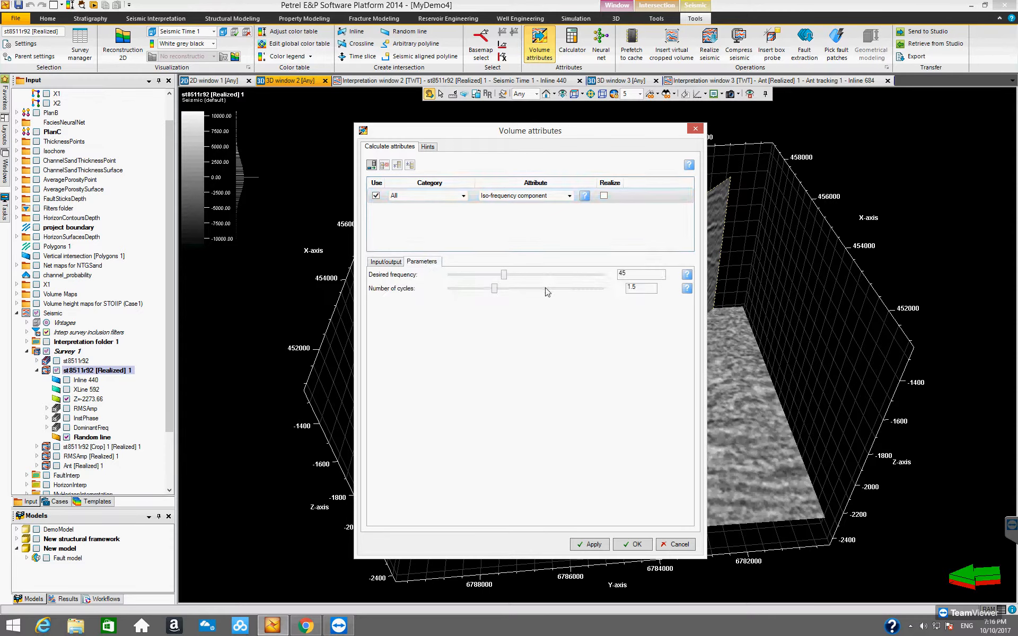
drag(505, 275, 479, 276)
click(385, 262)
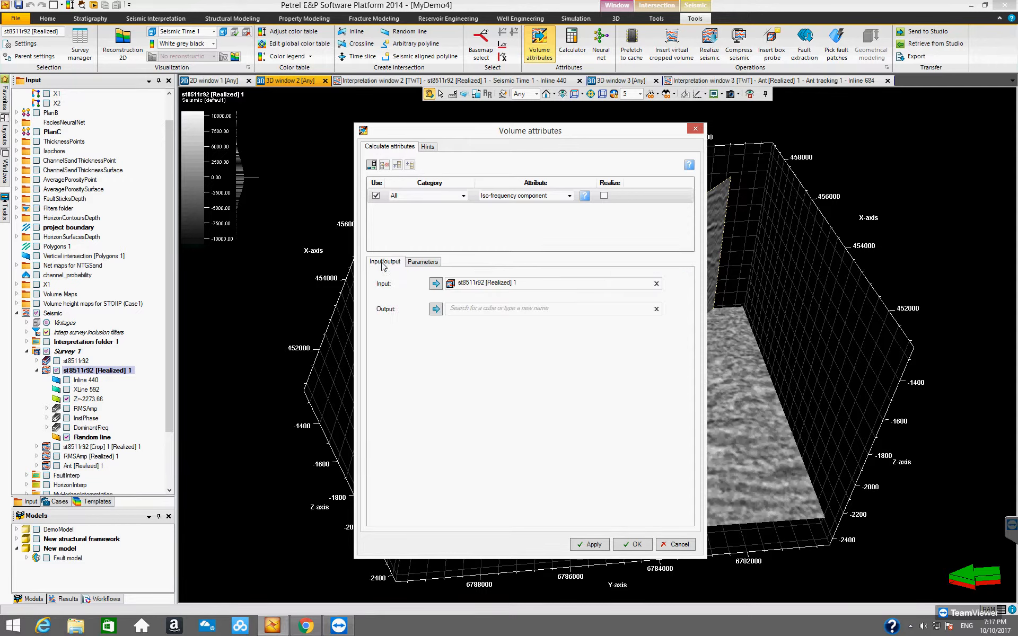
click(467, 308)
text(isoFreq25Hz_red)
click(633, 544)
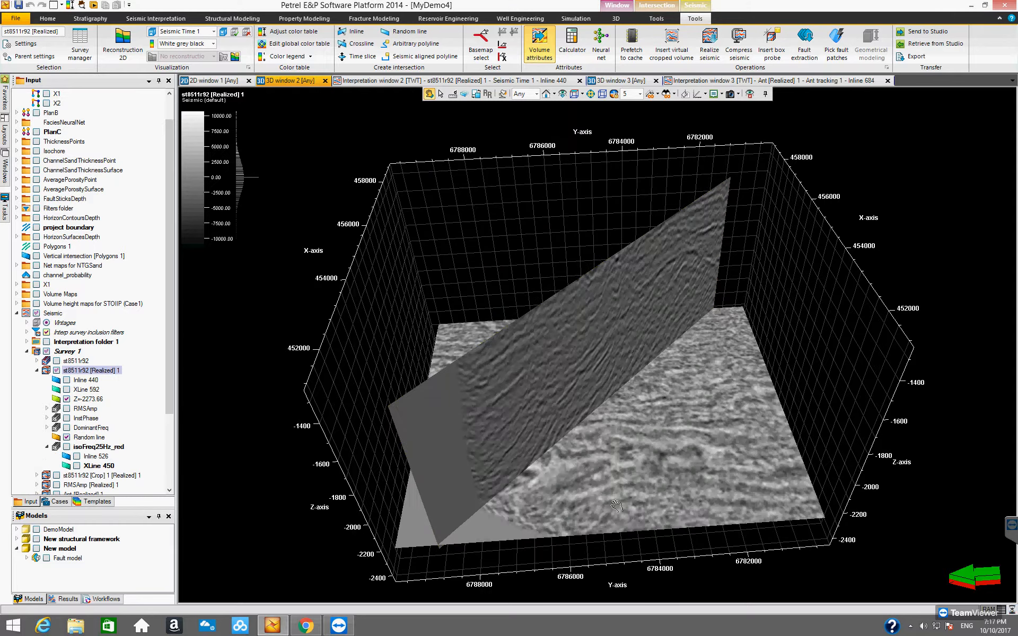
Show inline 526 and XLine 450 of isoFreq25Hz_red, examine them from another angle, and hide both again.
drag(170, 386, 162, 473)
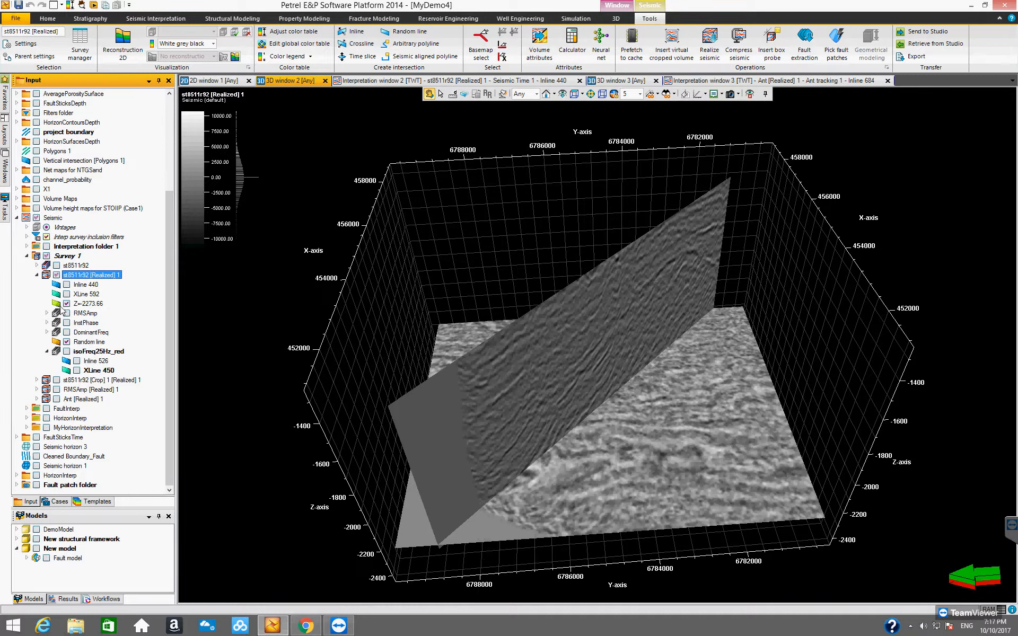
click(76, 361)
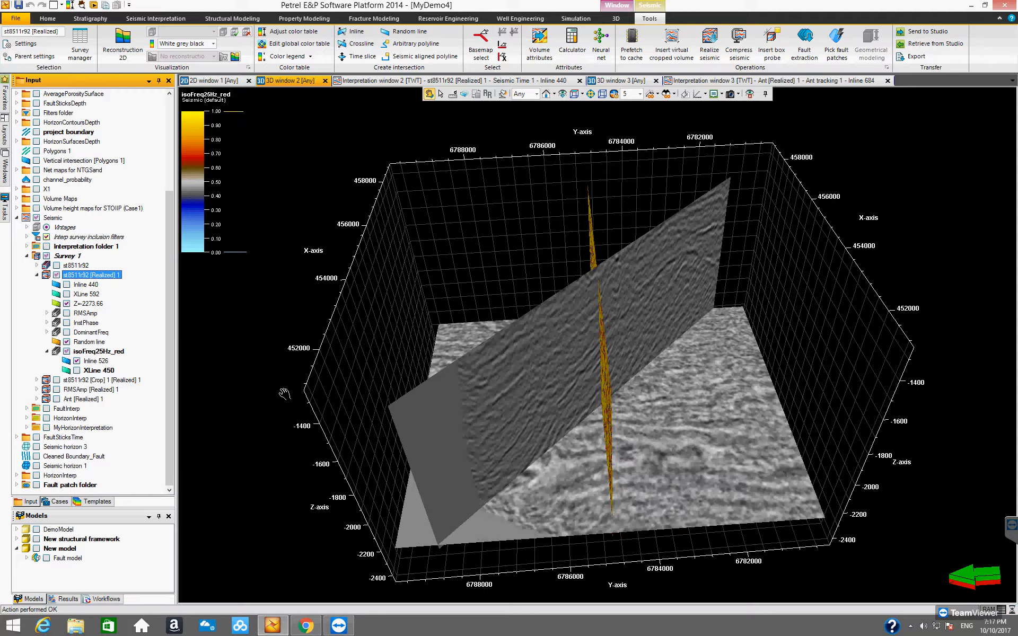
mouse_move(545, 404)
mouse_down()
mouse_move(541, 371)
mouse_move(515, 340)
mouse_move(471, 370)
mouse_move(397, 371)
mouse_move(390, 393)
mouse_up()
click(67, 352)
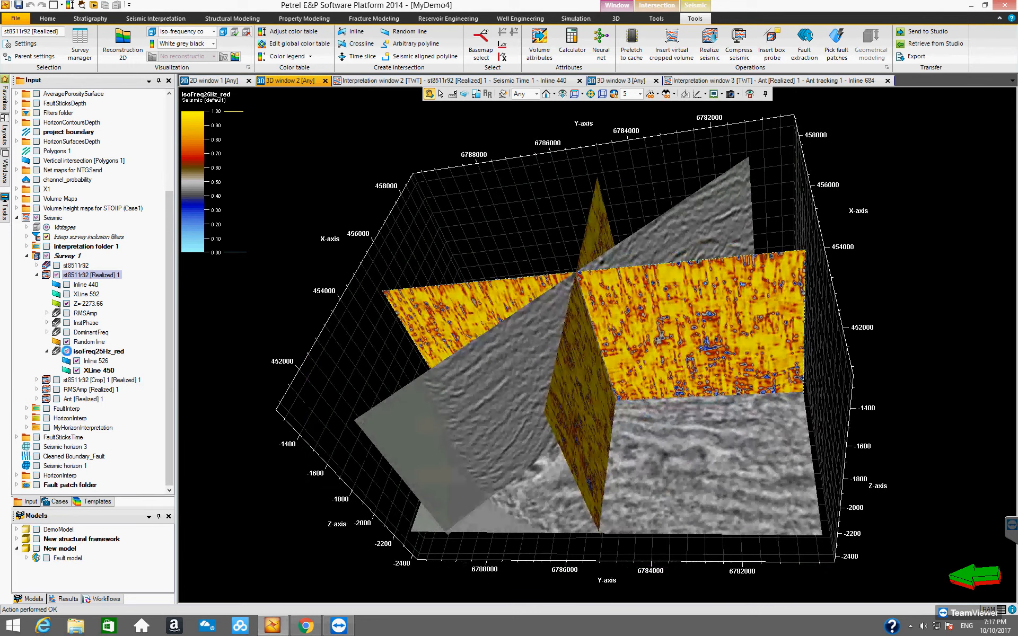
click(77, 371)
click(77, 361)
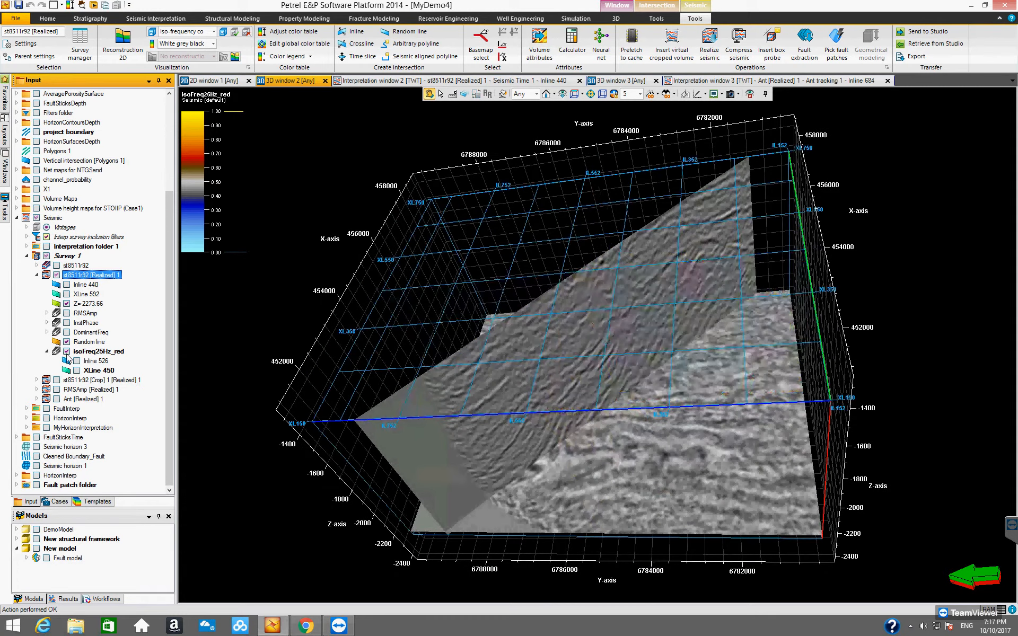
click(48, 352)
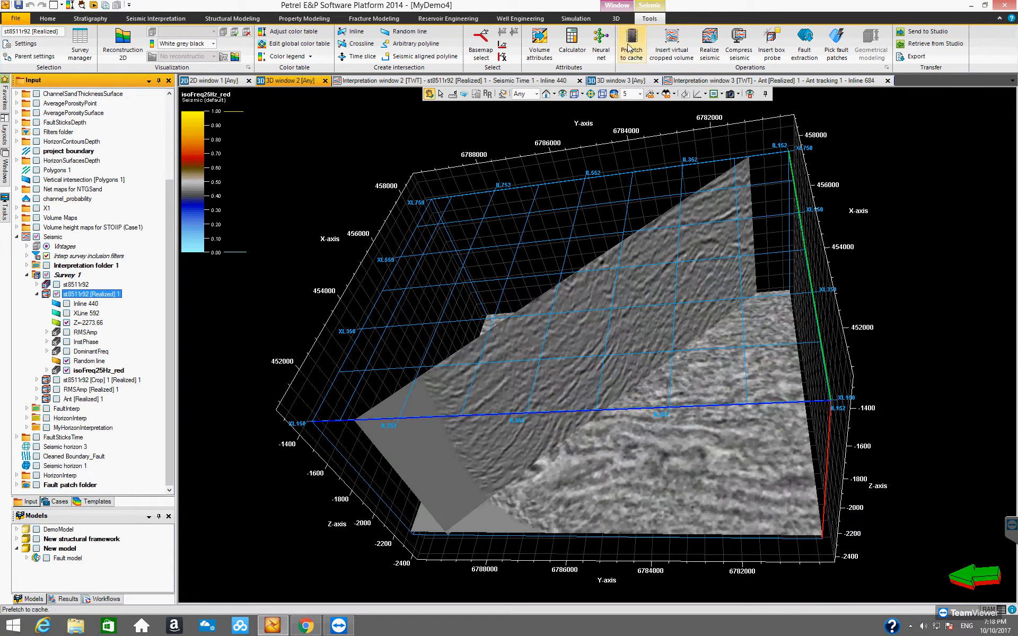
Create a second iso-frequency volume from st8511r92 [Realized] 1 at a desired frequency of 40, with output isoFreq40Hz_green.
click(552, 43)
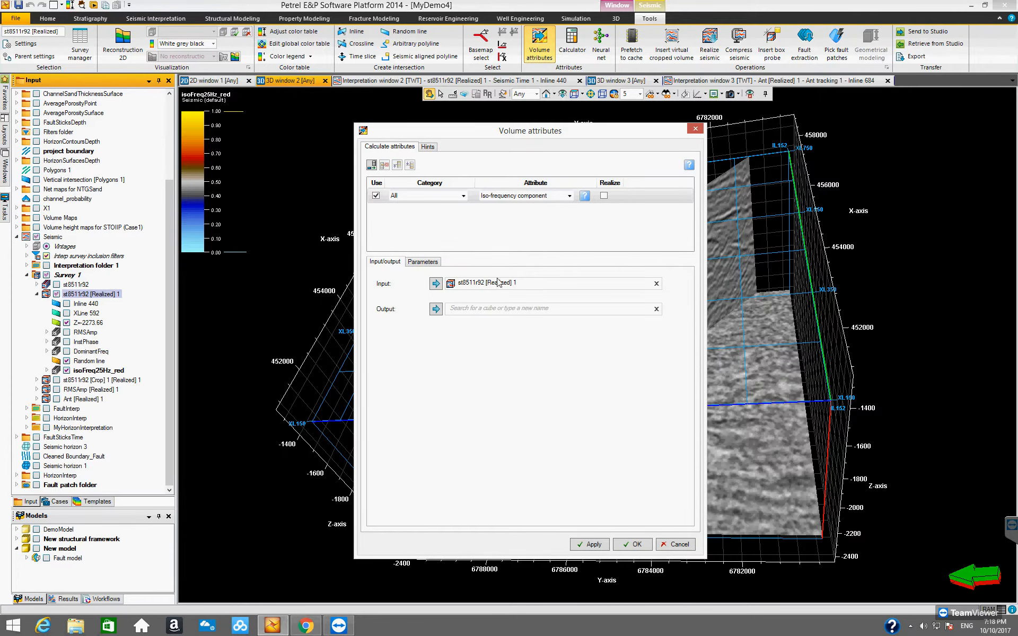
click(423, 262)
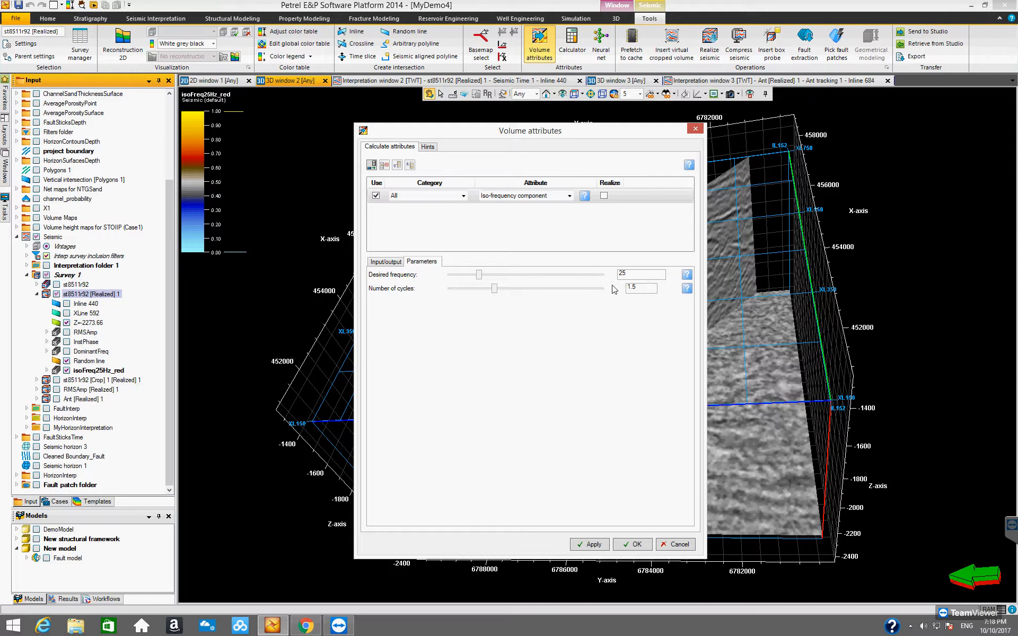
drag(481, 277, 497, 277)
click(387, 262)
click(479, 309)
text(isoFreq)
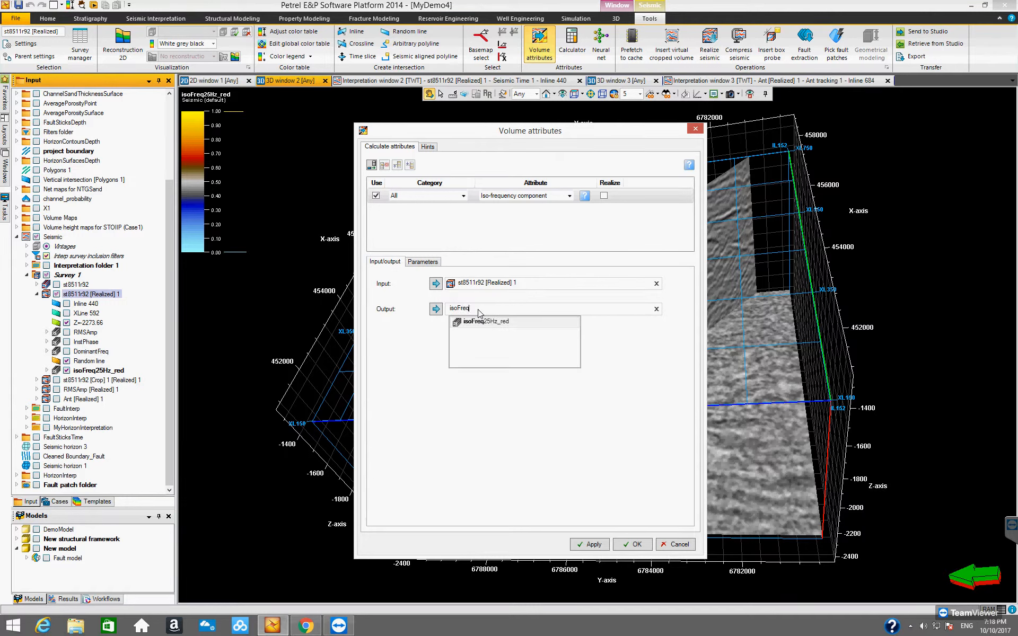
text(40Hz_)
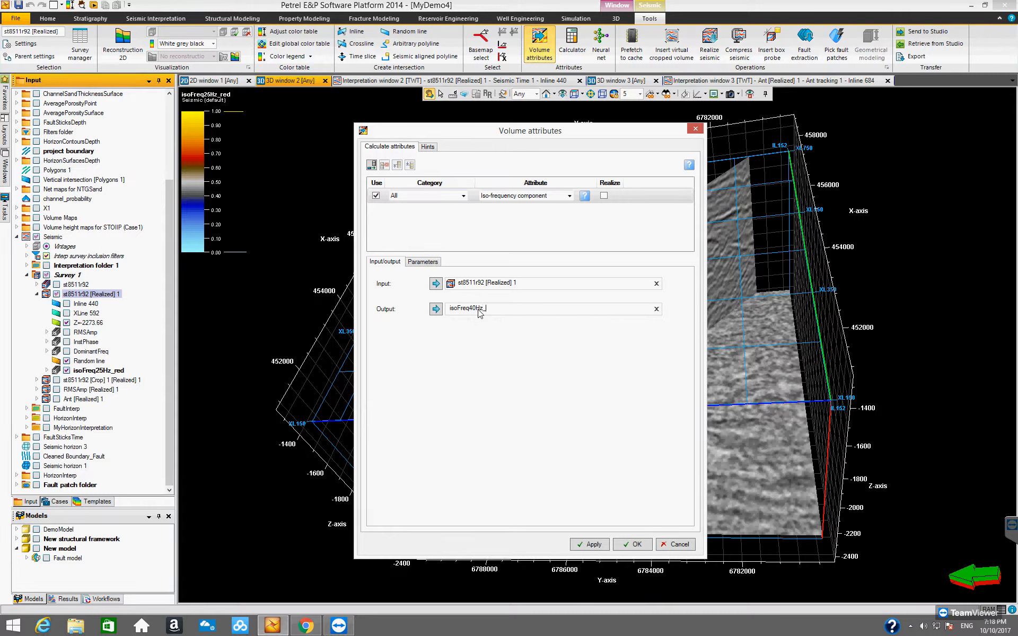
text(greend)
click(632, 544)
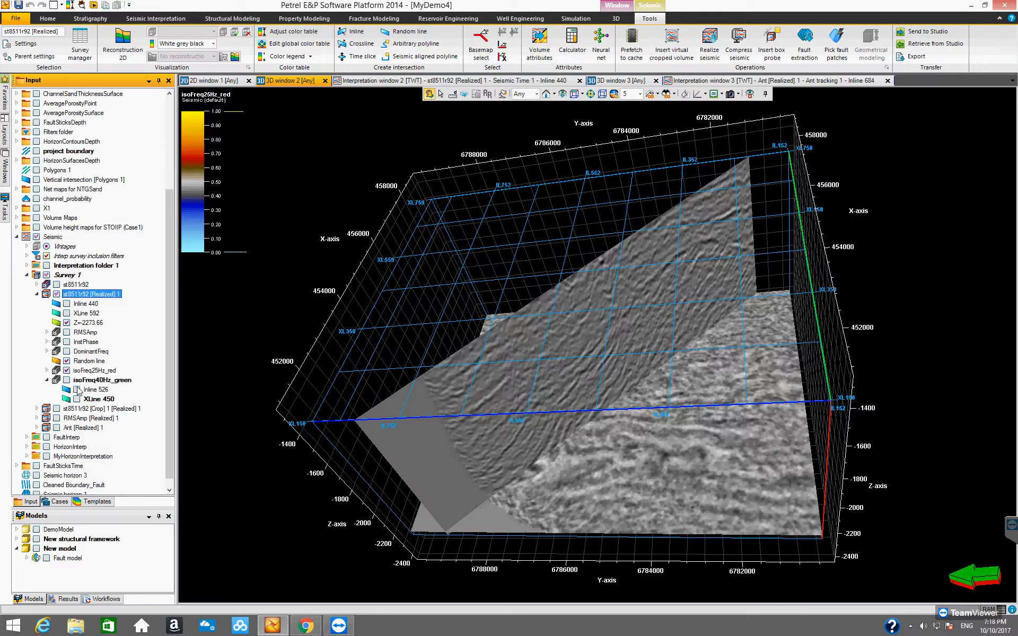
Review inline 526 and XLine 450 of isoFreq40Hz_green in 3D, hide them, and collapse the volume's entry.
click(78, 399)
click(78, 399)
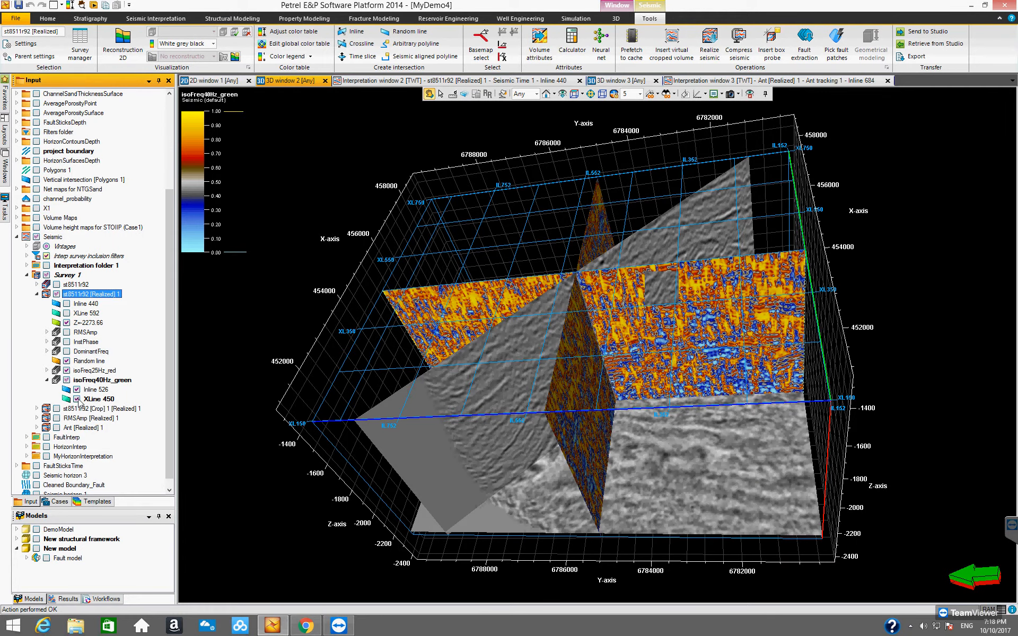
click(77, 399)
click(78, 389)
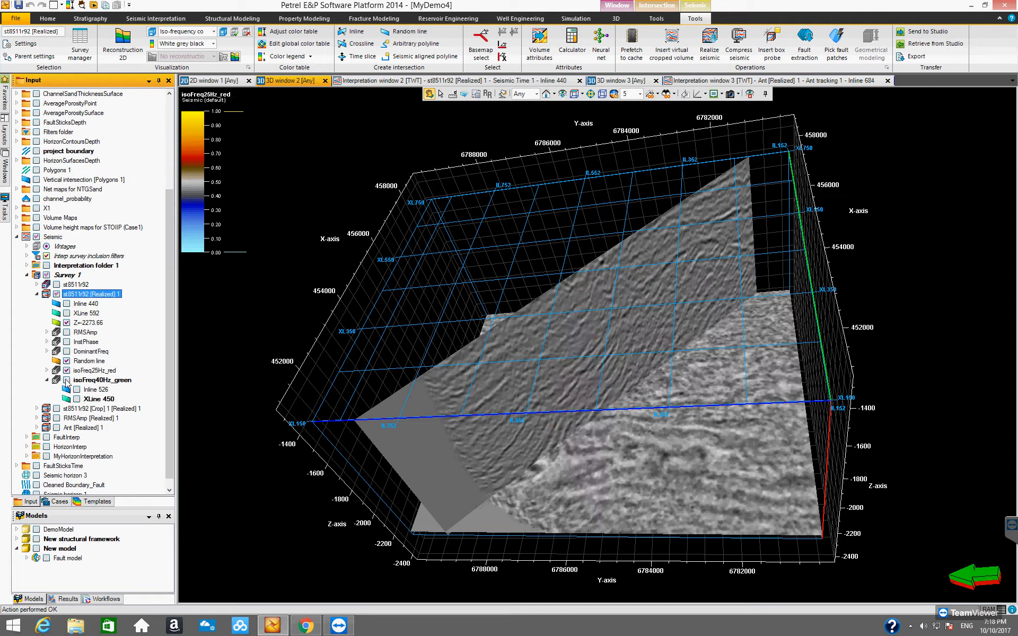
click(47, 380)
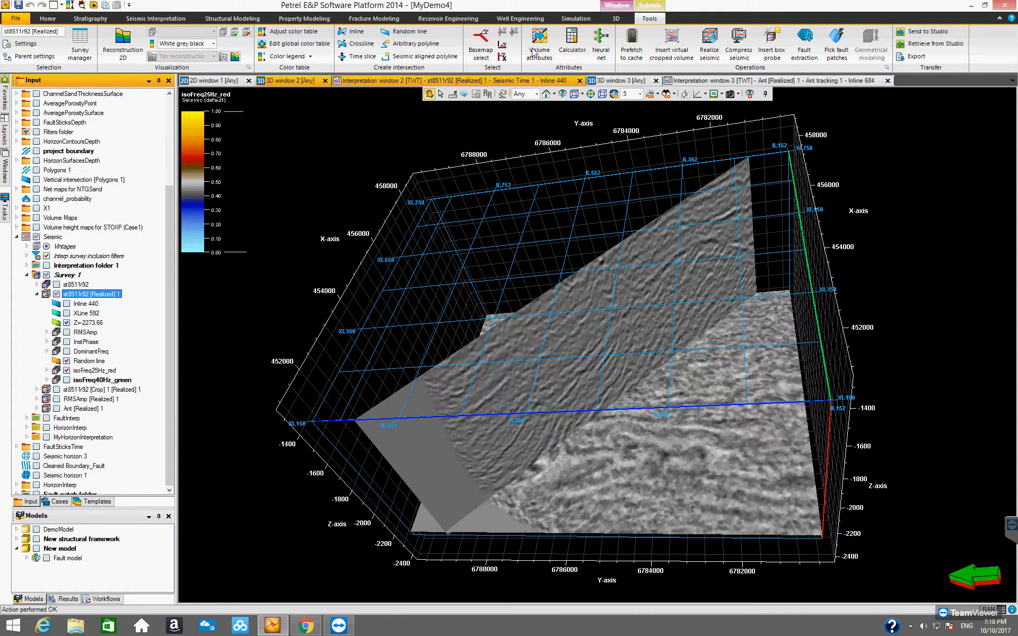
Create a third iso-frequency volume from st8511r92 [Realized] 1 at 10 Hz, with output isoFreq10Hz_blue.
click(546, 38)
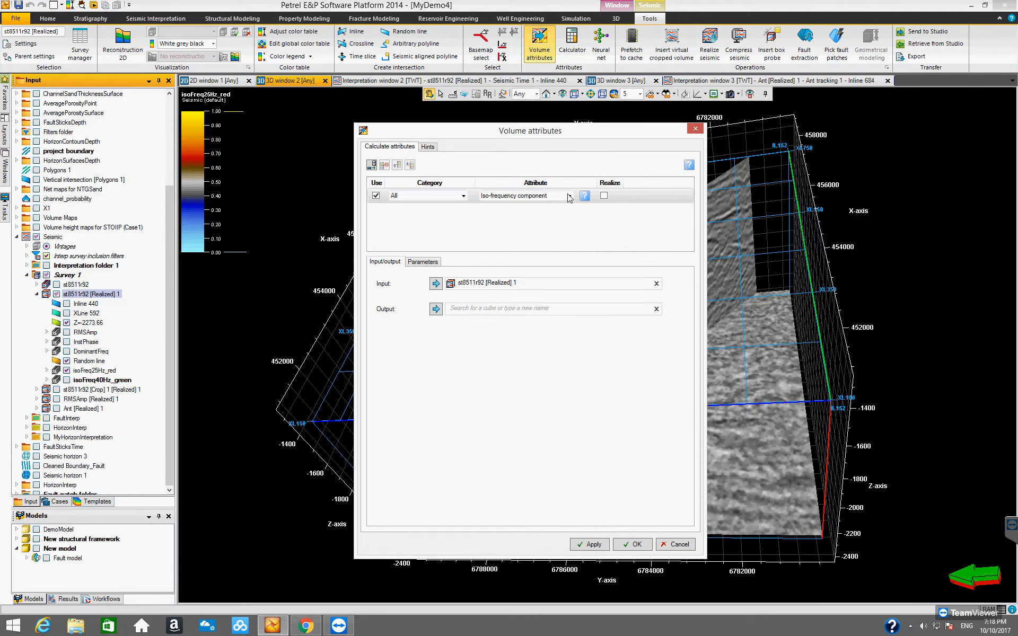
click(423, 261)
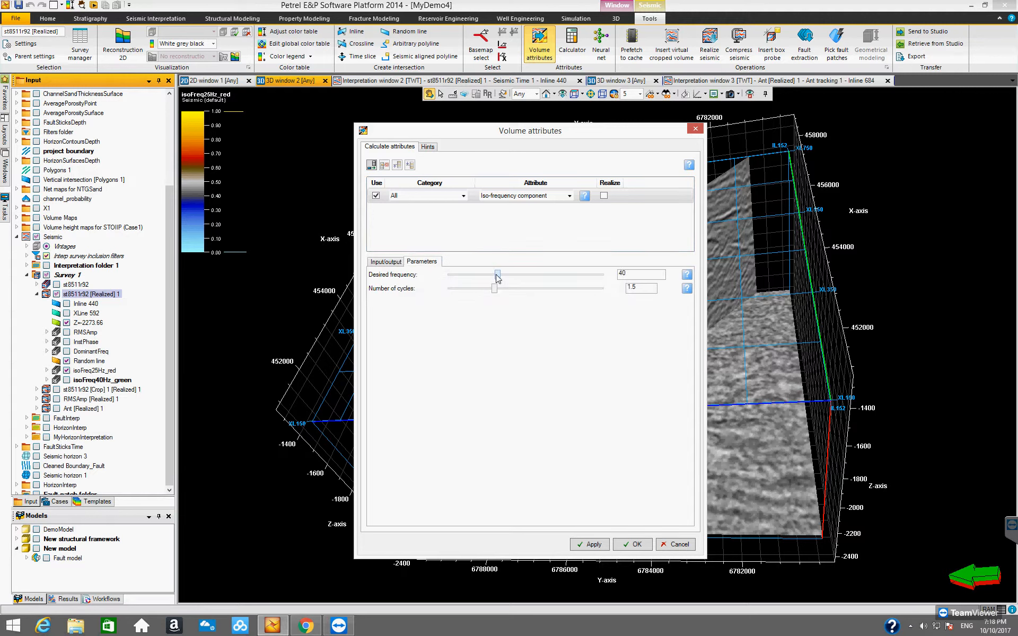
drag(498, 277, 460, 280)
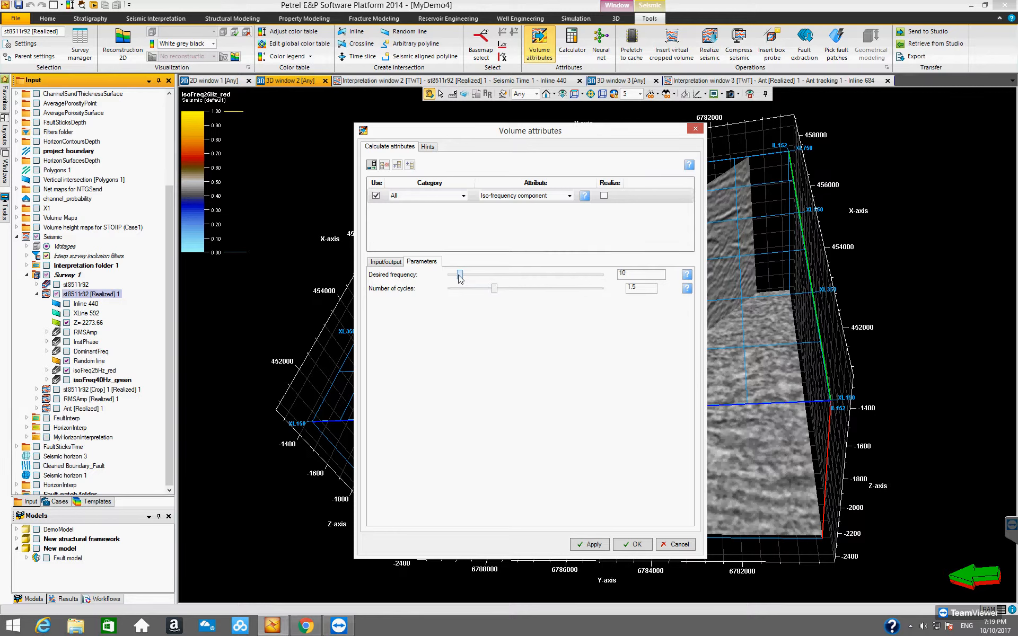
click(392, 262)
click(476, 309)
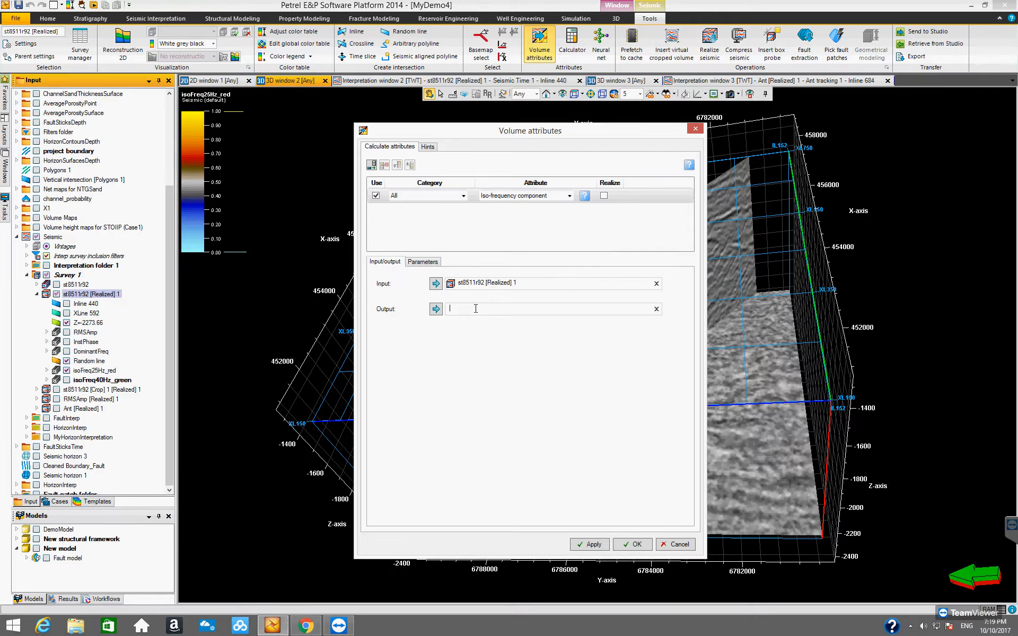
text(iso)
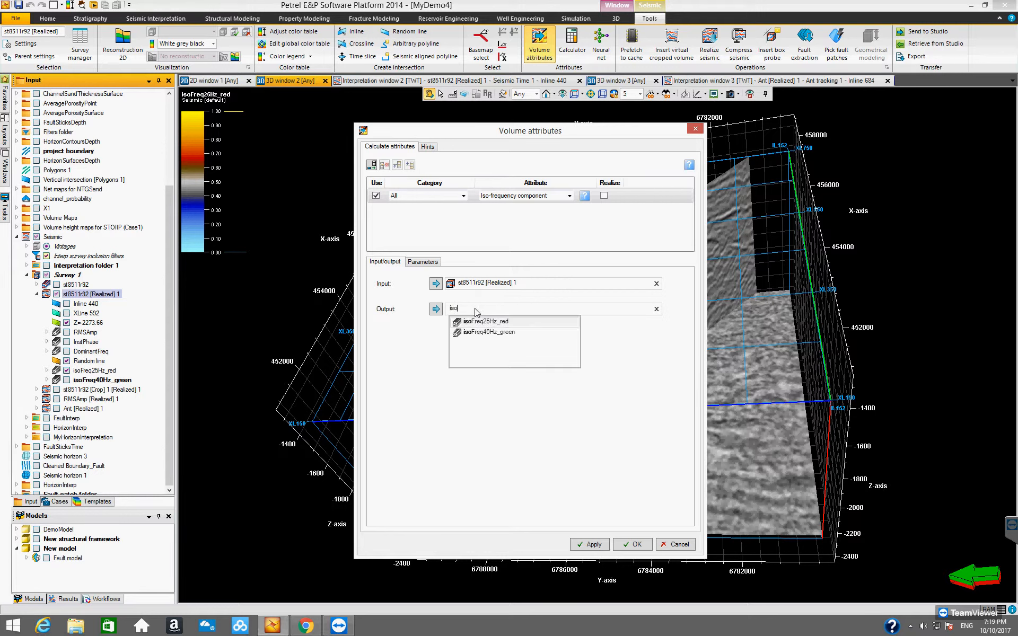
text(Freq10Hz_blue)
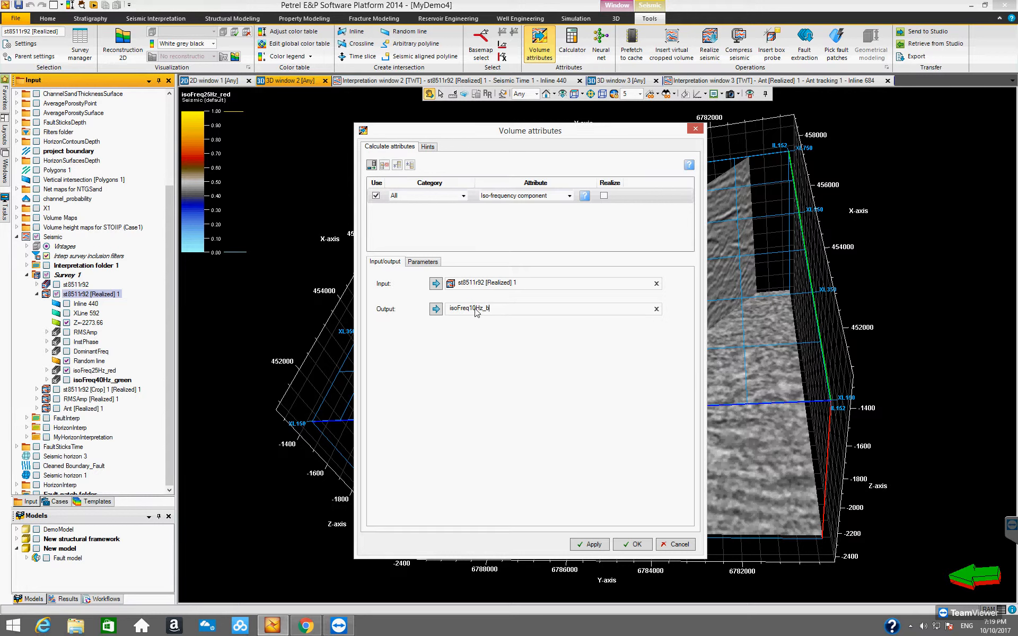
click(633, 545)
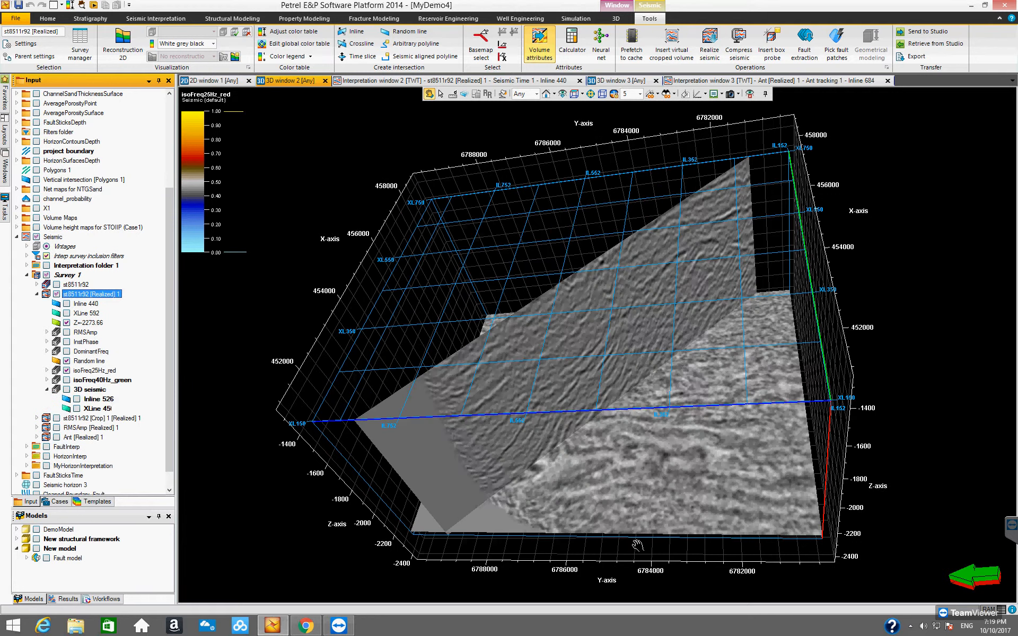
Review XLine 450 of isoFreq10Hz_blue in 3D, and hide both it and the isoFreq25Hz_red volume.
click(77, 400)
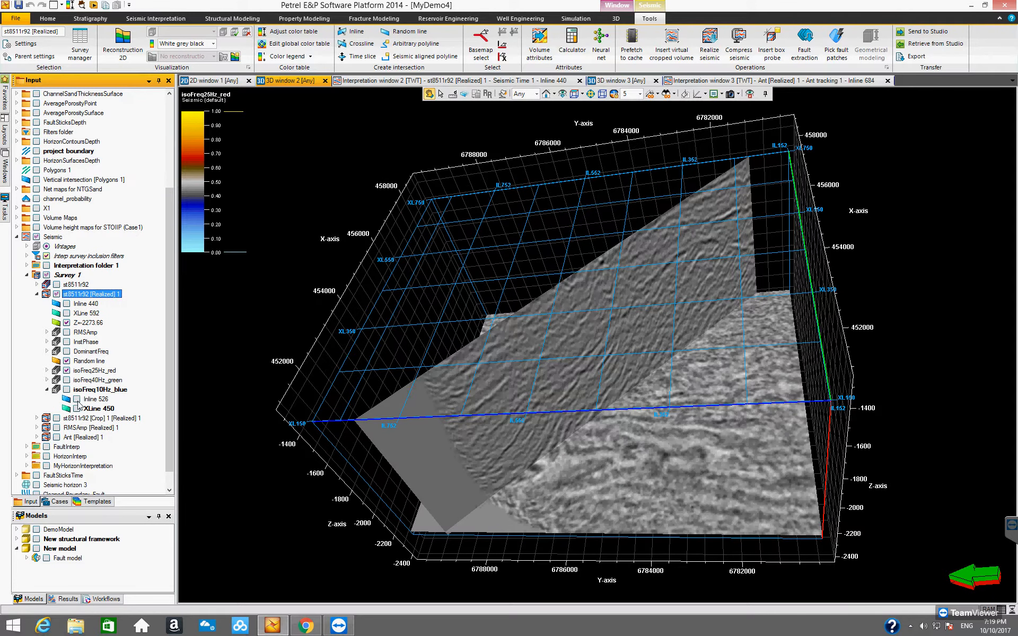
click(76, 401)
click(77, 409)
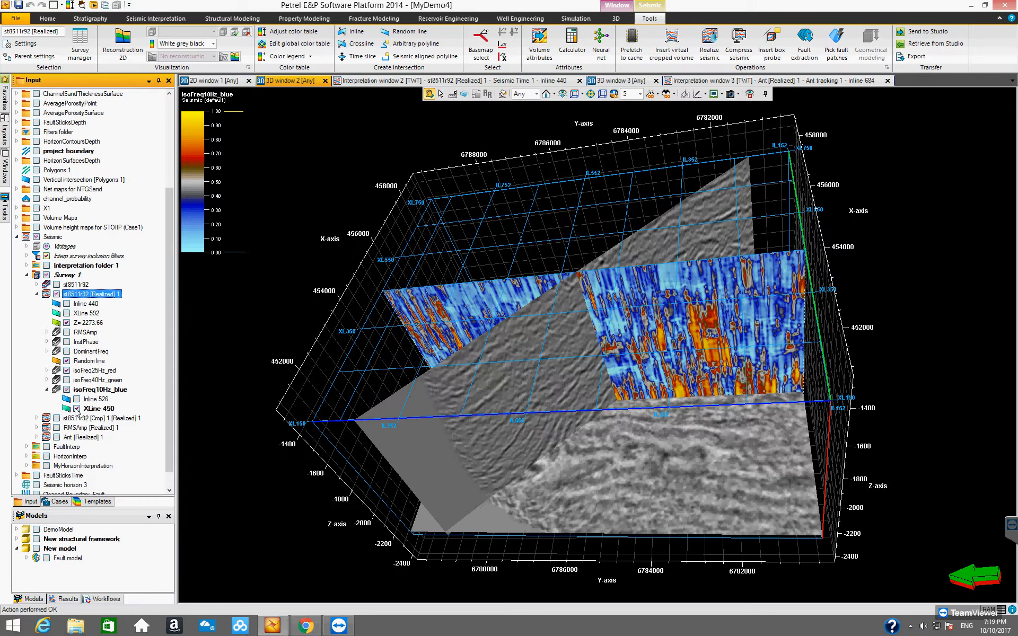
click(77, 409)
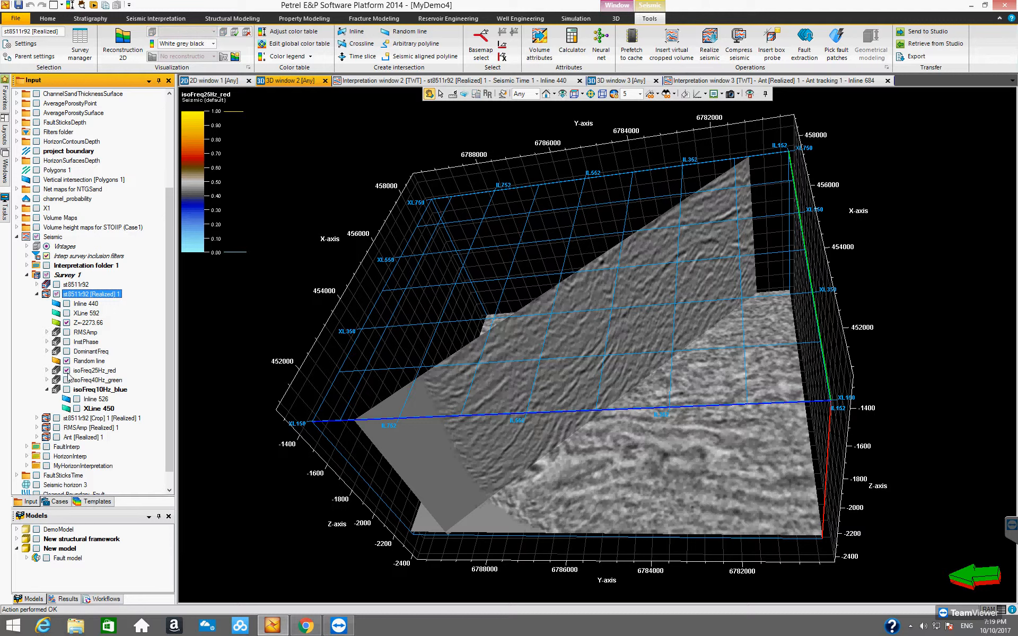
click(66, 370)
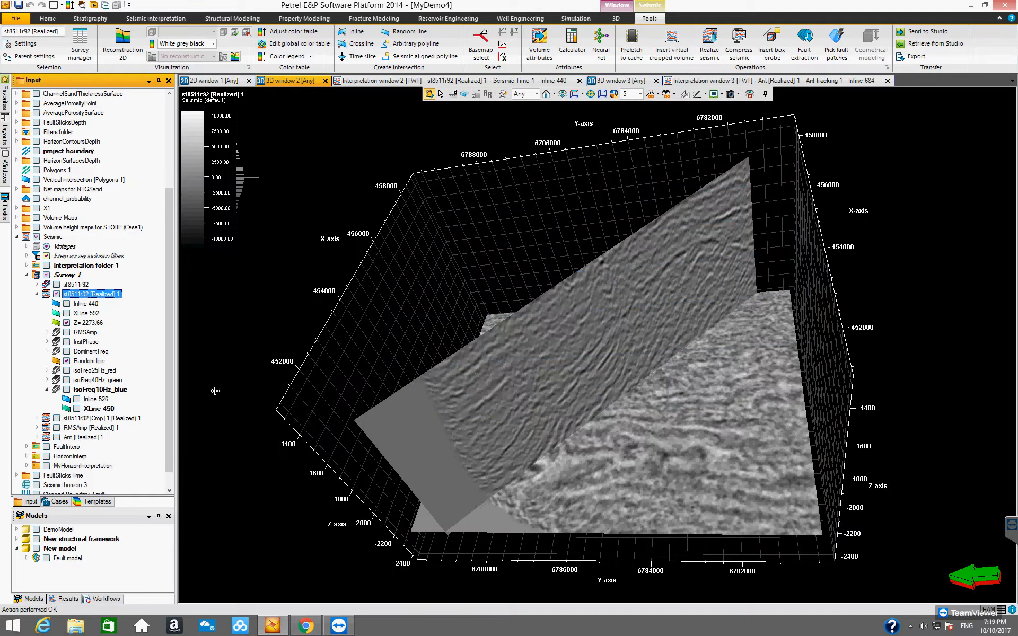
Collapse the isoFreq10Hz_blue entry and open the color settings of the isoFreq25Hz_red volume.
click(47, 389)
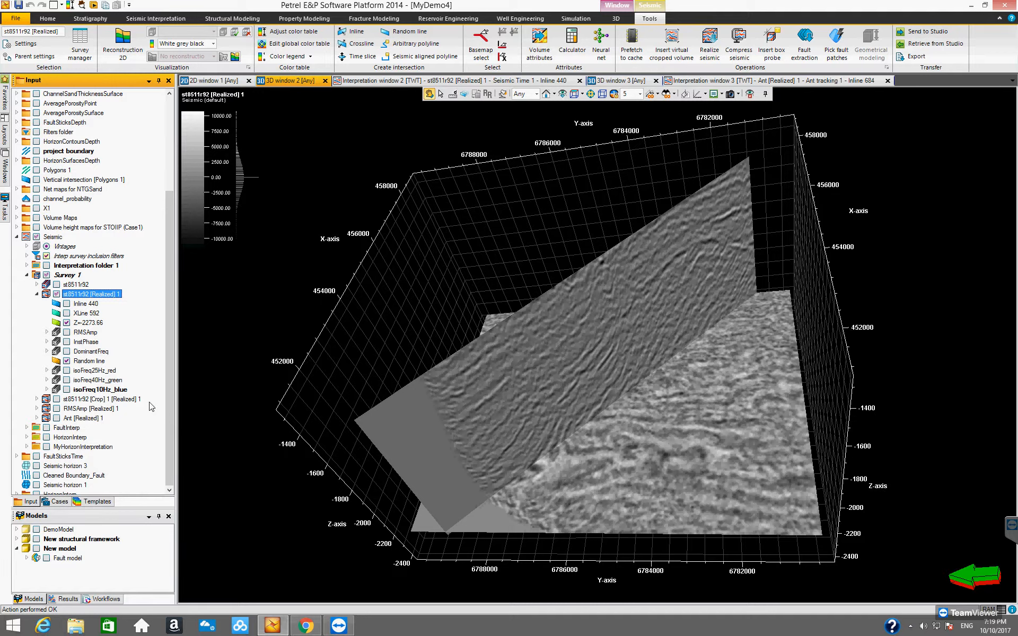
click(102, 372)
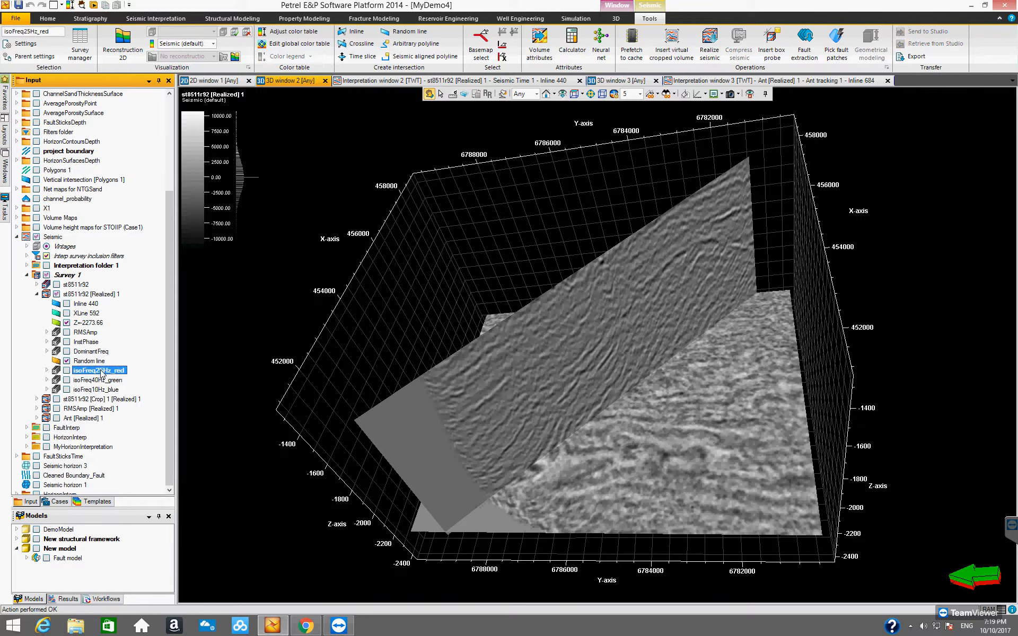
right_click(102, 373)
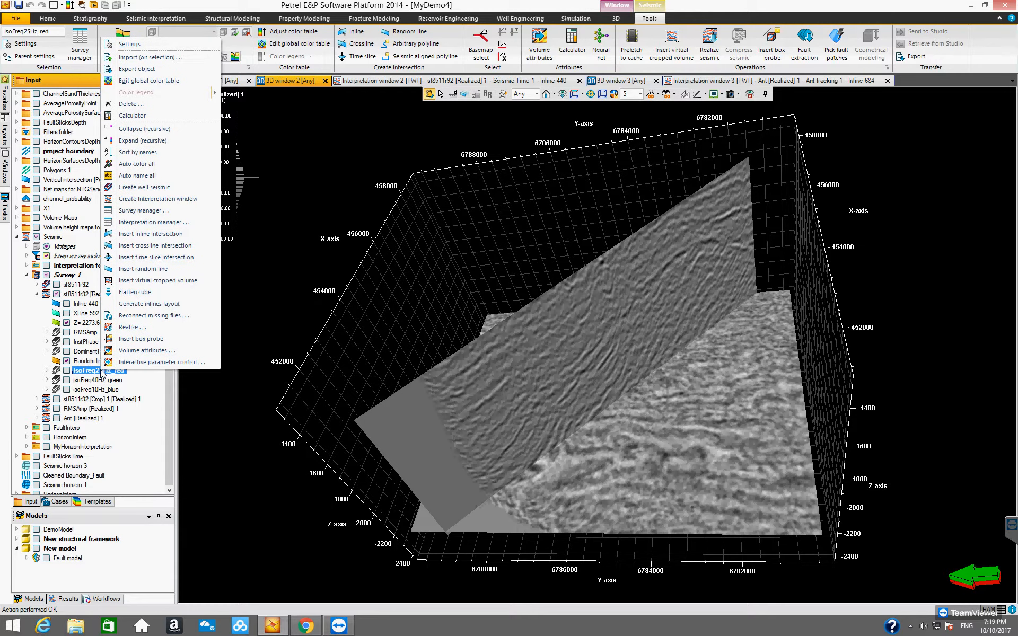
click(142, 44)
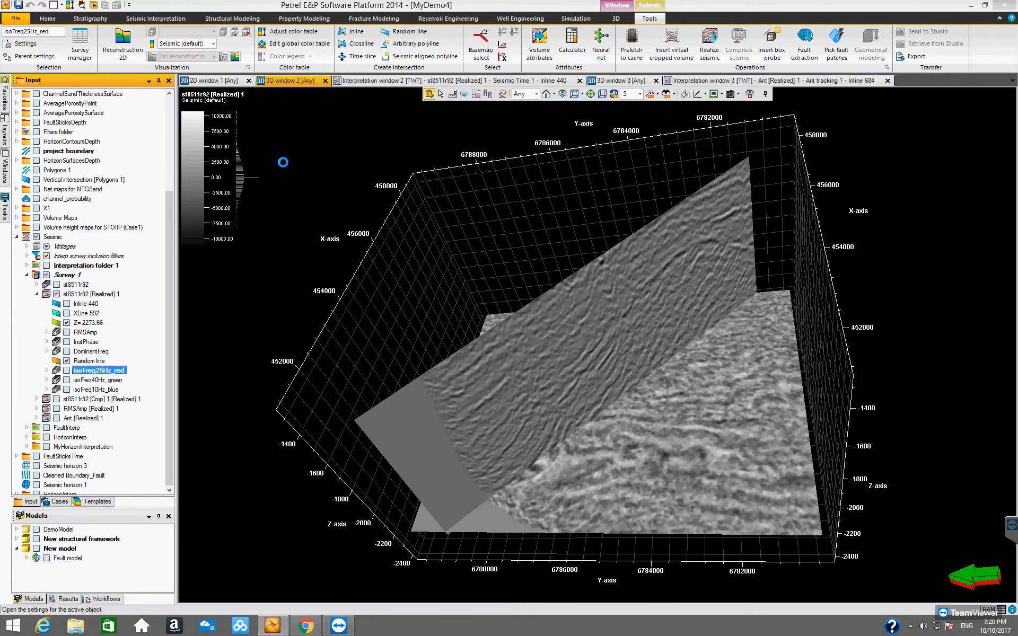
drag(241, 123, 386, 108)
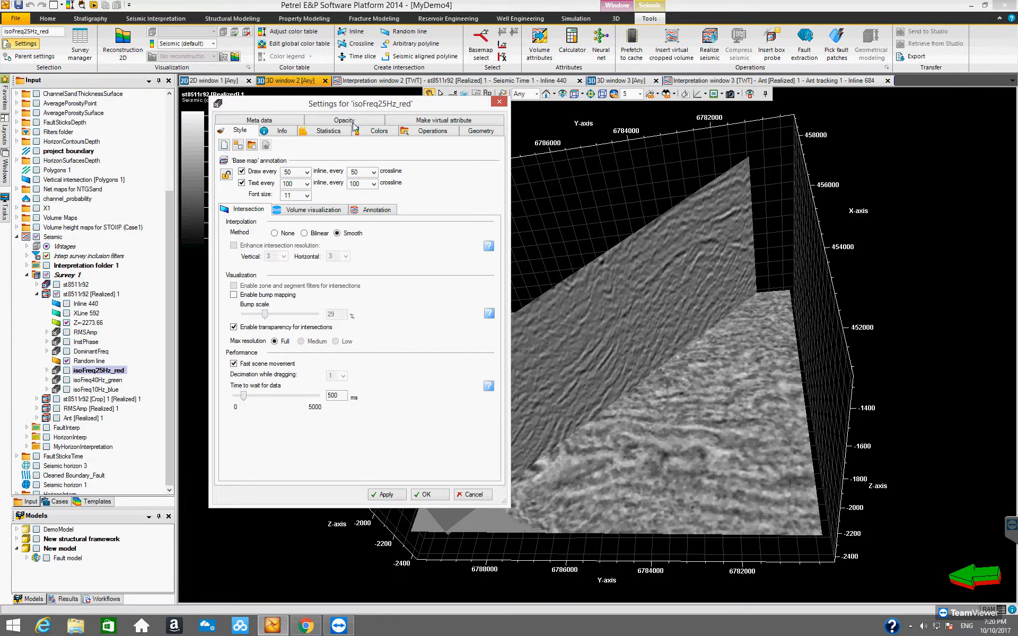
click(378, 131)
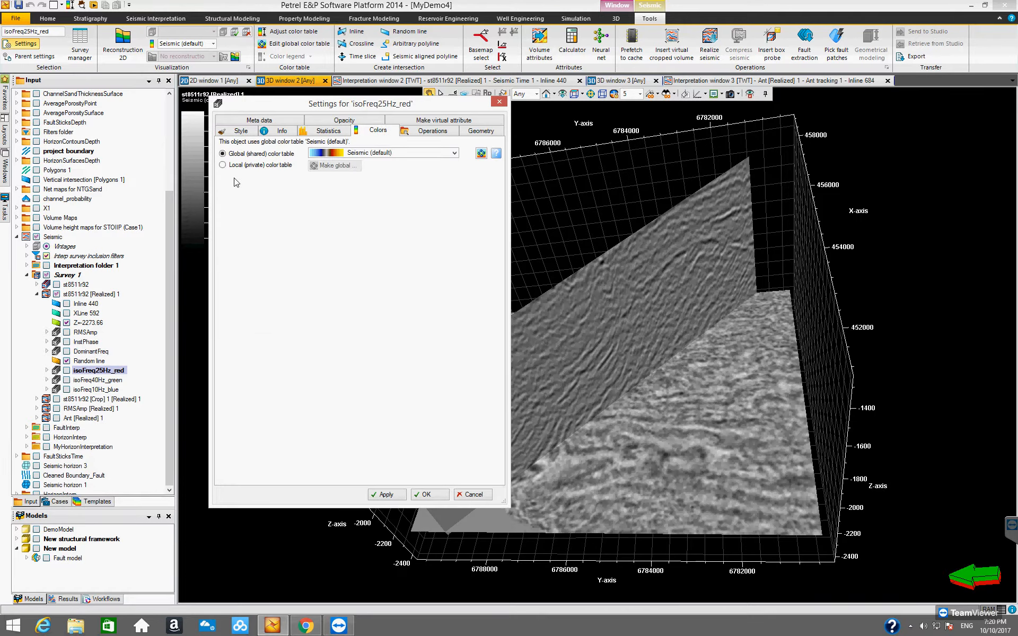
Open the color settings of isoFreq40Hz_green beside those of isoFreq25Hz_red and switch both volumes to a local (private) color table.
right_click(110, 382)
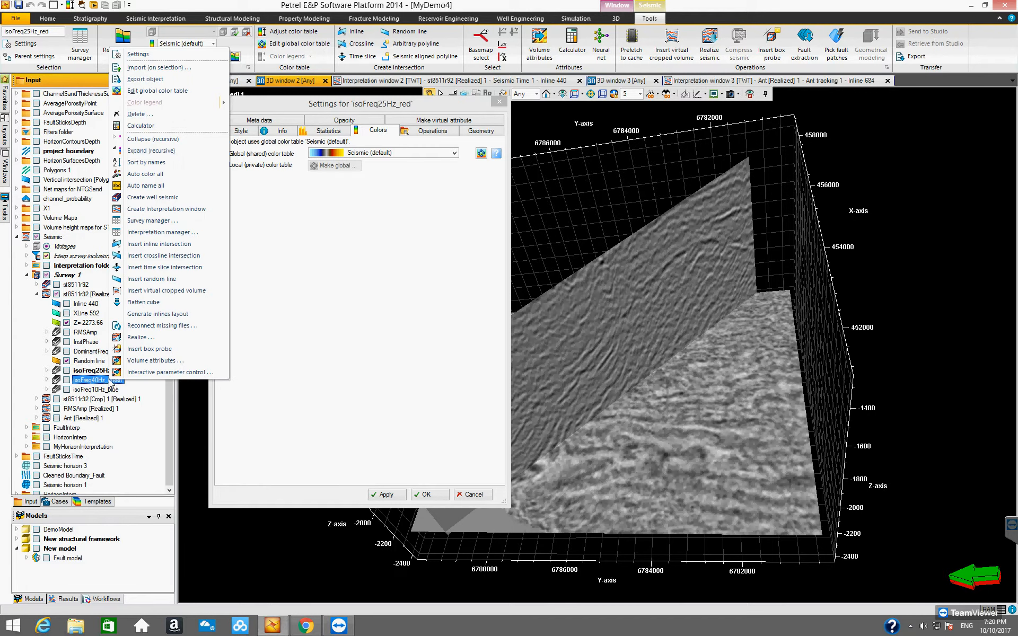
click(137, 55)
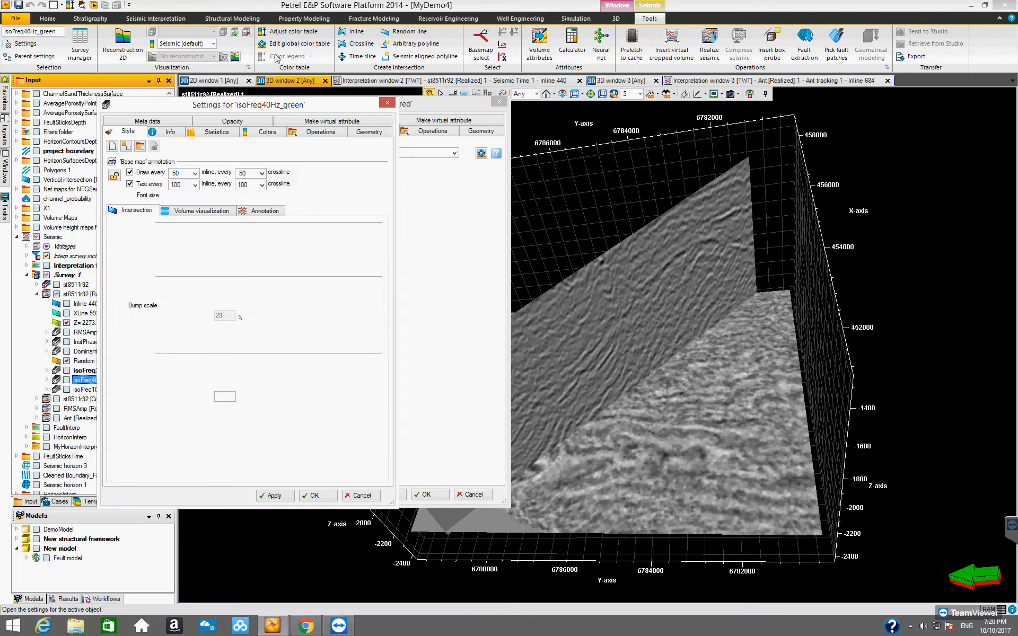
drag(281, 108, 865, 114)
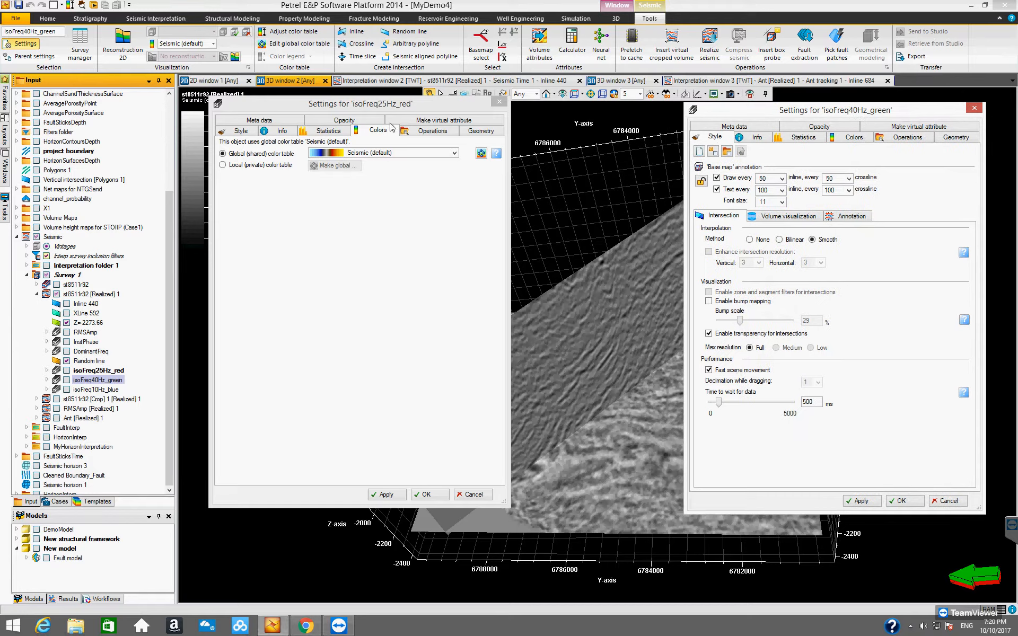
drag(394, 108, 567, 115)
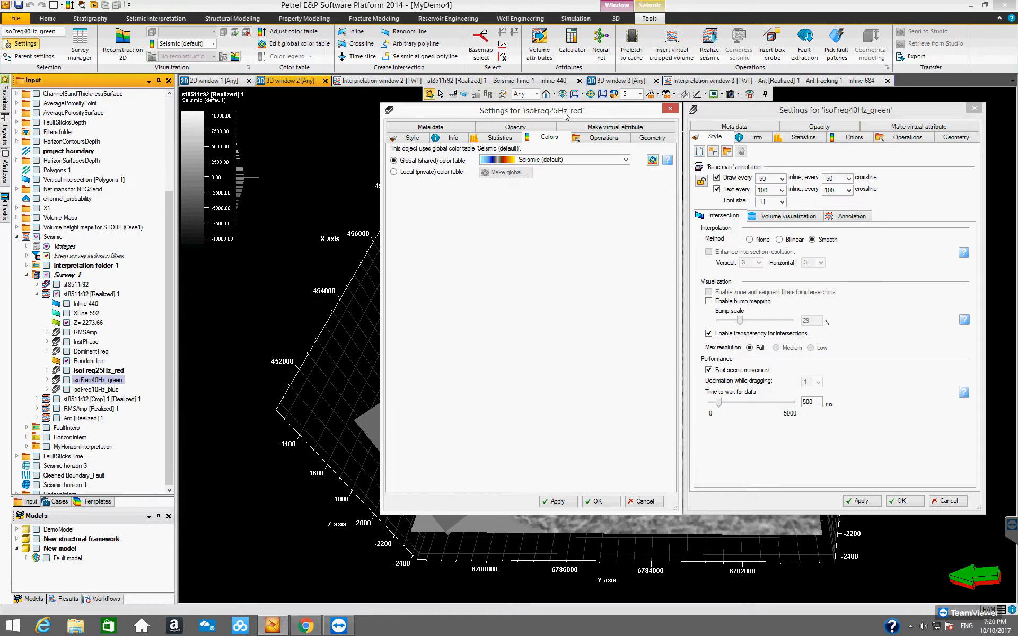
click(853, 139)
click(698, 171)
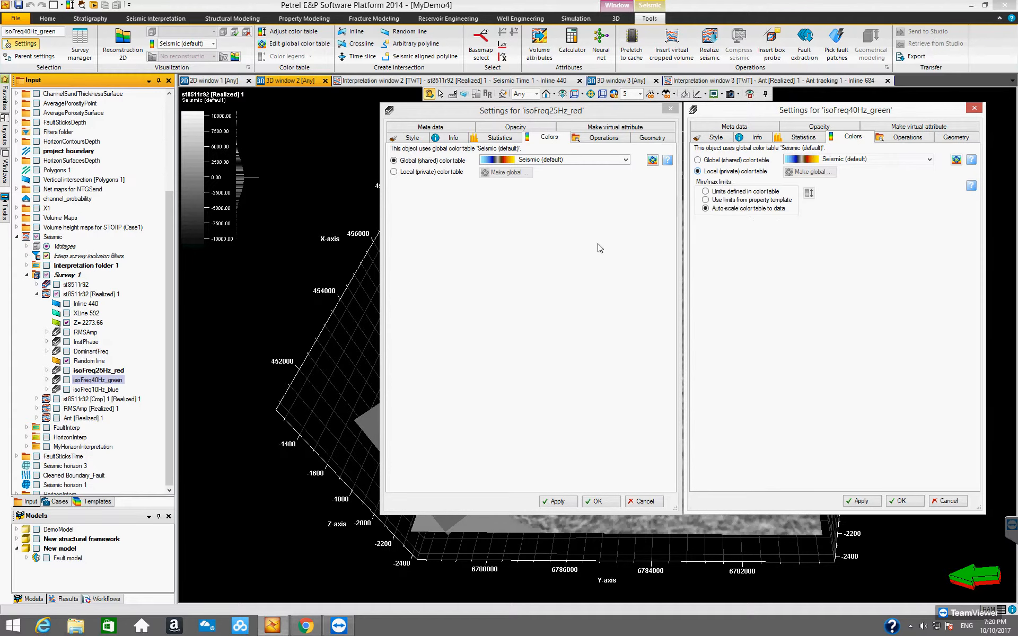
click(393, 172)
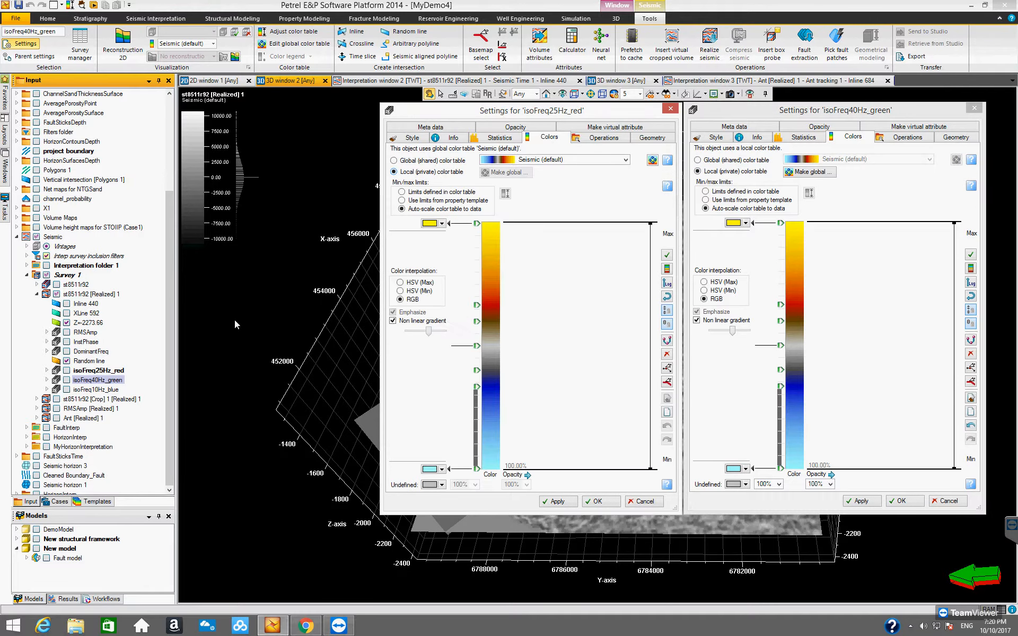
Open the color settings of isoFreq10Hz_blue beside the other two and switch the volume to a local (private) color table.
click(87, 390)
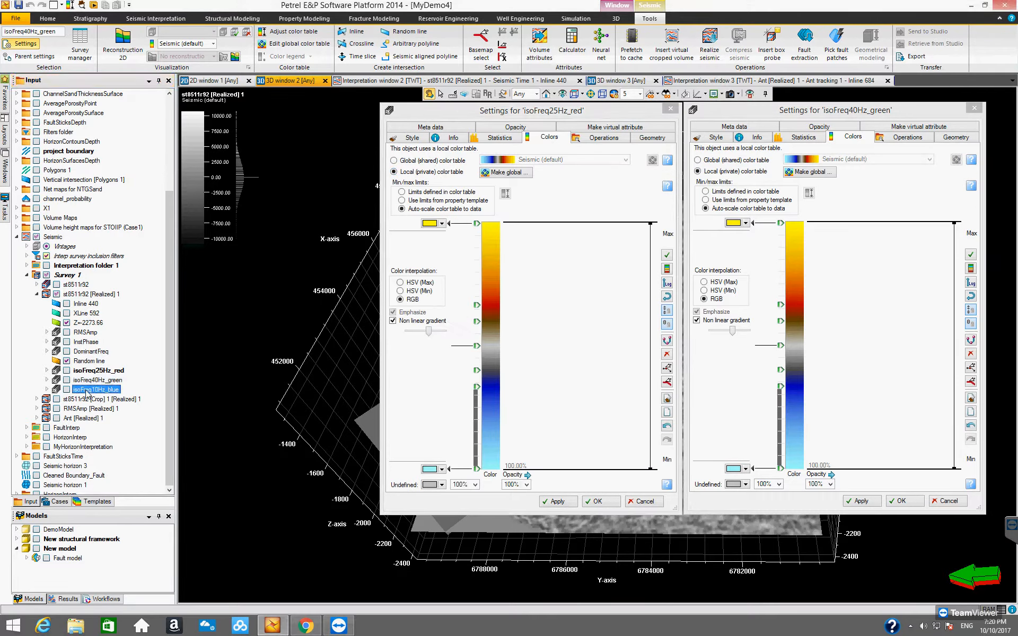
right_click(87, 394)
click(109, 63)
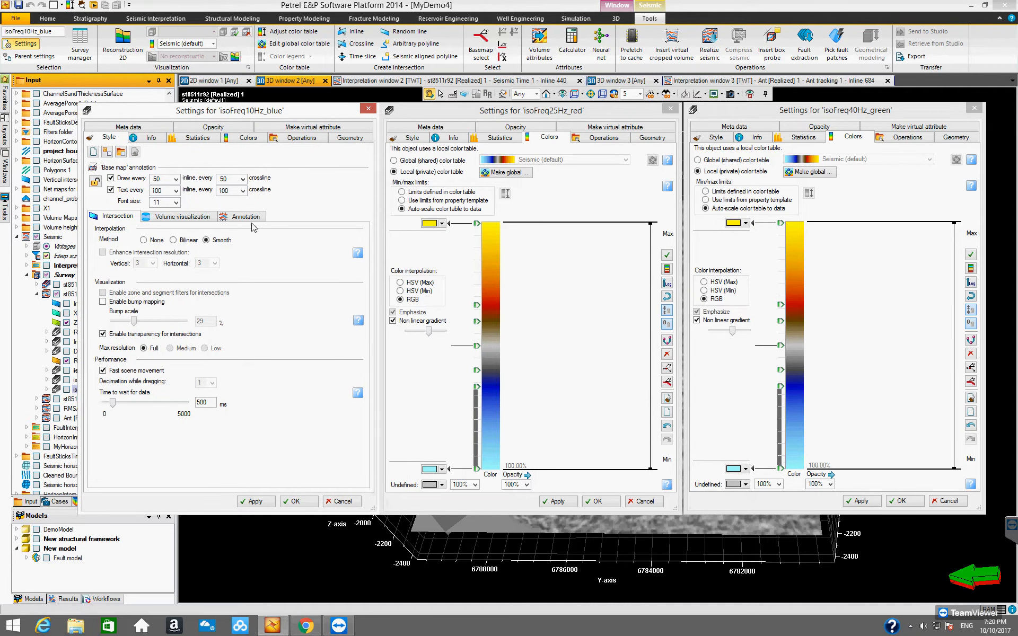
click(239, 138)
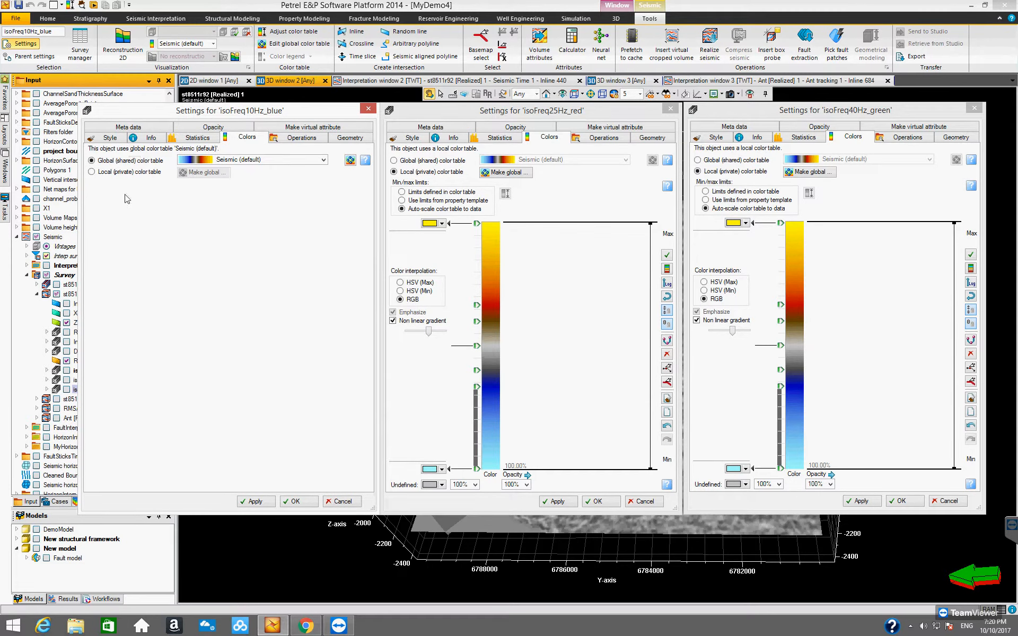
click(92, 172)
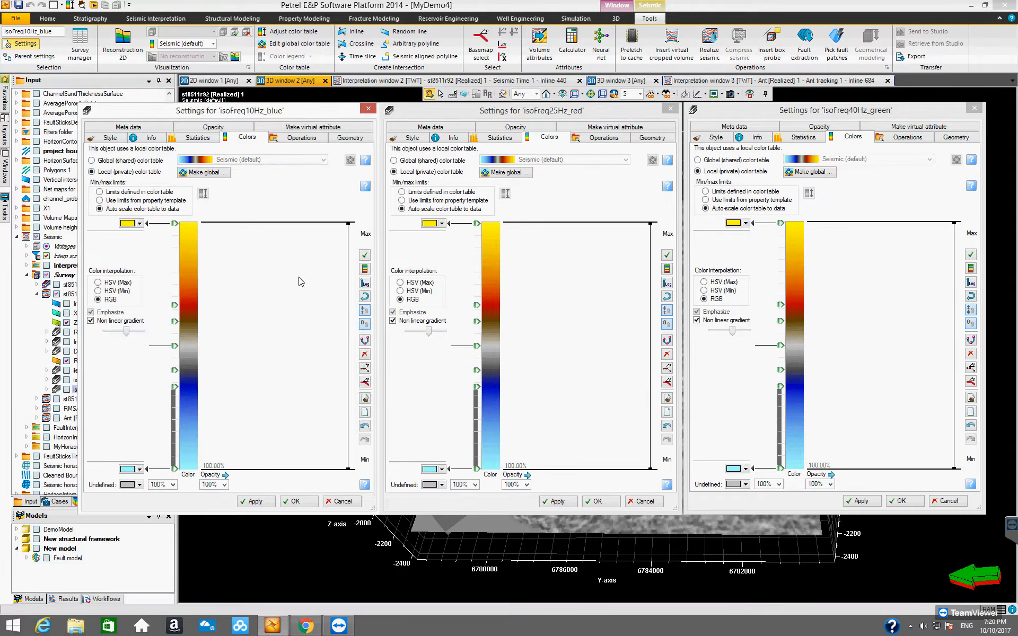
drag(309, 117, 307, 117)
Use limits defined in the color table for isoFreq25Hz_red, with black as the minimum color and red as the maximum.
click(528, 118)
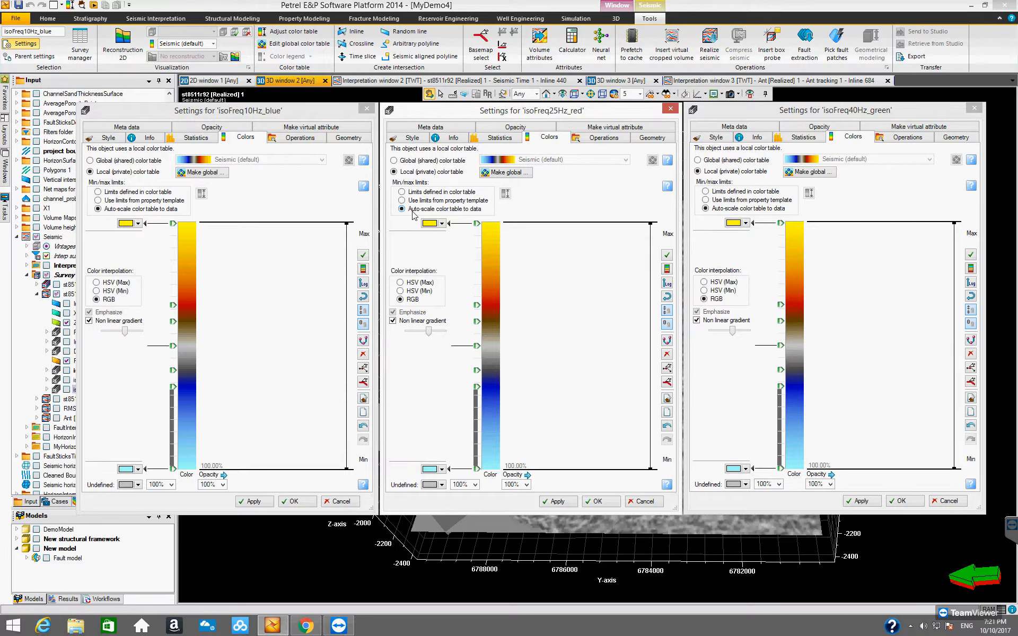
click(401, 192)
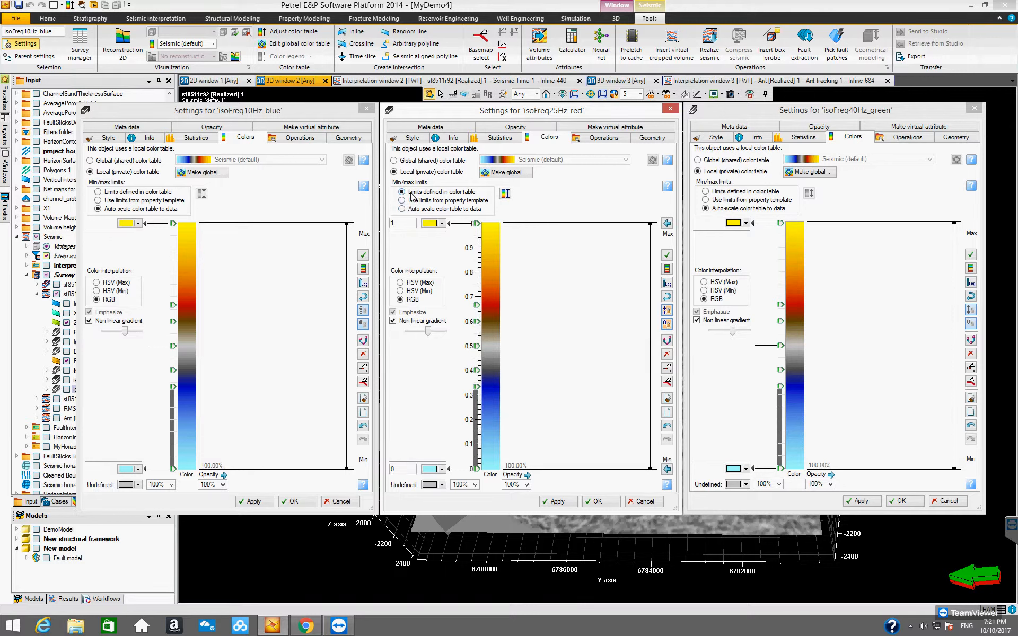
click(443, 470)
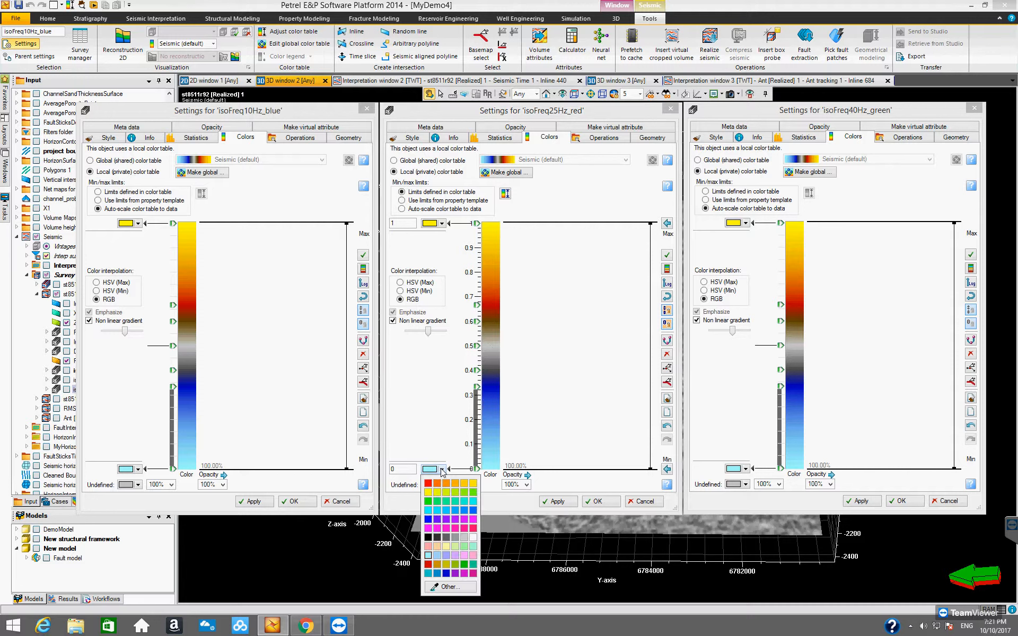
click(428, 542)
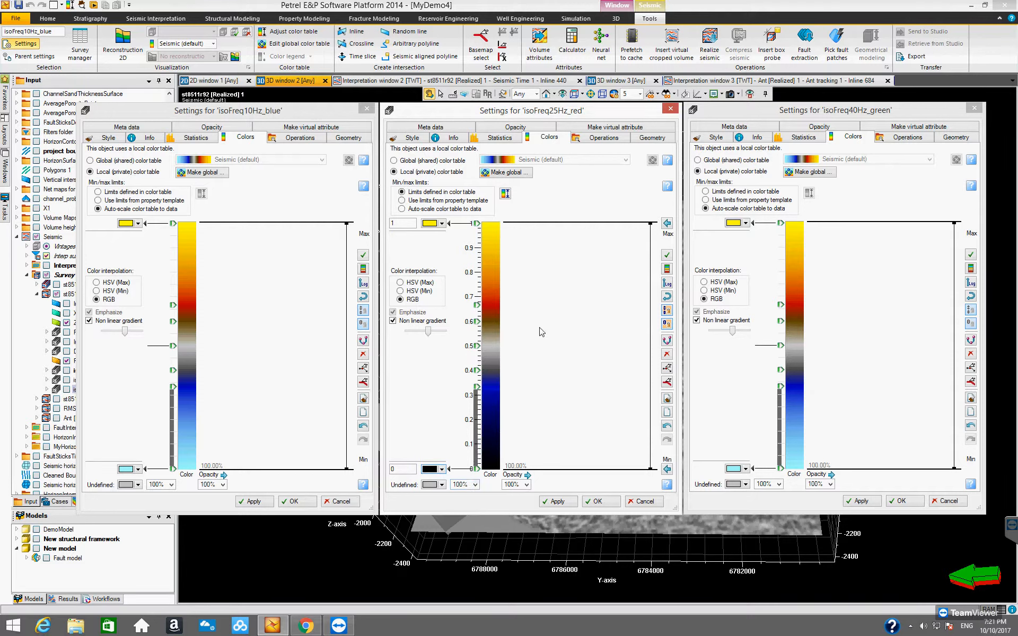
click(442, 224)
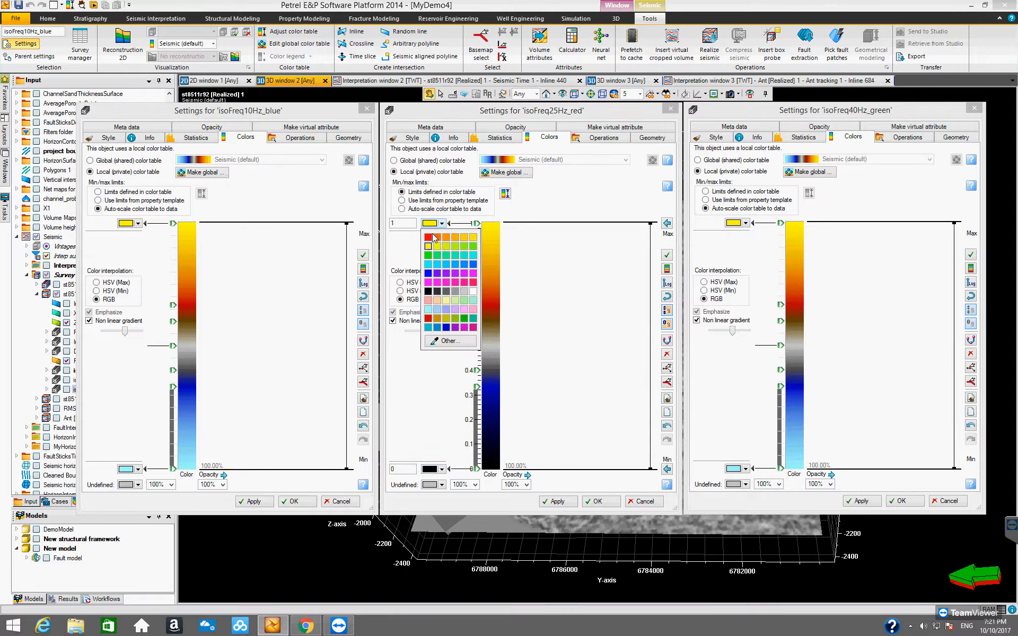
click(428, 237)
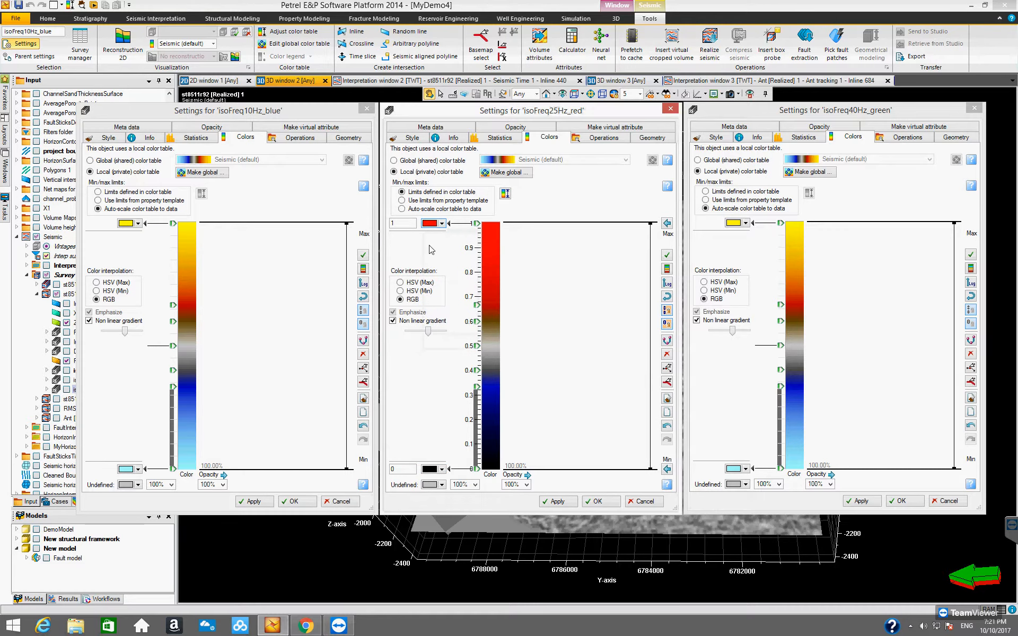
Delete all intermediate color nodes from the isoFreq25Hz_red color table and turn off its non linear gradient.
click(476, 305)
click(395, 254)
click(395, 254)
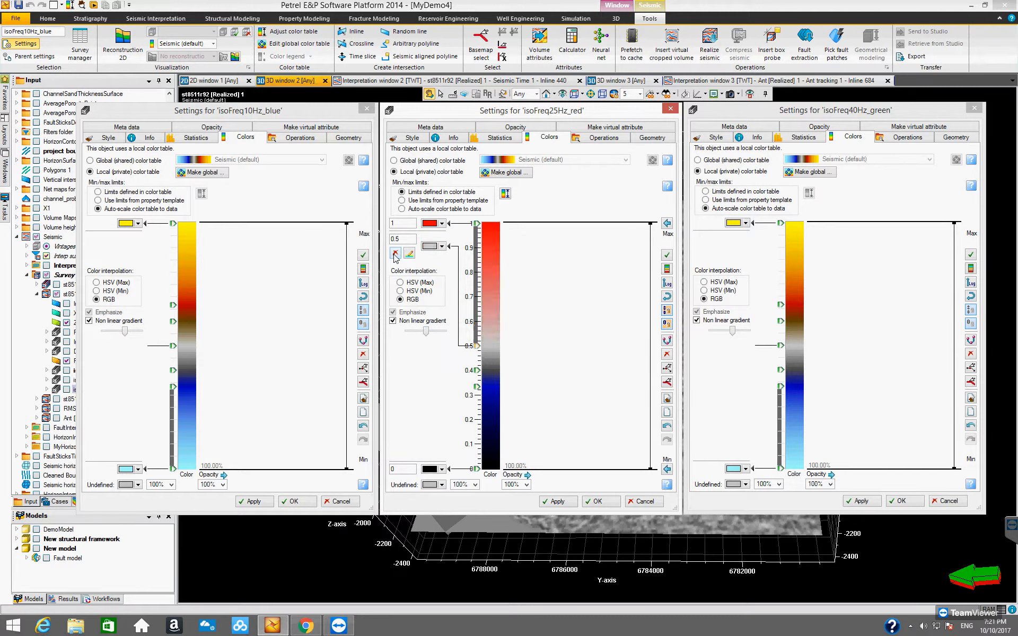
click(395, 254)
click(395, 254)
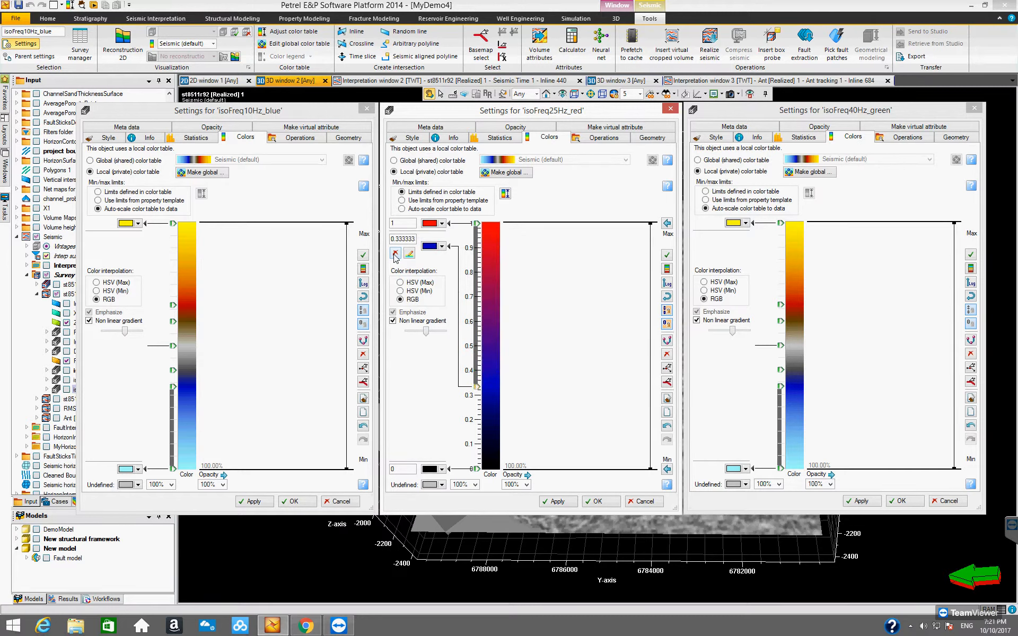
click(395, 253)
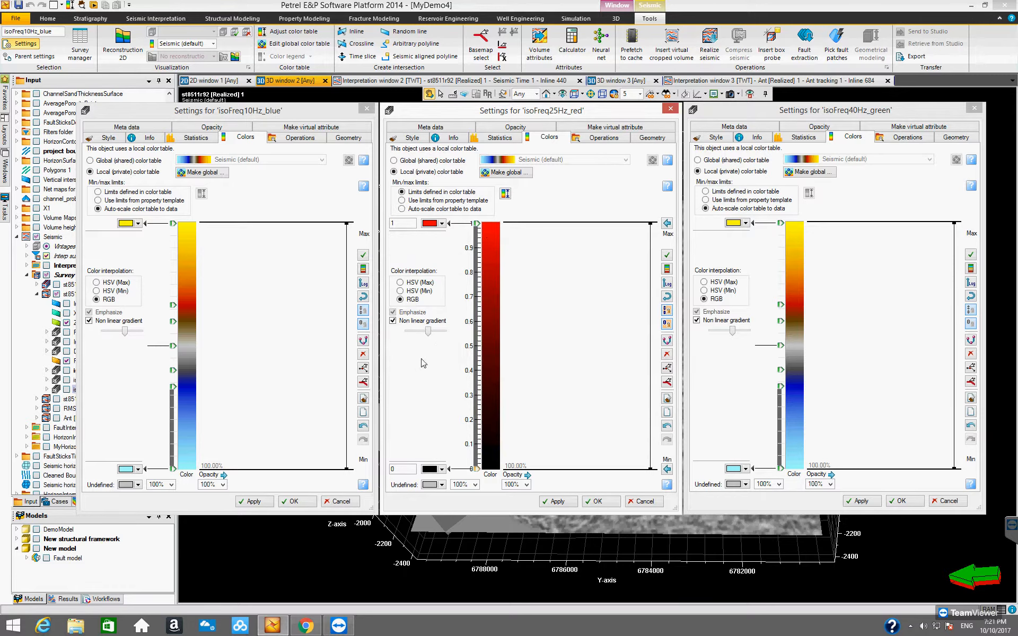
click(393, 320)
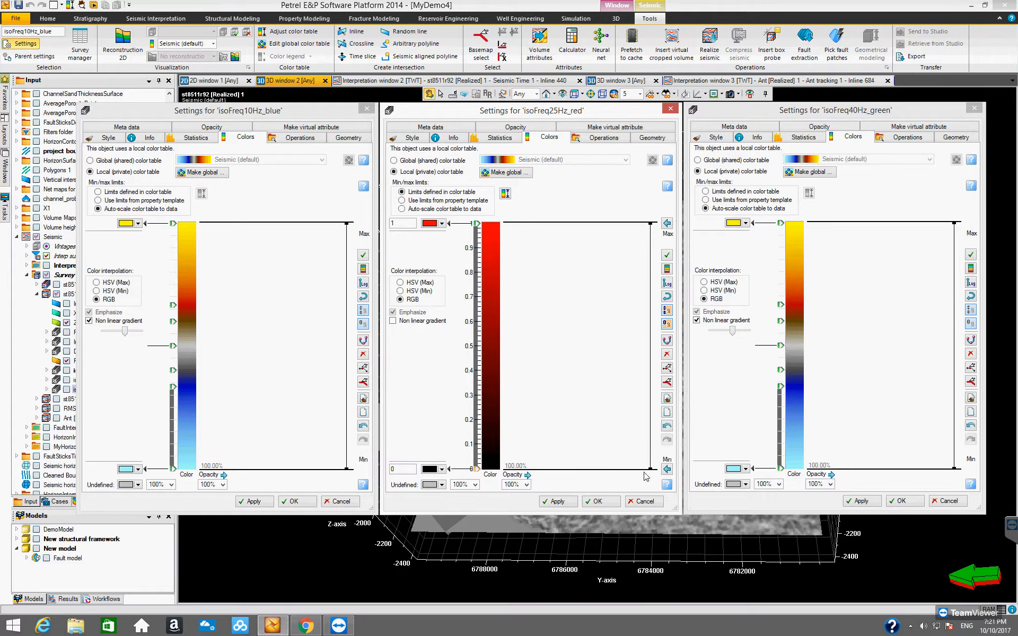
Reshape the isoFreq25Hz_red opacity curve into a steep straight line, with near-zero opacity at the minimum and slightly higher opacity at the maximum.
drag(650, 469, 513, 468)
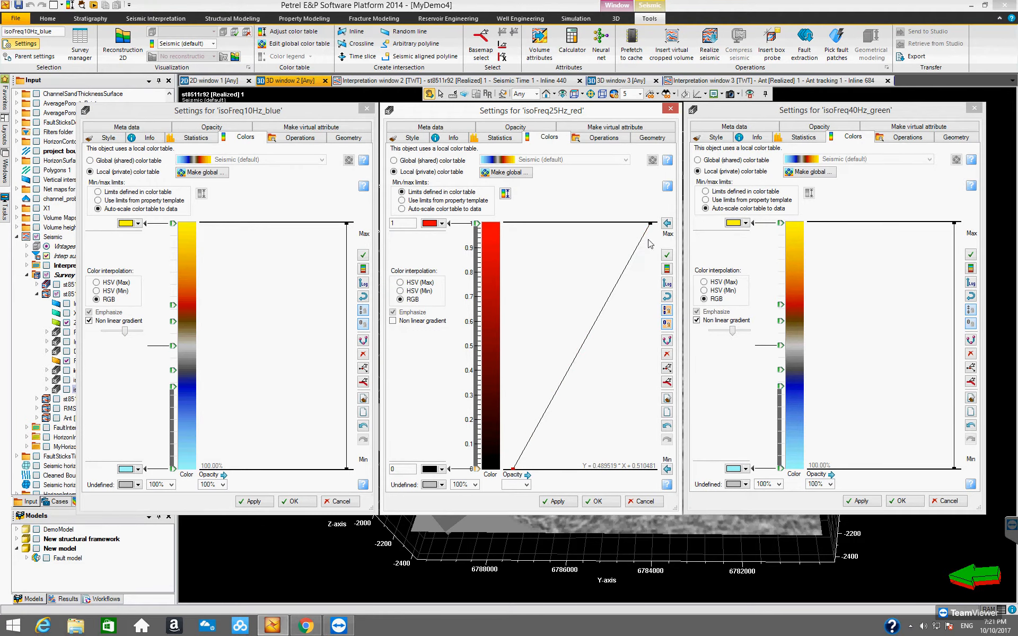
drag(651, 224, 539, 223)
drag(539, 224, 543, 226)
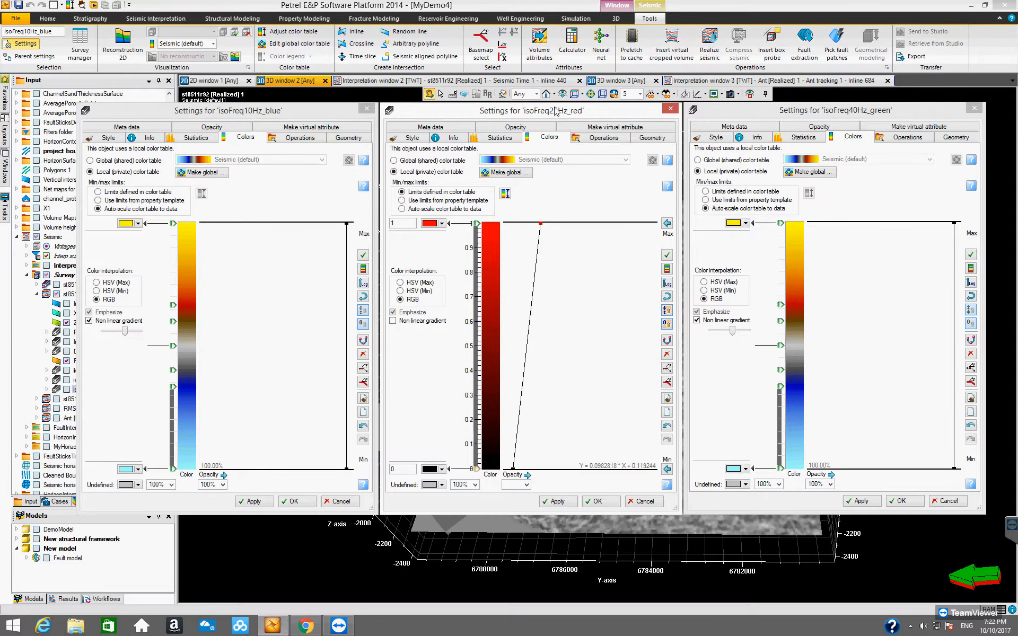
drag(552, 111, 553, 112)
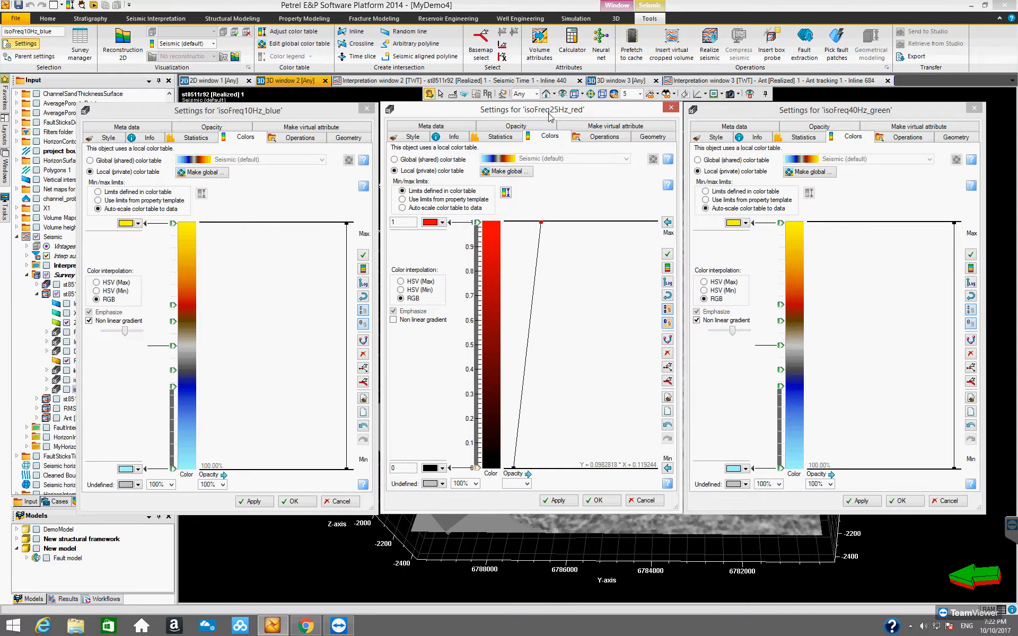
Use limits defined in the color table for isoFreq40Hz_green, with black as the minimum color and green as the maximum.
click(860, 113)
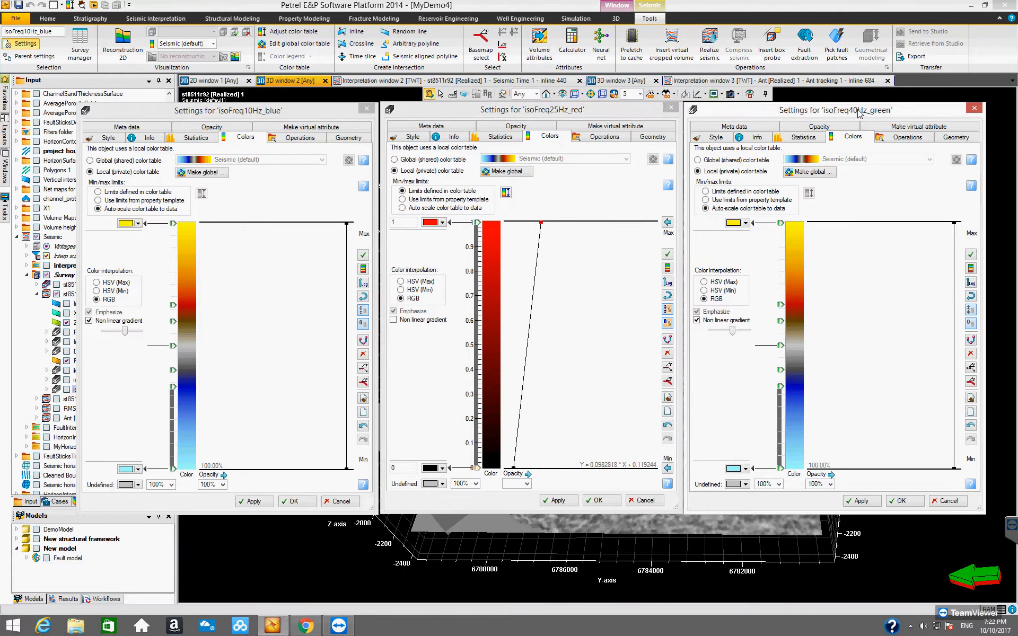
click(705, 191)
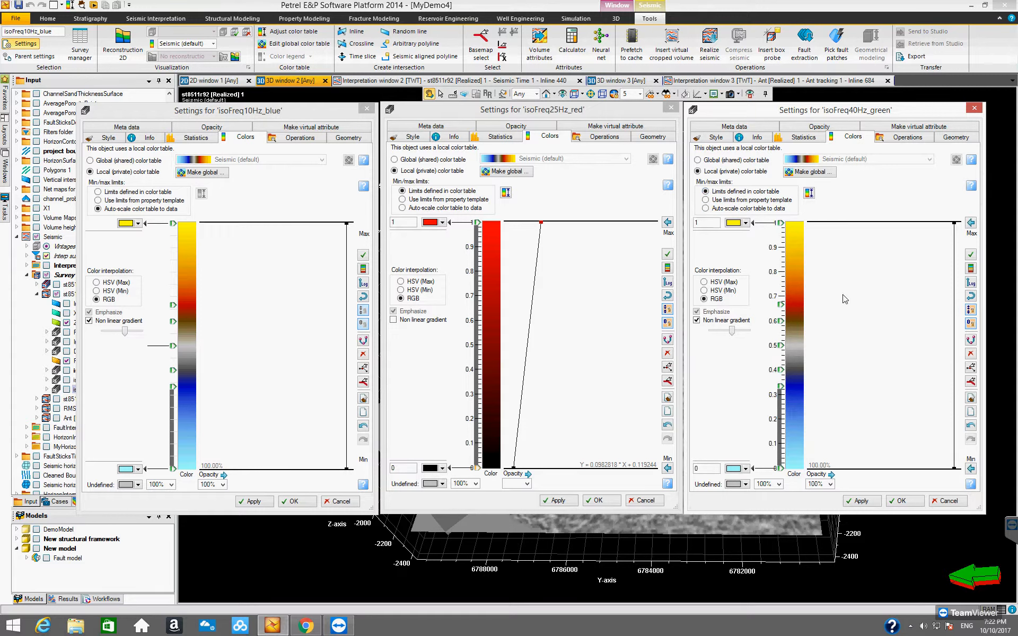
click(747, 469)
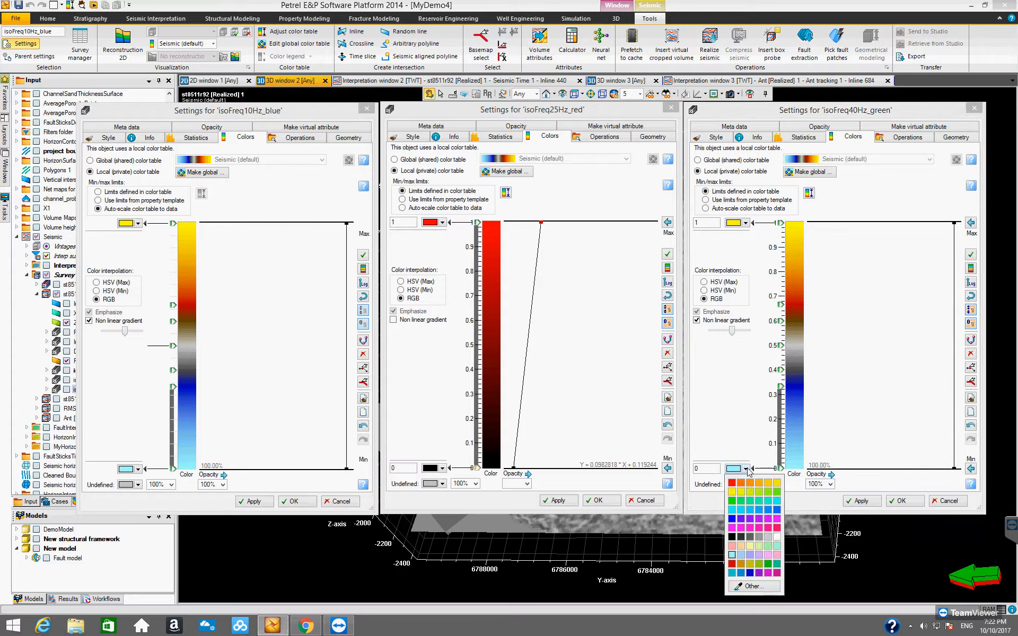
click(732, 549)
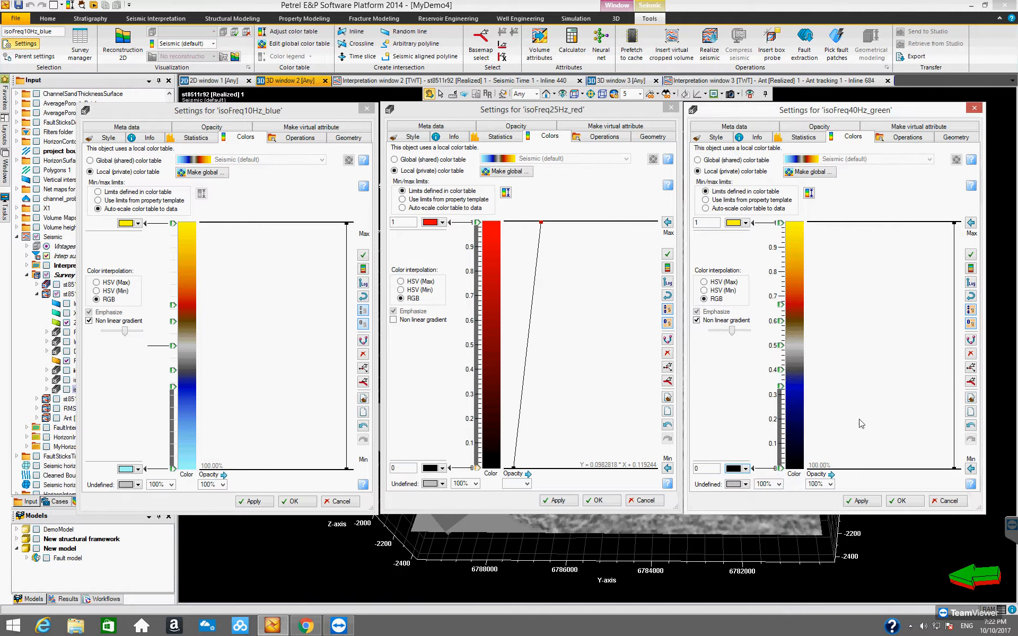
click(746, 223)
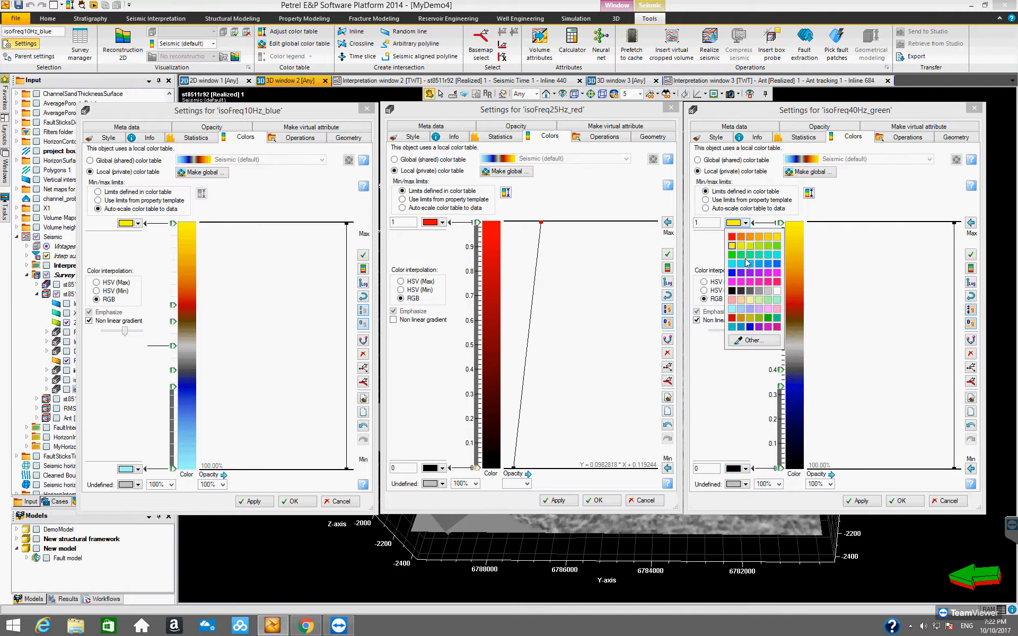
click(732, 255)
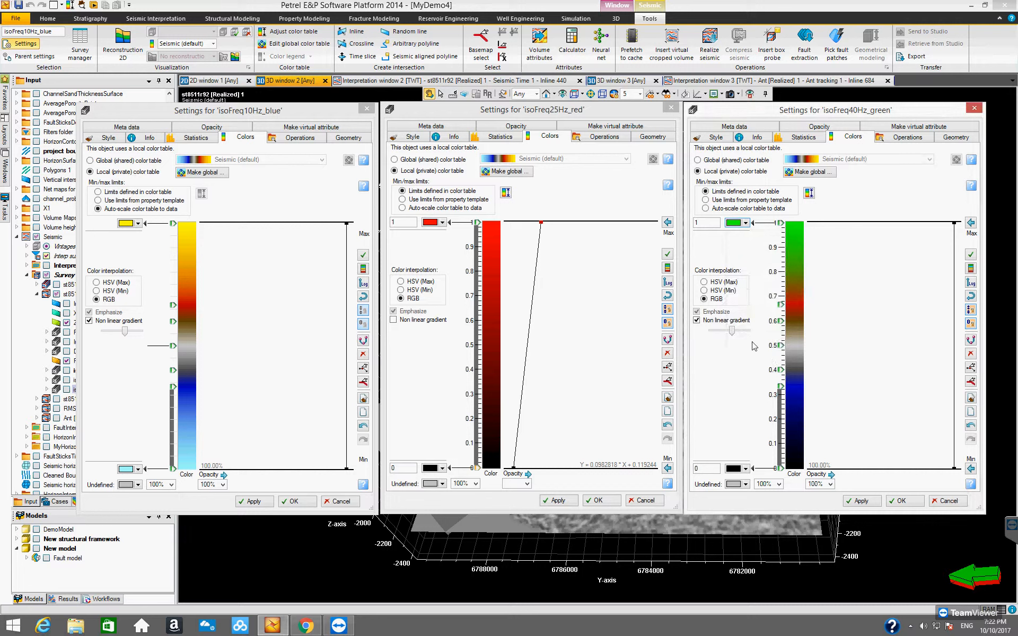
Turn off the non linear gradient for isoFreq40Hz_green and delete all intermediate color nodes from its color table.
click(697, 321)
click(781, 304)
click(700, 254)
click(700, 254)
click(700, 253)
click(700, 253)
click(700, 253)
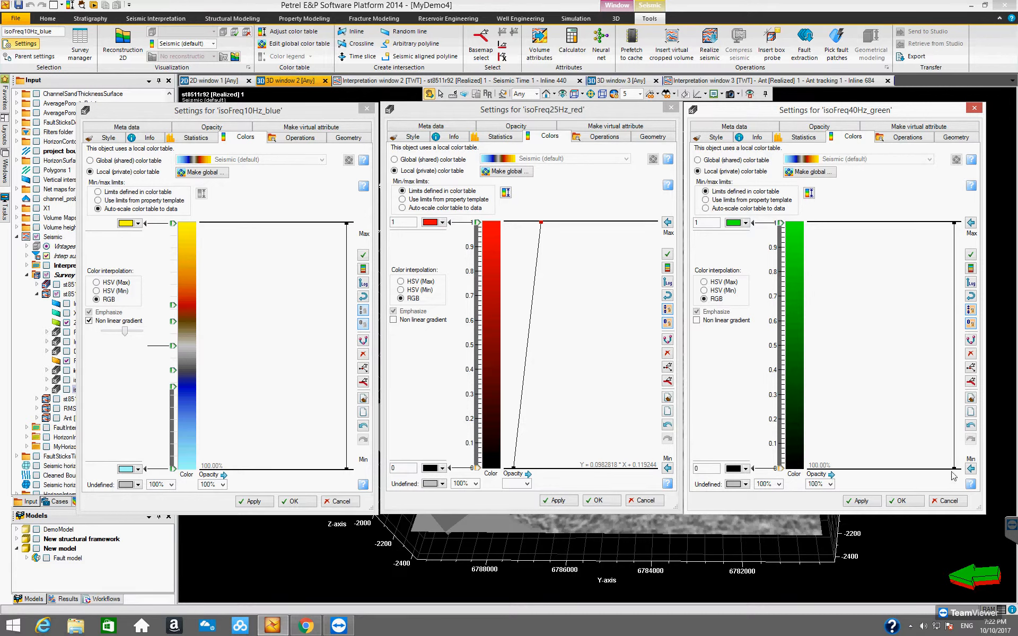
Reshape the isoFreq40Hz_green opacity curve into a sloped straight line, with near-zero opacity at the minimum and about half opacity at the maximum.
drag(948, 469, 818, 471)
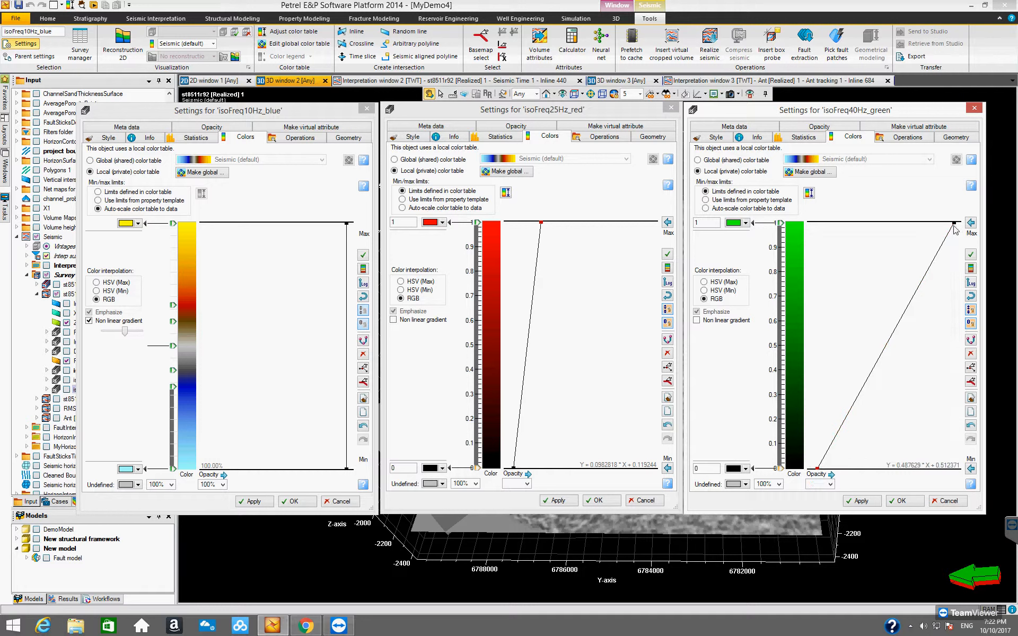
drag(954, 227, 869, 224)
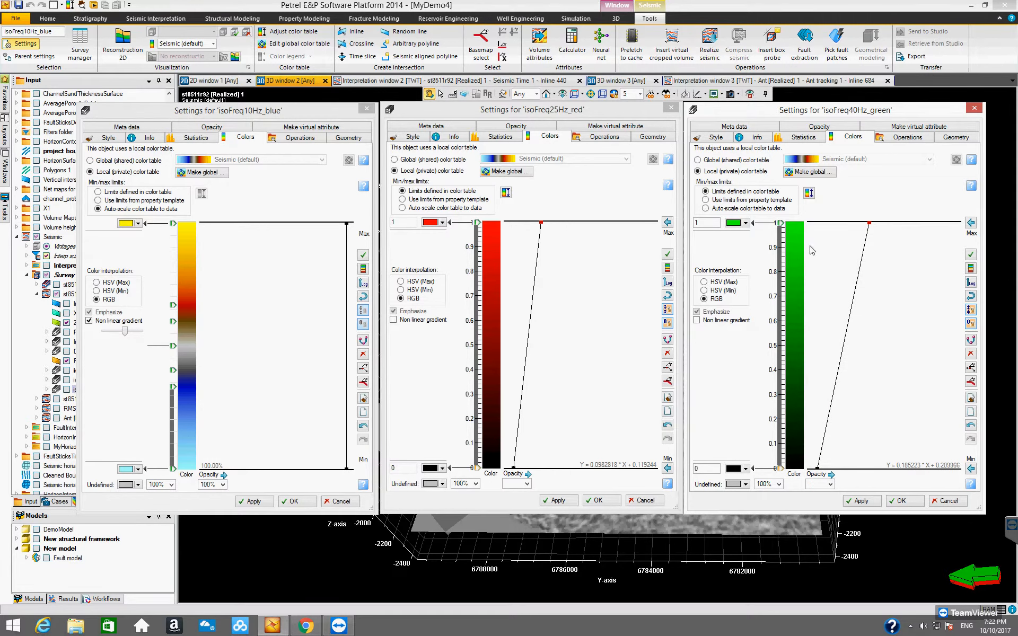
drag(870, 223, 883, 223)
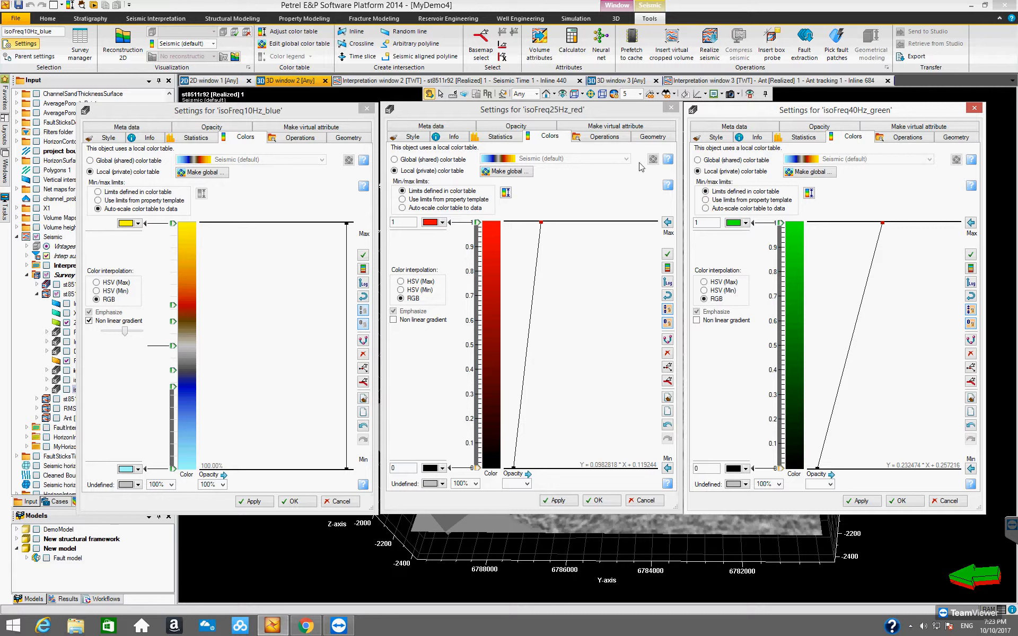
click(609, 112)
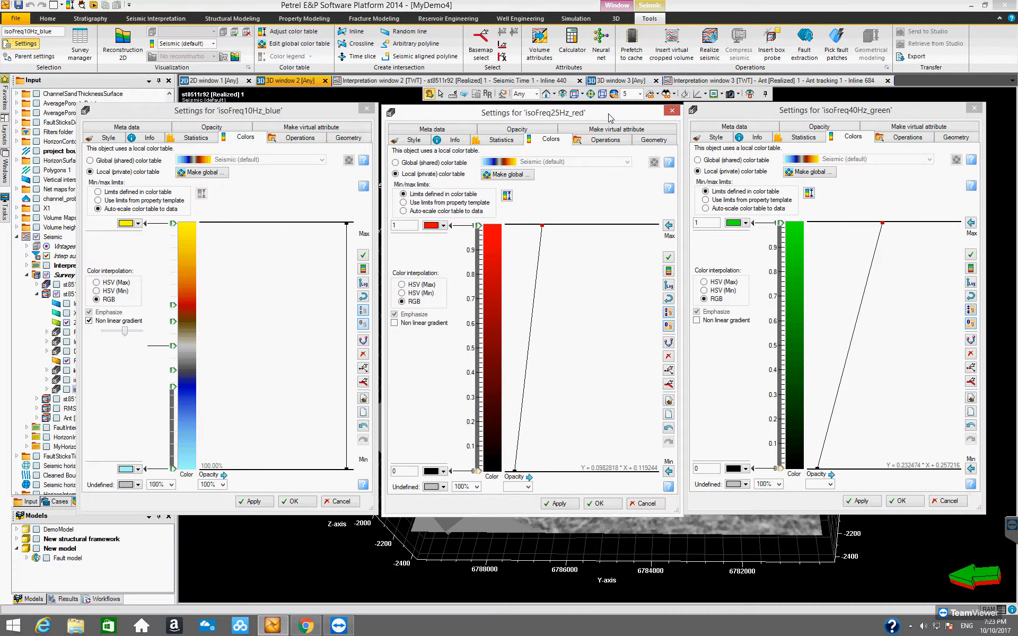
drag(607, 111, 607, 112)
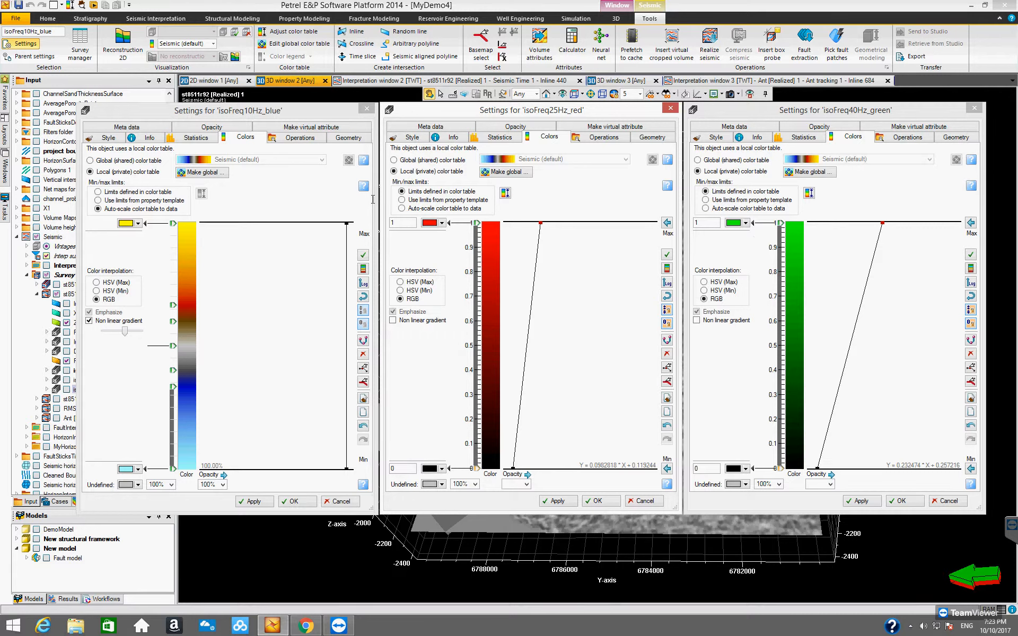
Set the isoFreq10Hz_blue color table to black at the minimum and blue at the maximum.
click(272, 117)
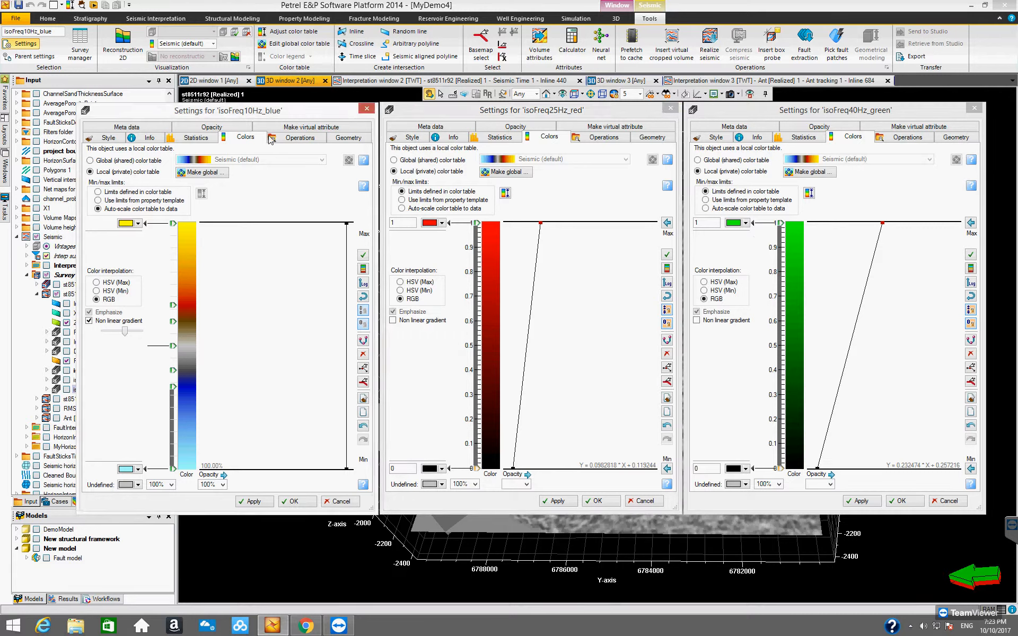
click(140, 470)
click(127, 536)
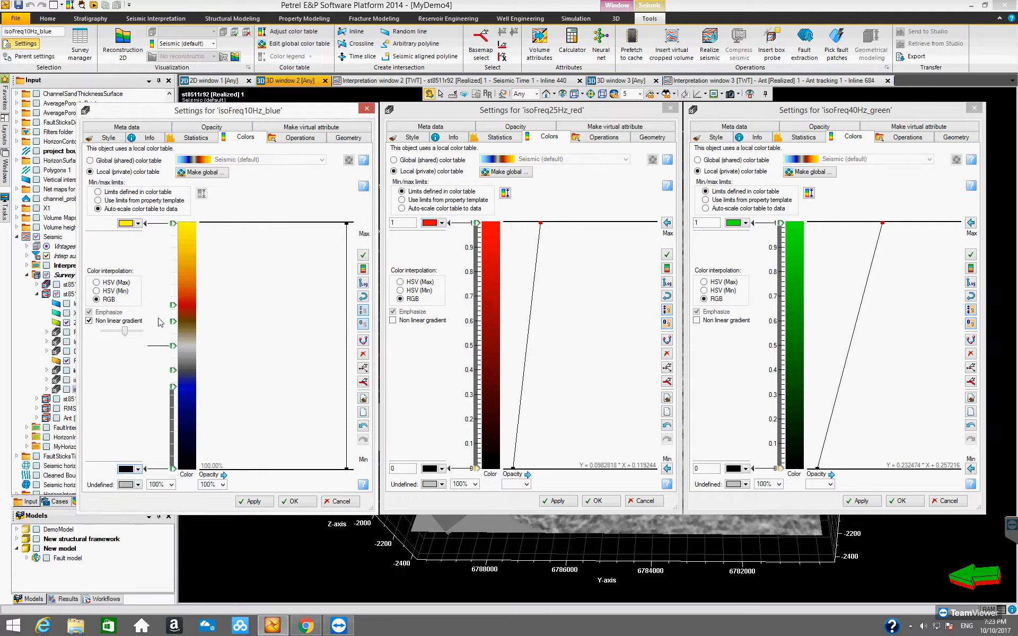
click(138, 223)
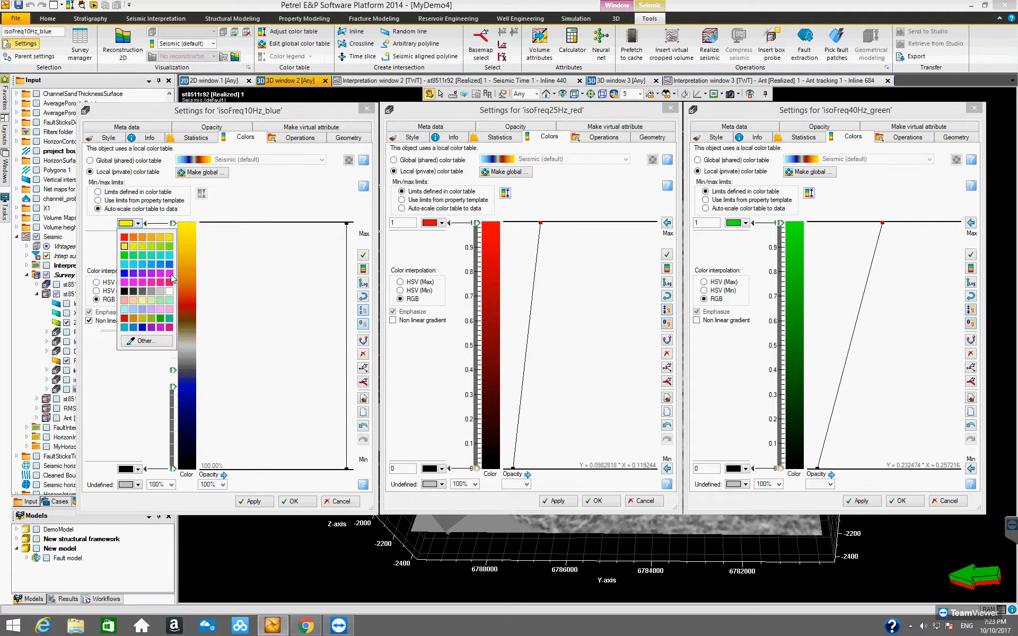
click(124, 273)
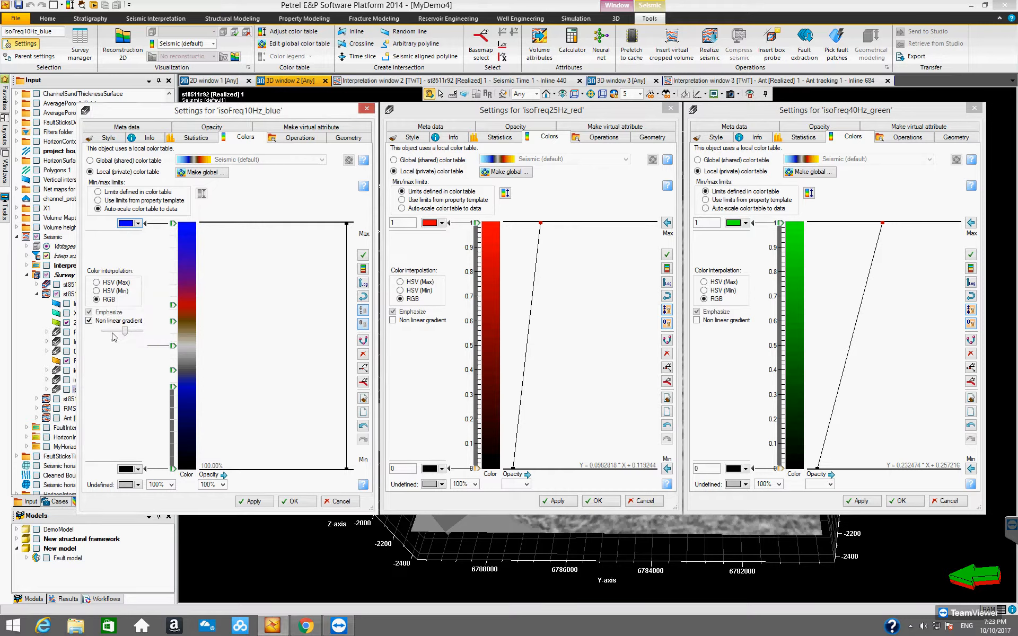
Use limits defined in the color table for isoFreq10Hz_blue and delete all intermediate color nodes.
click(173, 304)
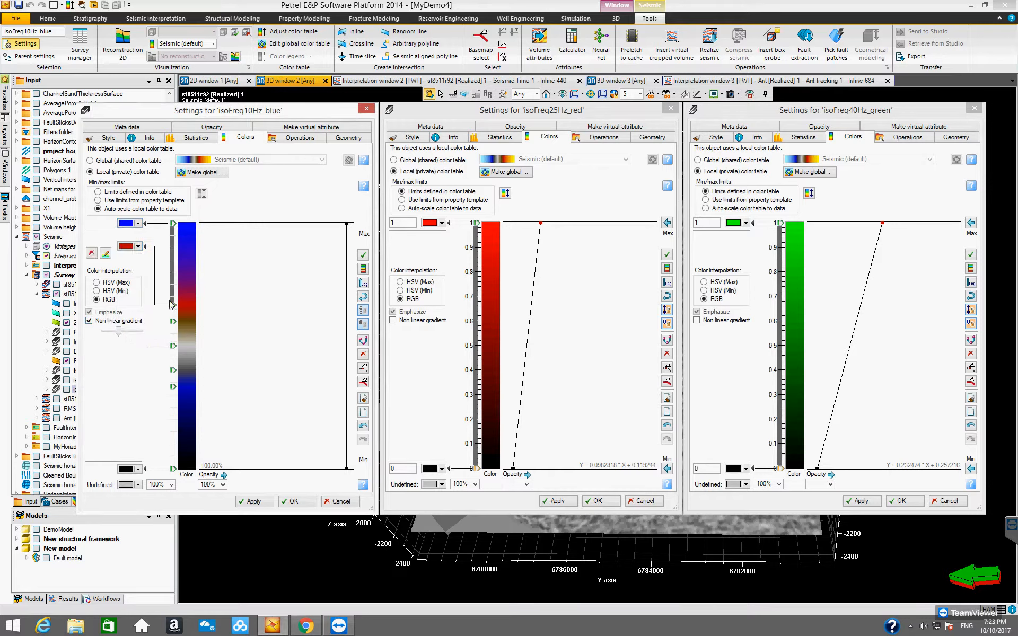
click(92, 254)
click(98, 200)
click(98, 192)
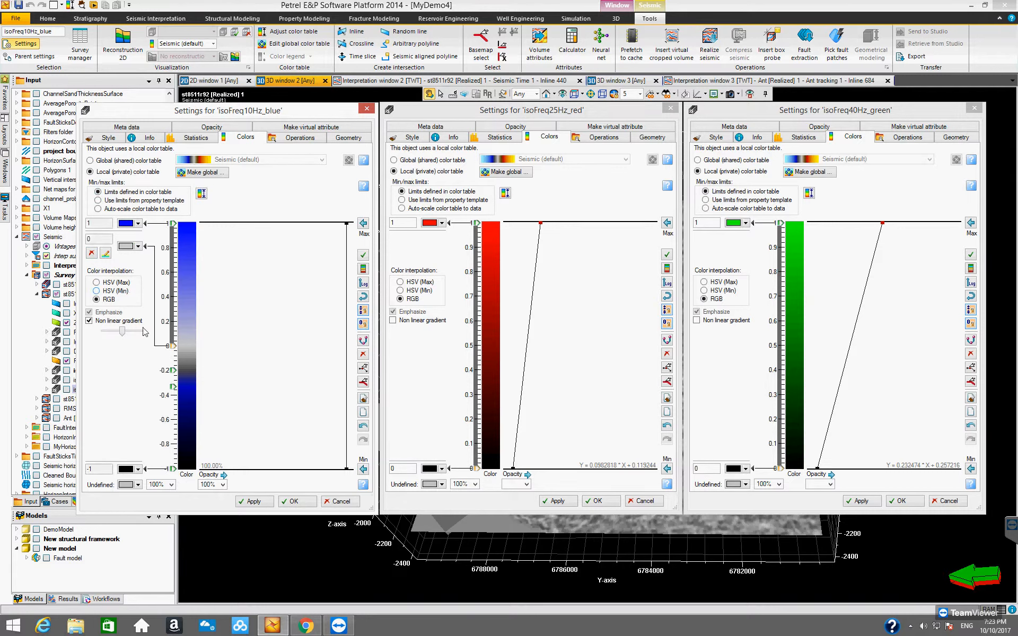
click(91, 254)
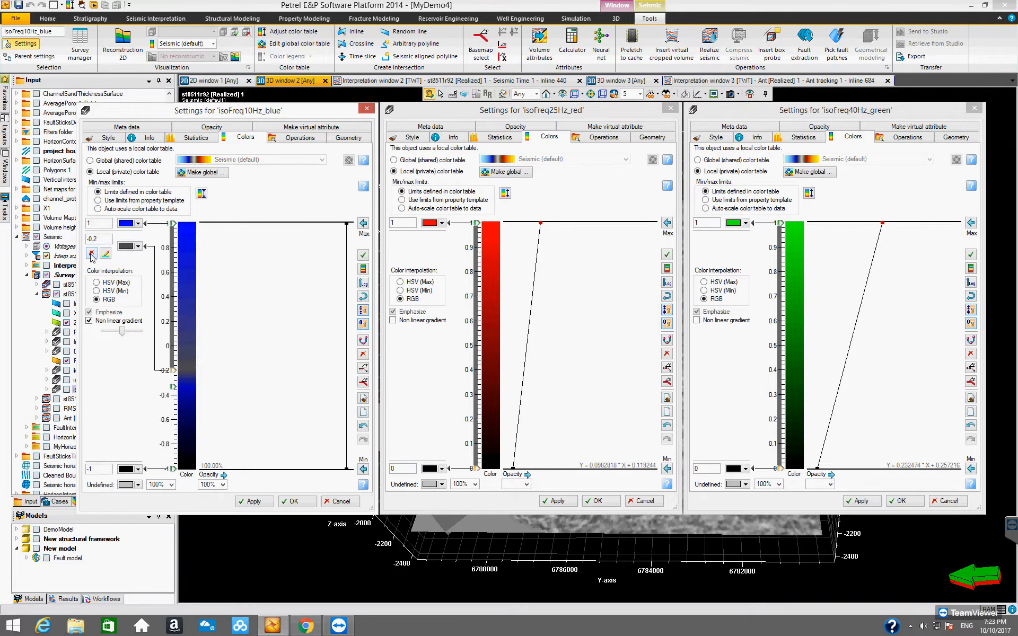
click(91, 254)
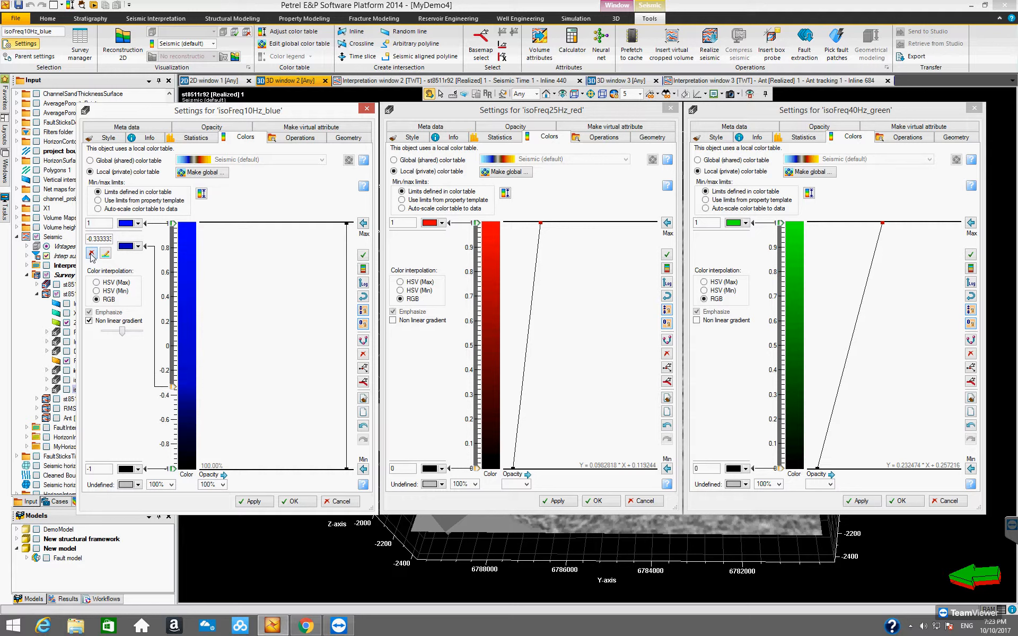
click(91, 254)
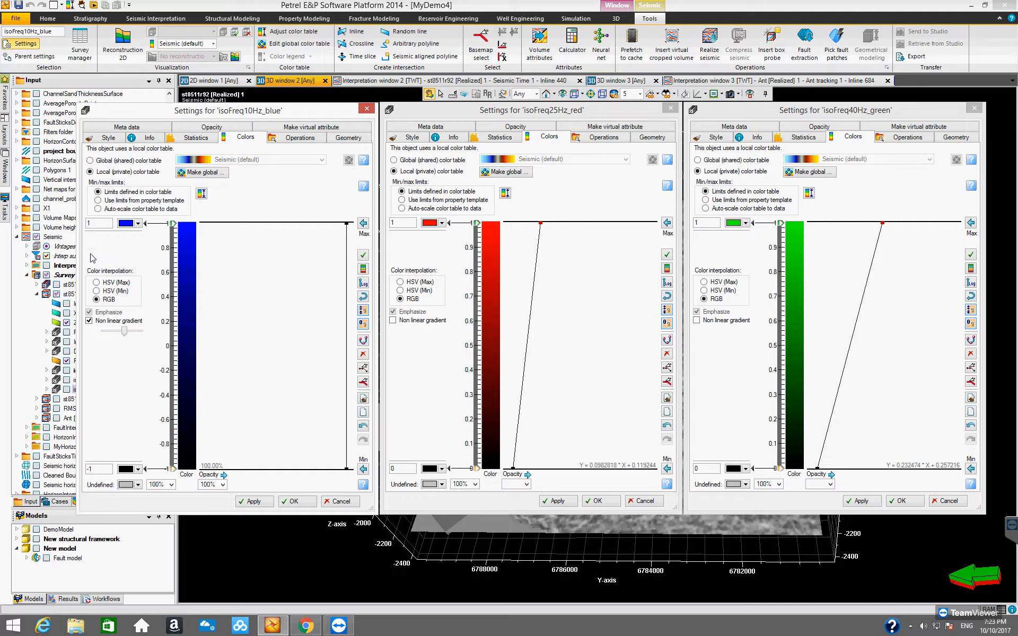
Slope the isoFreq10Hz_blue opacity curve from near-zero at the minimum to about 80% at the maximum, and set the minimum limit to 0.
click(345, 469)
drag(345, 469, 211, 469)
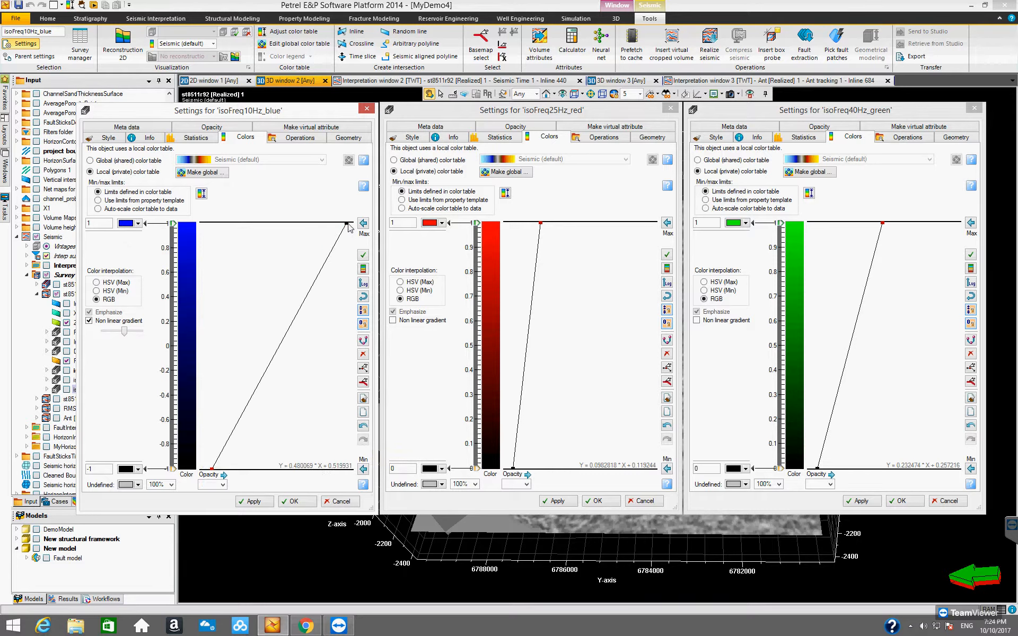
drag(345, 224, 319, 223)
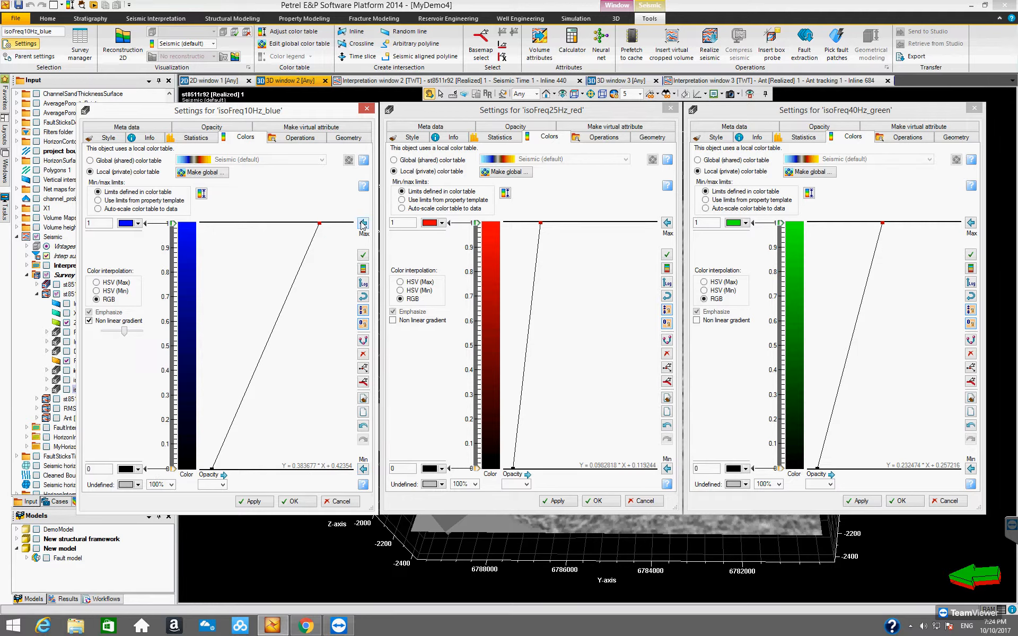
click(666, 469)
click(968, 470)
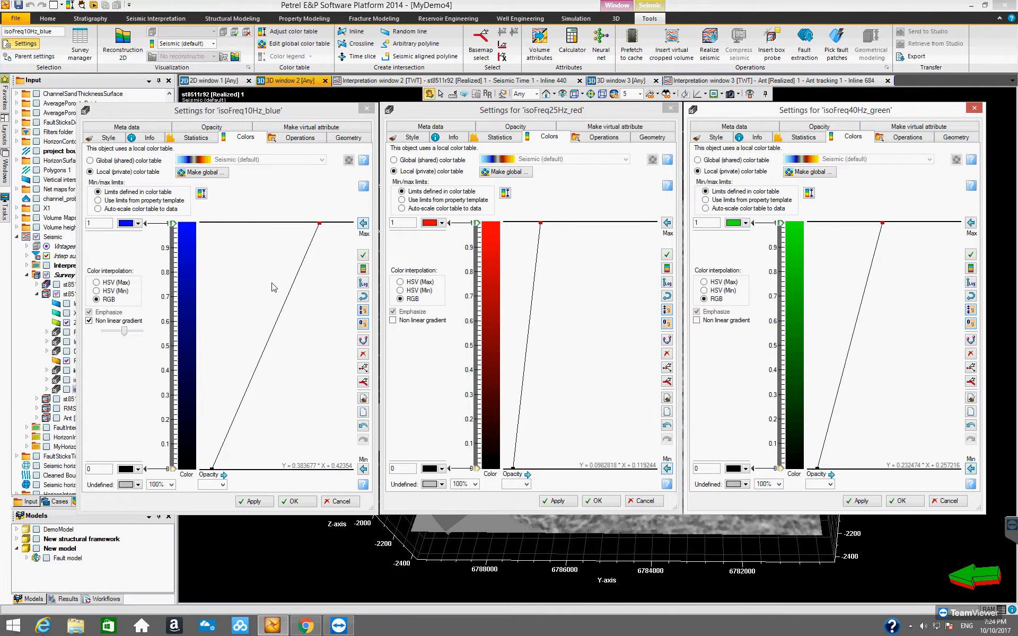
Turn off the non linear gradient for isoFreq10Hz_blue and close the settings of all three iso-frequency volumes.
click(89, 321)
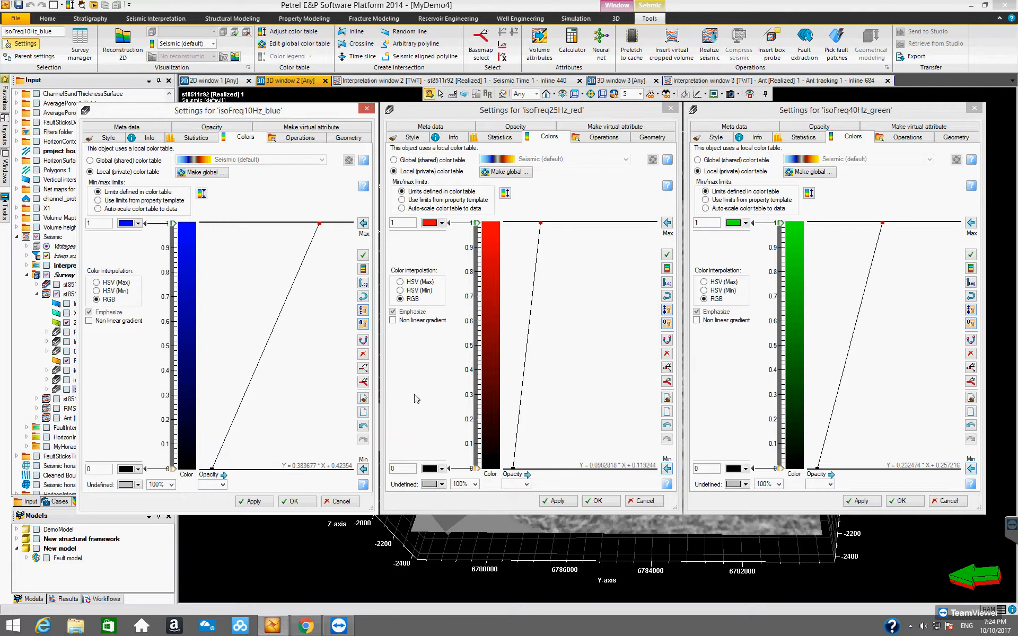
click(535, 110)
click(760, 118)
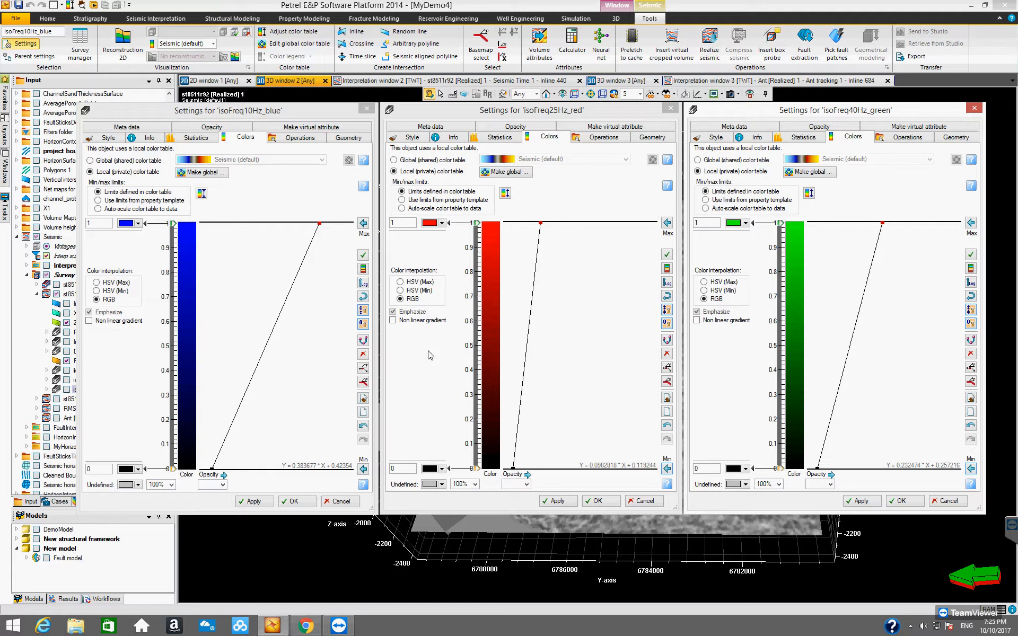
click(304, 501)
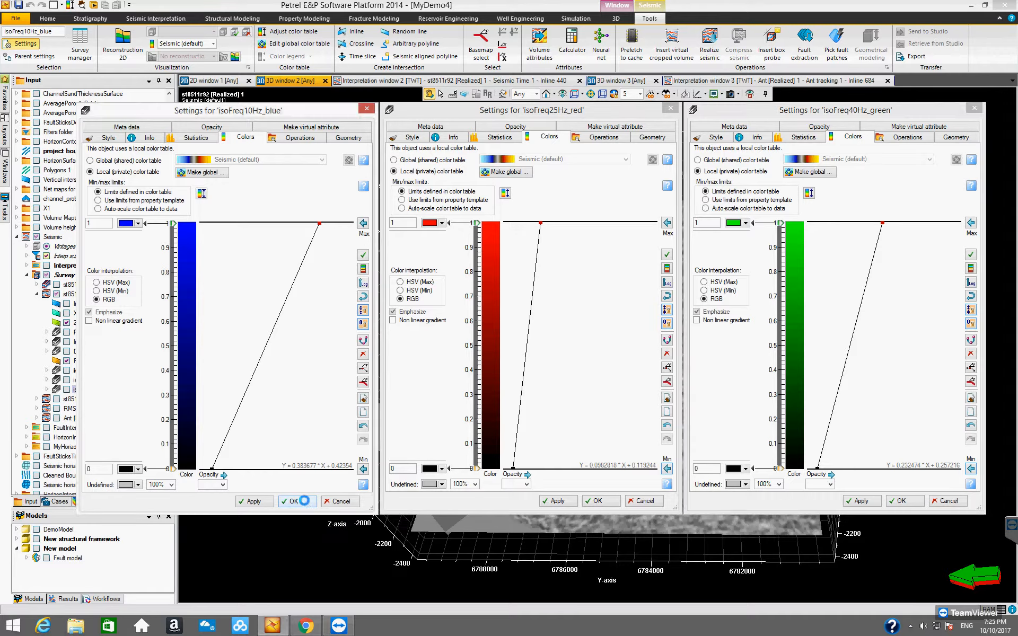
click(644, 501)
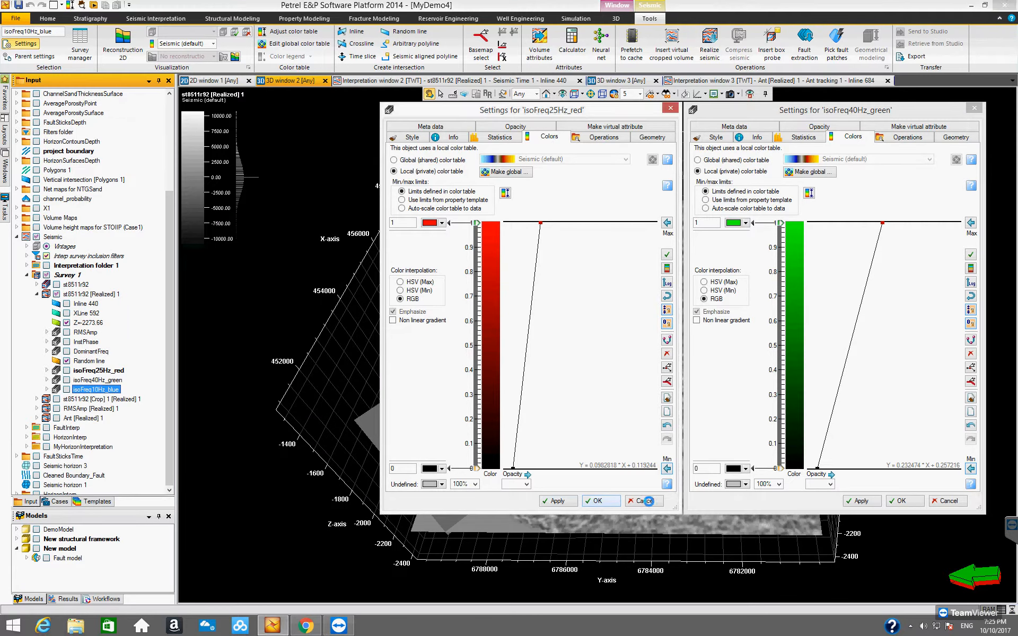
click(911, 504)
Enable visualization on intersection for the random line and display isoFreq25Hz_red on it.
drag(684, 505, 657, 476)
drag(642, 428, 593, 540)
drag(669, 507, 479, 427)
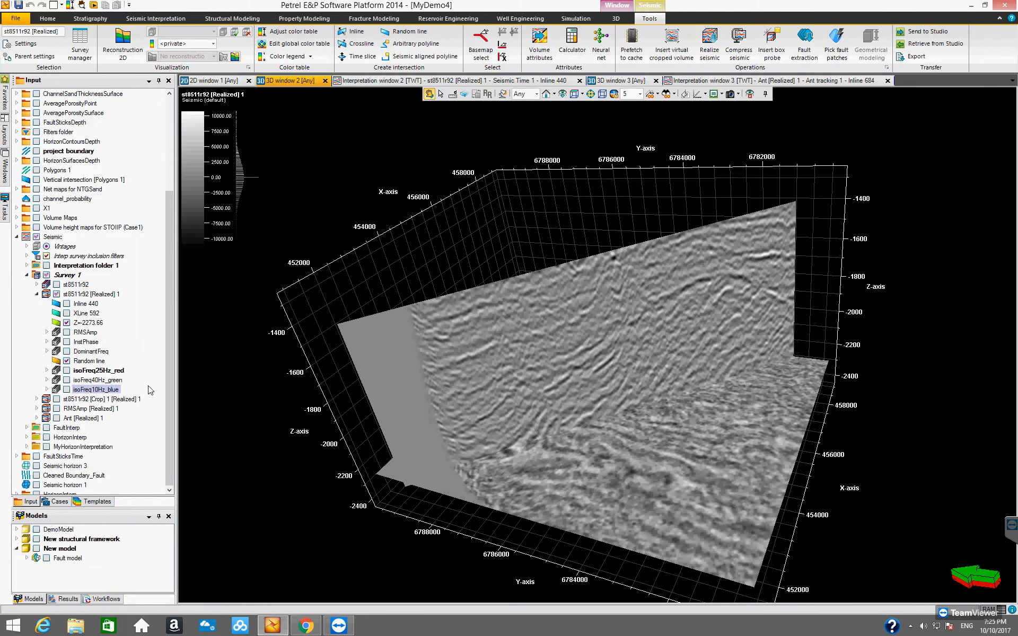
drag(561, 325, 568, 414)
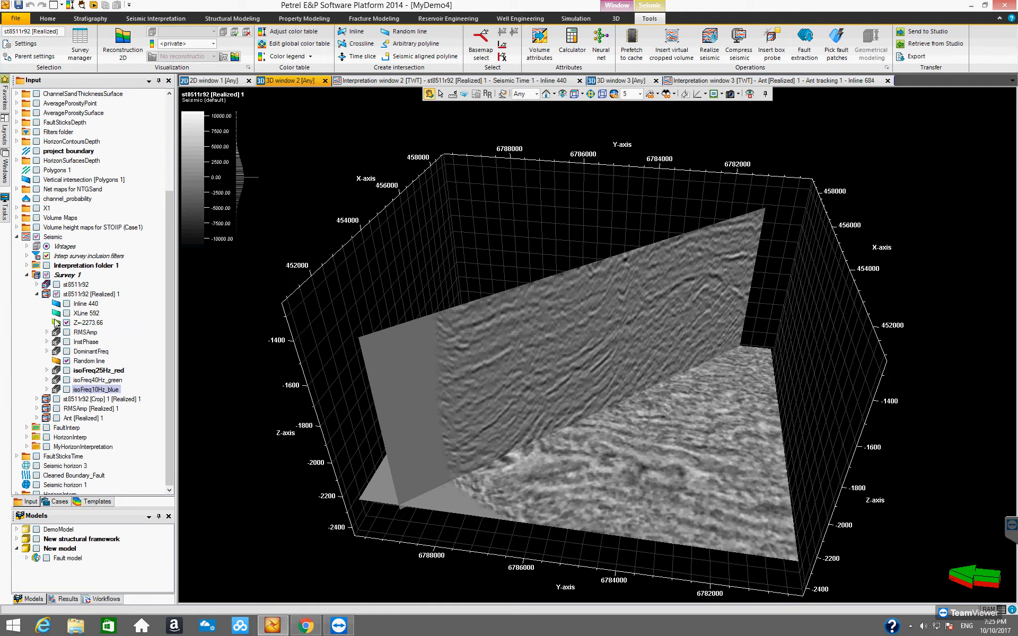
click(91, 363)
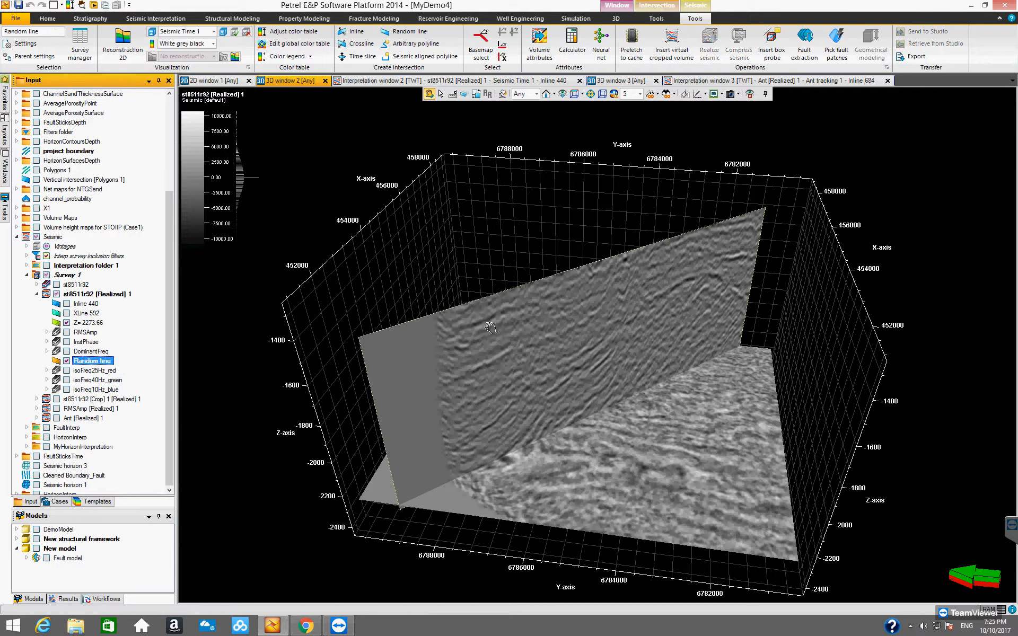
click(653, 6)
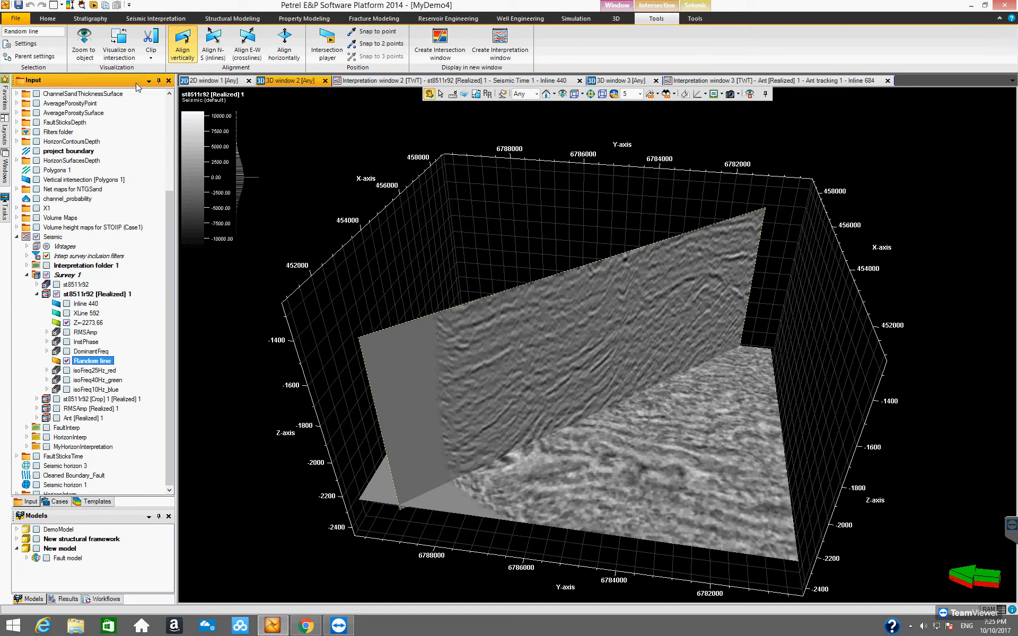
click(122, 45)
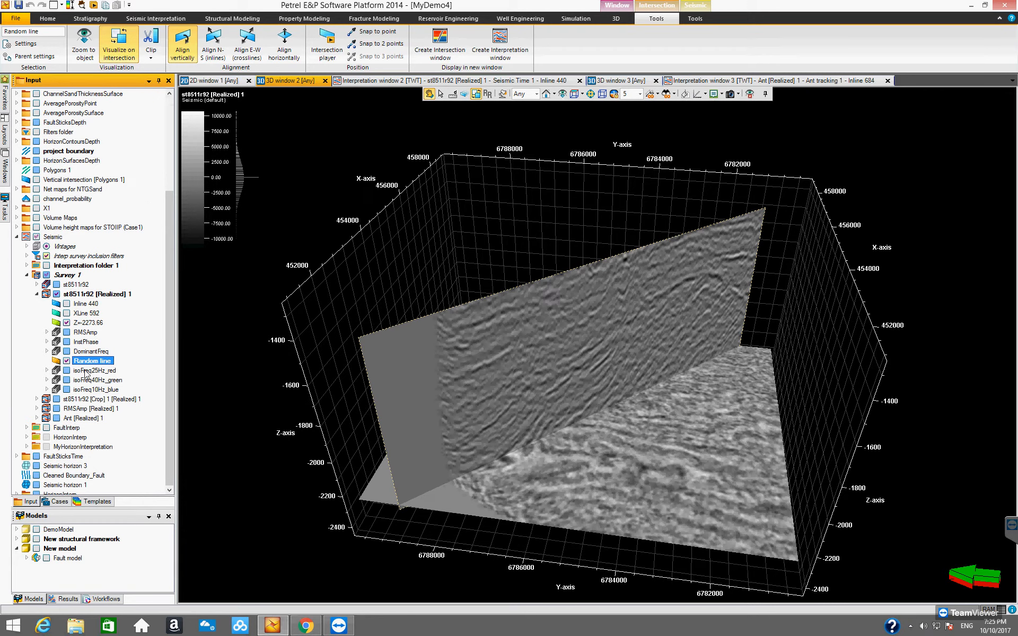
click(67, 370)
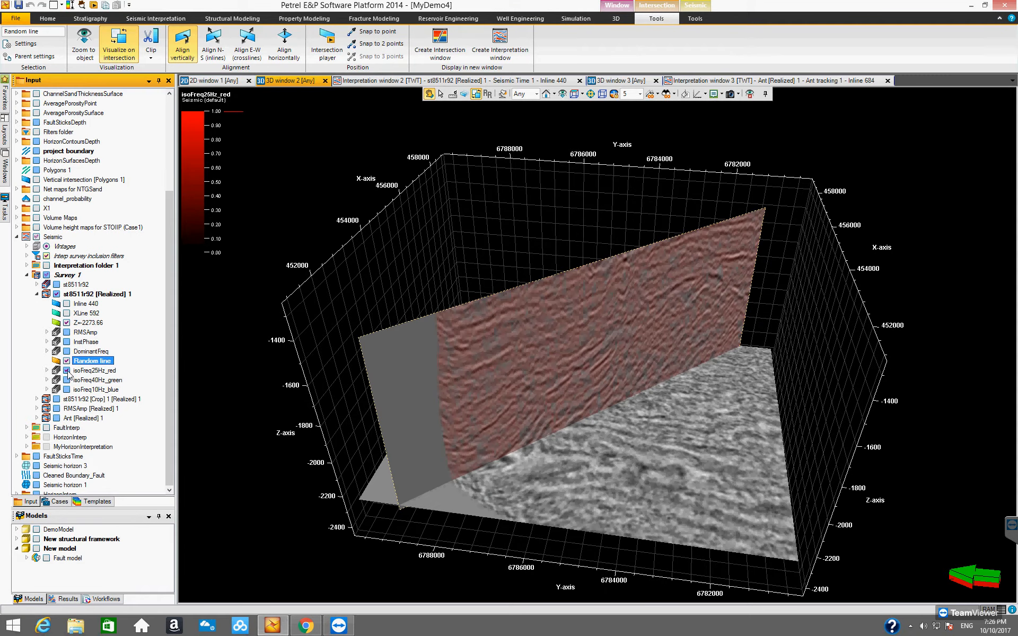
Show isoFreq40Hz_green alone on the random line, and blend isoFreq25Hz_red and isoFreq10Hz_blue with it.
drag(530, 358, 356, 378)
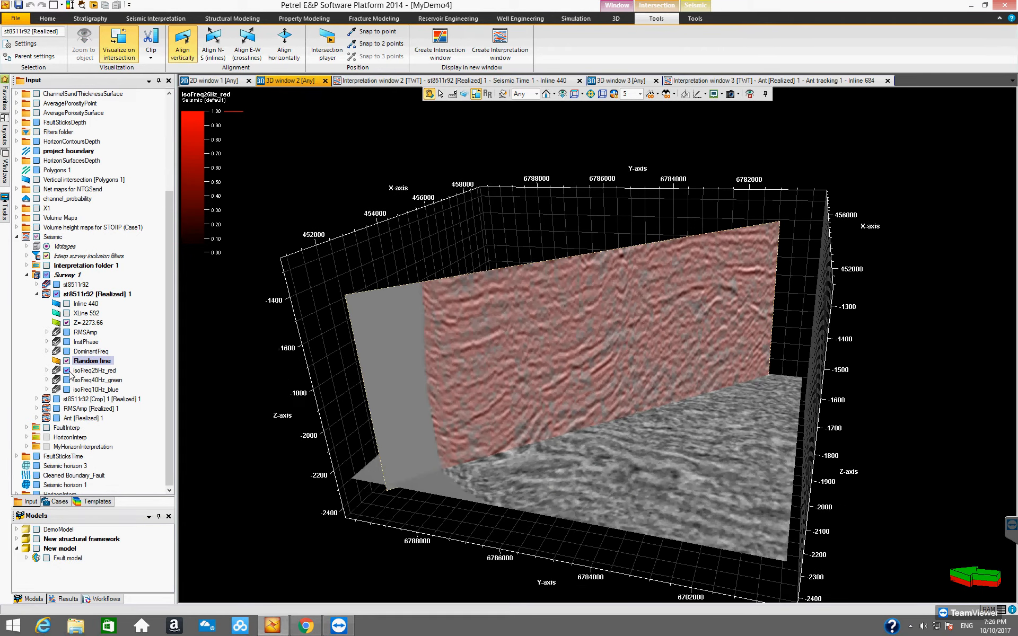
click(66, 370)
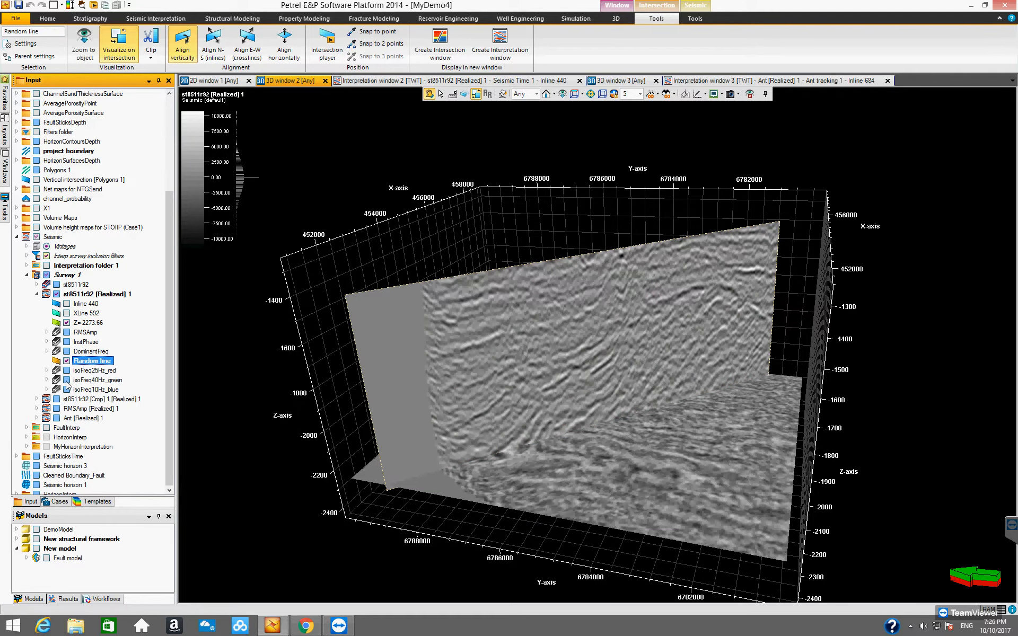
click(66, 380)
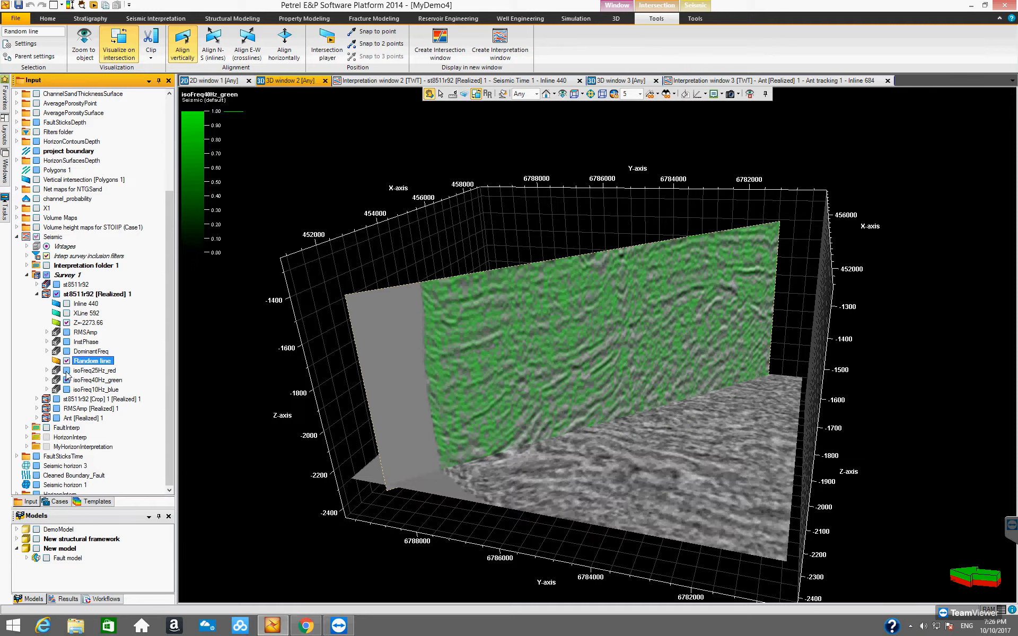
click(66, 370)
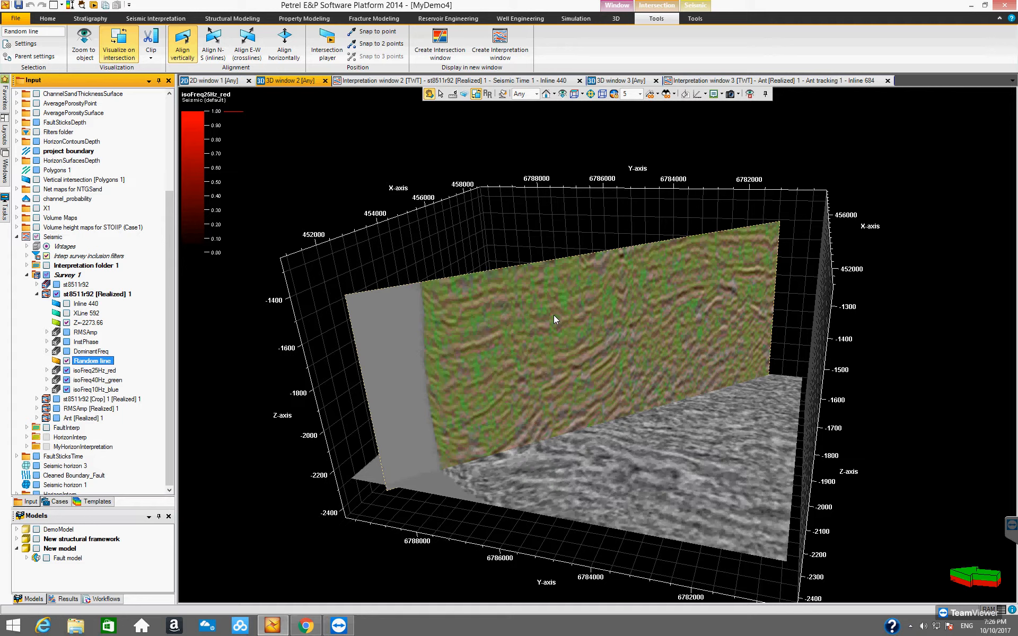
Examine the random line from several angles, first with all three volumes blended and again with only isoFreq25Hz_red displayed.
drag(553, 315, 522, 411)
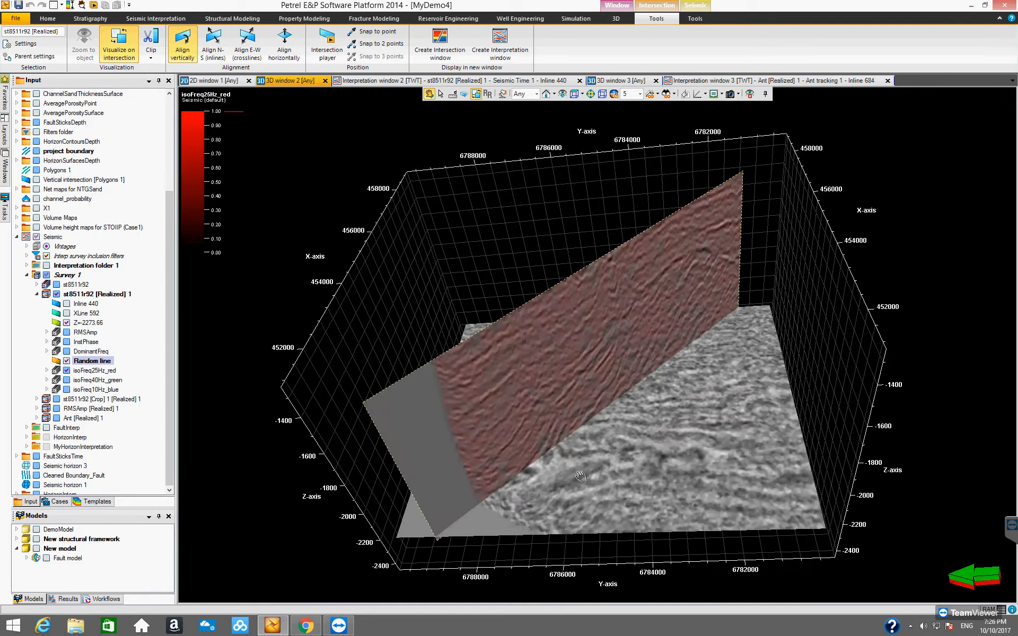
drag(522, 411, 551, 388)
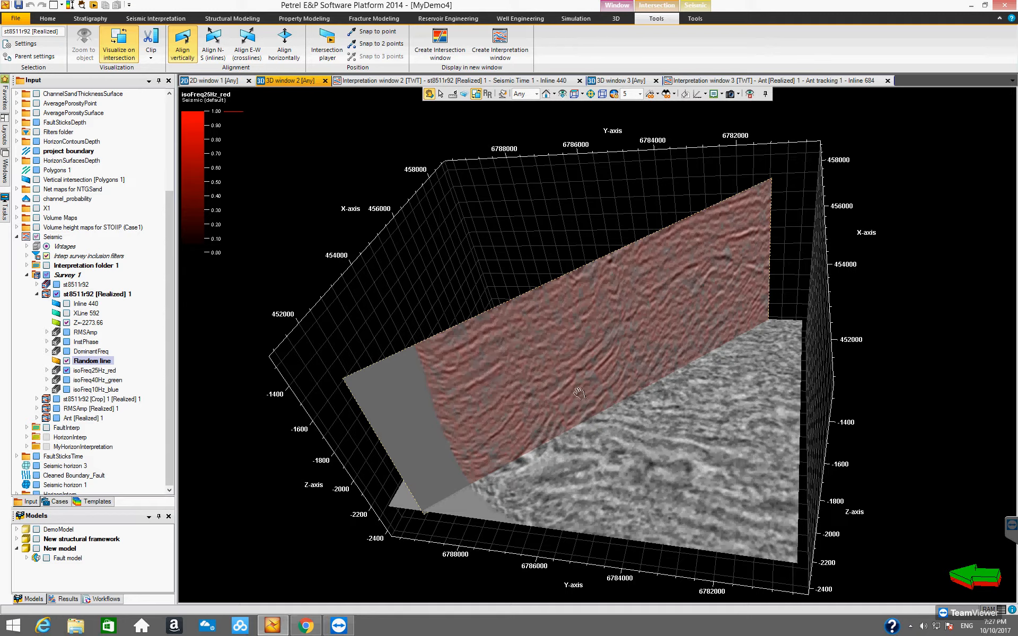
drag(582, 359, 605, 381)
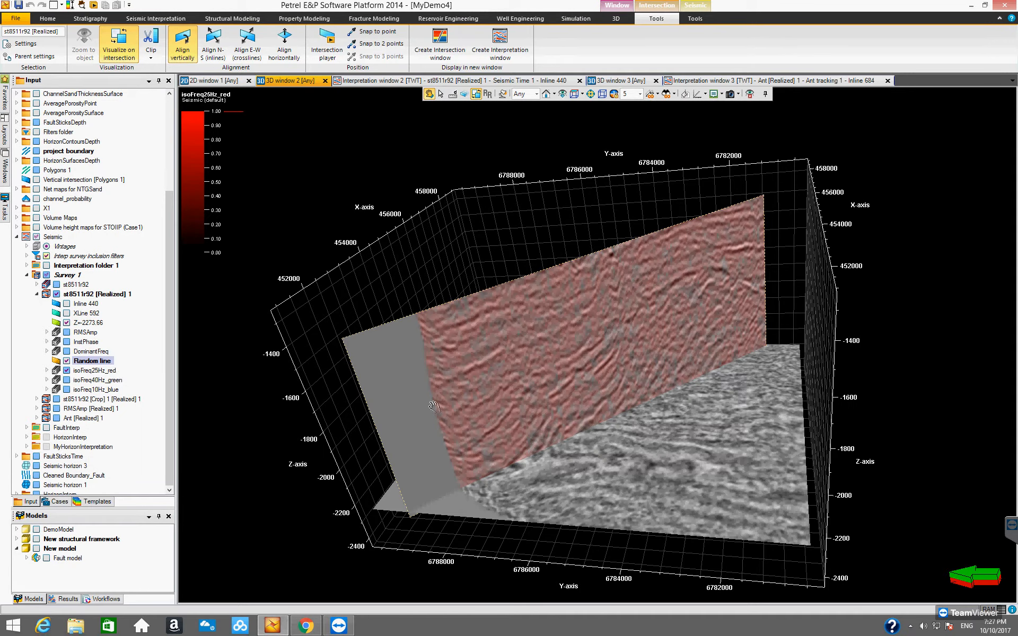
drag(471, 405, 528, 440)
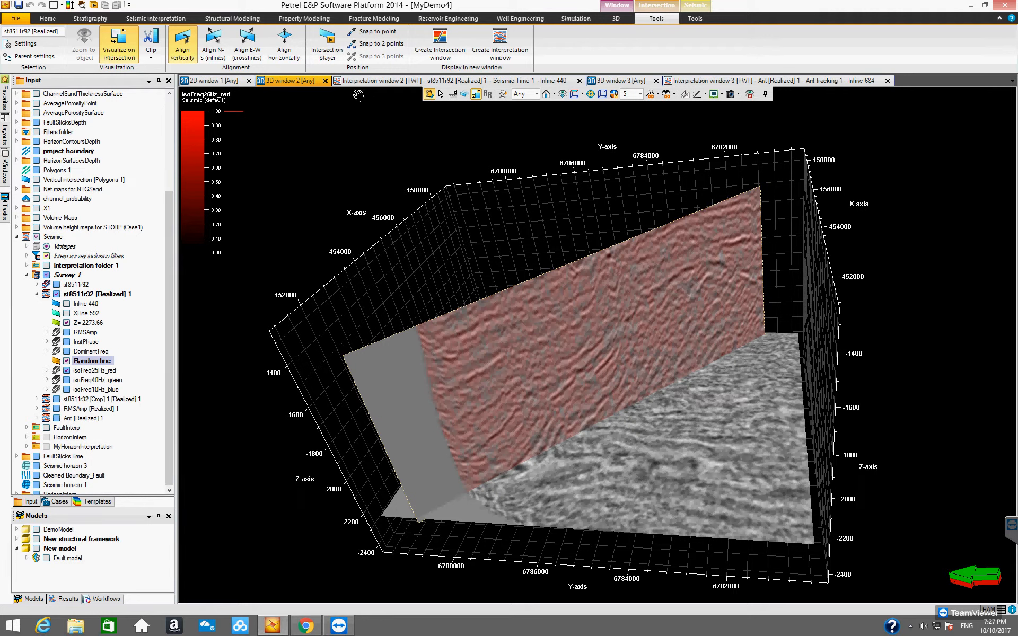
Open the volume attributes calculation for st8511r92 [Realized] 1 and browse the list of available attributes.
click(707, 6)
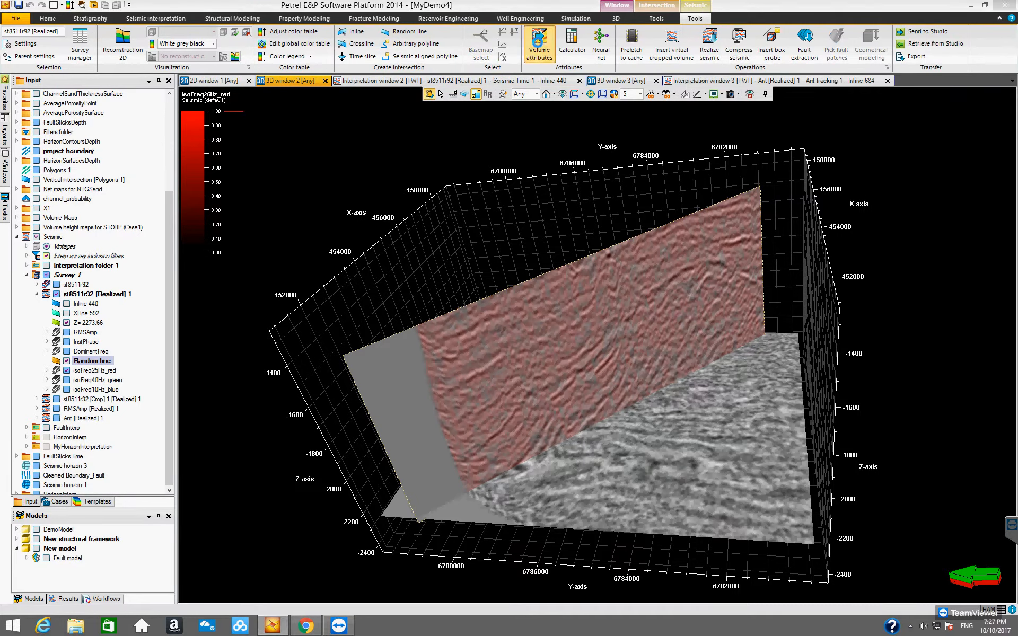
click(540, 43)
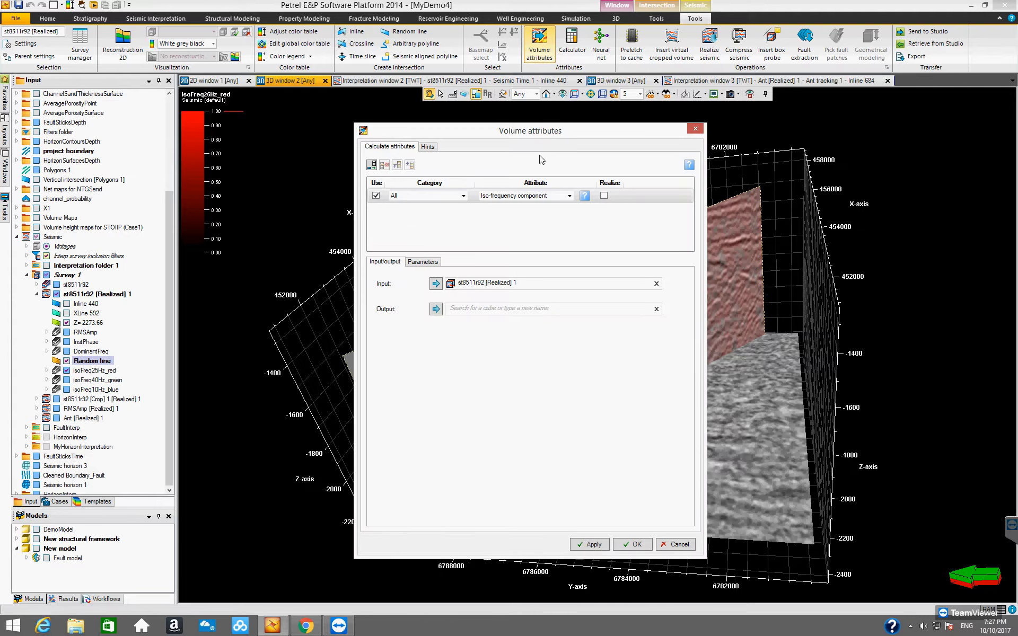
click(569, 196)
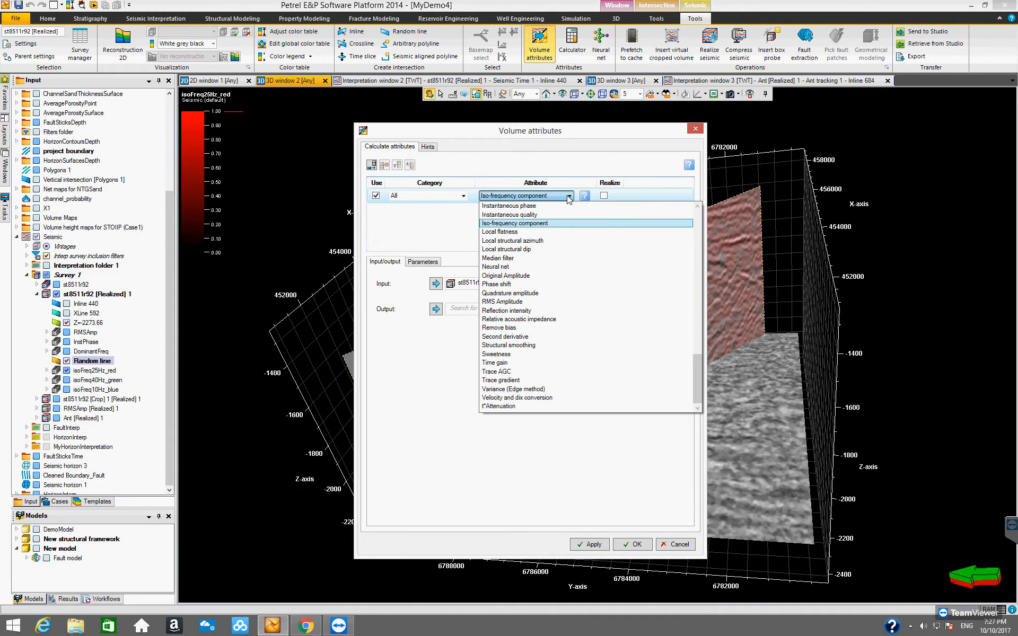
drag(695, 362, 706, 302)
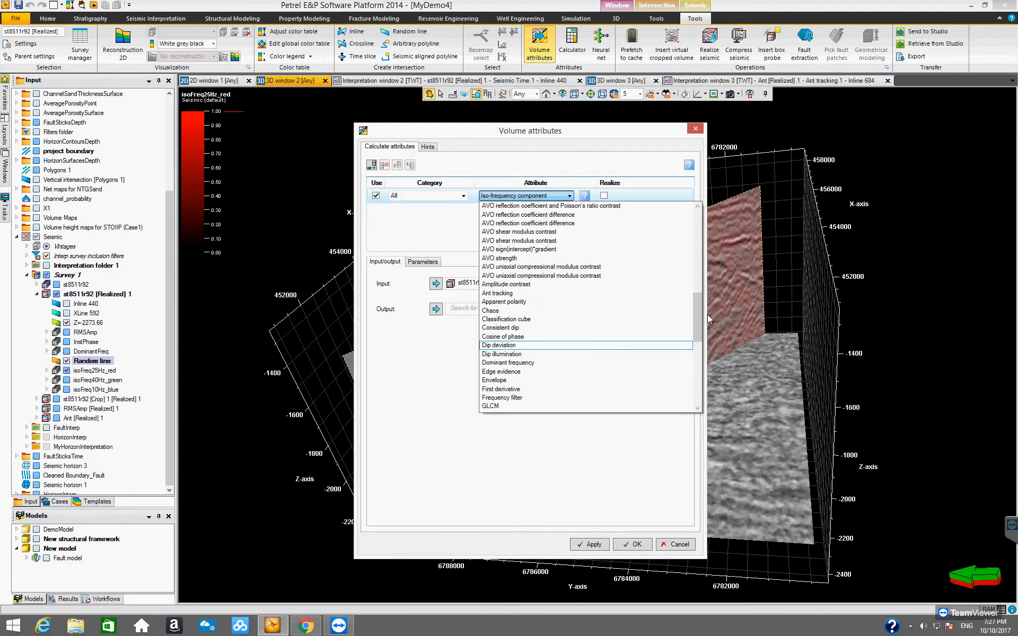
drag(698, 305, 702, 367)
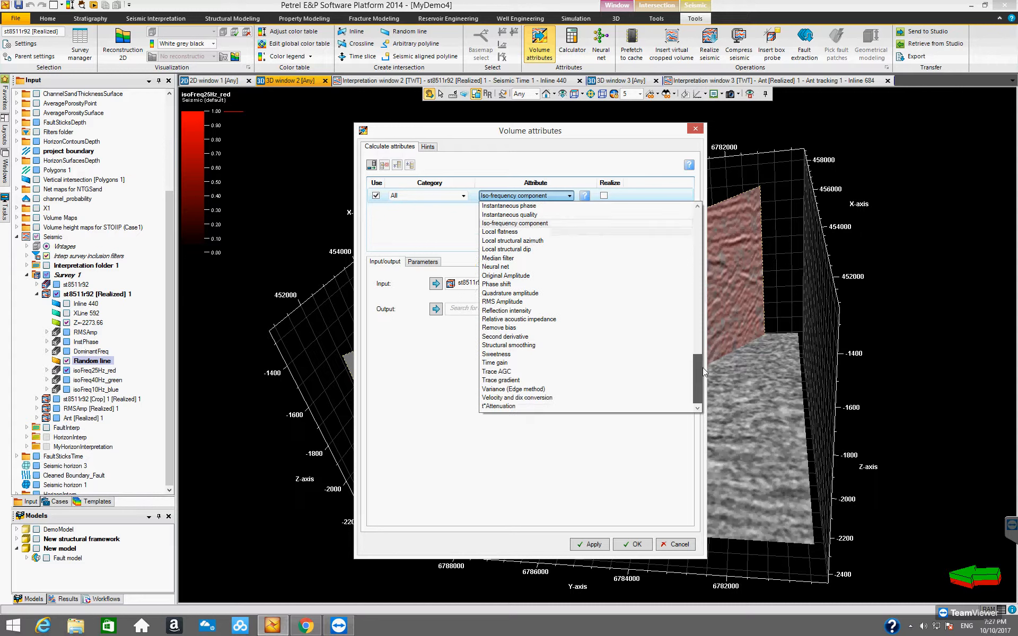
Create a Variance (Edge method) attribute volume named Var from st8511r92 [Realized] 1, keeping the default parameters.
click(523, 394)
click(503, 307)
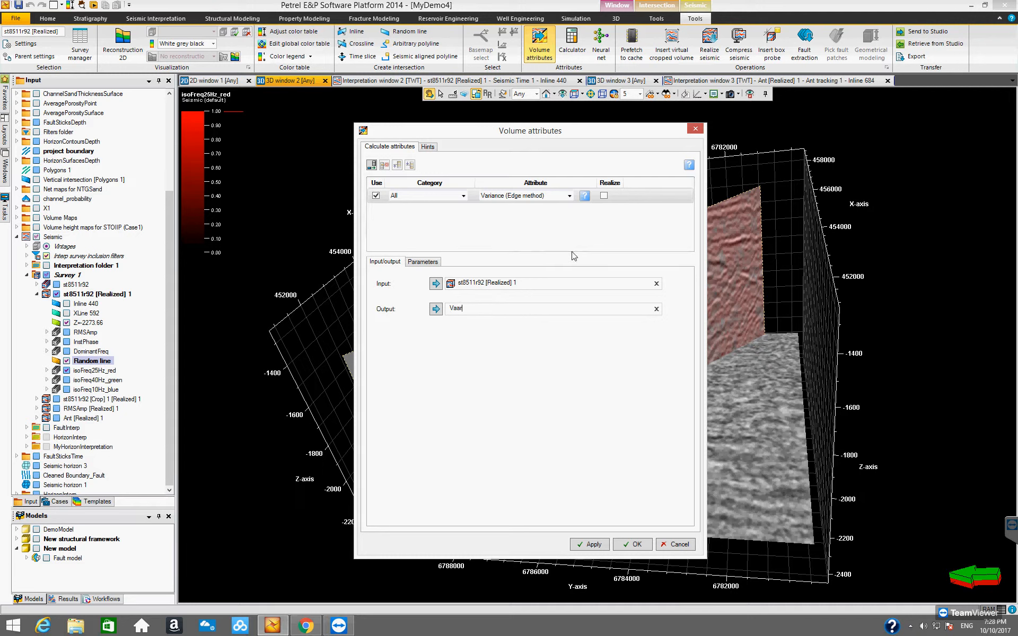
text(Var)
click(419, 262)
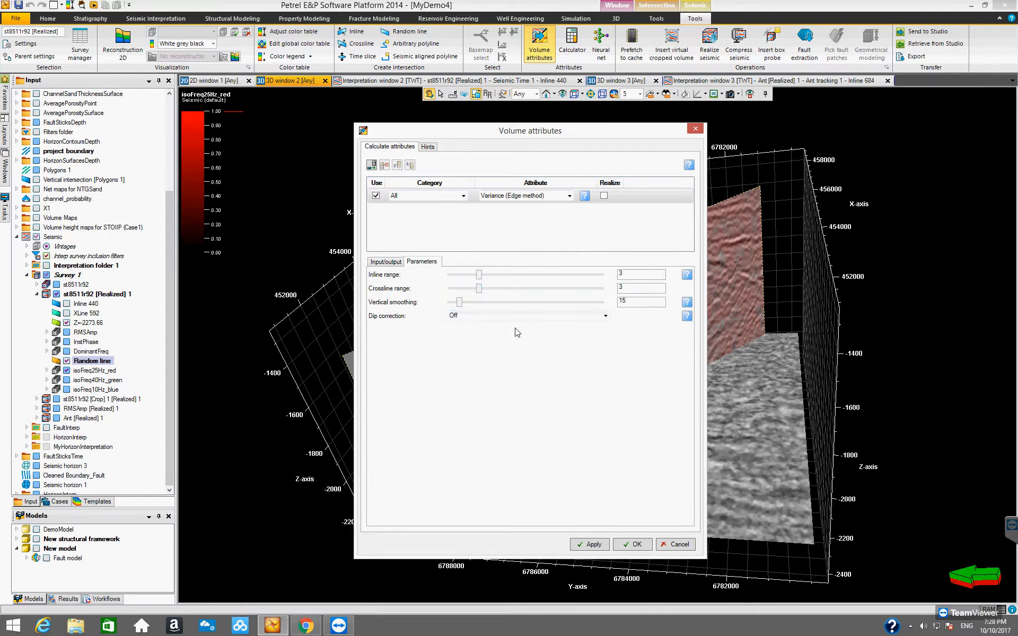
click(383, 263)
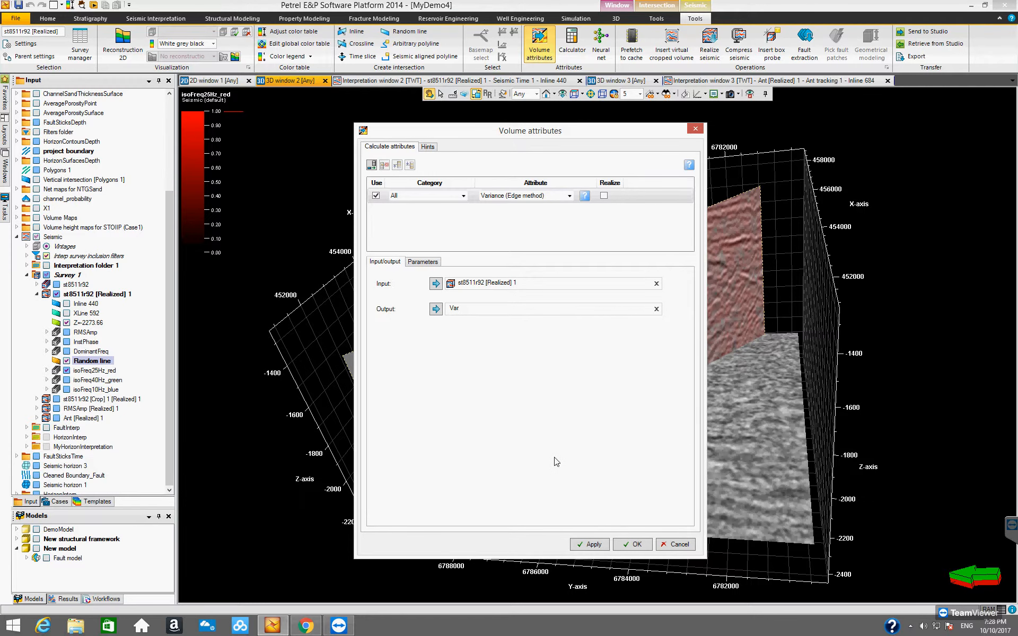
click(631, 545)
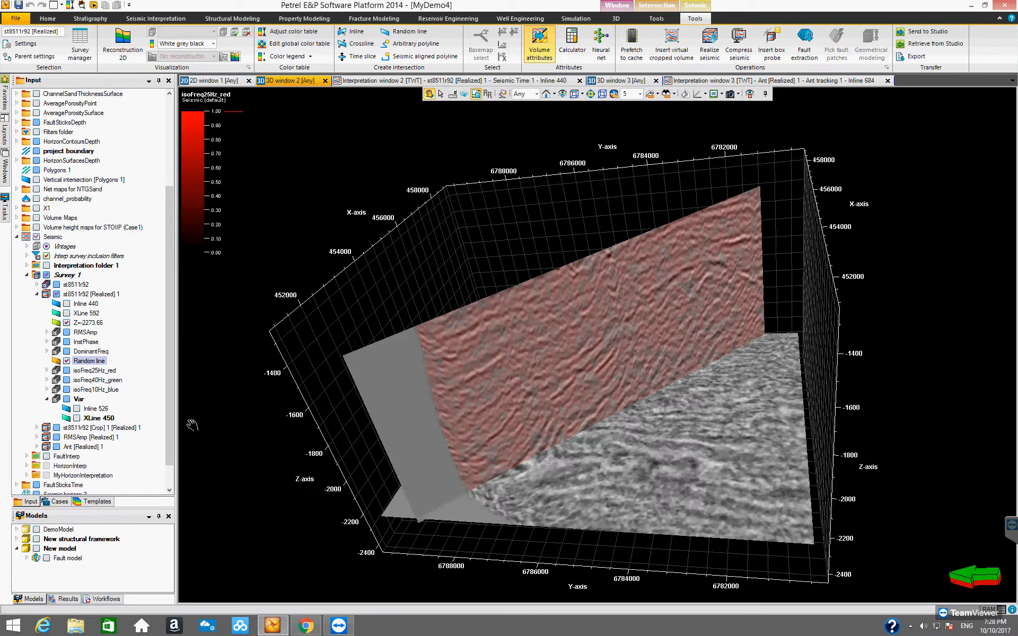
Realize the Var volume using amplitudes set from source and Integer 8 bit quality, and close its settings and the message log.
click(79, 400)
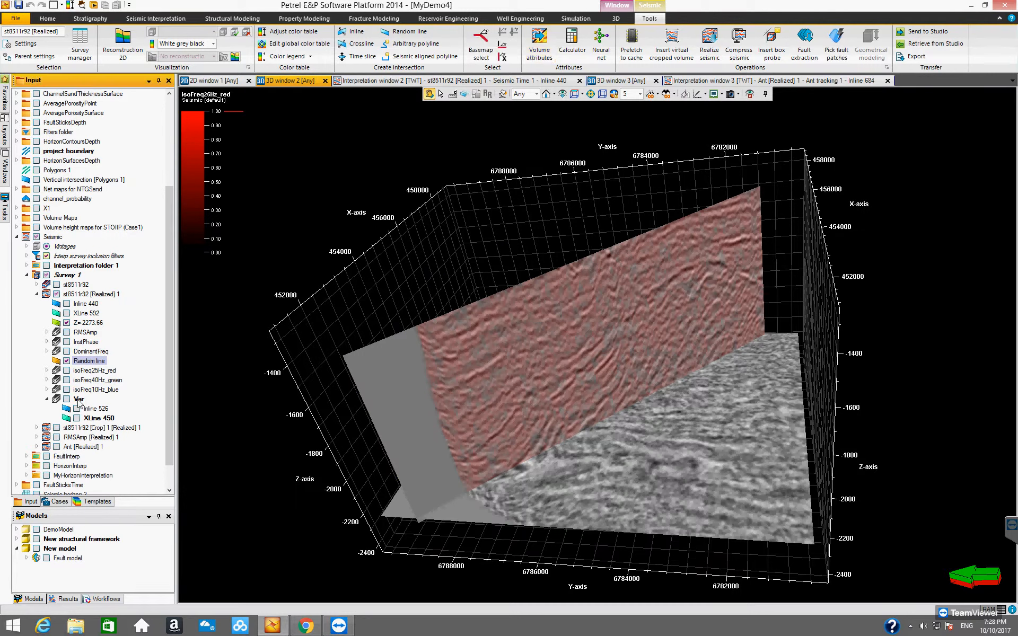
right_click(78, 401)
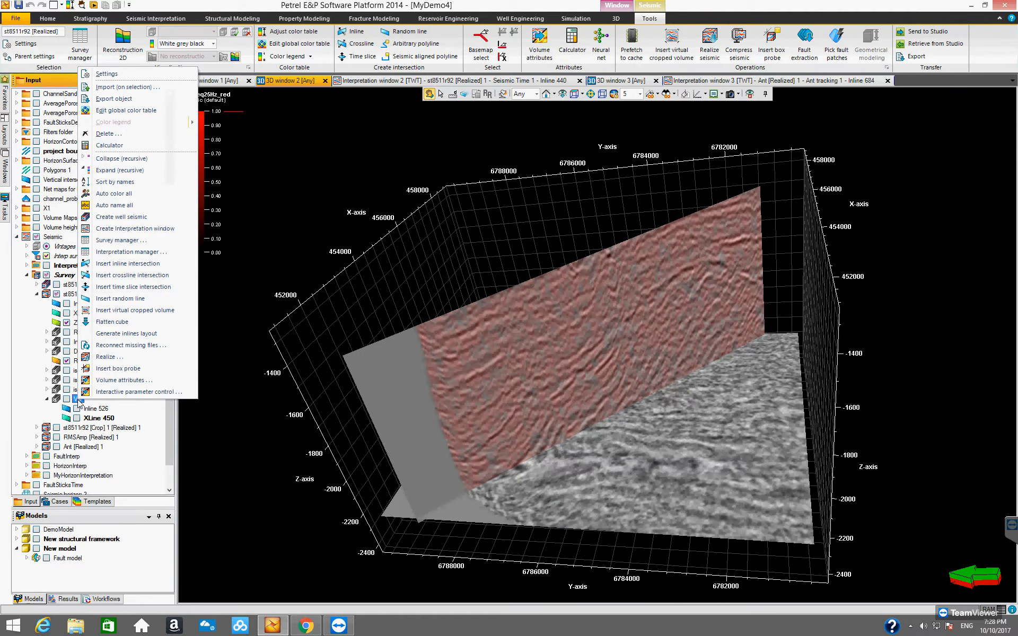
click(127, 357)
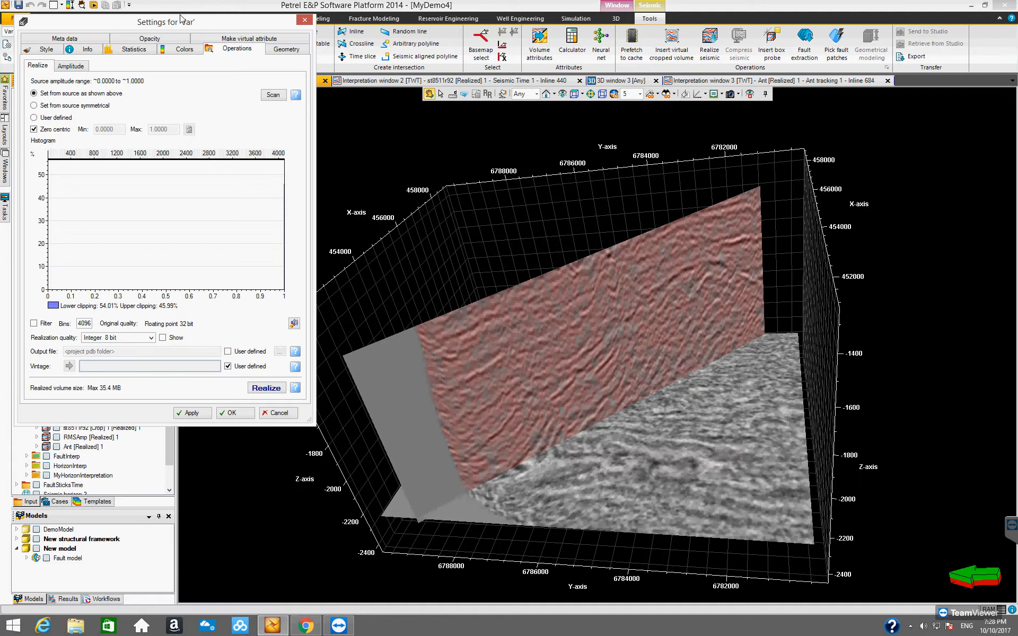
click(280, 388)
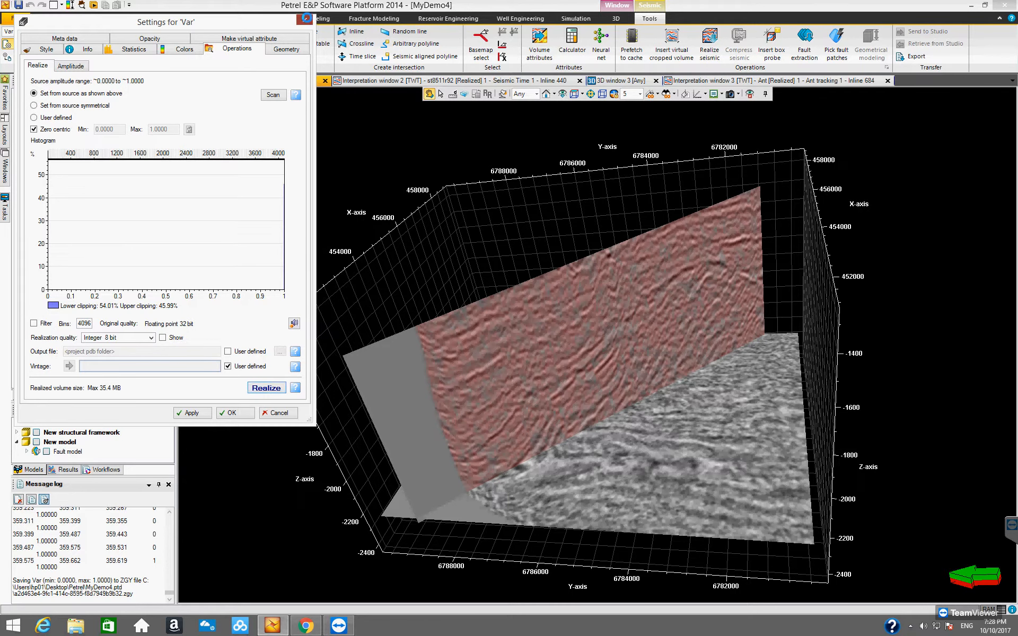
click(305, 19)
click(169, 484)
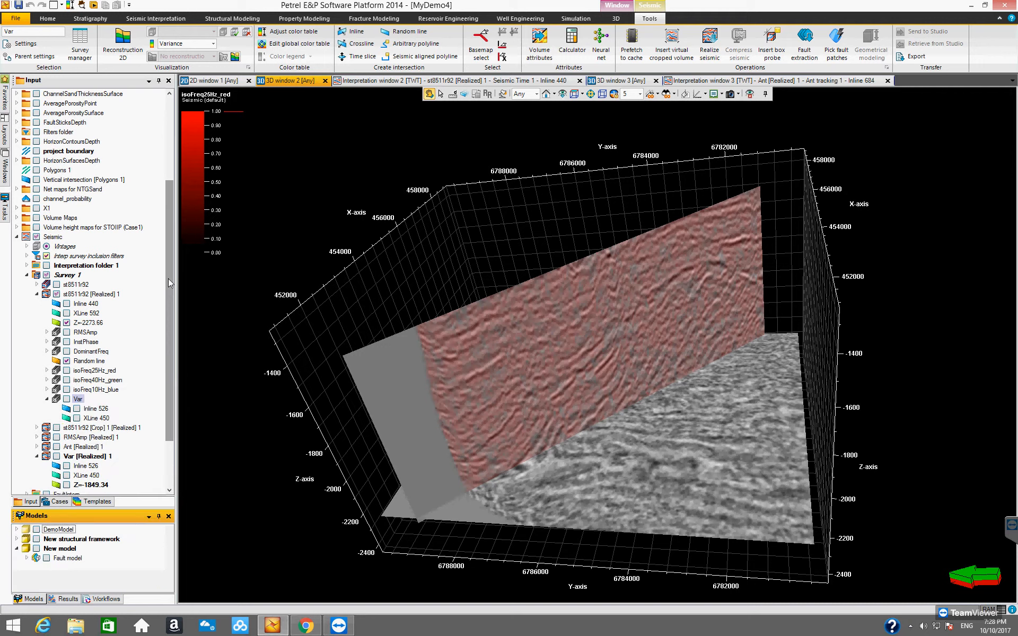
Hide the Z=-2273.66 slice of st8511r92 [Realized] 1 and display the Z=-1849.34 time slice of Var [Realized] 1.
drag(168, 286, 169, 361)
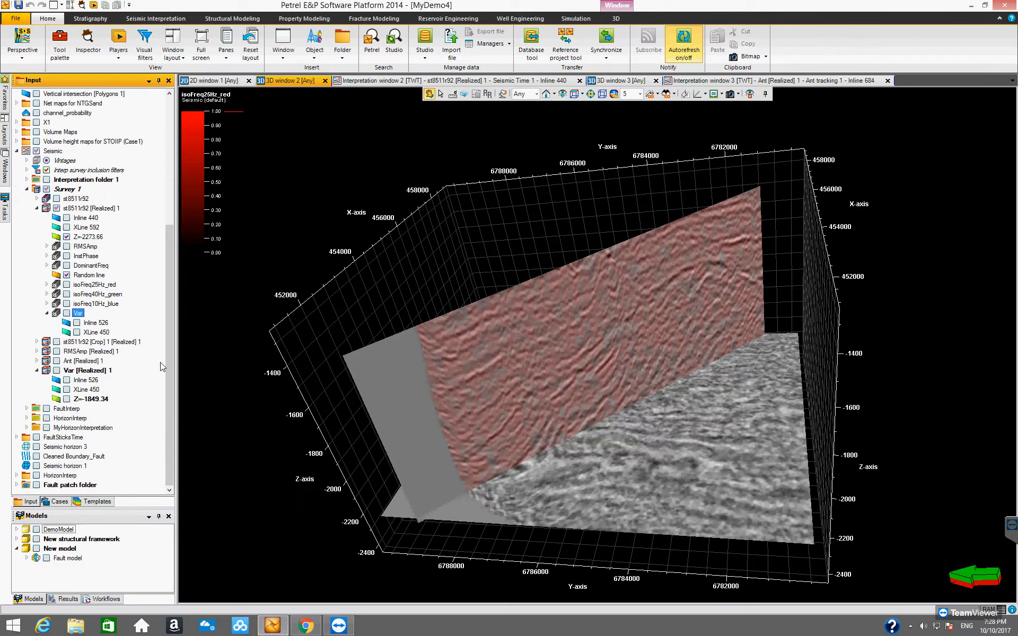
click(47, 313)
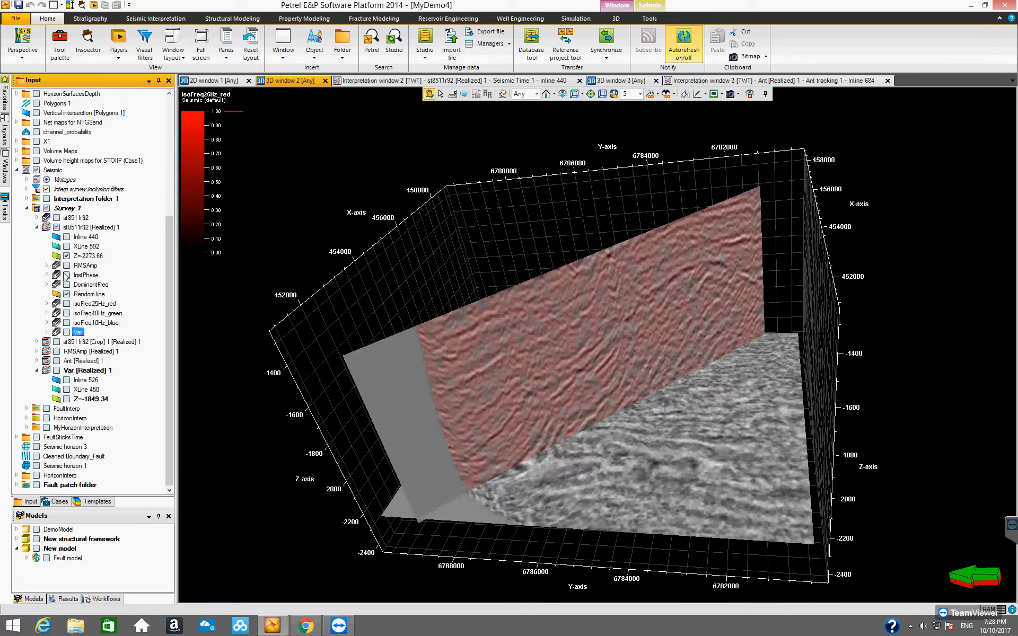
click(66, 257)
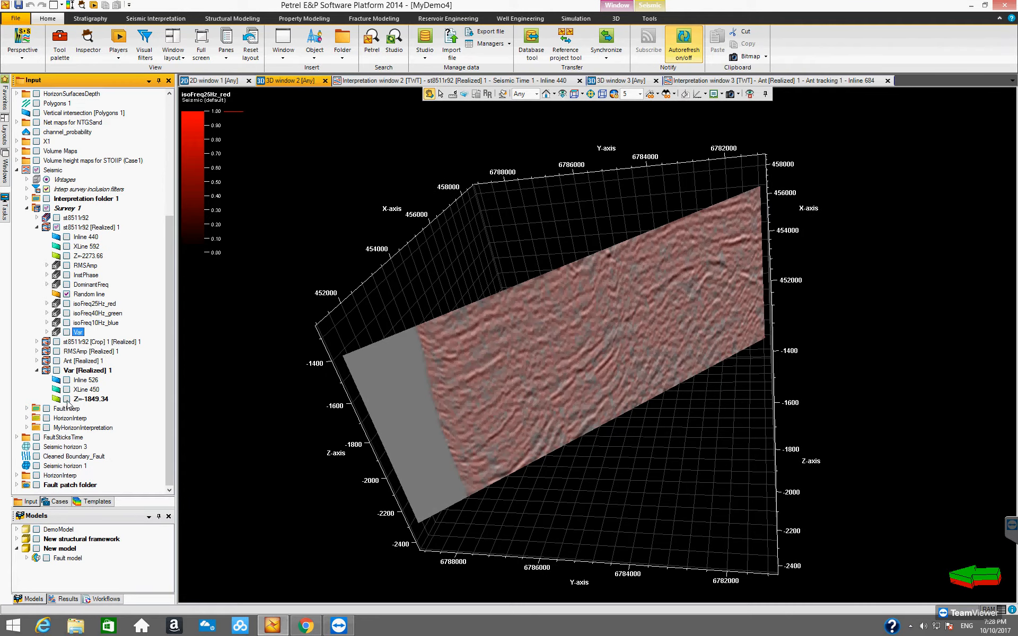
click(66, 399)
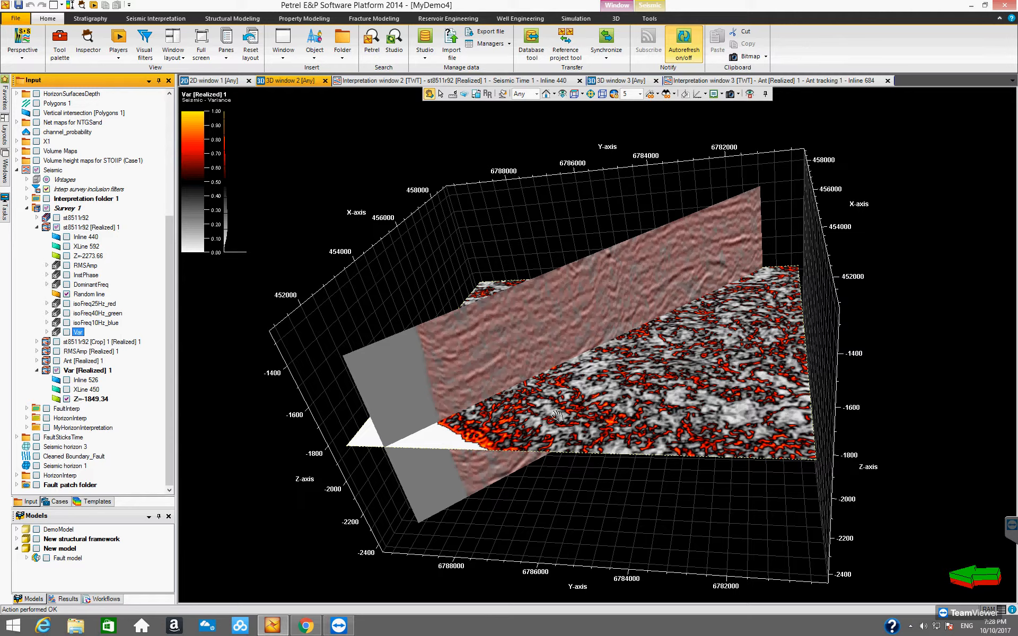
Move the Var [Realized] 1 time slice down through the volume to Z=-2101.53.
drag(573, 501, 610, 430)
key(Escape)
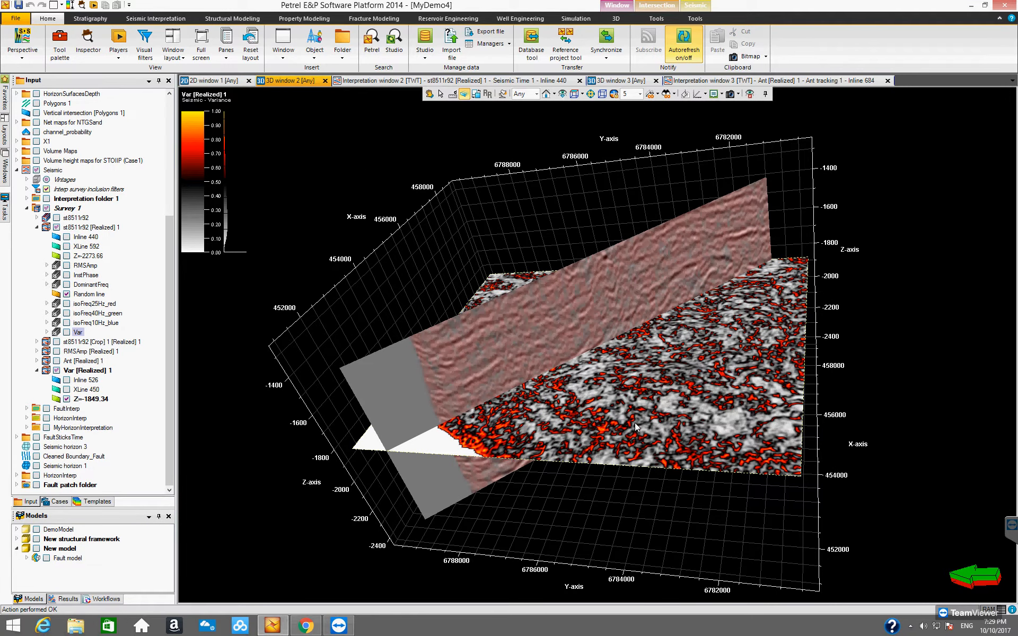
click(643, 443)
drag(643, 444, 732, 439)
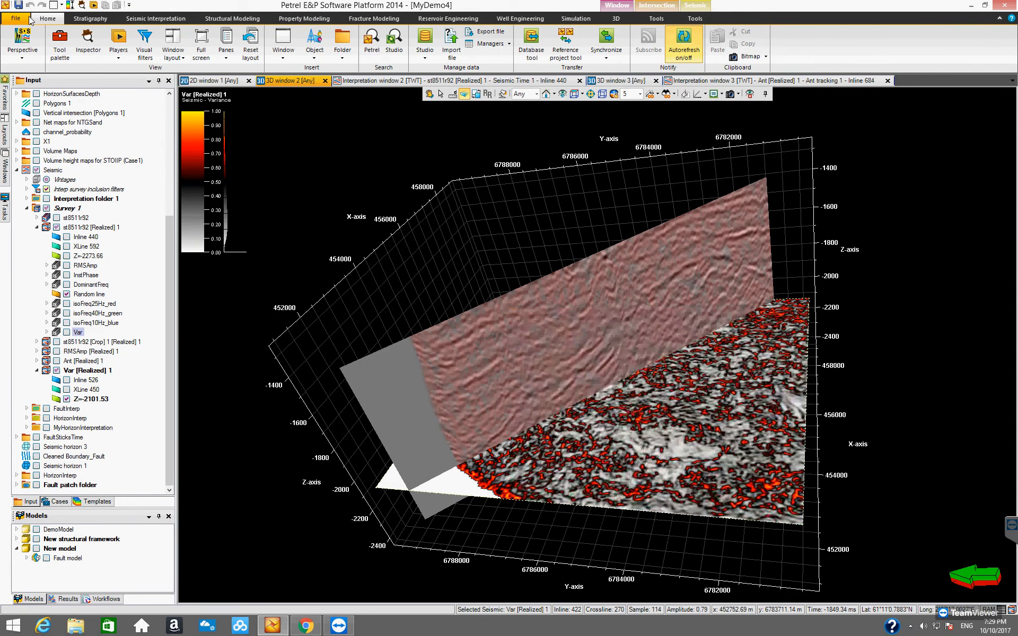
Look through the Quality attributes and Manipulate settings of Var [Realized] 1 in the Inspector, and close it.
click(82, 6)
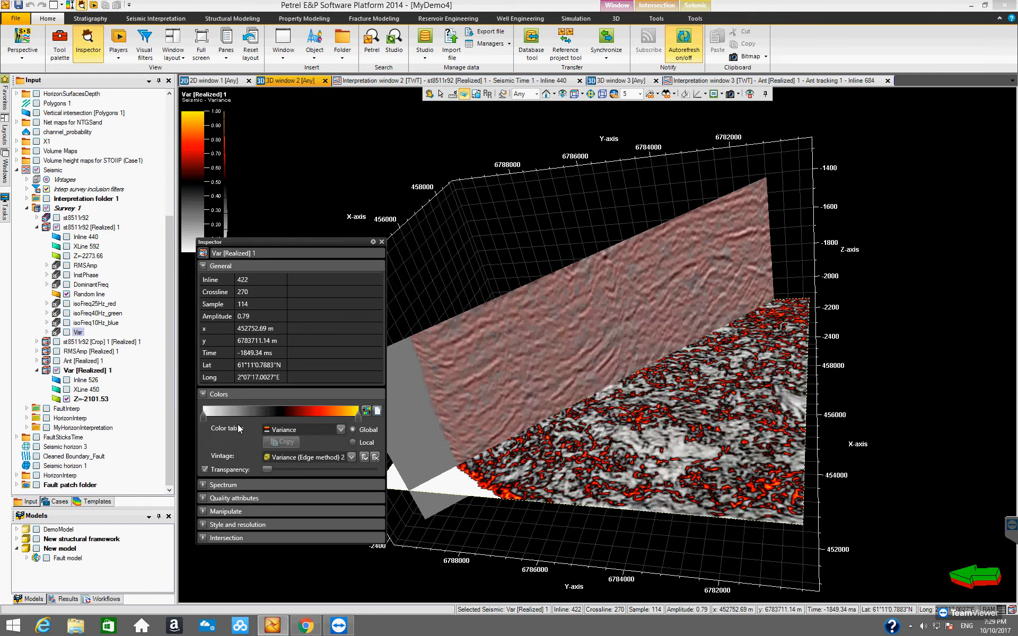
click(203, 499)
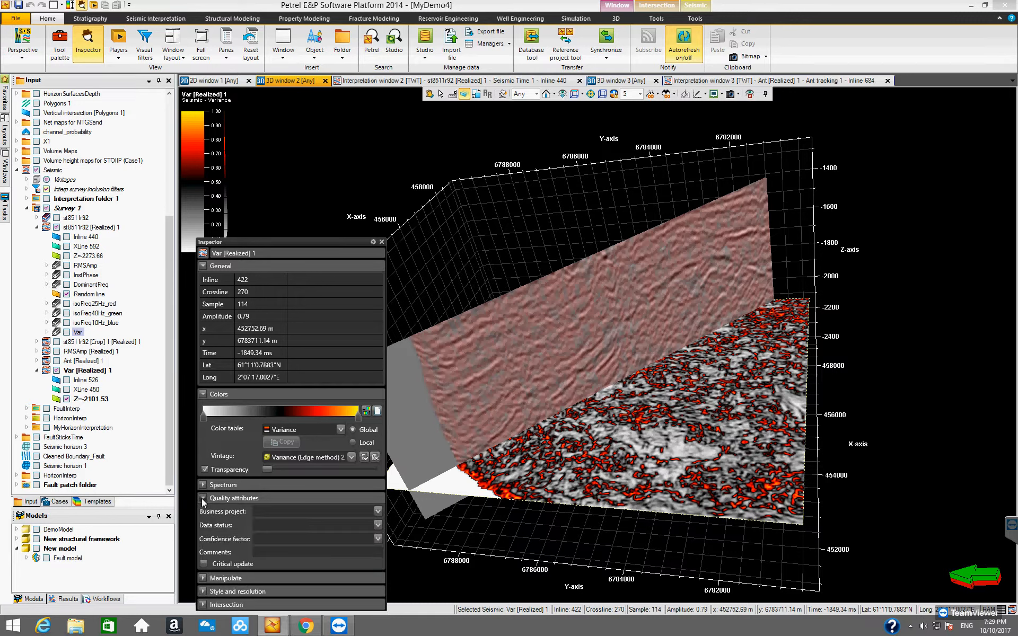
click(203, 499)
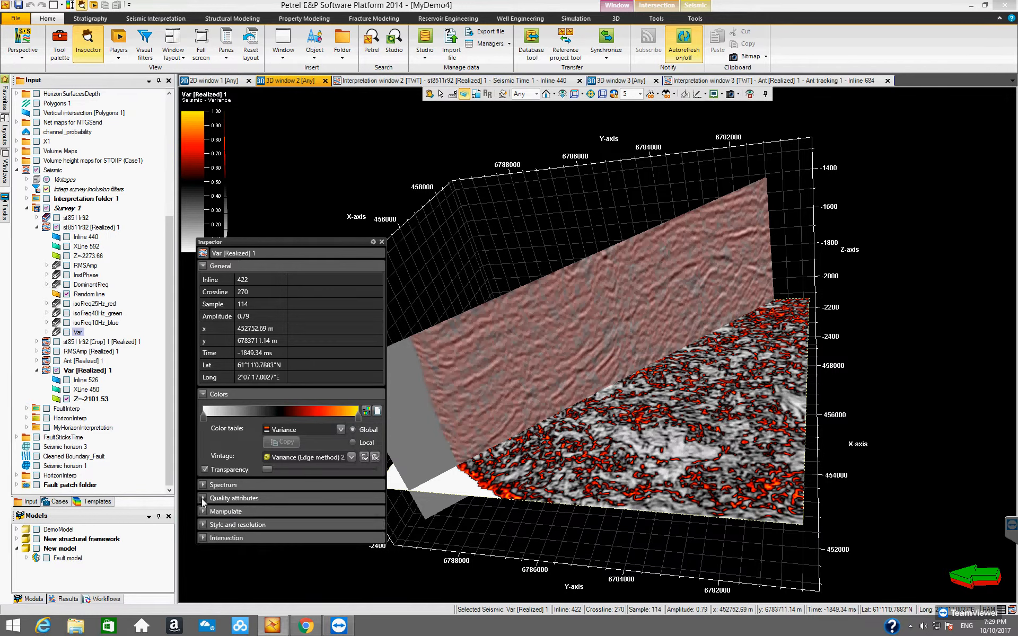
click(202, 511)
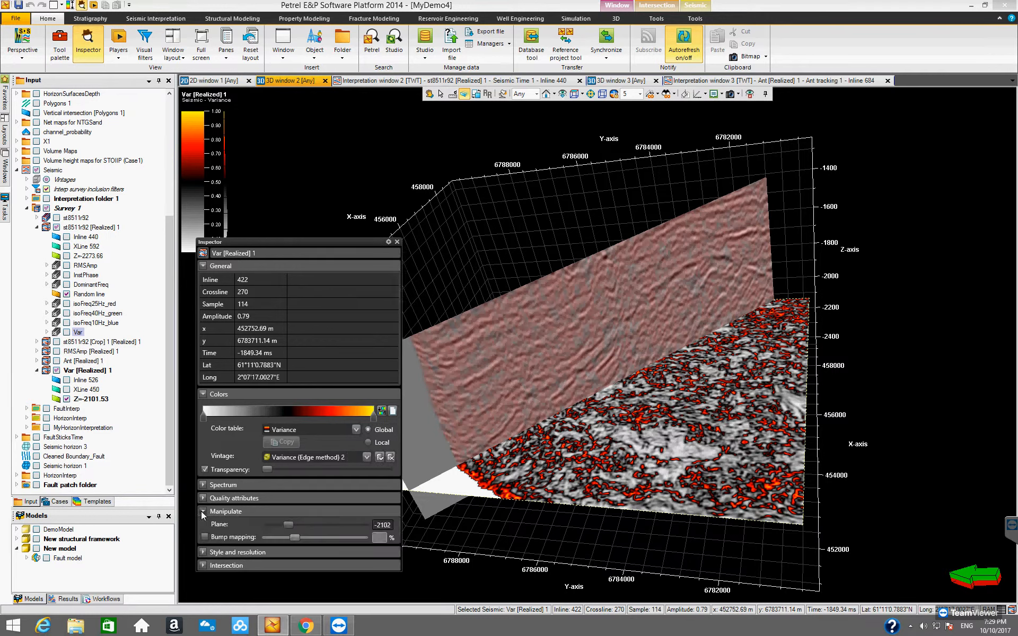
click(202, 511)
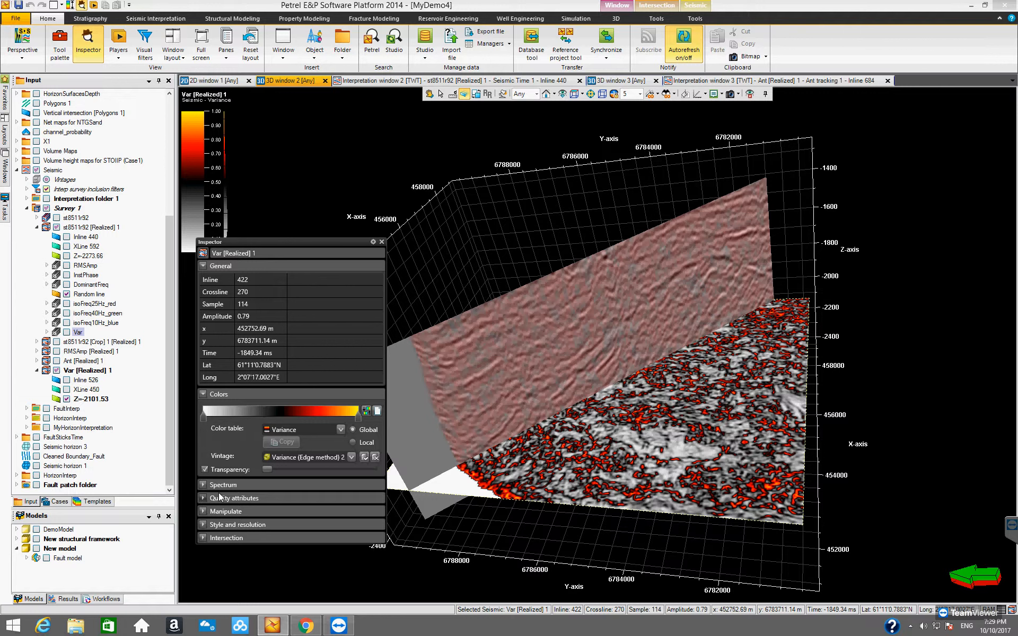
click(205, 395)
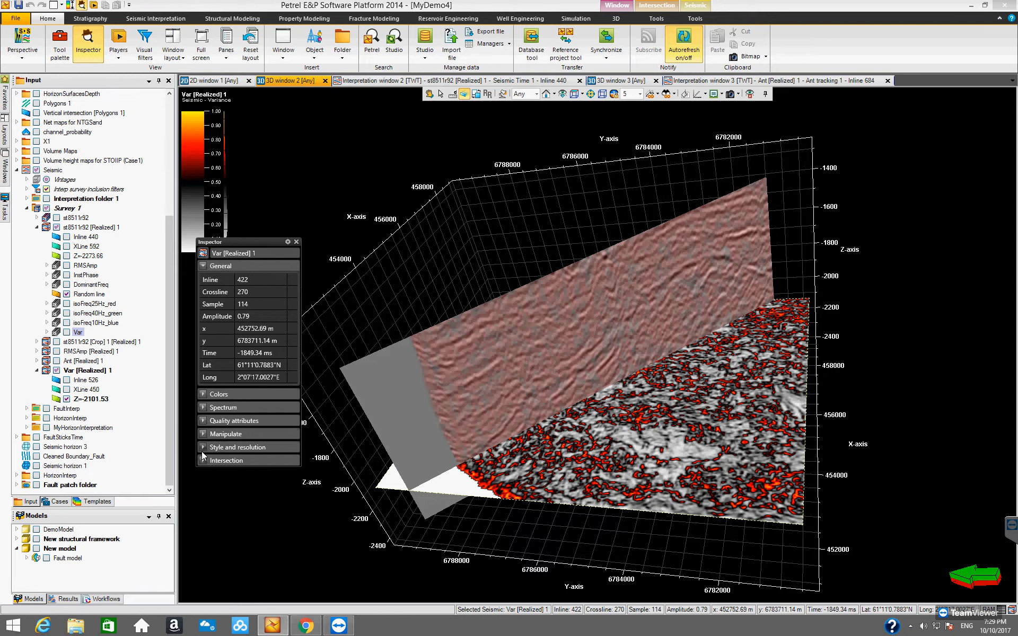
click(297, 242)
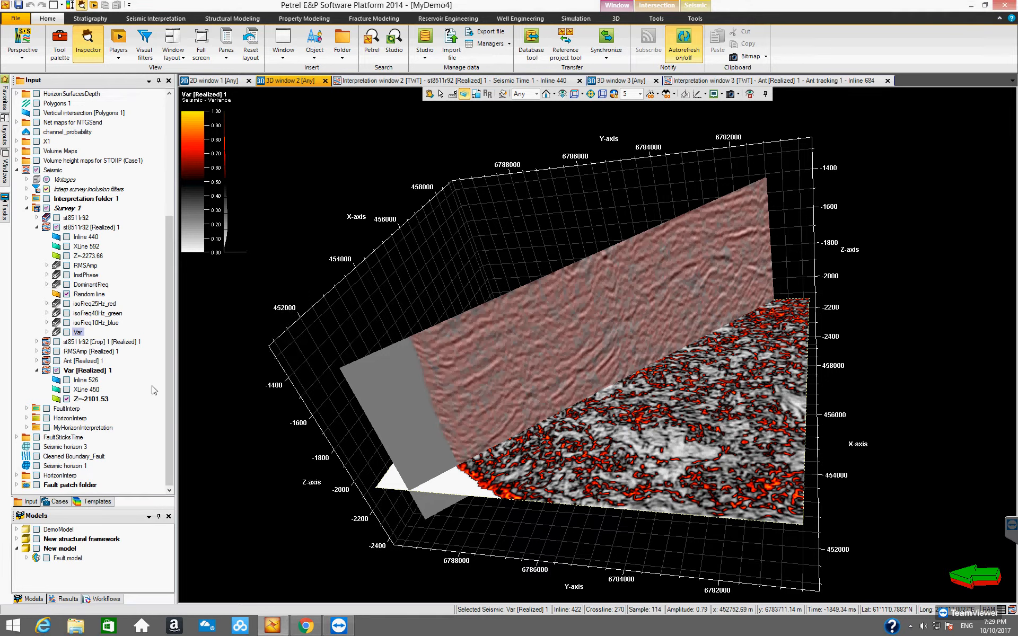
Hide Var [Realized] 1 and display Inline 526 and XLine 450 of the virtual Var volume.
click(57, 371)
click(56, 371)
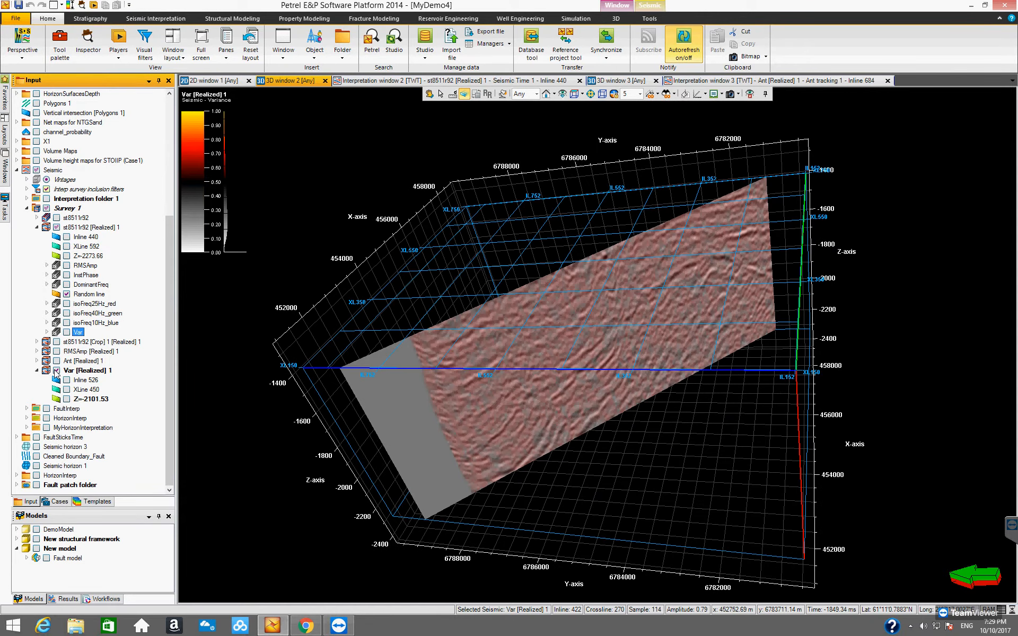
click(56, 370)
click(47, 333)
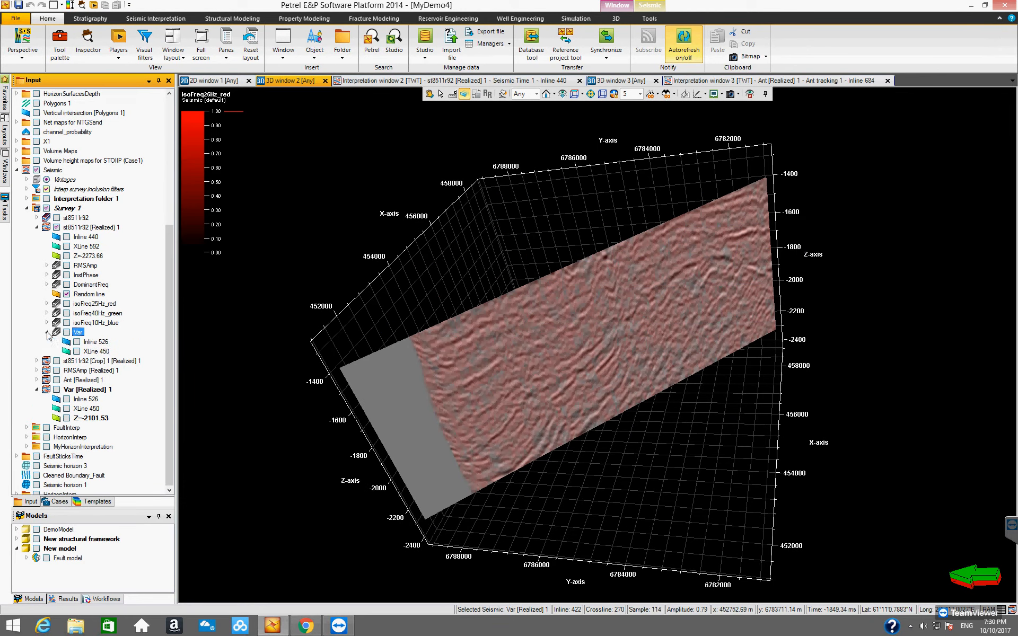
click(77, 342)
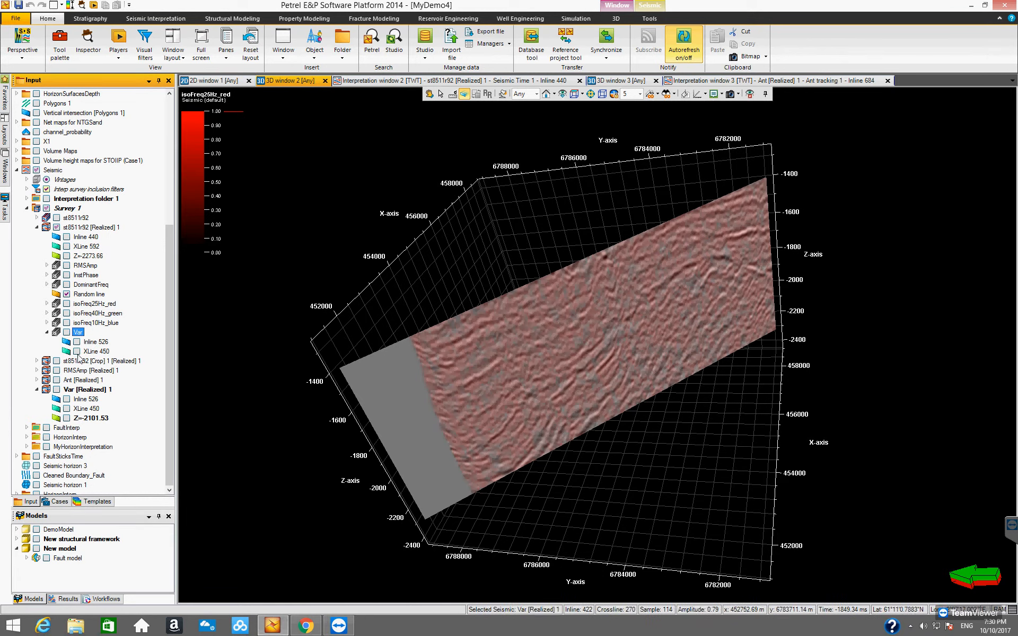
click(77, 352)
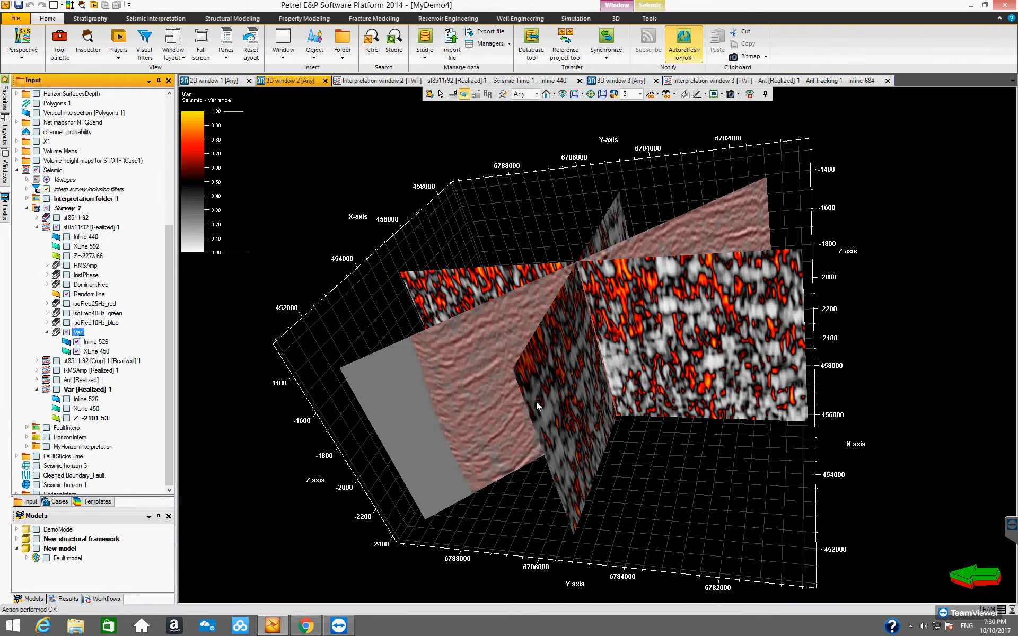
Inspect the Var volume through its XLine 450 plane and show its attribute parameters in the Inspector.
click(87, 41)
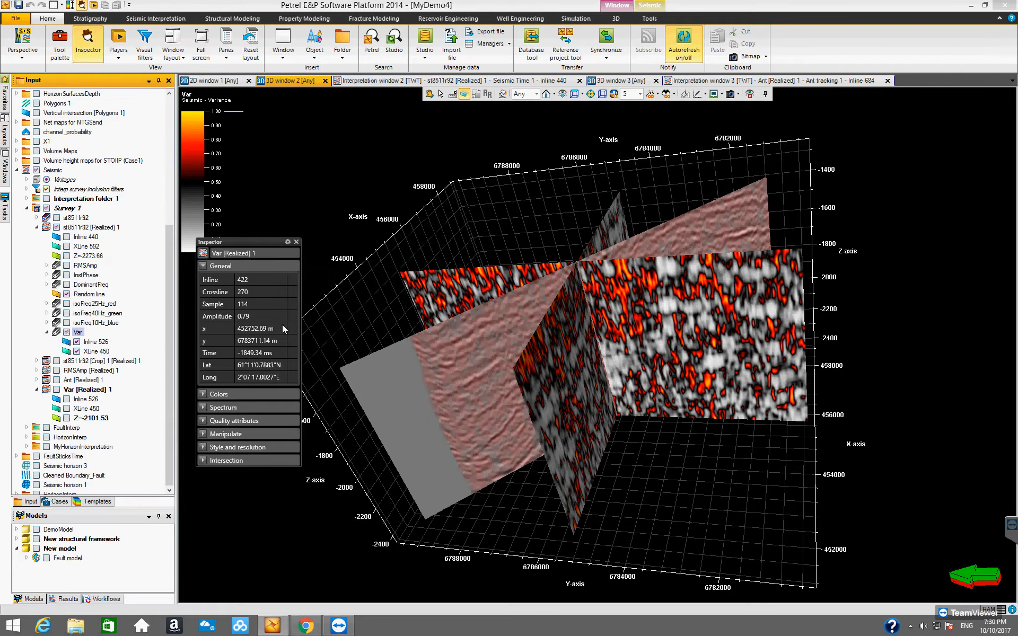
click(442, 96)
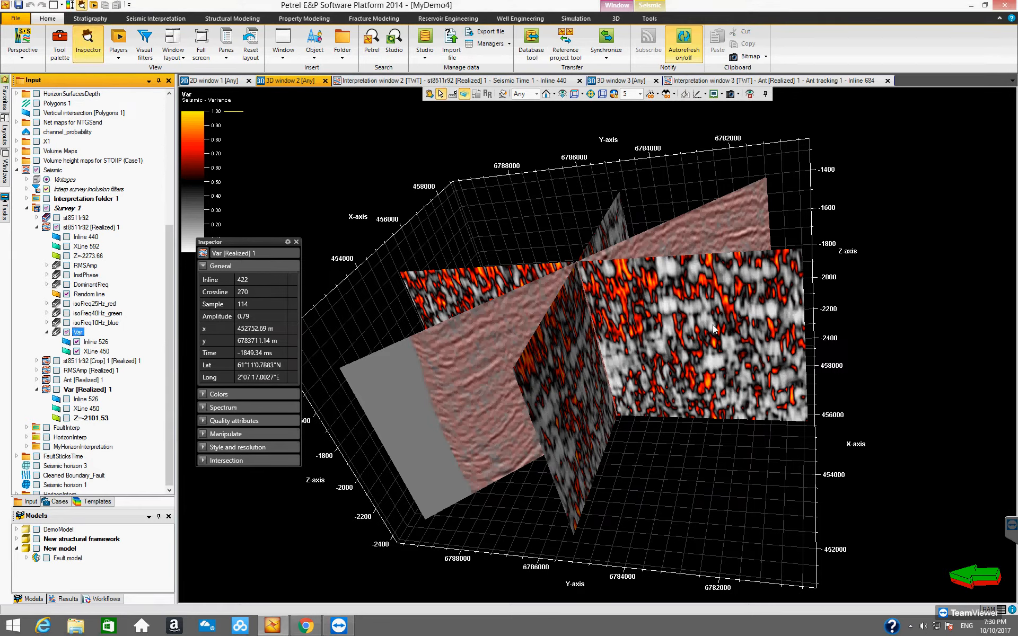
click(670, 346)
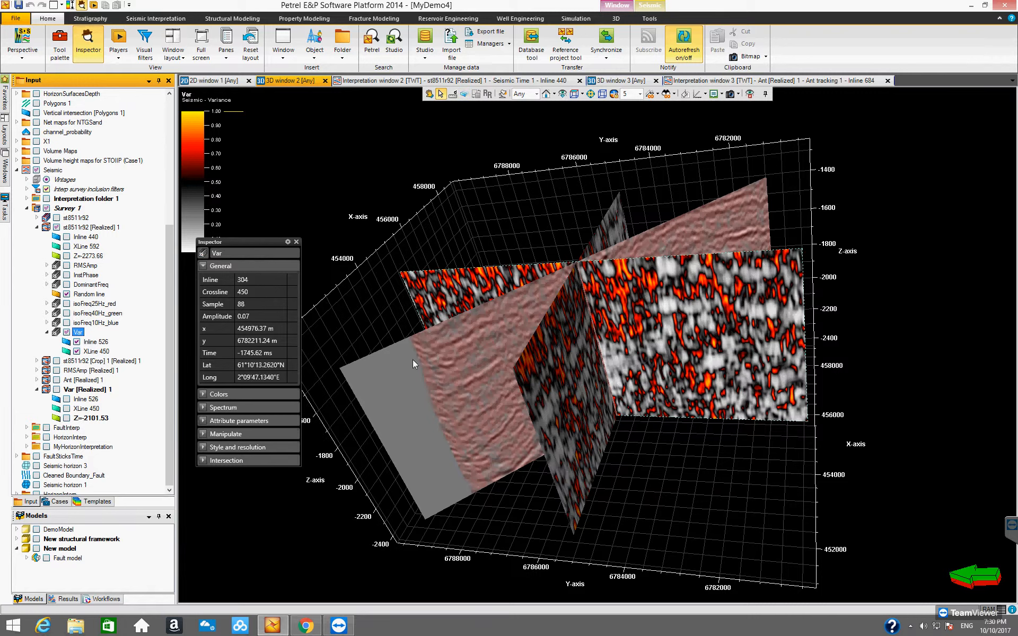
click(202, 420)
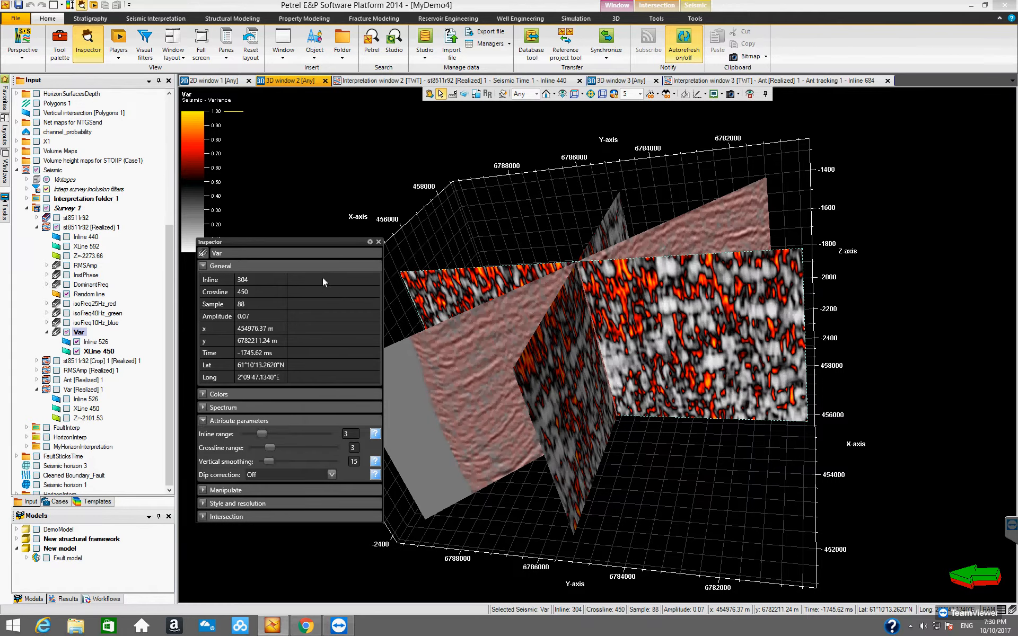
drag(320, 243, 310, 212)
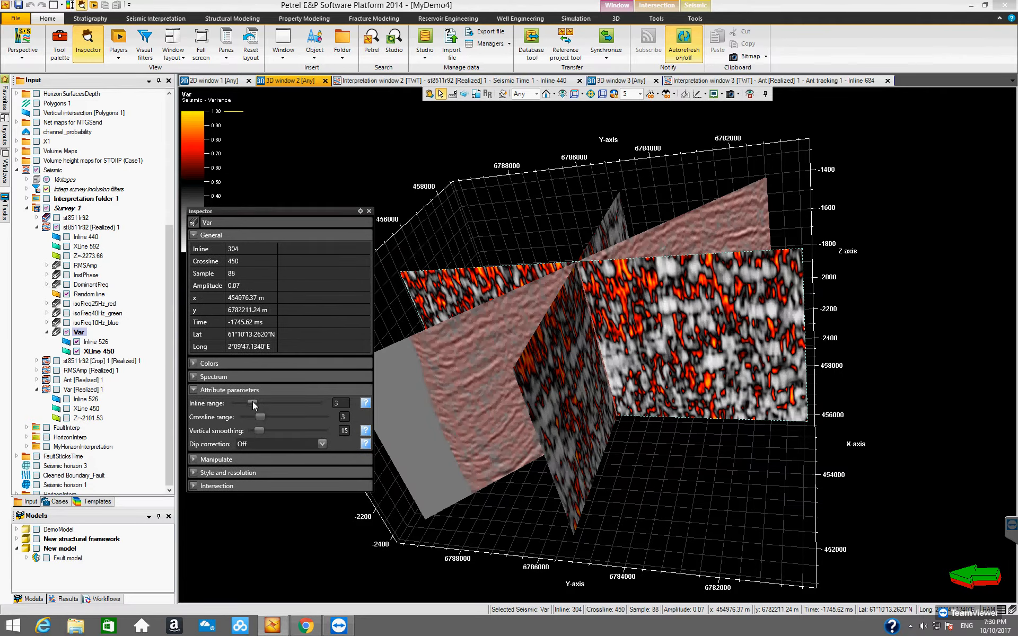
Set both the inline range and the crossline range of the Var attribute to 5.
double_click(336, 404)
text(5)
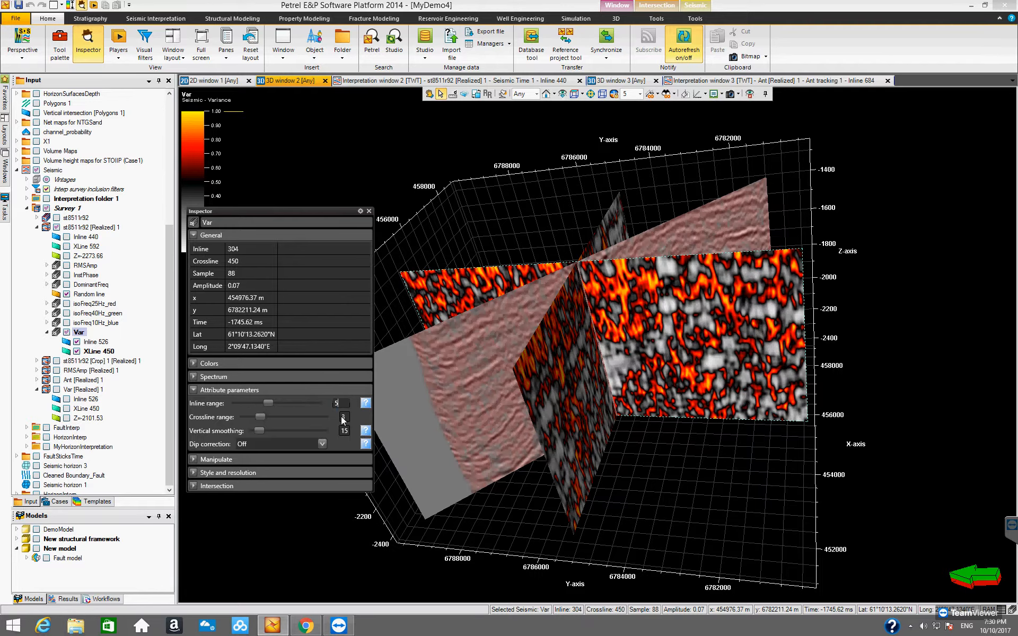
double_click(343, 417)
text(5)
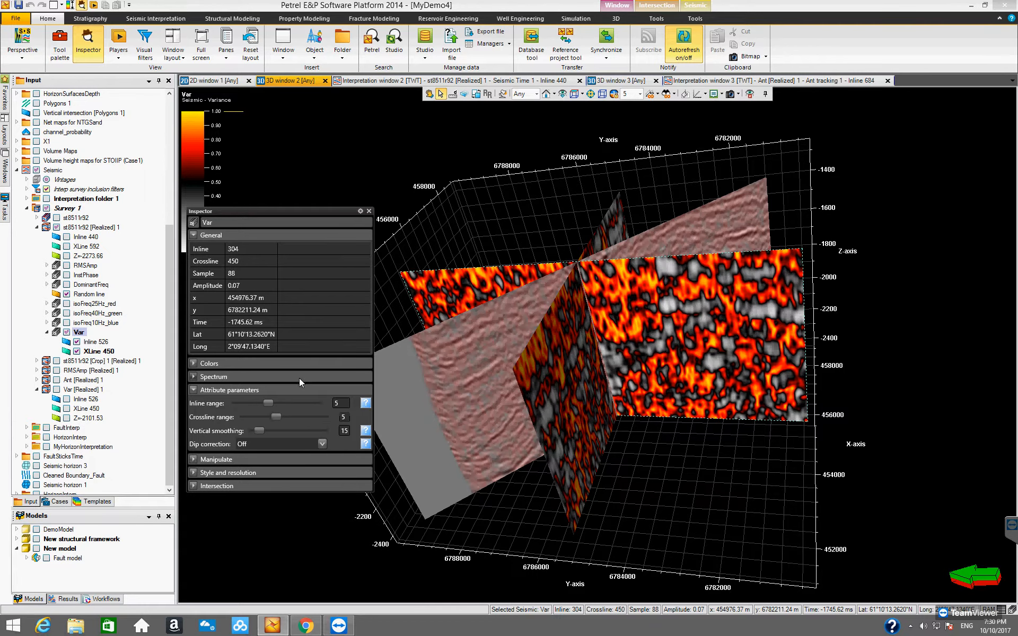
Set the Var inline range to 4 and back to 3, and return the crossline range to 3.
double_click(336, 404)
text(4)
double_click(336, 404)
text(3)
double_click(340, 417)
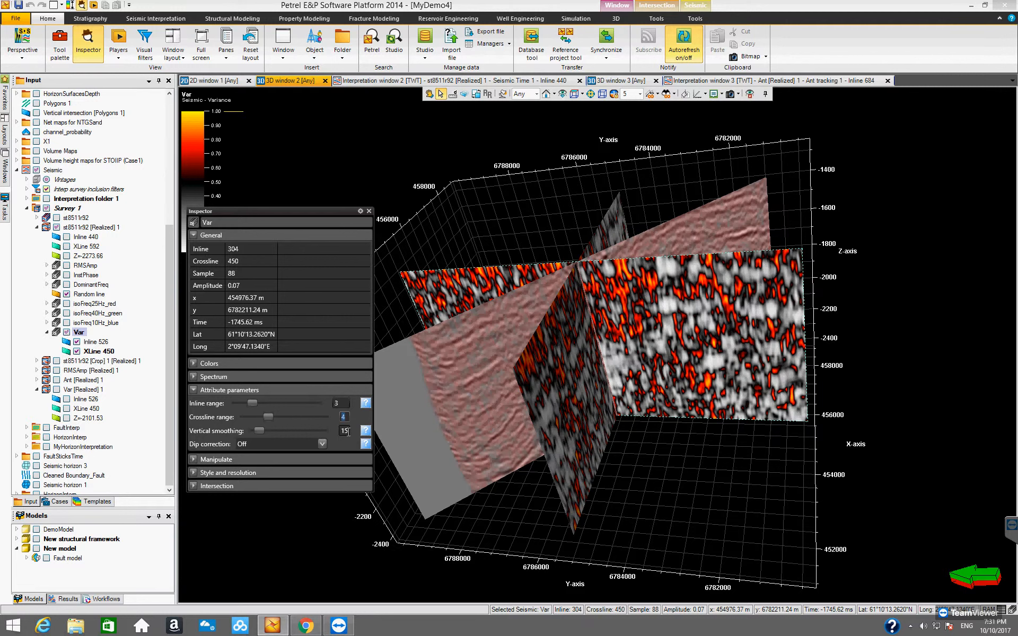
text(3)
mouse_move(365, 438)
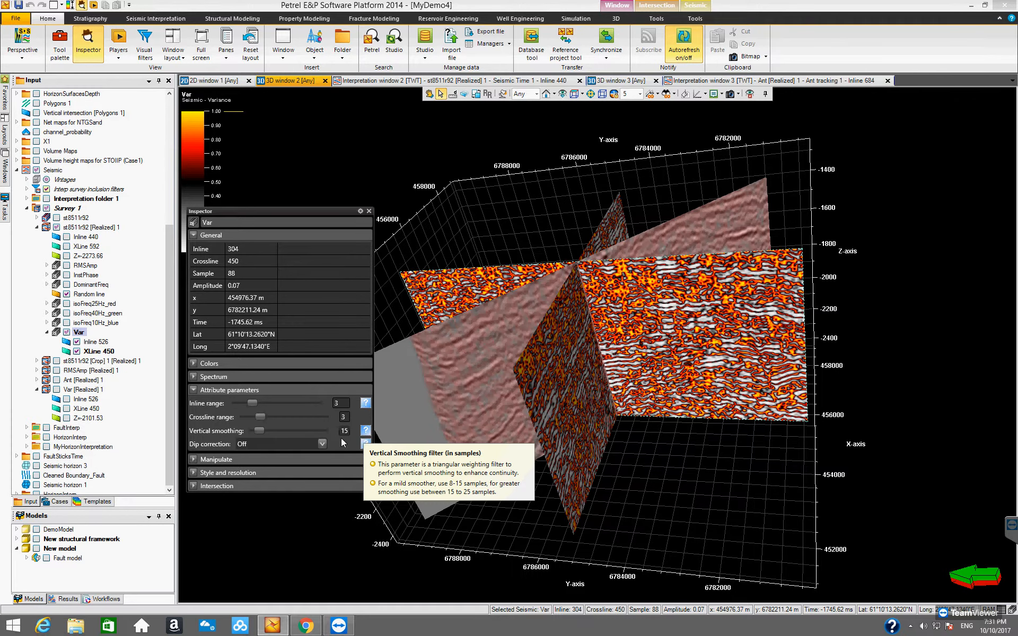
Try a vertical smoothing of 10 and then 20 on the Var attribute and inspect its slices.
click(347, 432)
key(BackSpace)
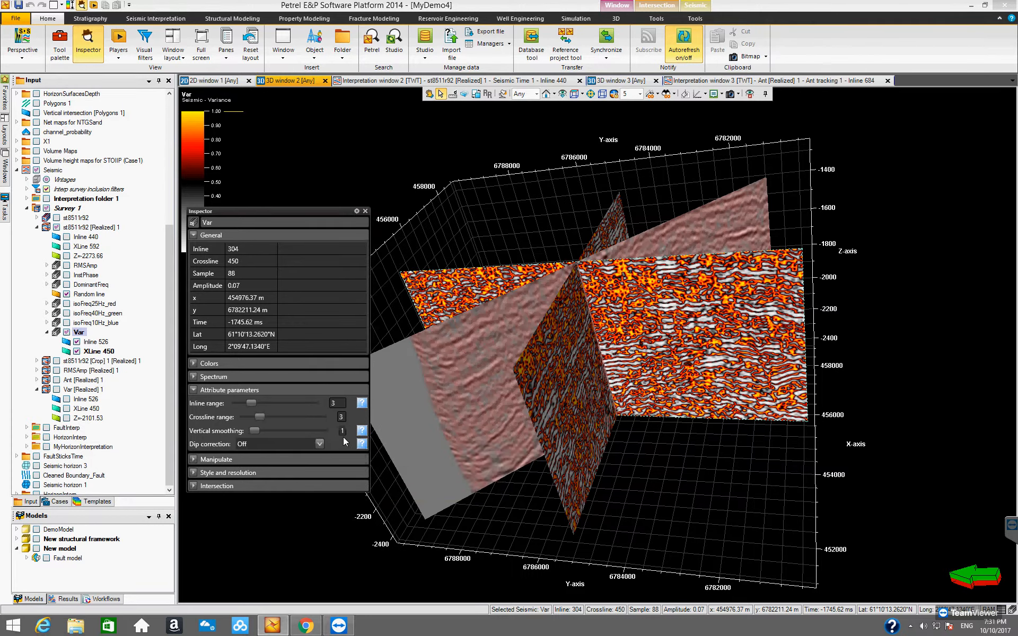
text(0)
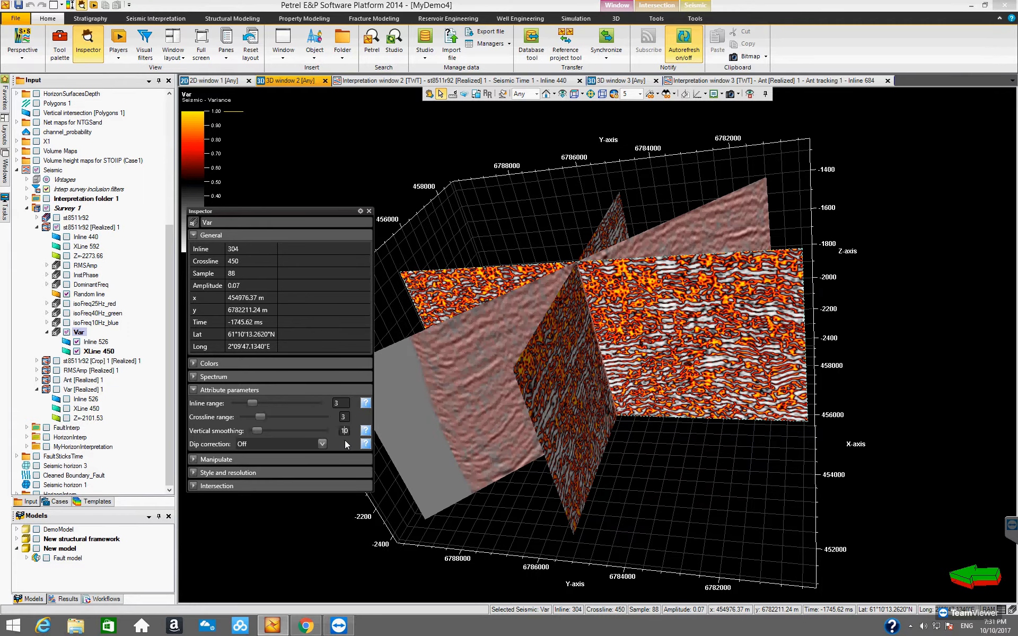
key(BackSpace)
text(2)
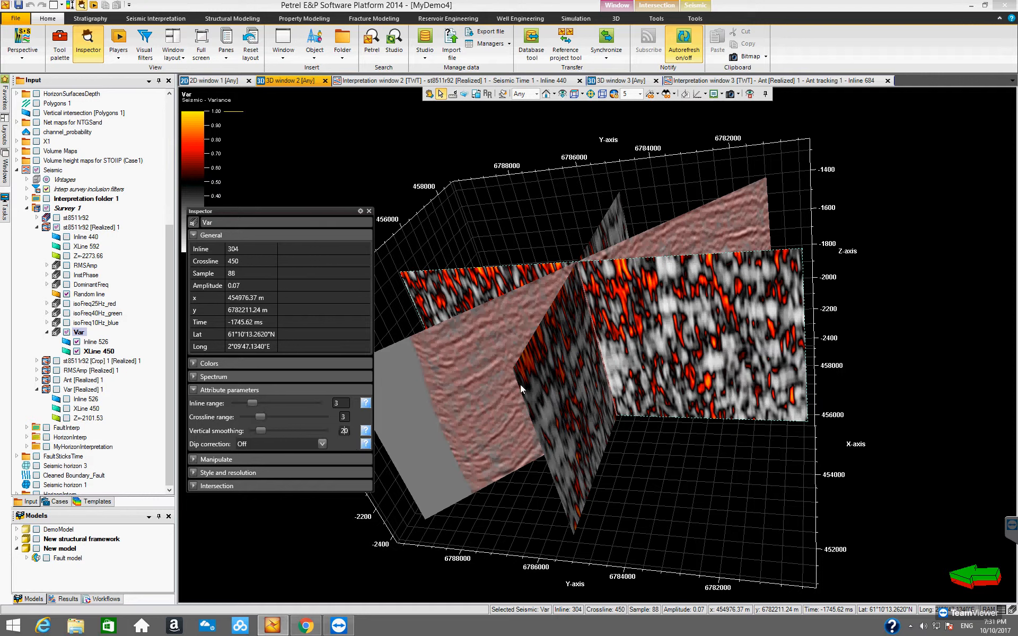
click(429, 94)
drag(580, 380, 352, 445)
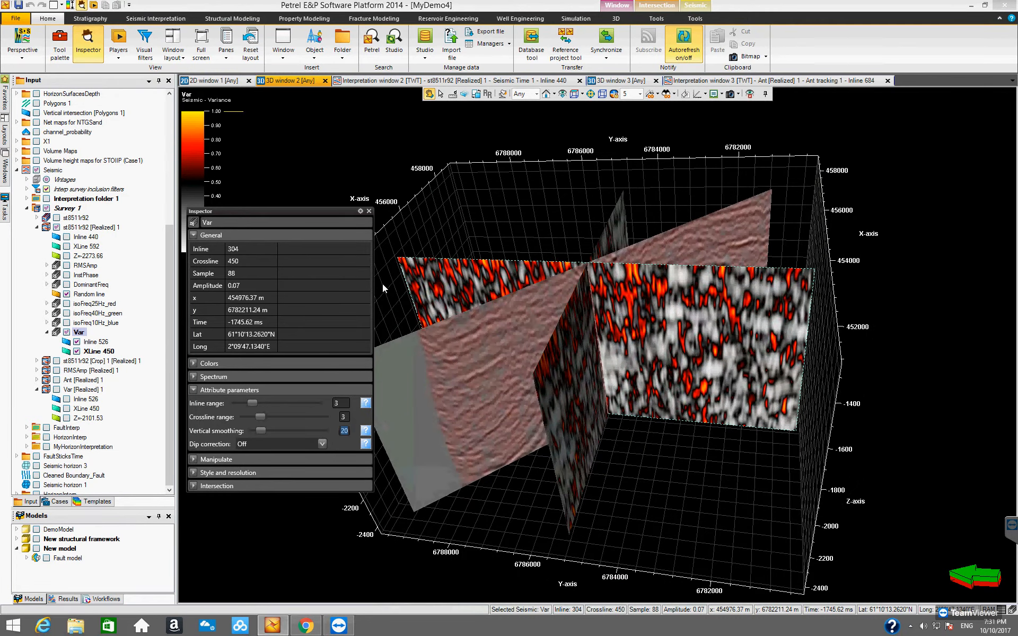
Set the vertical smoothing of the Var attribute to 15 and close the Inspector.
text(15)
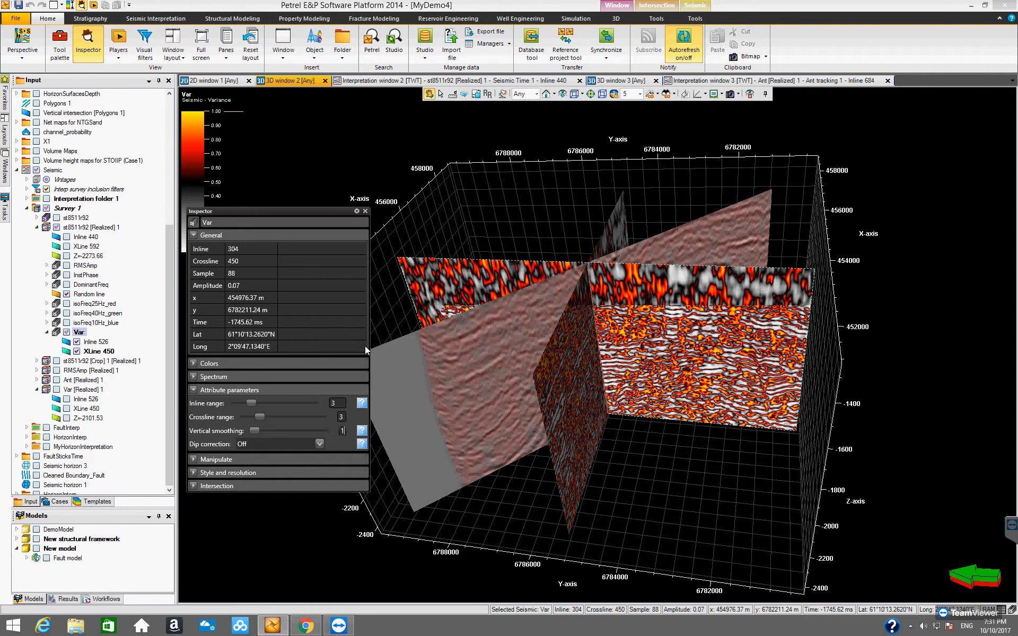
click(369, 211)
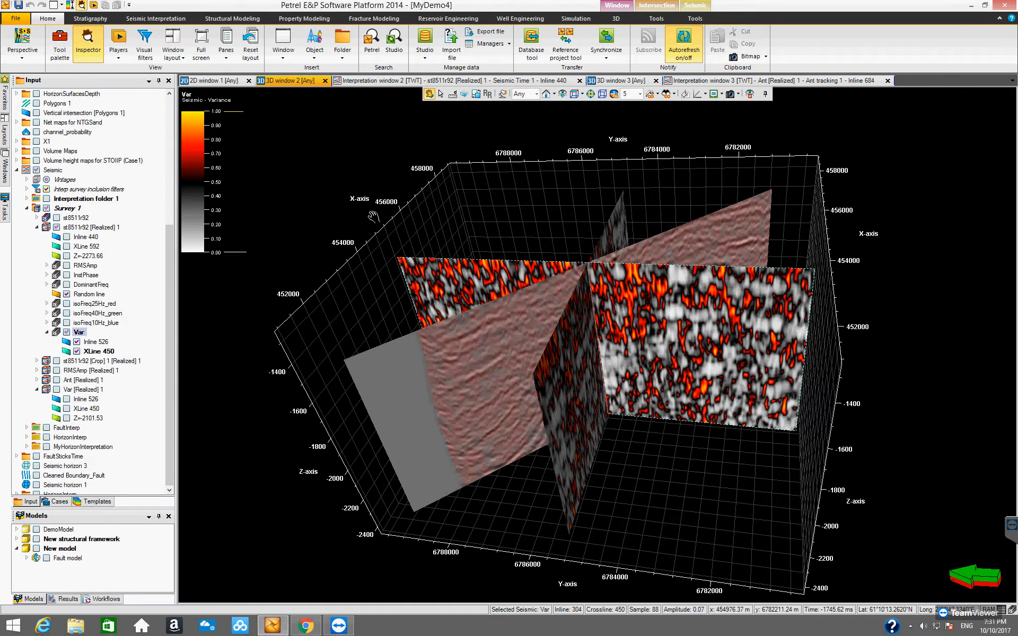
Hide the virtual Var volume and display only the Z=-2101.53 time slice of Var [Realized] 1.
click(47, 332)
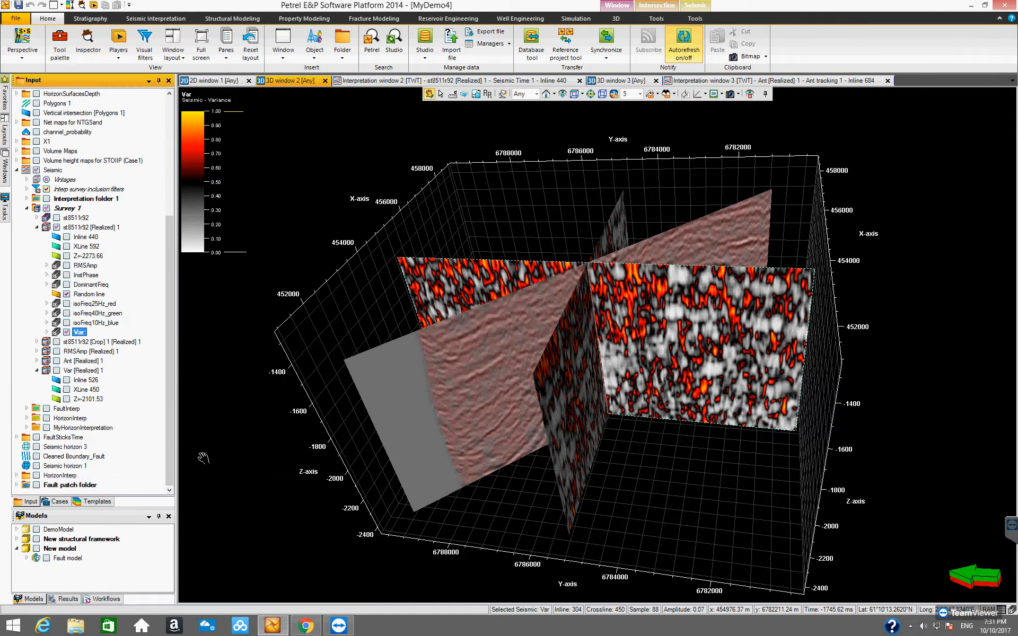
click(67, 333)
click(67, 333)
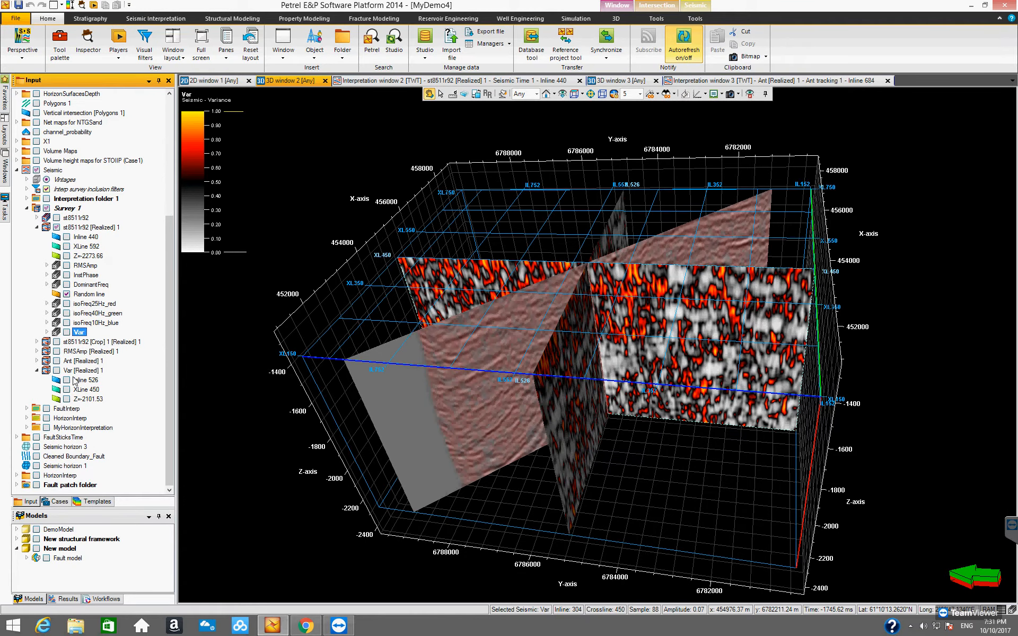
click(57, 370)
click(67, 381)
click(66, 381)
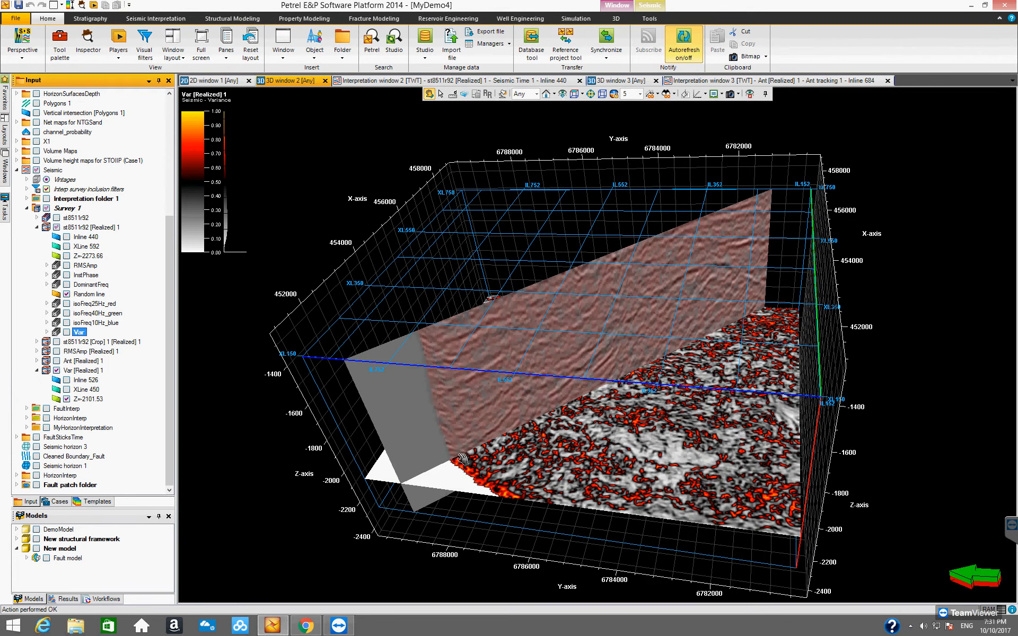
Turn on Visualize on intersection for the Z=-2101.53 slice and project isoFreq25Hz_red, isoFreq40Hz_green and isoFreq10Hz_blue together with Var [Realized] 1 onto it.
mouse_move(573, 486)
mouse_down()
mouse_move(578, 513)
mouse_move(572, 490)
mouse_up()
drag(554, 435, 586, 461)
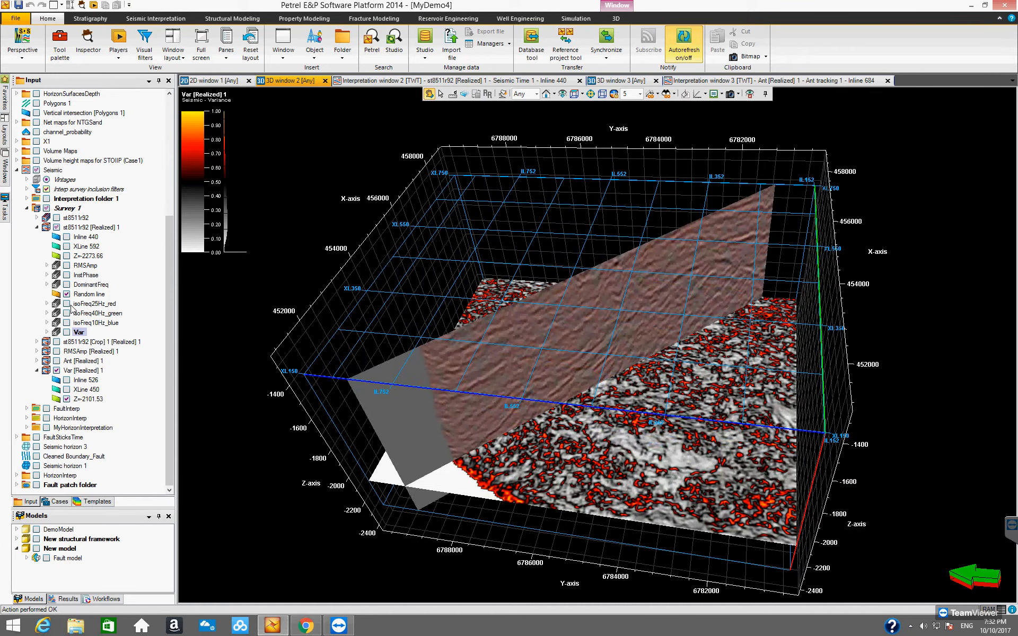
mouse_move(597, 461)
mouse_down()
mouse_move(596, 475)
mouse_move(594, 443)
mouse_up()
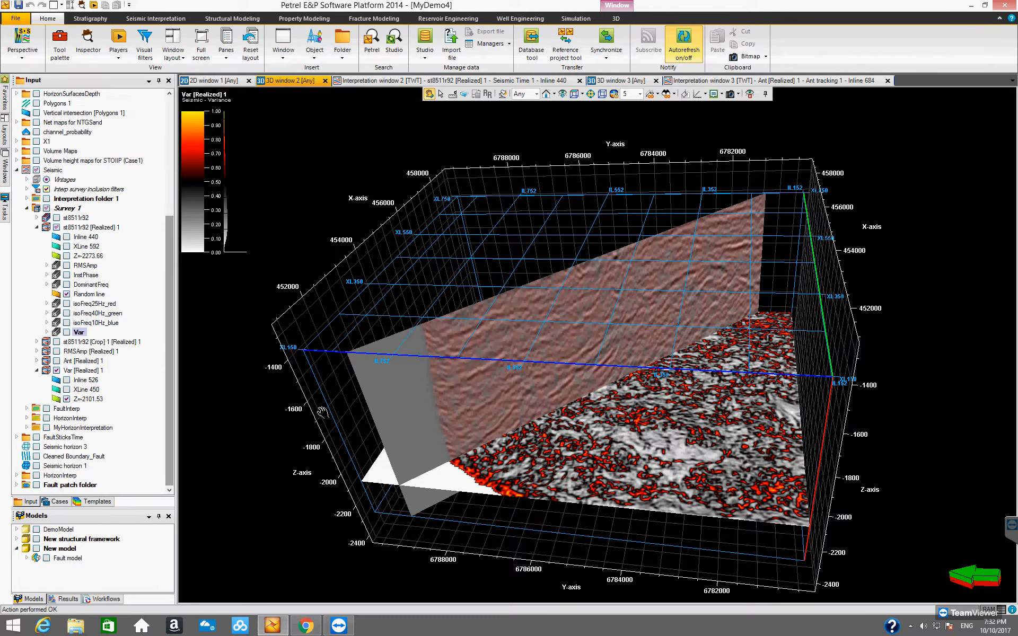
drag(584, 444, 261, 413)
click(93, 399)
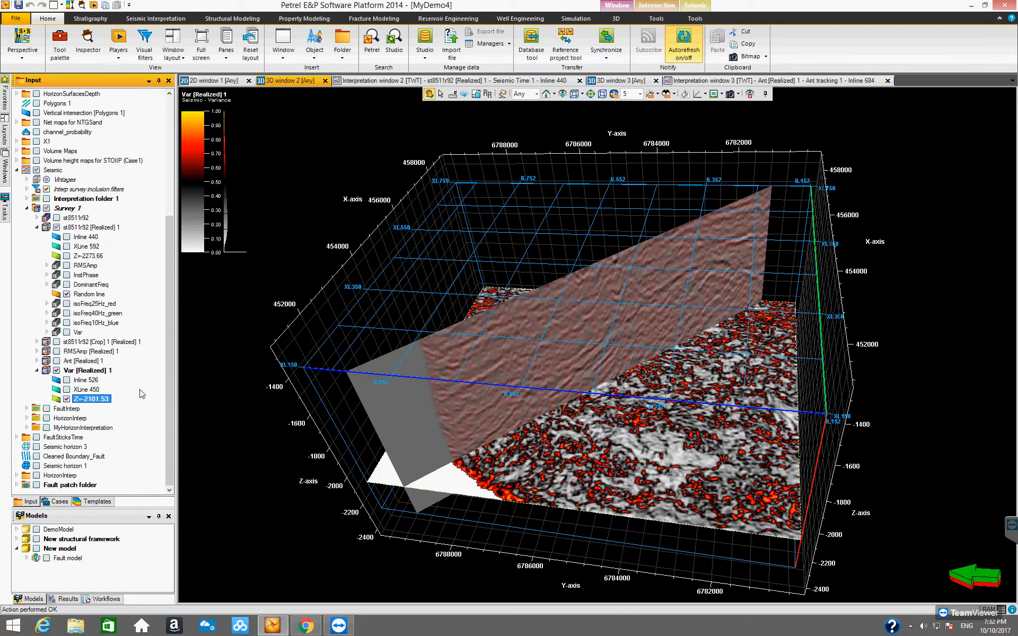
click(638, 22)
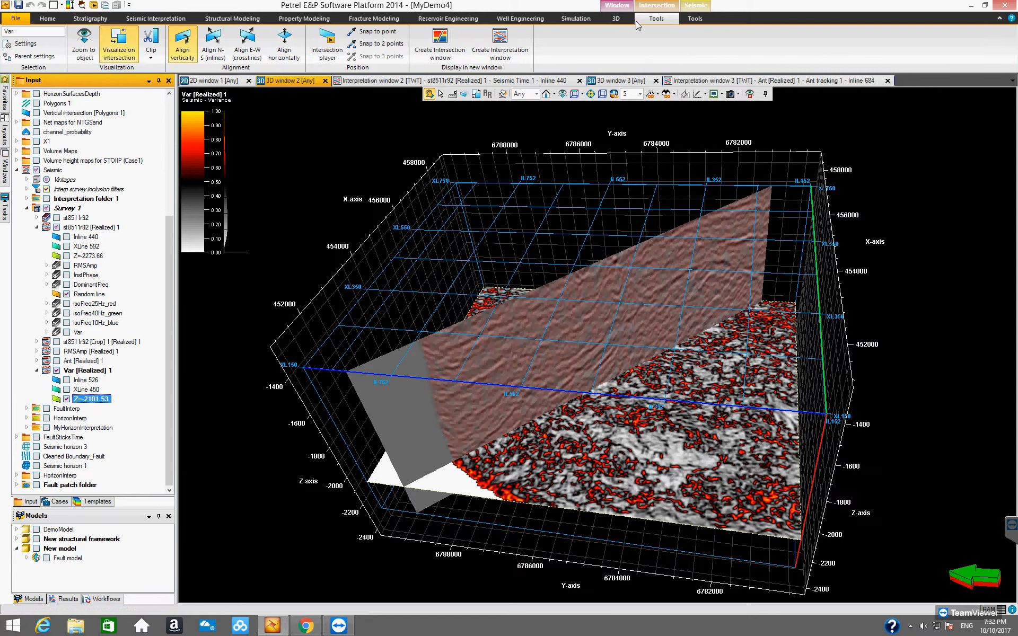
click(118, 53)
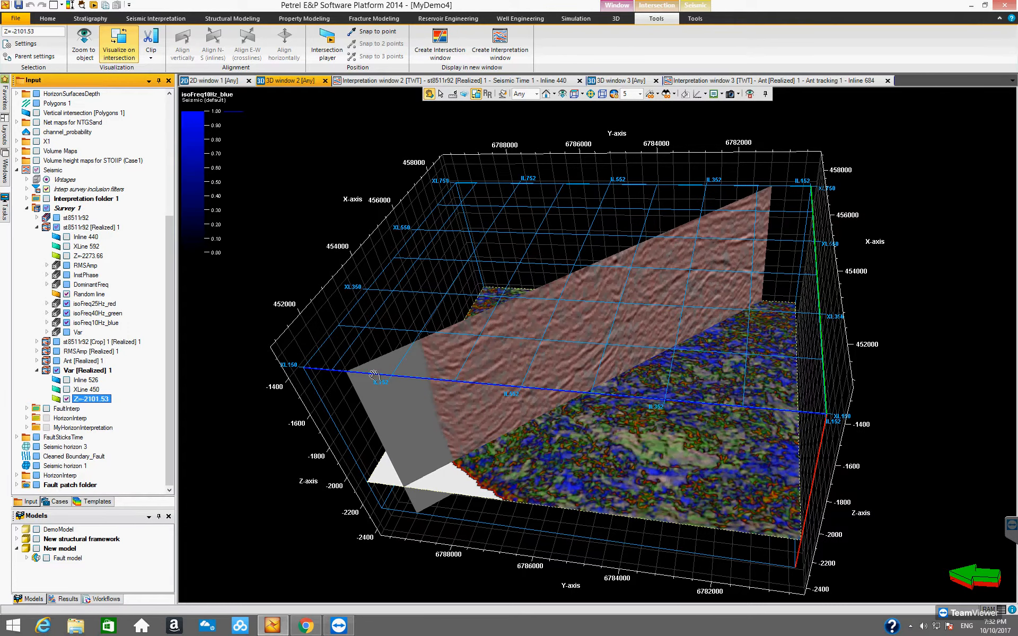
drag(589, 446, 613, 547)
drag(674, 538, 573, 329)
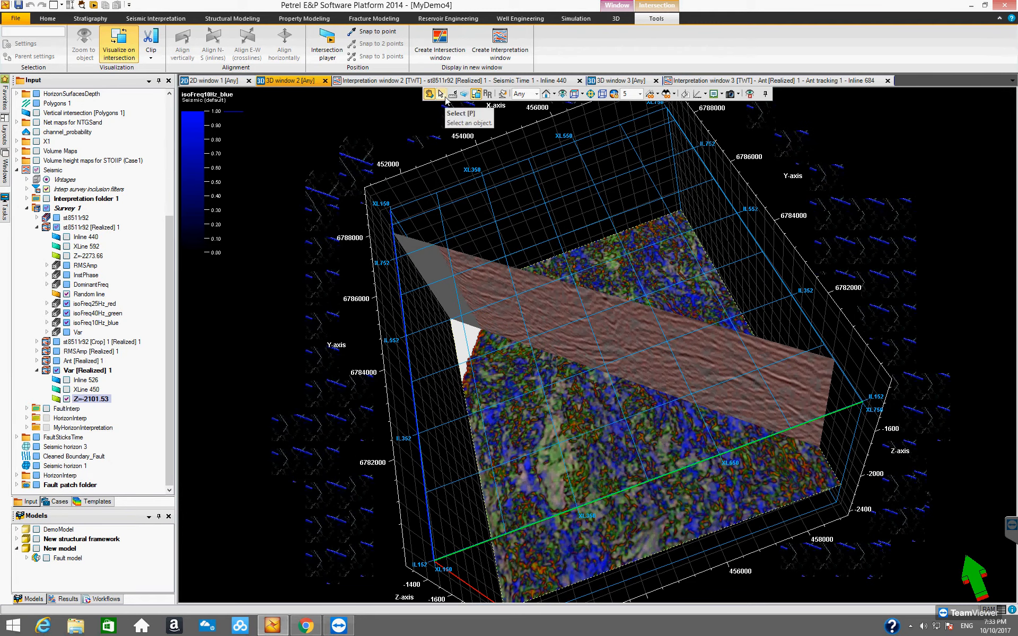
Move and rotate the Random line plane across the blended time slice, ending with it cutting diagonally across the low-crossline side.
click(463, 96)
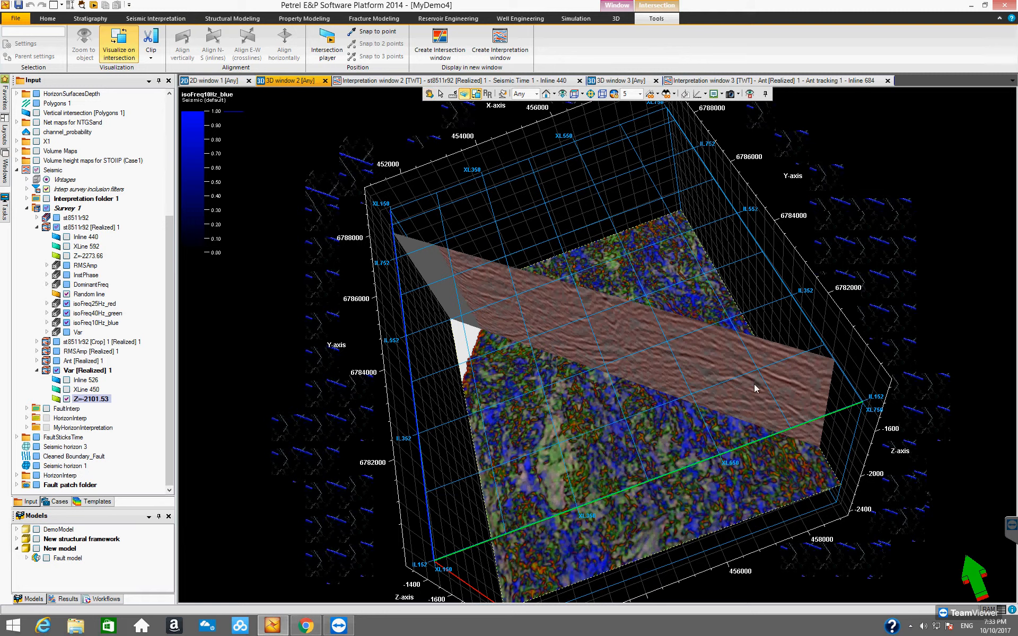
click(790, 372)
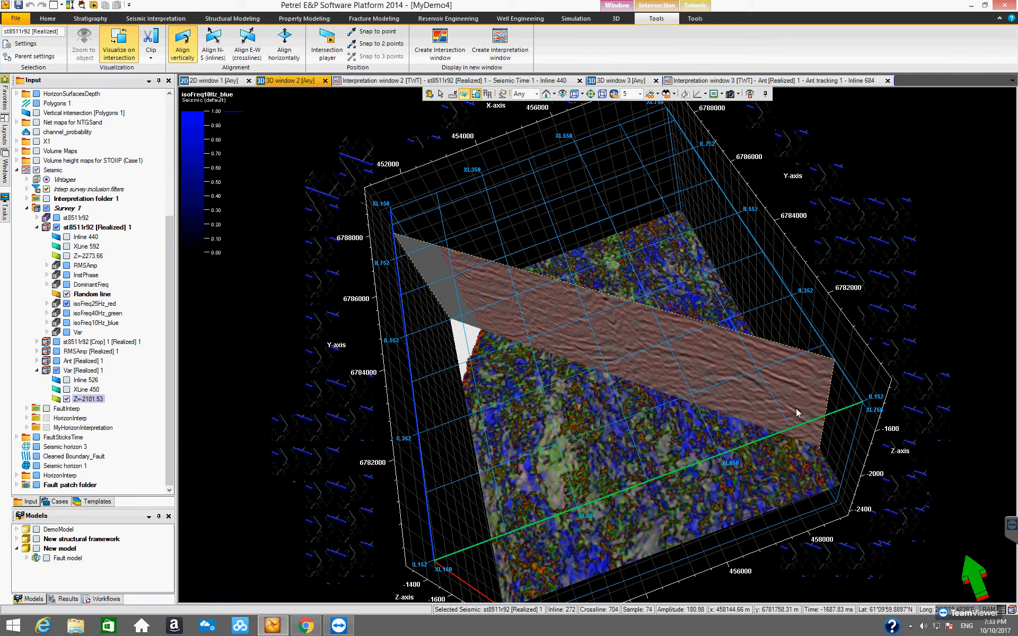
drag(797, 412, 713, 459)
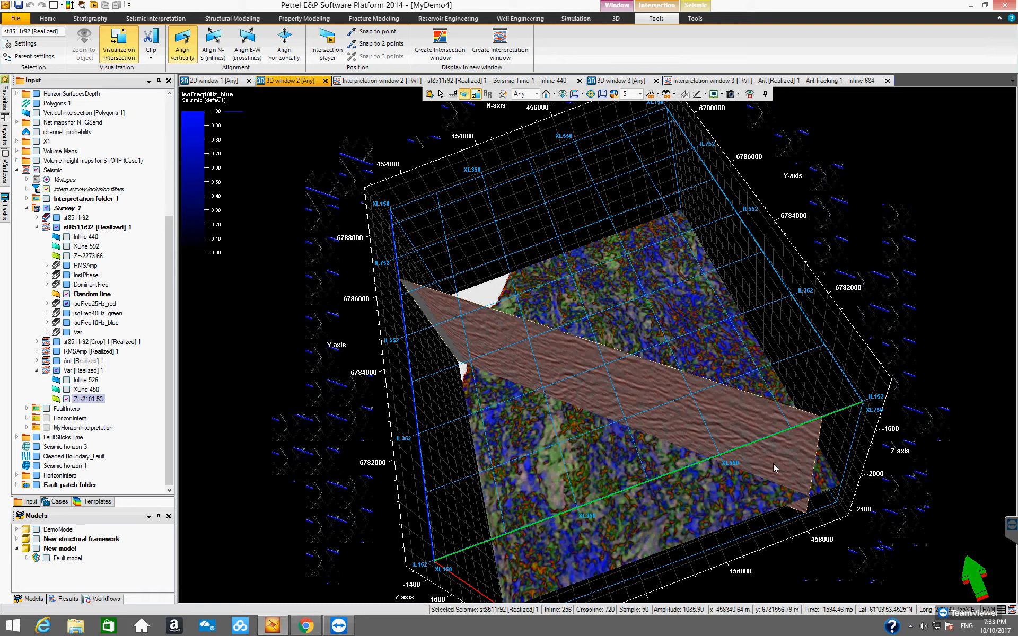
drag(788, 452, 806, 435)
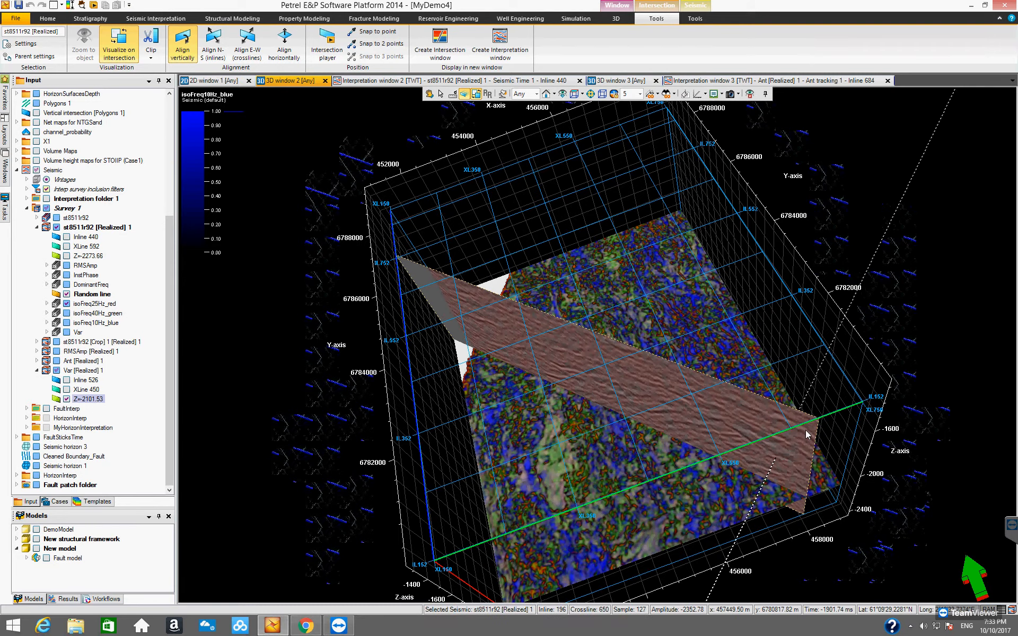
drag(829, 372, 600, 503)
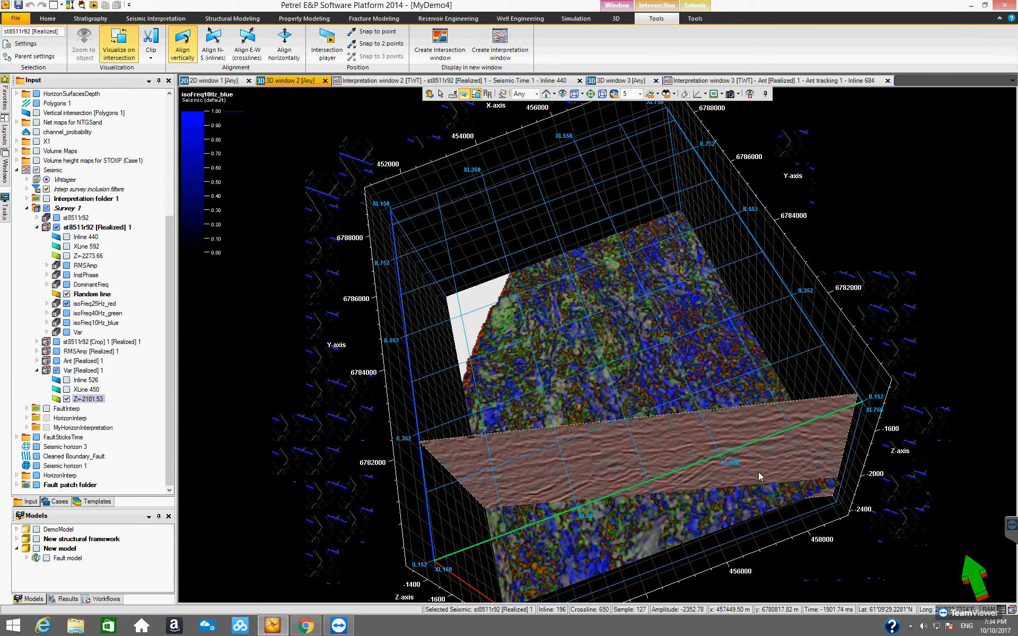
drag(808, 447, 765, 479)
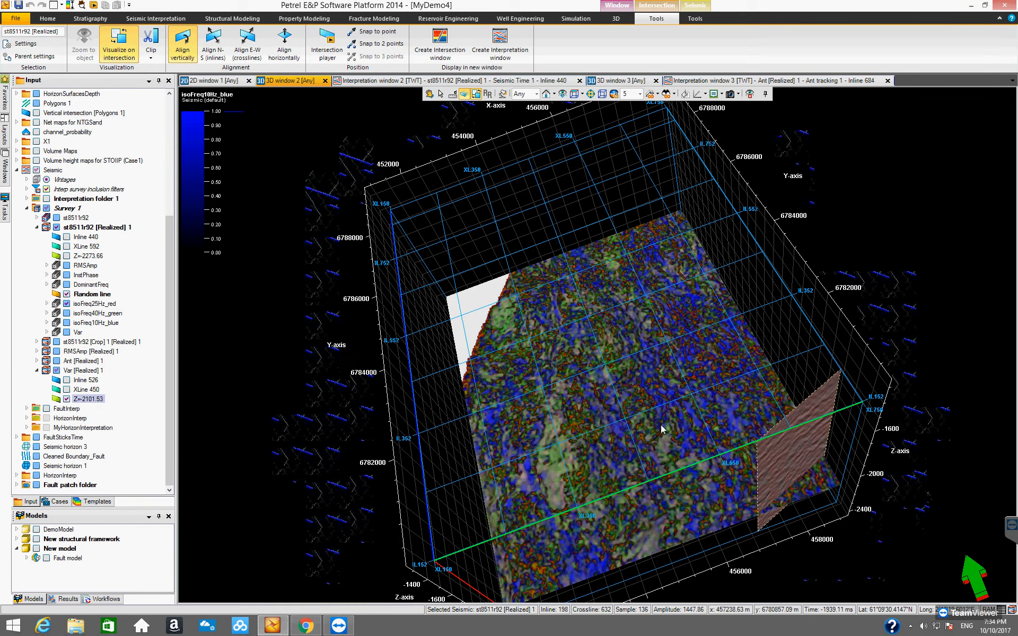
drag(658, 427, 487, 336)
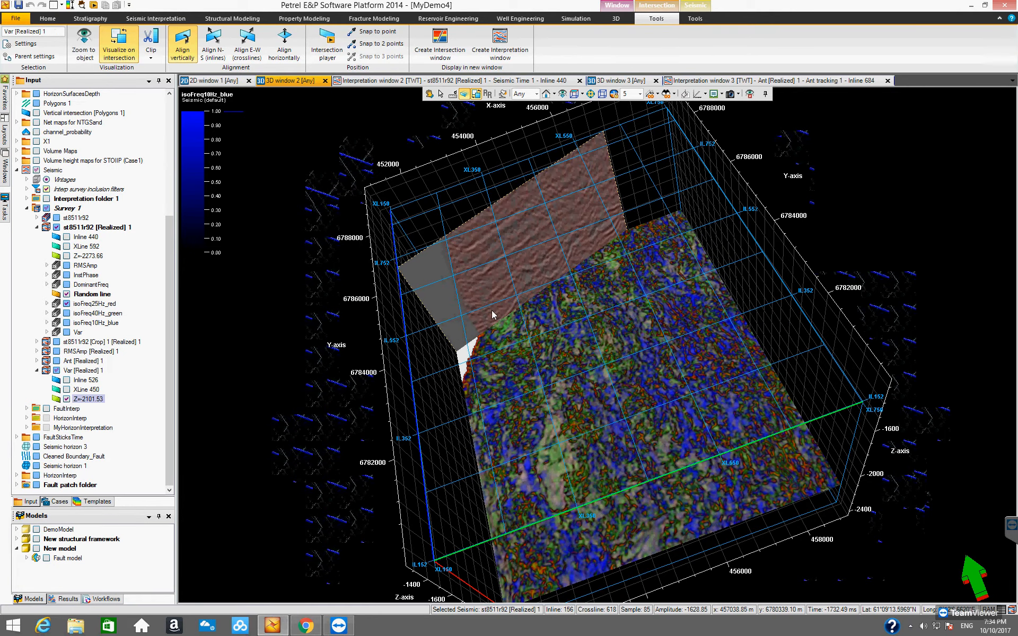
drag(507, 328, 615, 340)
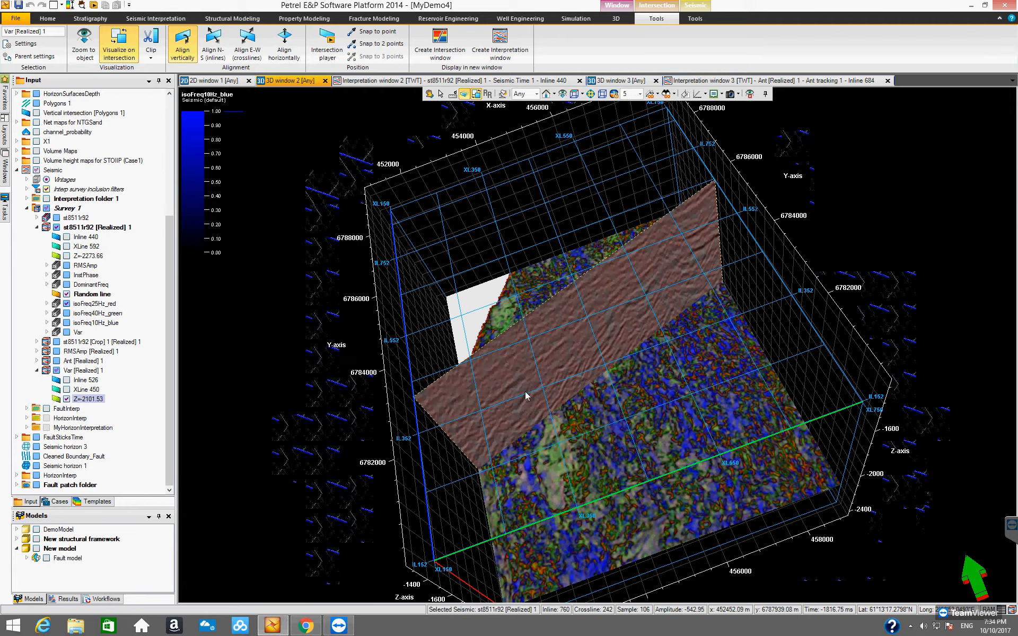
drag(553, 404, 528, 415)
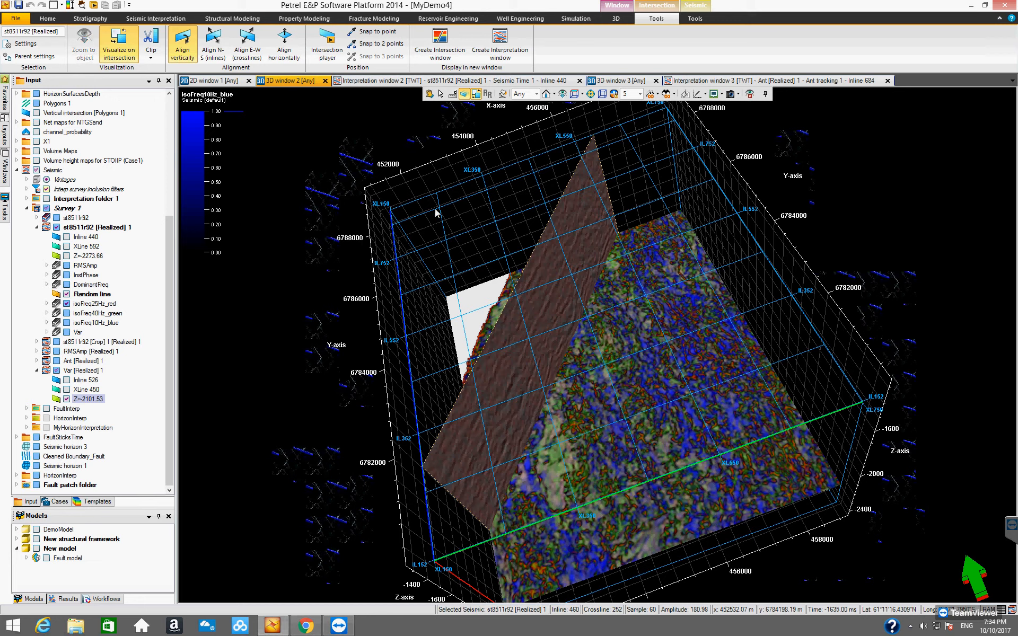
Shift the Random line plane toward the higher inlines at the back of the survey.
click(430, 94)
drag(590, 399, 536, 427)
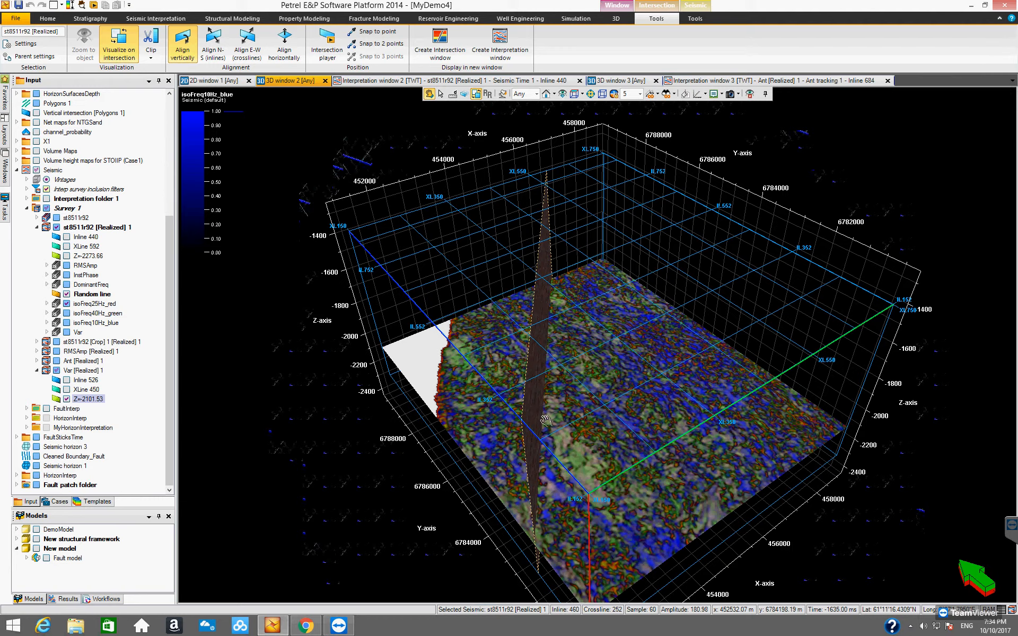
drag(610, 474, 422, 122)
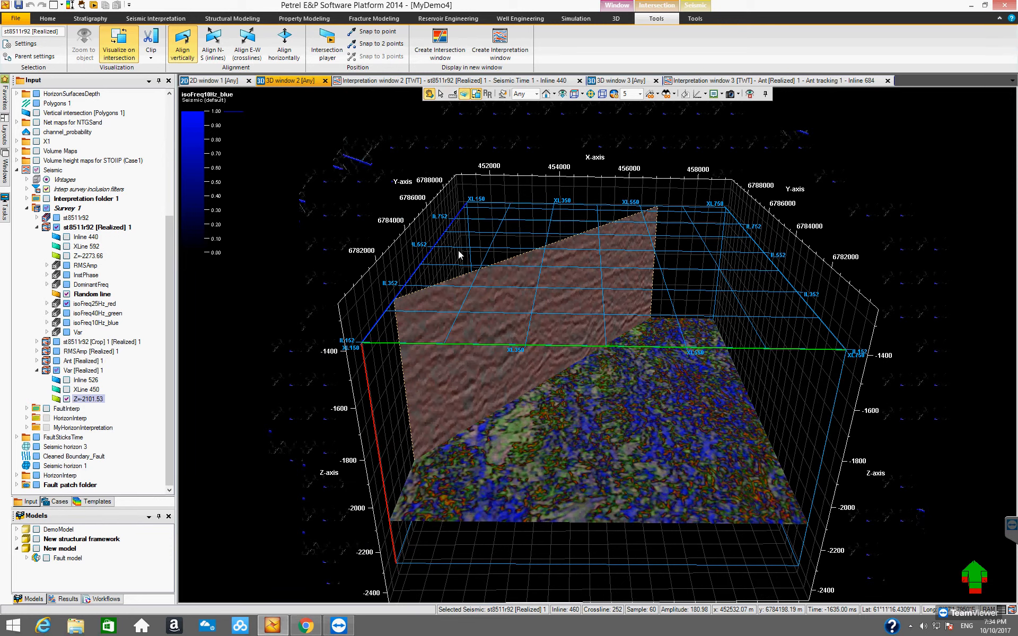
drag(483, 323, 462, 281)
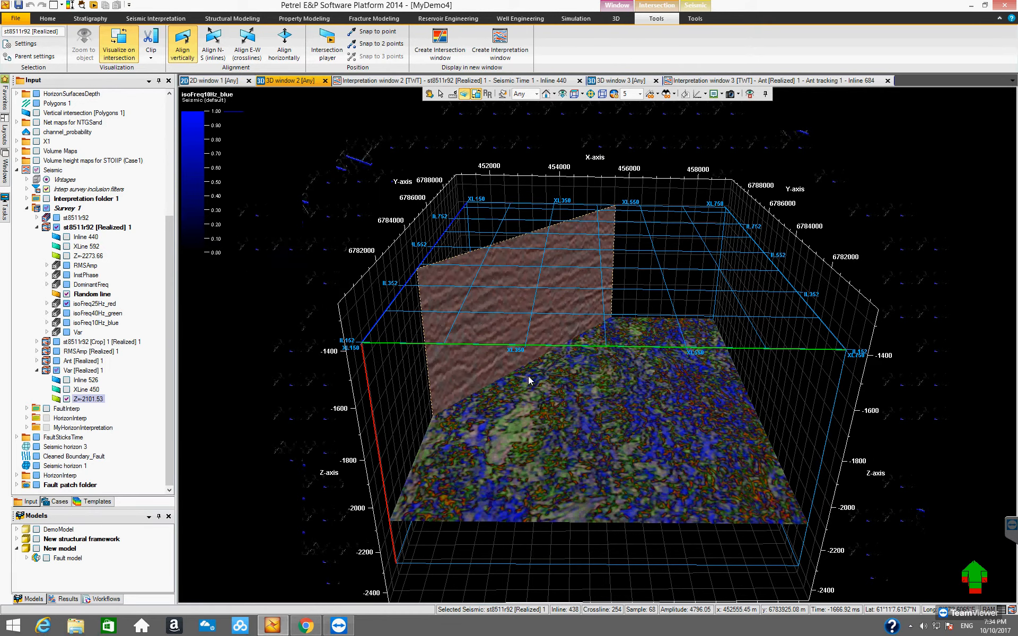
Move the blended Var [Realized] 1 time slice up to Z=-2053.49.
key(Escape)
drag(582, 459, 583, 398)
drag(666, 465, 540, 407)
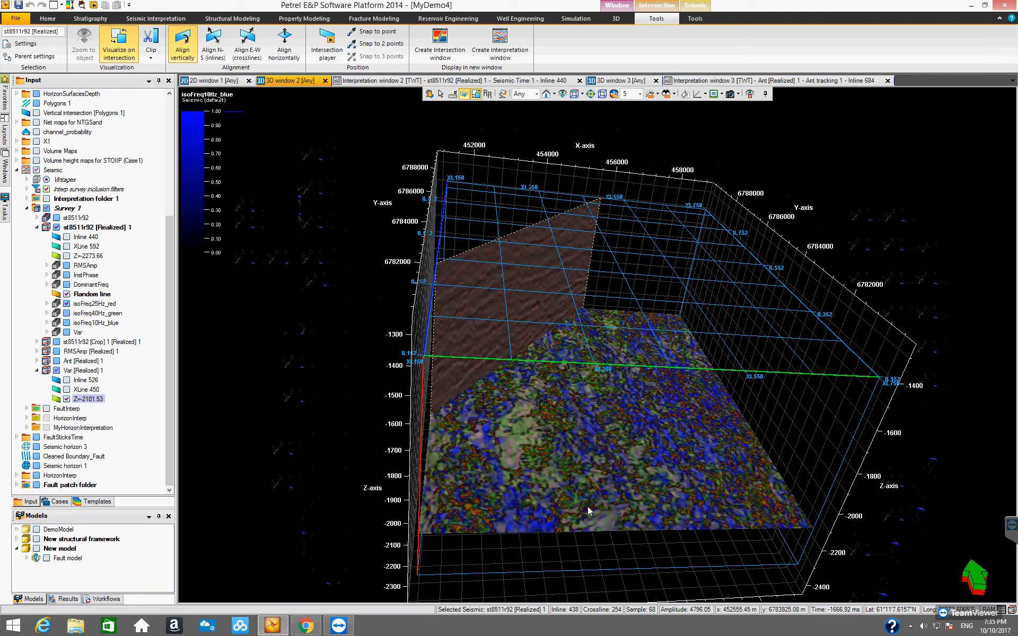
click(591, 508)
drag(590, 497, 590, 495)
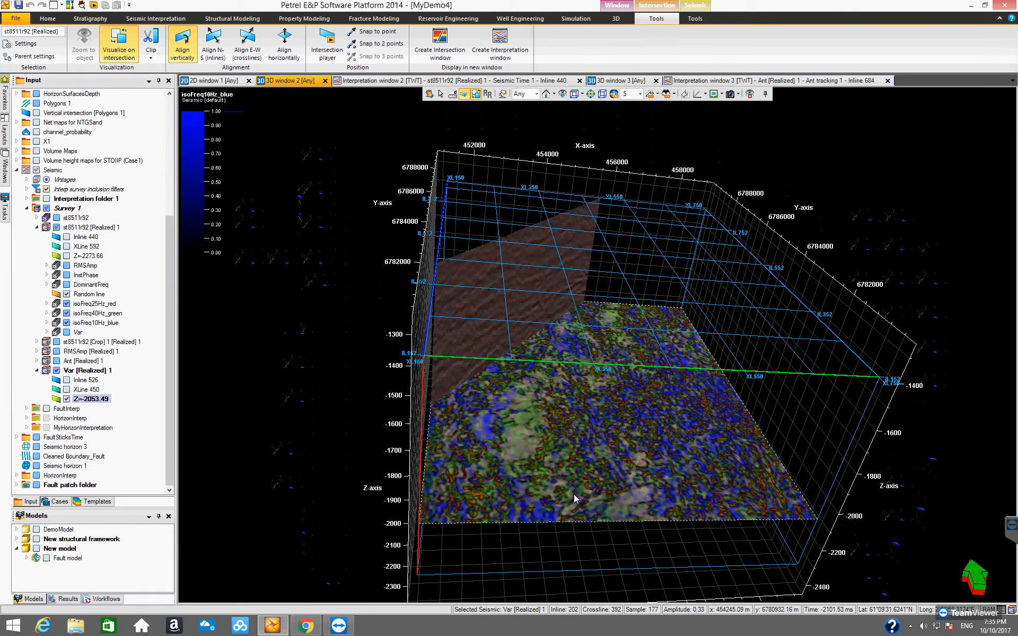
Raise the blended time slice farther to Z=-1769.28 to examine the shallower level in plan view.
key(Escape)
drag(563, 478, 528, 553)
drag(537, 520, 538, 517)
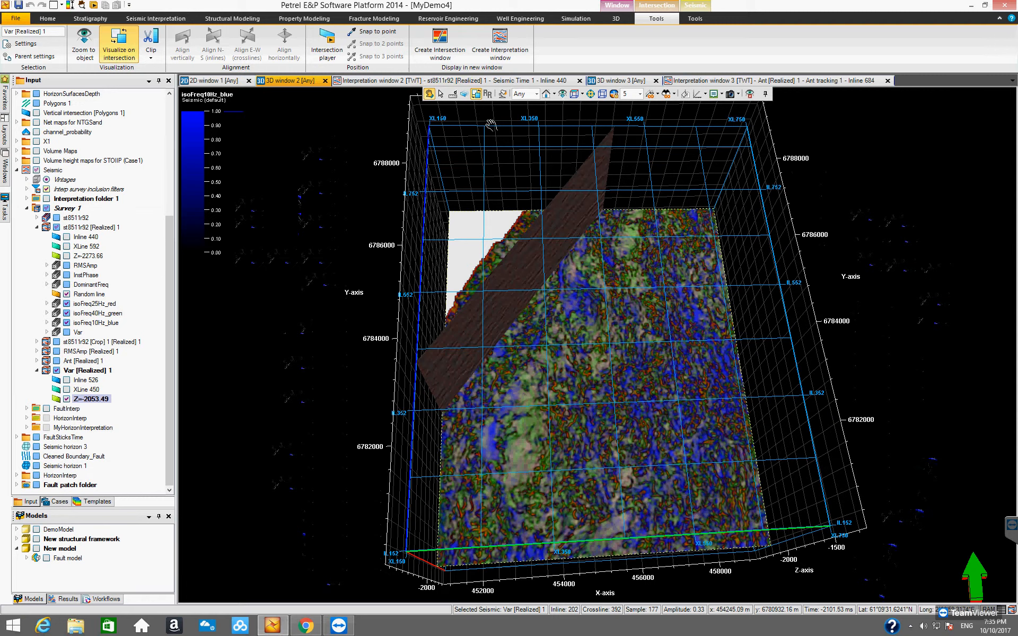
click(464, 94)
drag(648, 476, 624, 455)
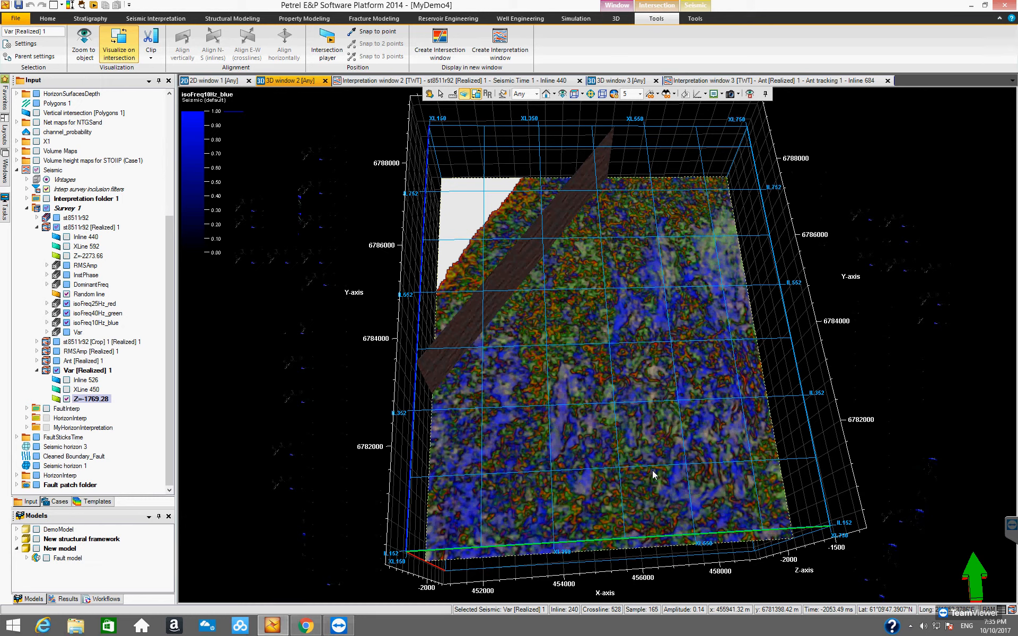
Examine the blended Z=-1769.28 slice from several angles and hide the Var [Realized] 1 overlay on it.
key(Escape)
drag(590, 470, 656, 307)
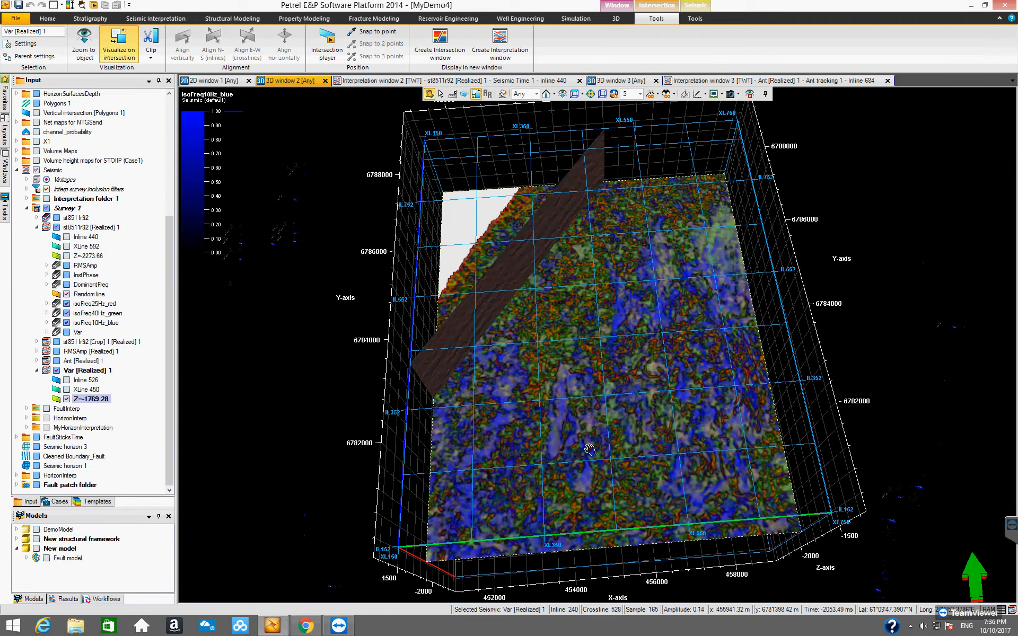
drag(590, 445, 674, 369)
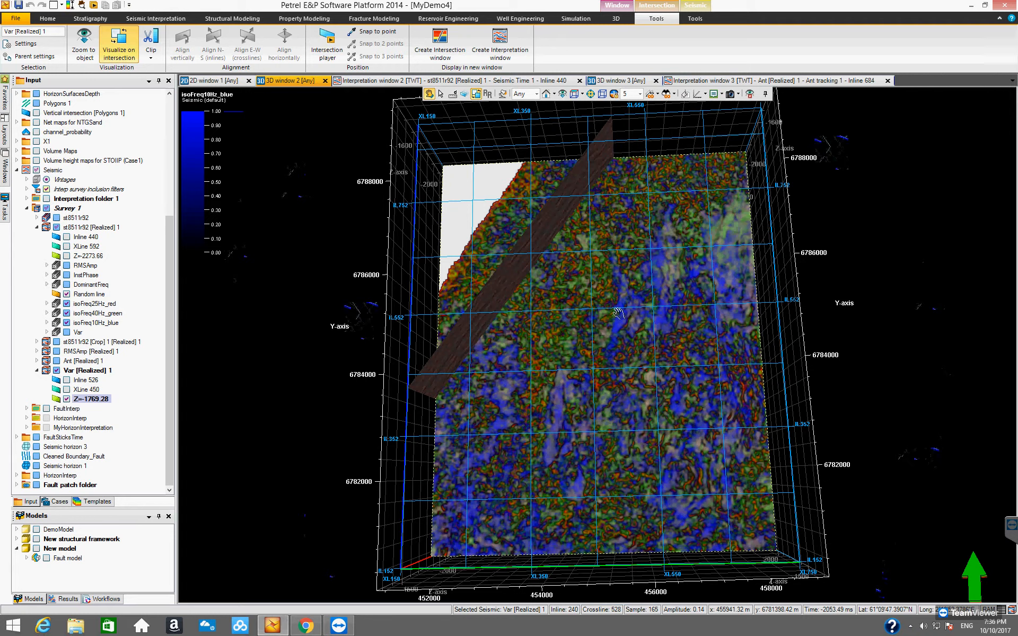
drag(656, 355, 667, 430)
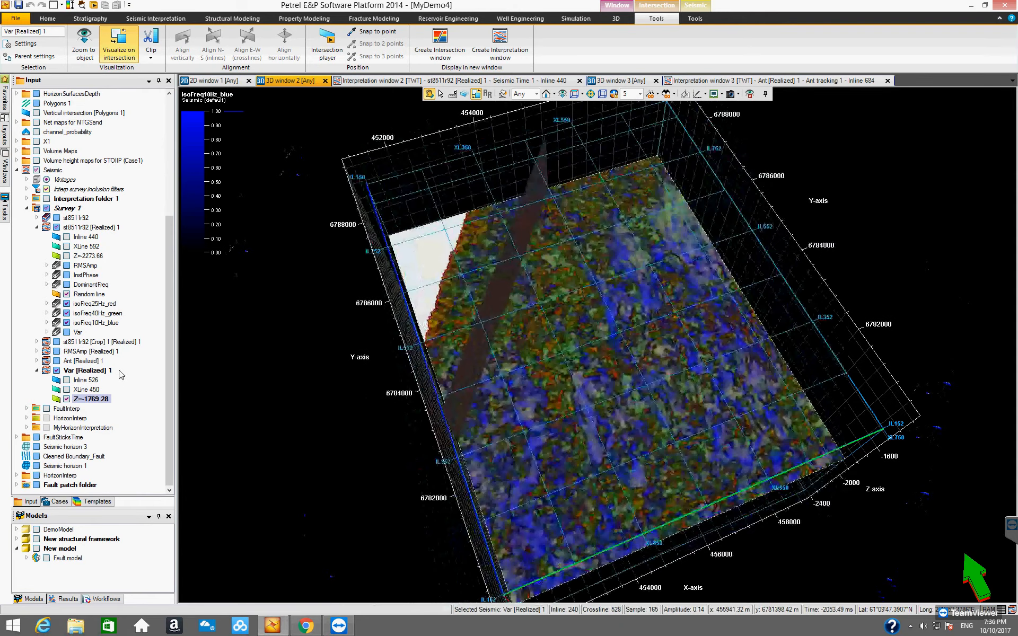
click(57, 372)
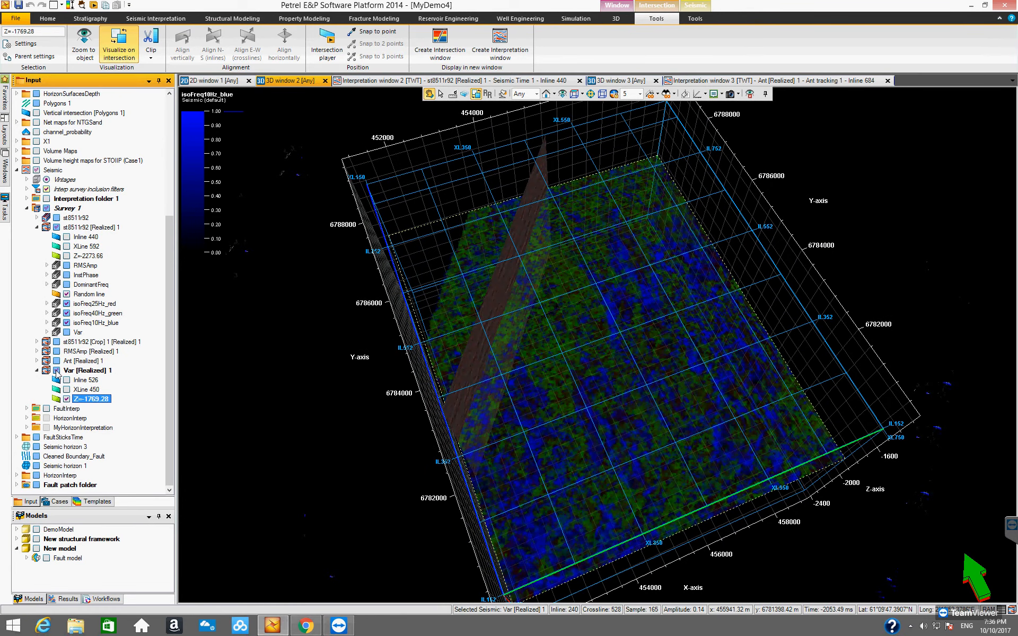
Recheck the Var [Realized] 1 overlay on the Z=-1769.28 slice, and clear the slice and its iso-frequency overlays from the 3D view.
click(57, 371)
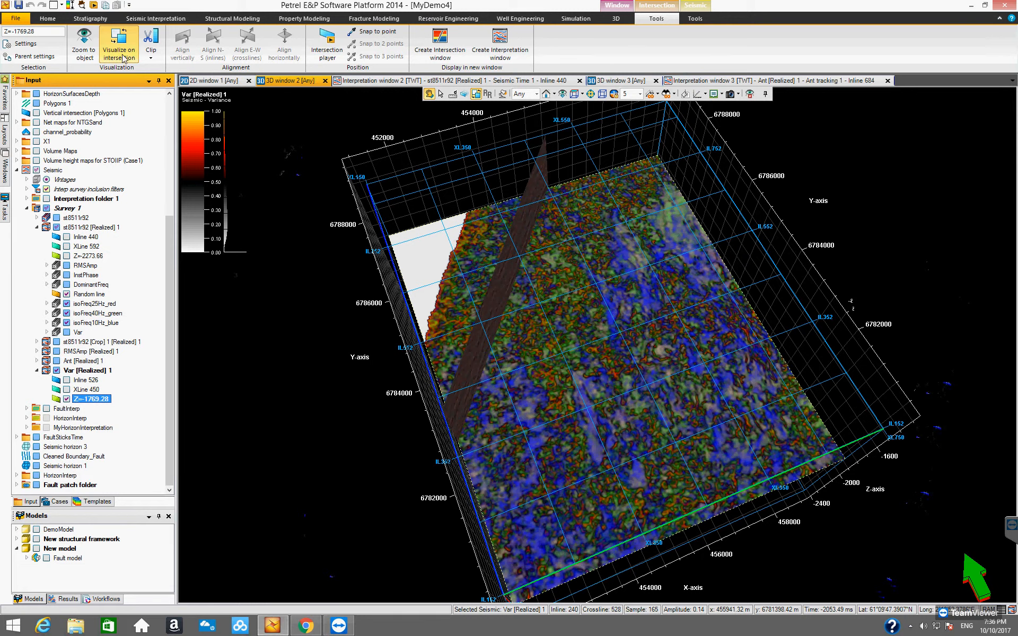
mouse_move(617, 380)
mouse_down()
mouse_move(612, 348)
mouse_move(601, 393)
mouse_up()
click(67, 399)
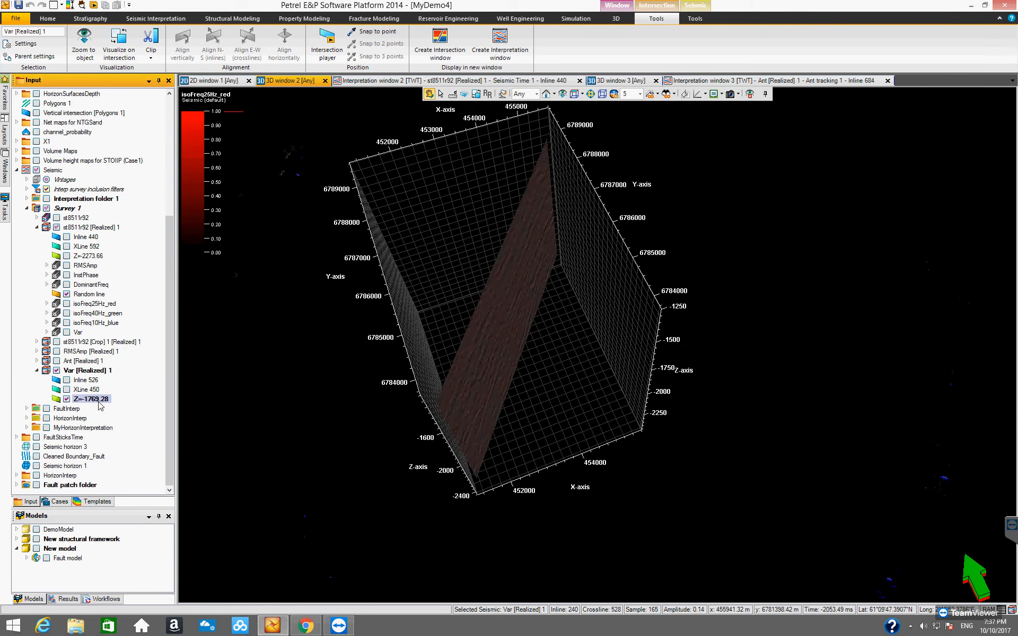
click(37, 370)
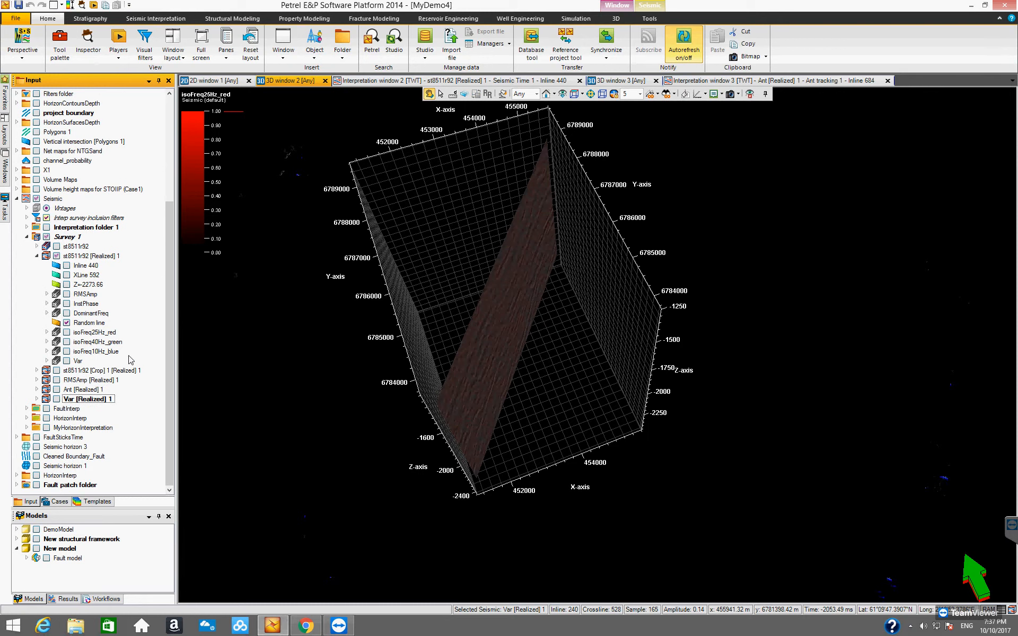
Display Inline 526 and XLine 450 of the virtual Var attribute volume in the 3D window.
click(78, 361)
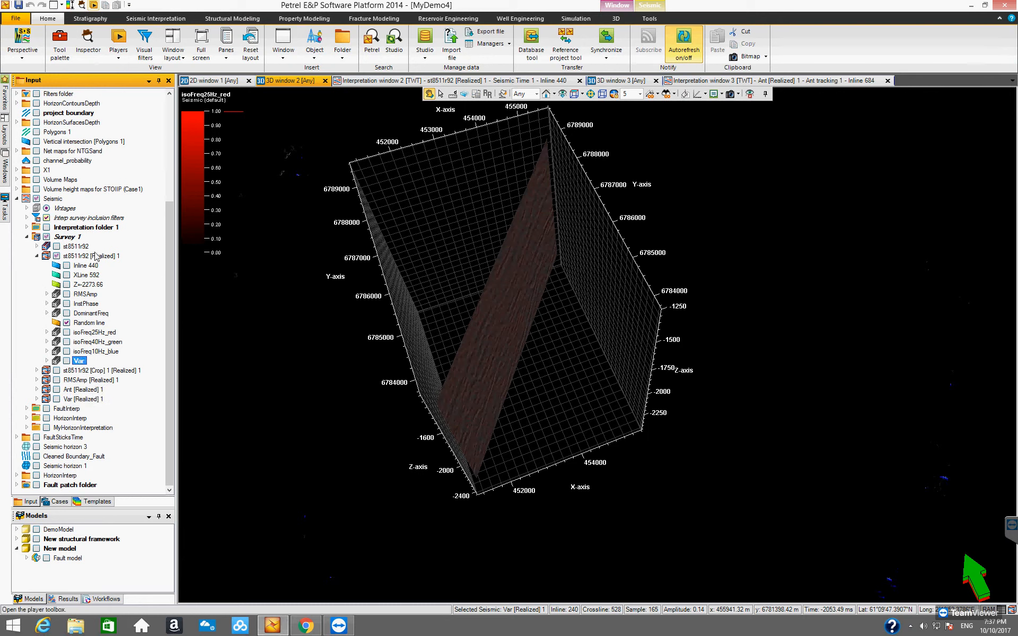
click(67, 361)
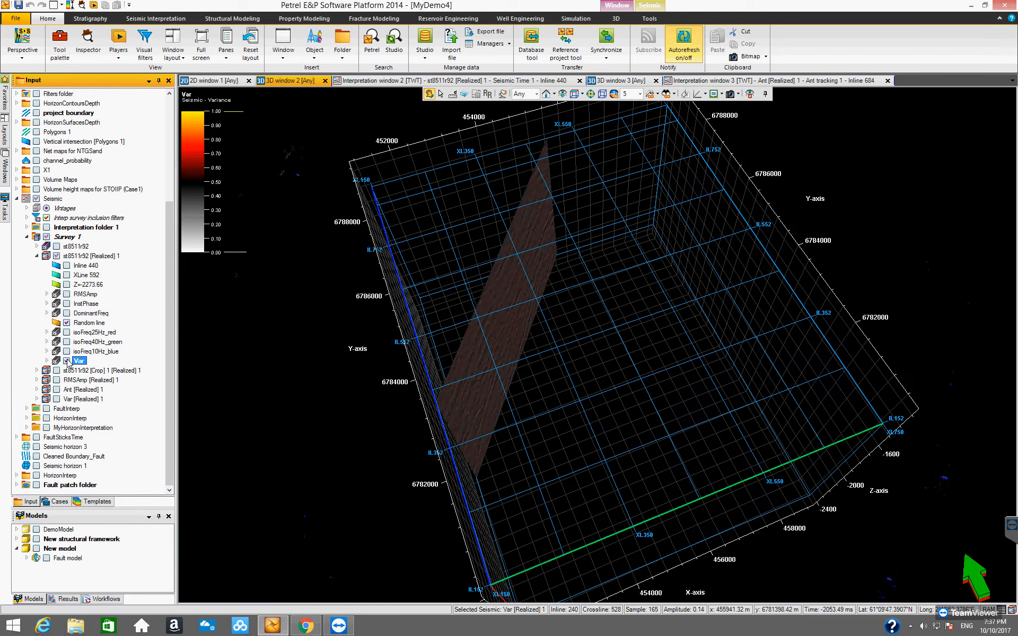
click(46, 361)
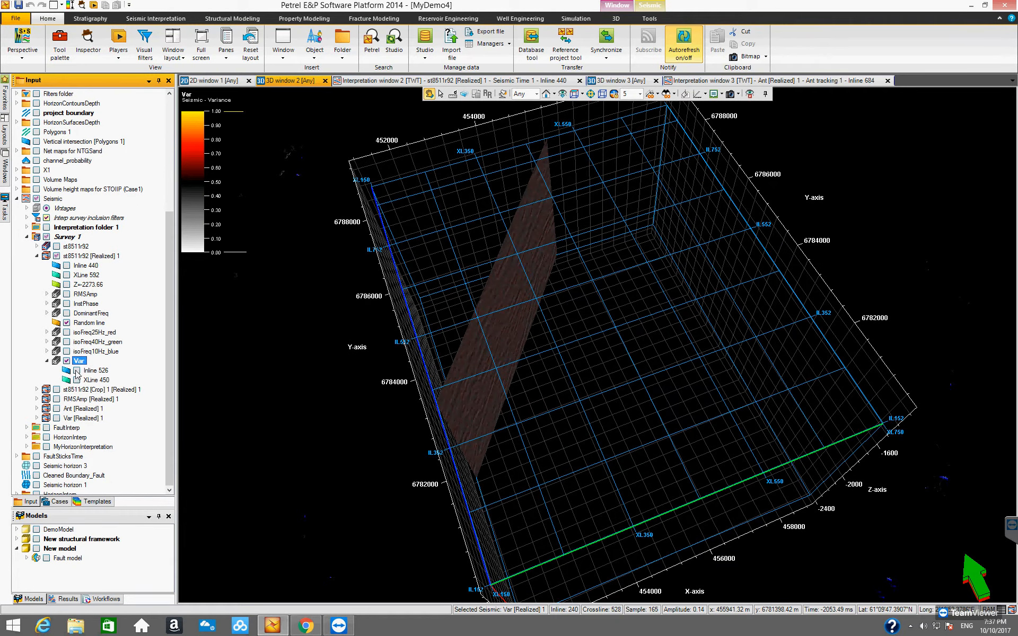
click(77, 370)
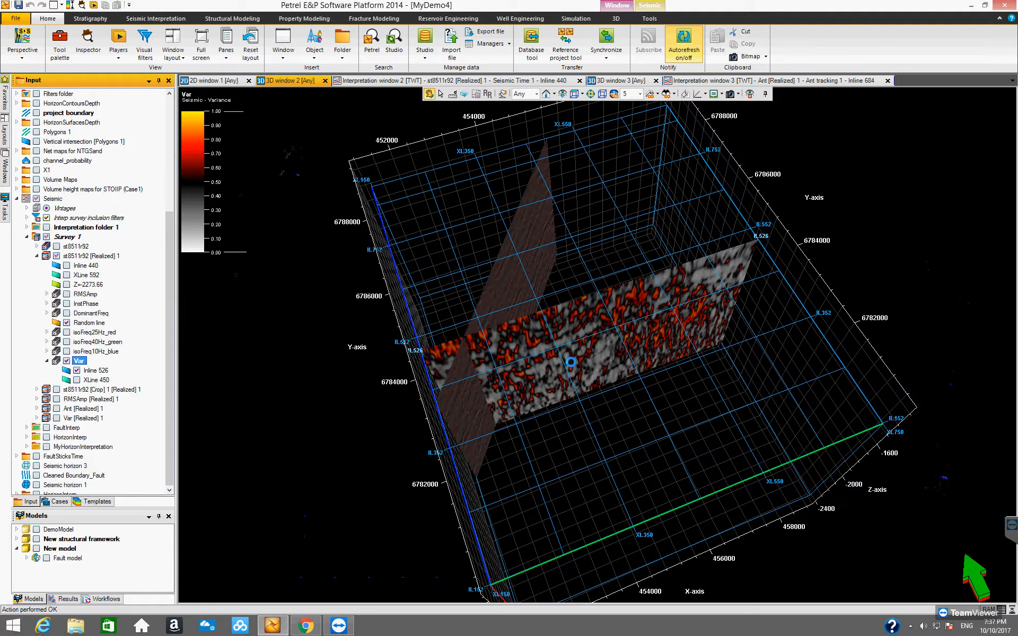
drag(591, 326, 597, 379)
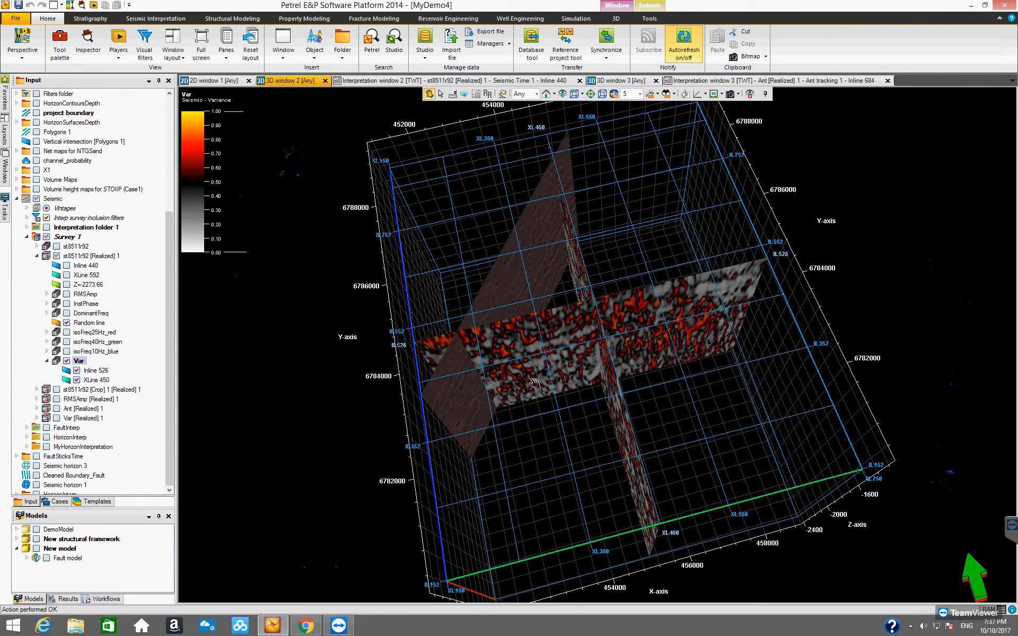
Insert a time slice intersection in the virtual Var volume and show it at Z=-1849.34 alongside the inline and crossline.
right_click(79, 361)
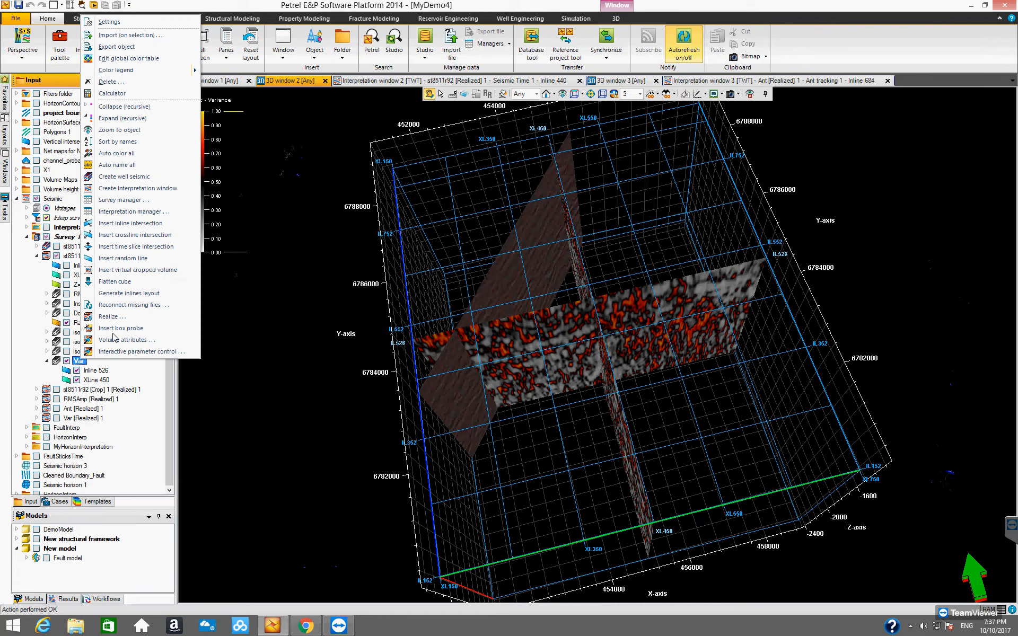
click(122, 247)
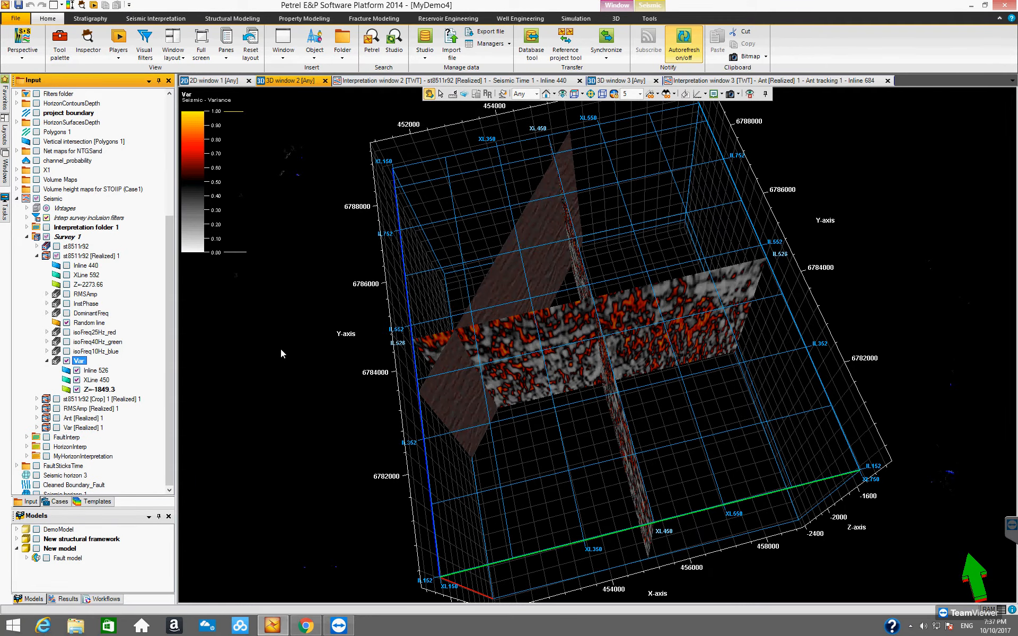
drag(651, 405, 552, 425)
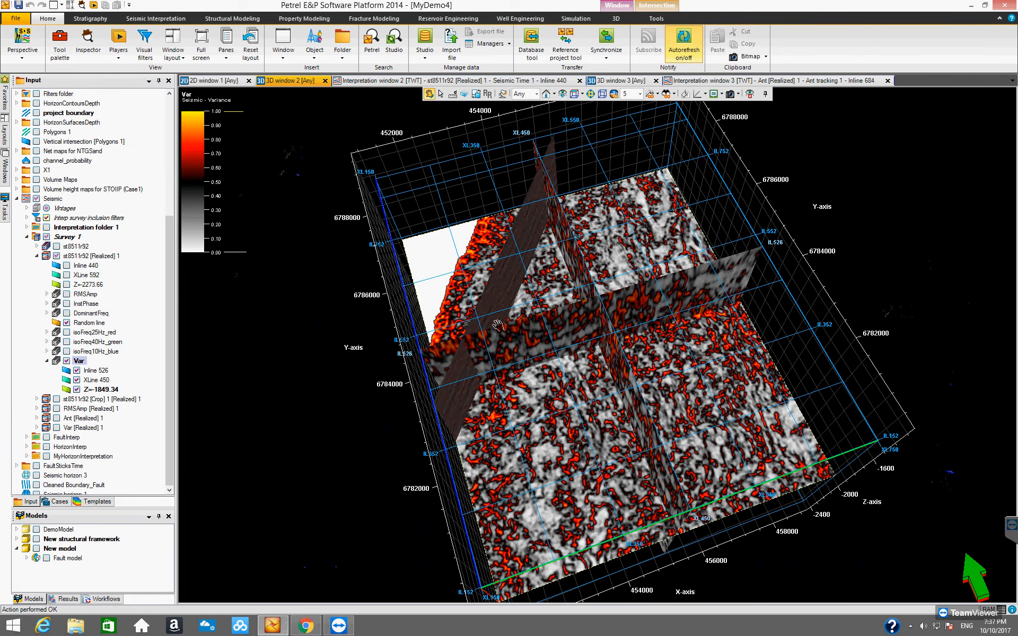
drag(590, 423, 365, 378)
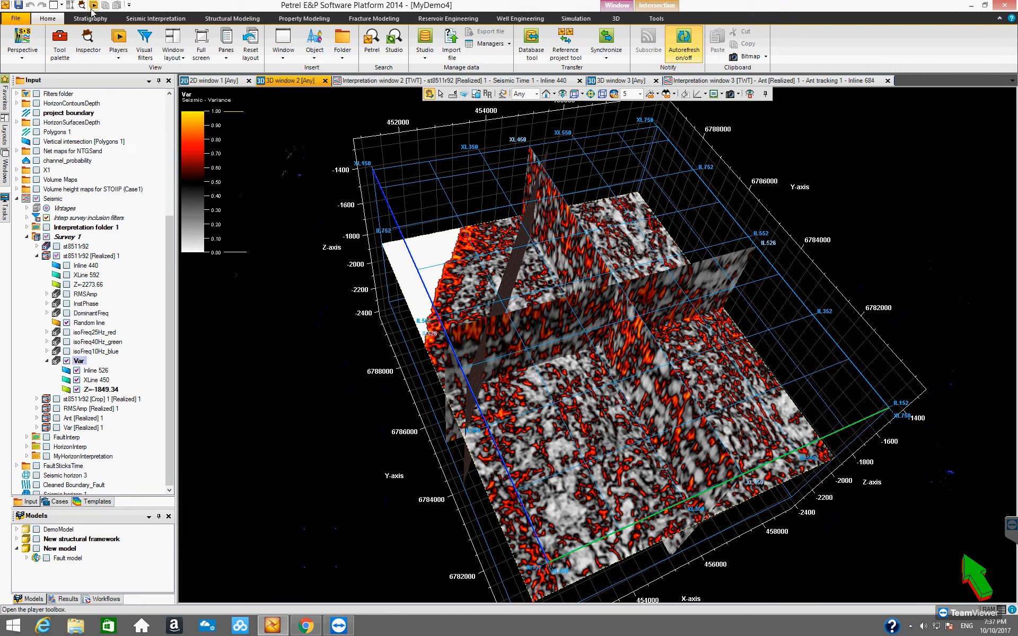
Set the Var attribute's inline range and crossline range to 4 in the Inspector and inspect the updated intersections.
click(89, 39)
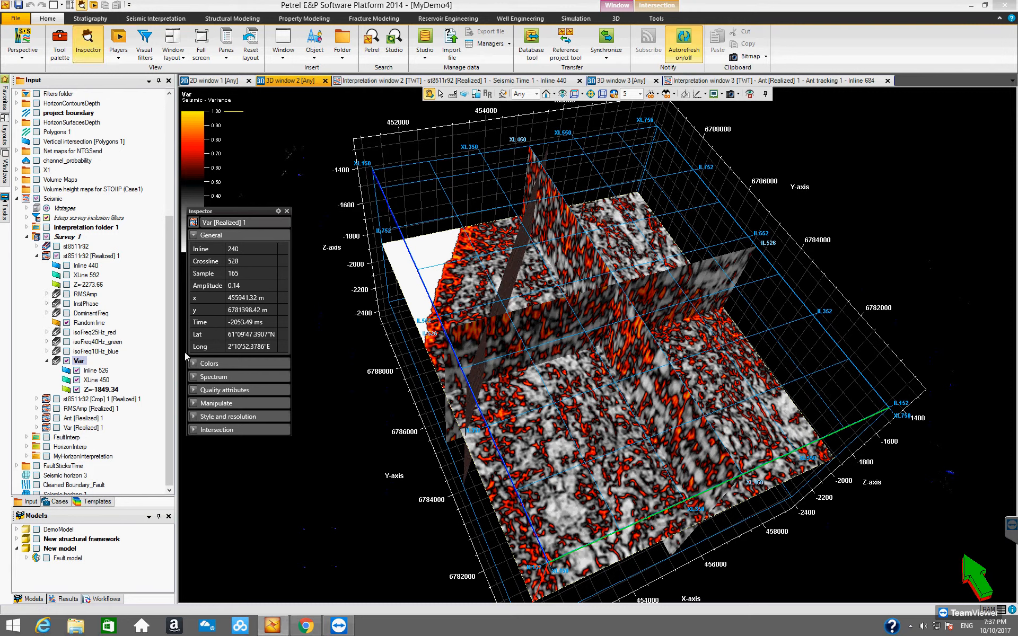
click(441, 95)
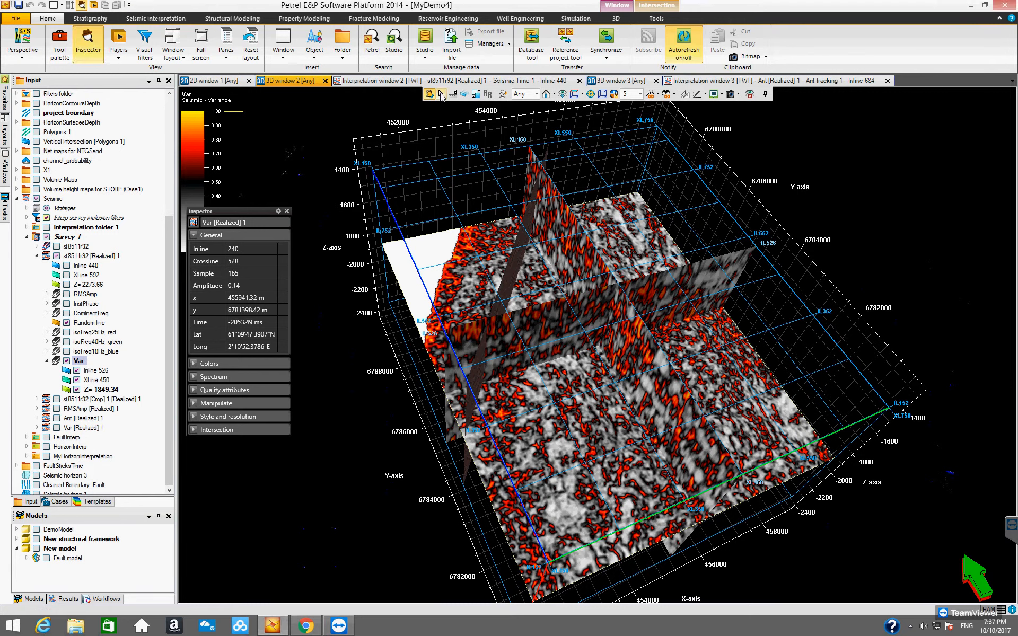
click(567, 393)
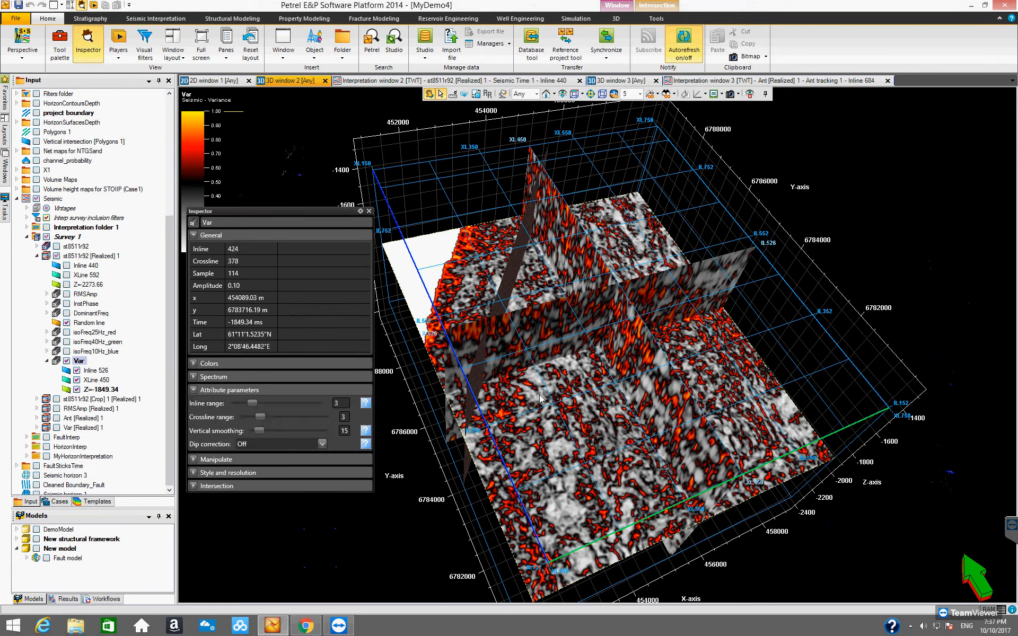
double_click(336, 403)
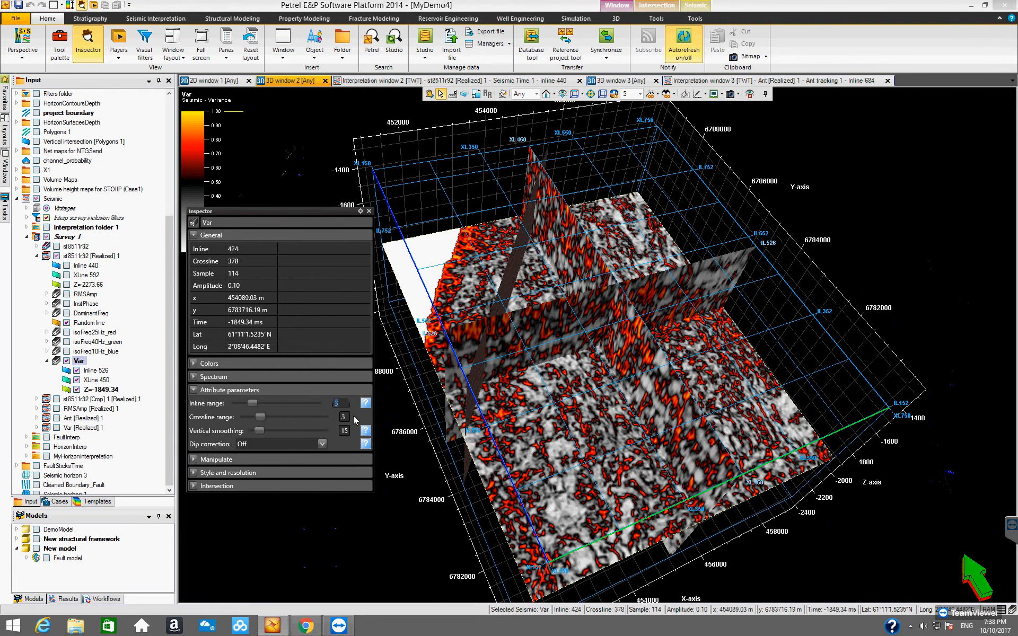
text(4)
key(Return)
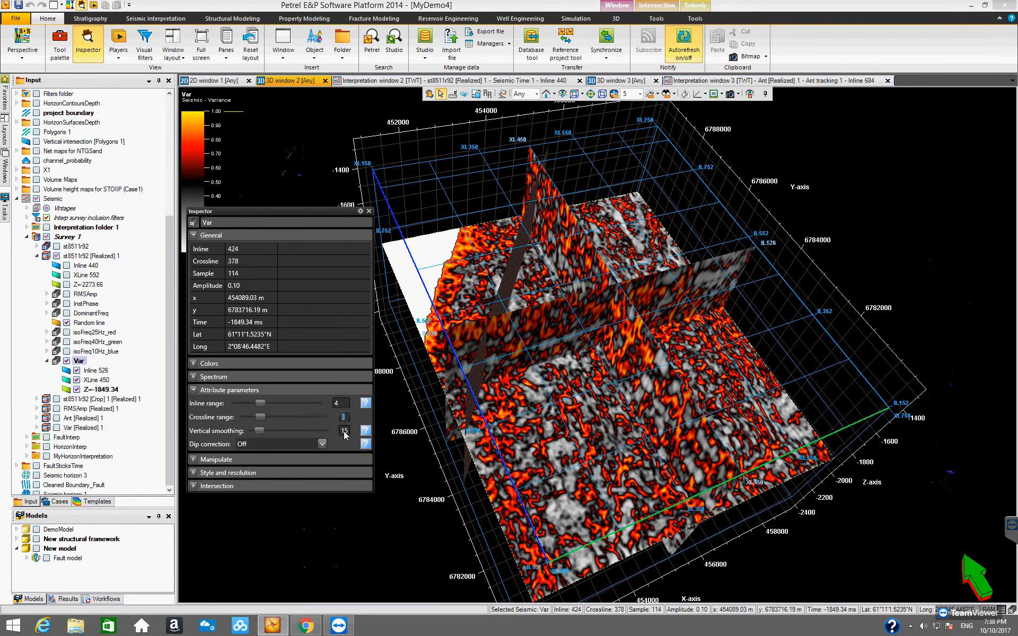
text(4)
key(Return)
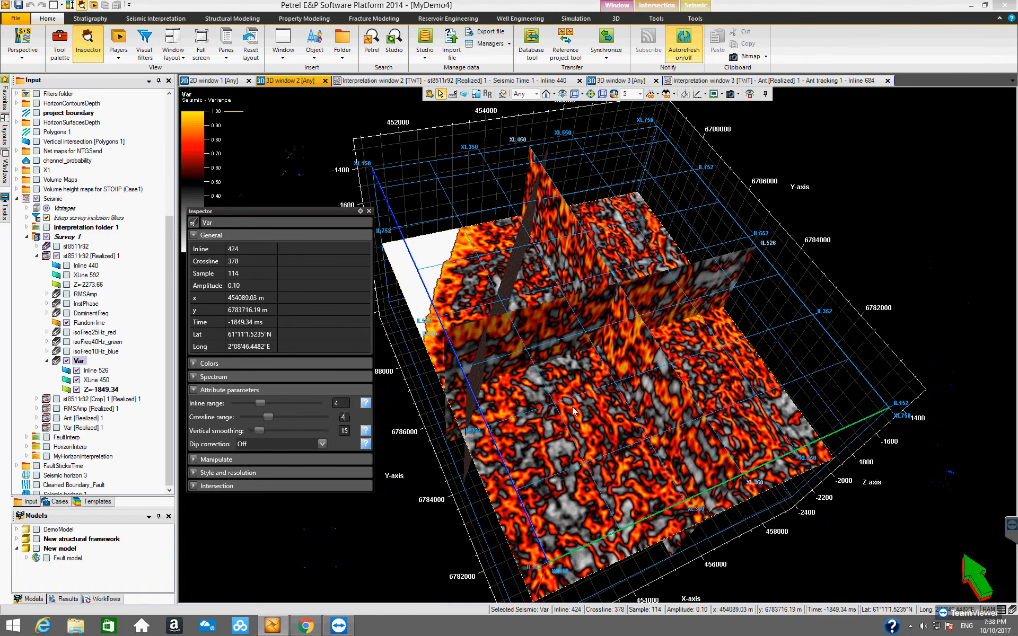
click(369, 211)
click(433, 93)
drag(640, 248, 448, 297)
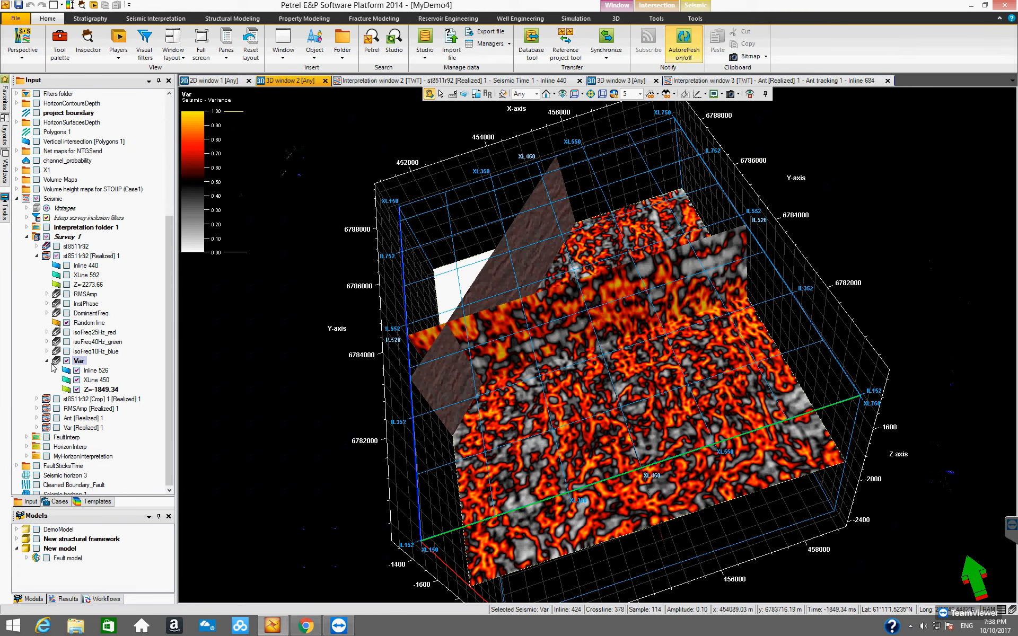
Realize the Var volume with the current attribute parameters and select the newly realized volume in the survey.
right_click(81, 362)
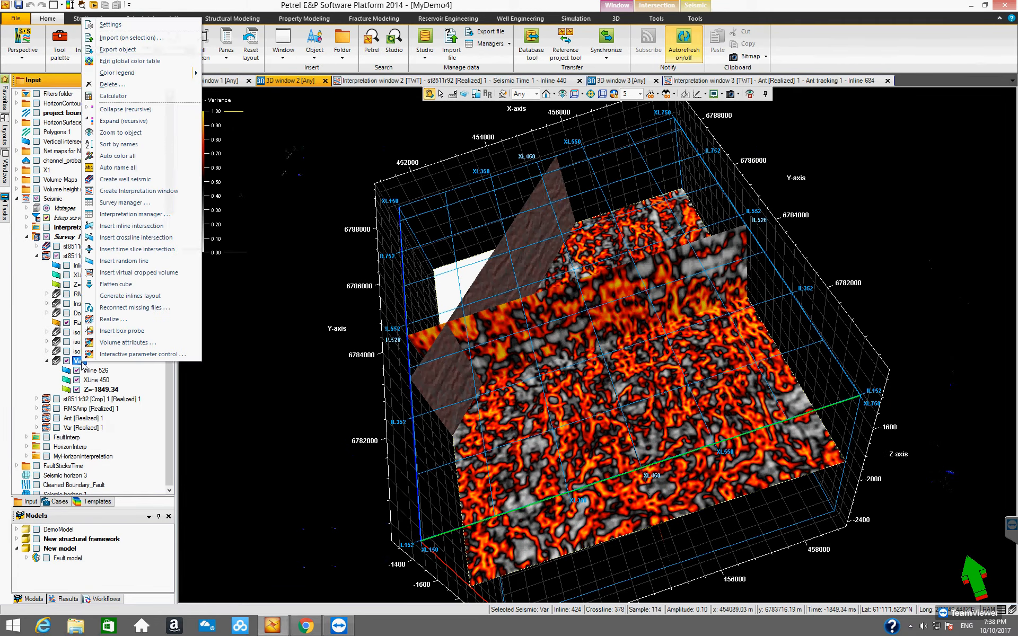
click(175, 321)
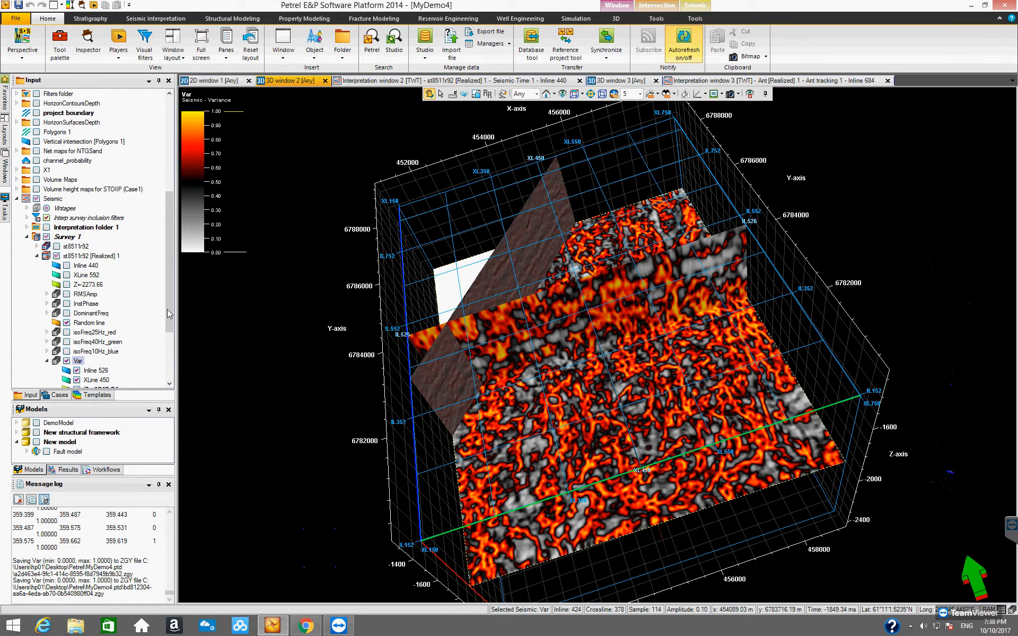
drag(167, 310, 168, 357)
click(93, 296)
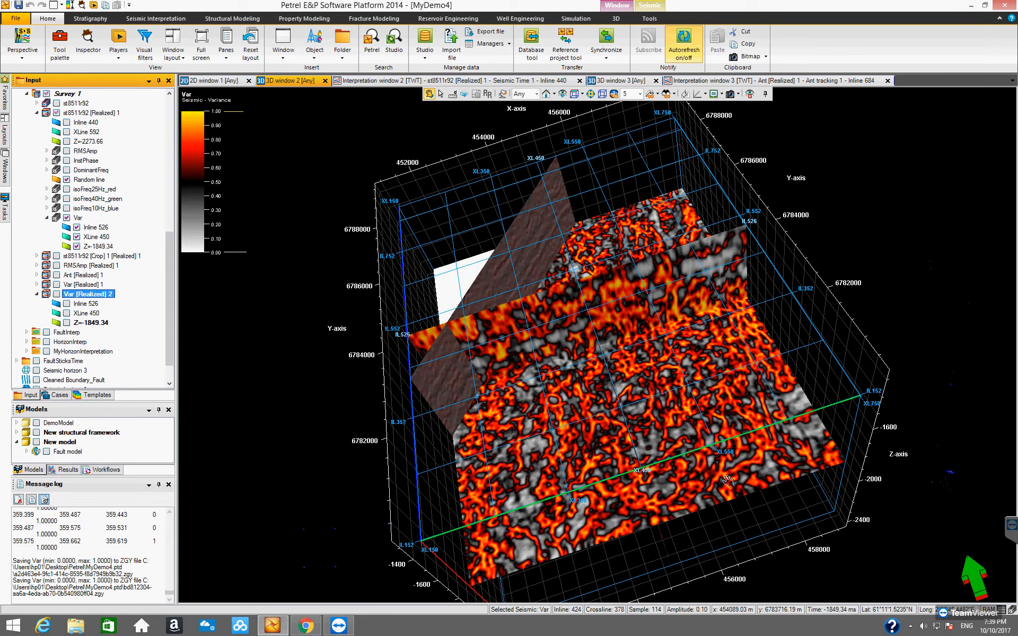
drag(778, 435, 414, 430)
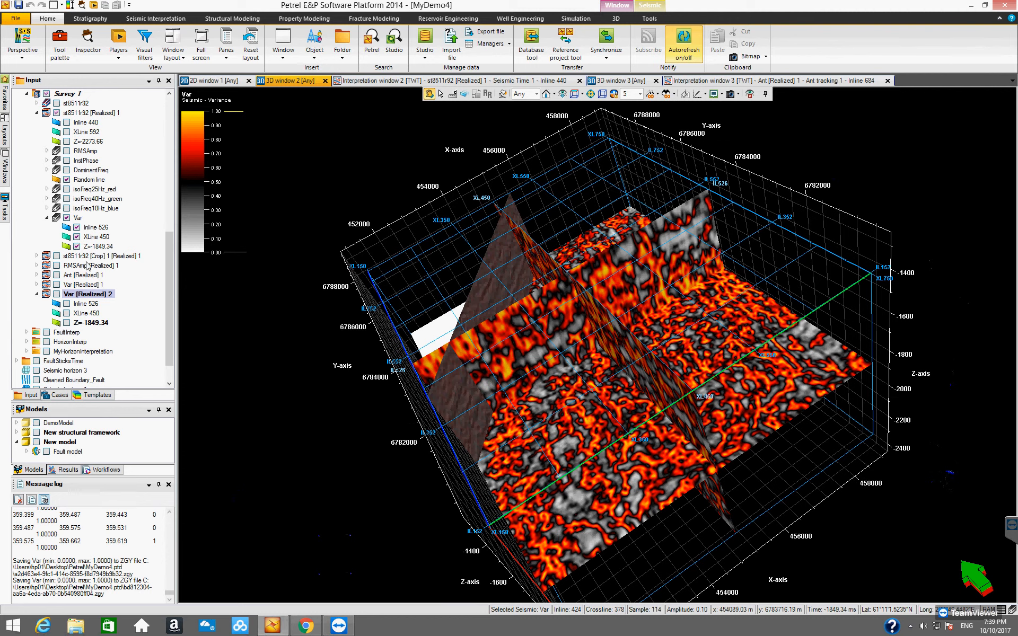
Hide the virtual Var intersections and display only the Z=-1849.34 time slice of Var [Realized] 2.
click(76, 227)
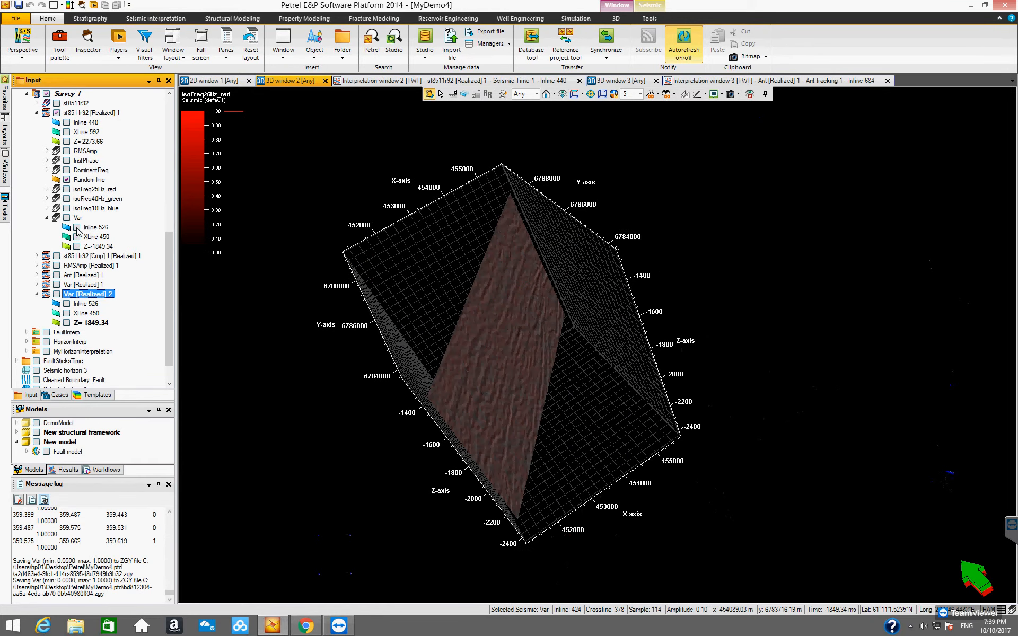
click(48, 218)
click(66, 294)
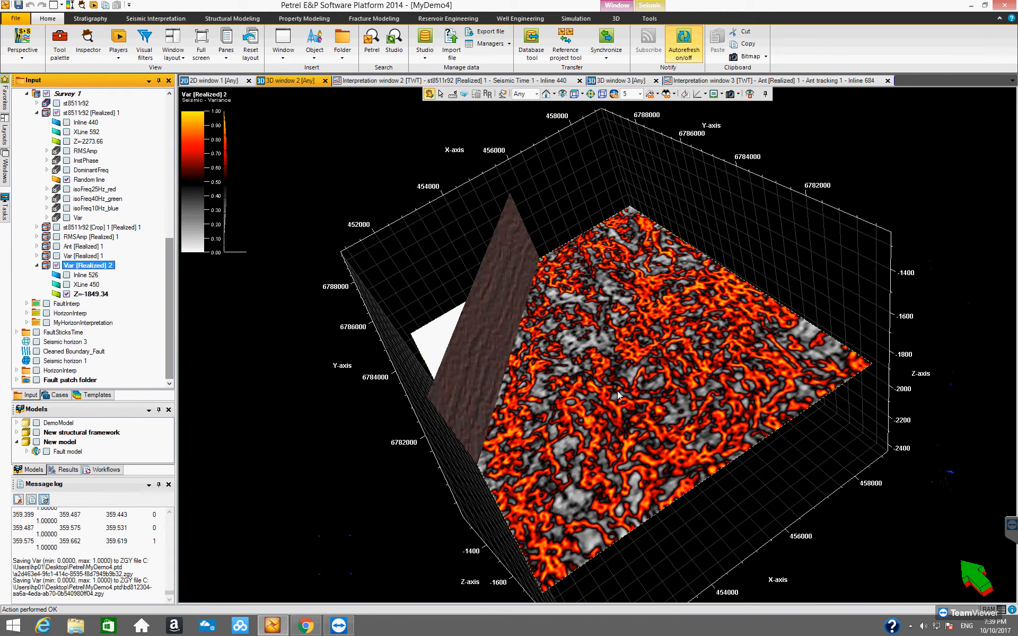
mouse_move(633, 424)
mouse_down()
mouse_move(630, 466)
mouse_move(646, 478)
mouse_move(569, 460)
mouse_move(684, 389)
mouse_move(748, 503)
mouse_move(826, 470)
mouse_move(864, 416)
mouse_move(817, 384)
mouse_move(671, 347)
mouse_move(604, 459)
mouse_move(617, 441)
mouse_move(634, 467)
mouse_move(714, 444)
mouse_move(664, 428)
mouse_move(650, 398)
mouse_move(573, 366)
mouse_move(648, 432)
mouse_up()
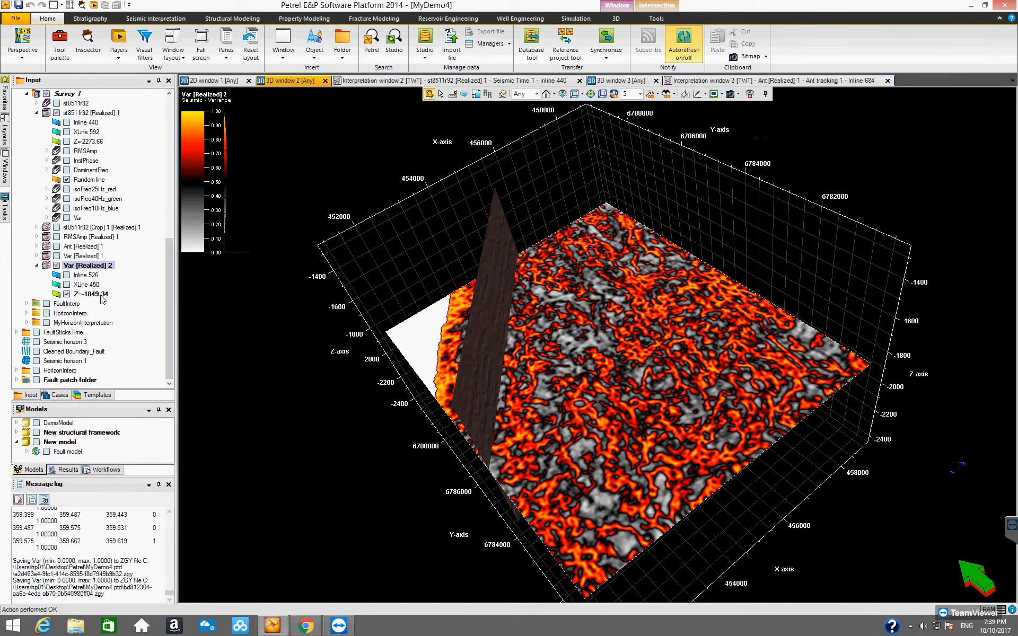
Enable visualization on the intersection and blend isoFreq25Hz_red, isoFreq40Hz_green and isoFreq10Hz_blue with the Var [Realized] 2 time slice.
click(647, 6)
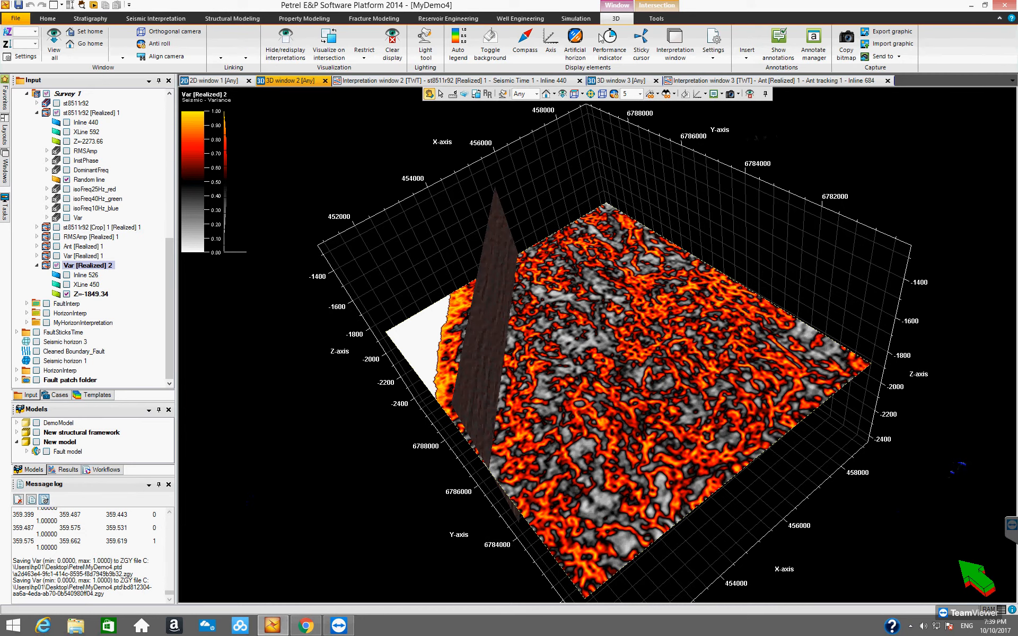
click(119, 45)
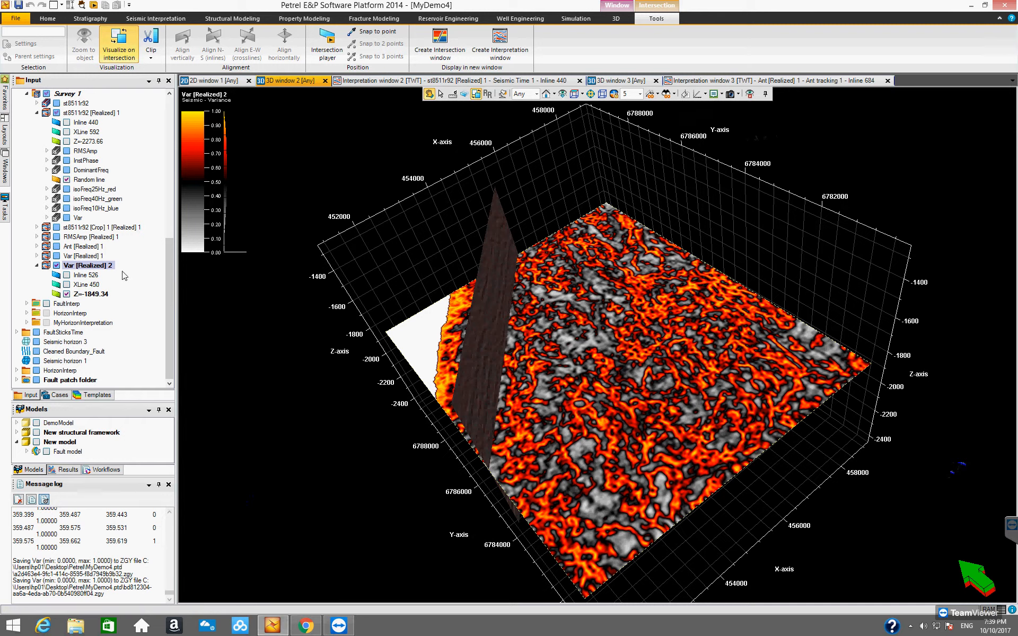
click(67, 190)
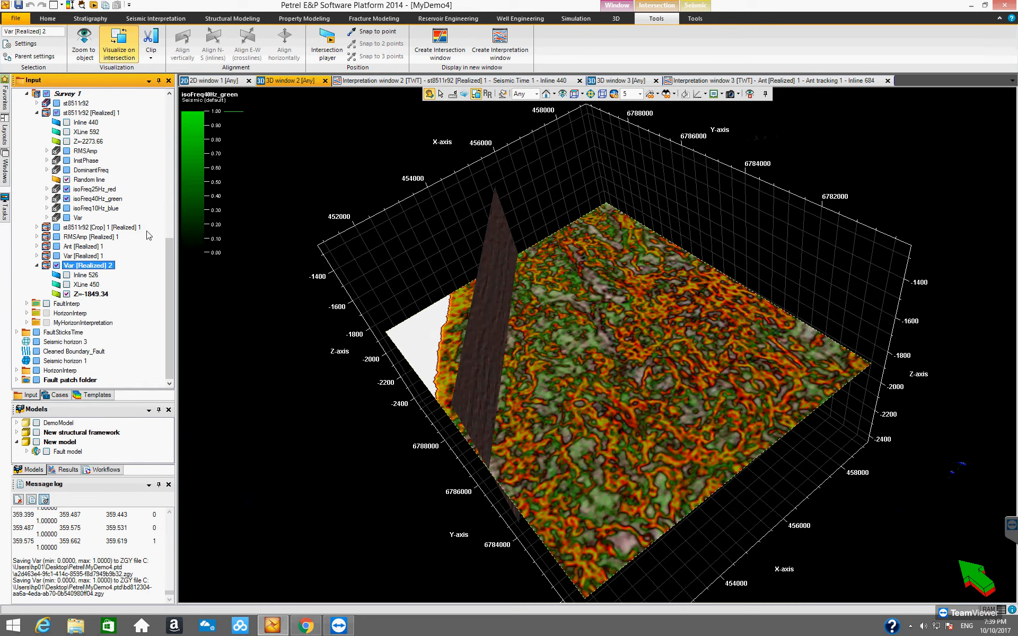
drag(615, 386, 476, 95)
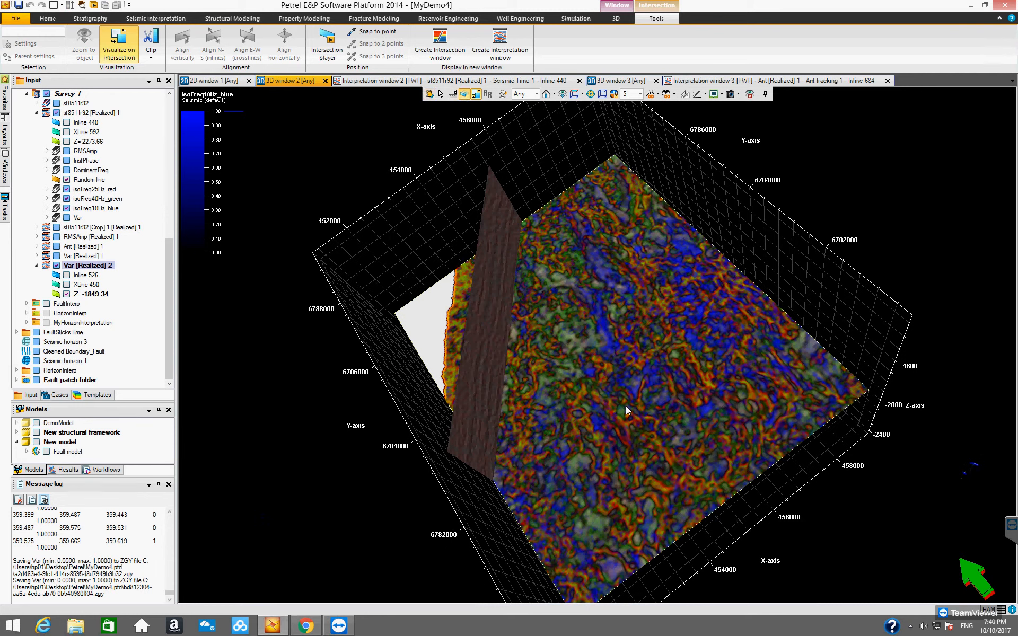
Move the blended Var [Realized] 2 time slice down to Z=-2301.68 and up to Z=-1625.17, examining it from above.
drag(640, 416, 681, 466)
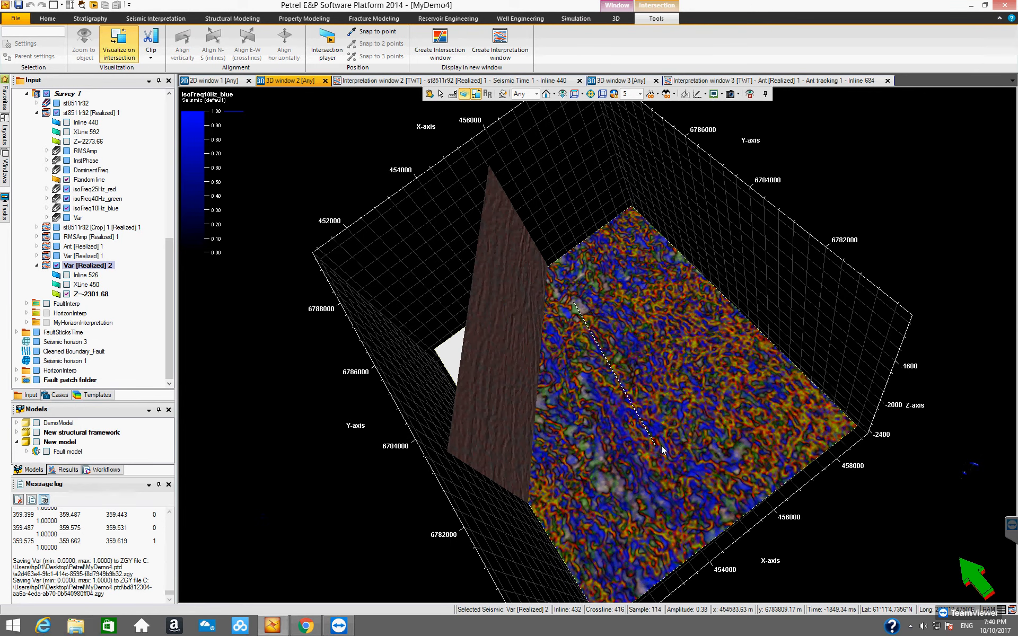
drag(646, 419, 463, 391)
key(Escape)
drag(591, 422, 346, 426)
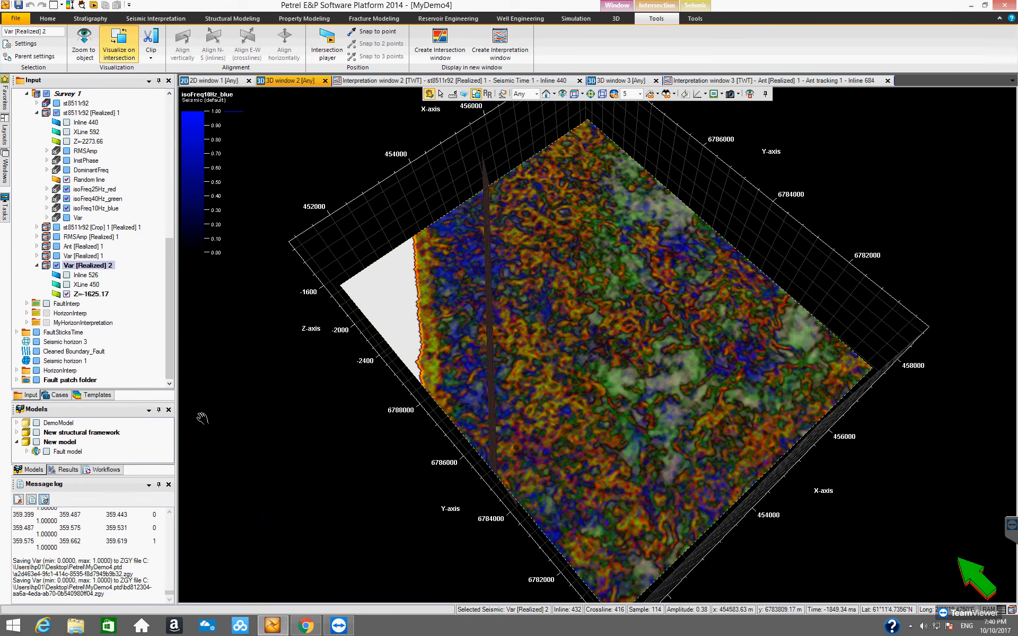
Close the message log to give the project data tree more room.
click(170, 359)
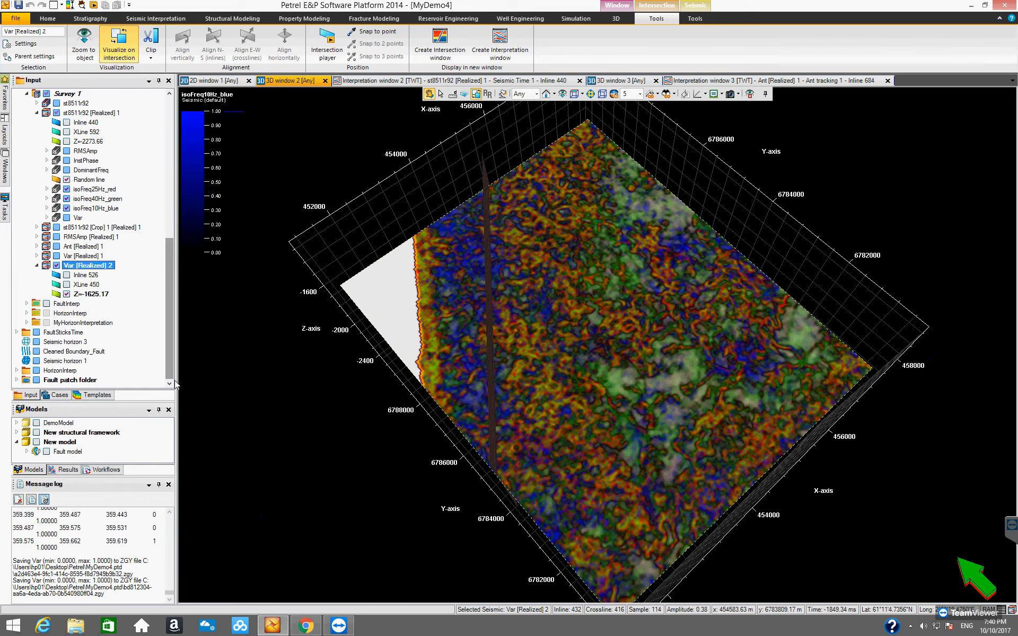
click(169, 485)
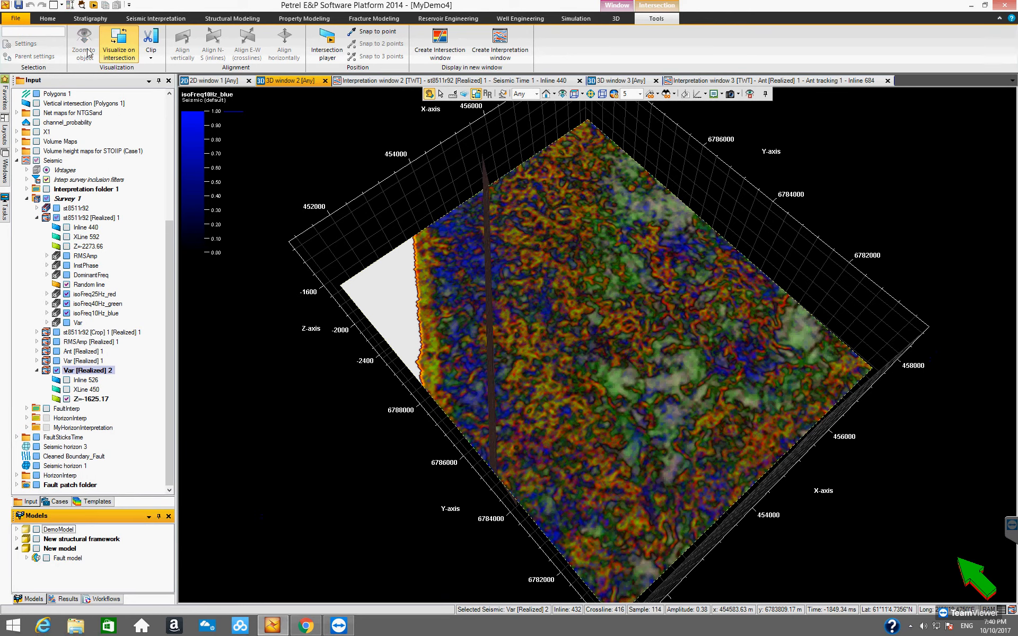
Apply the White grey black color table to Var [Realized] 2 through the Inspector and reverse its color order.
click(82, 6)
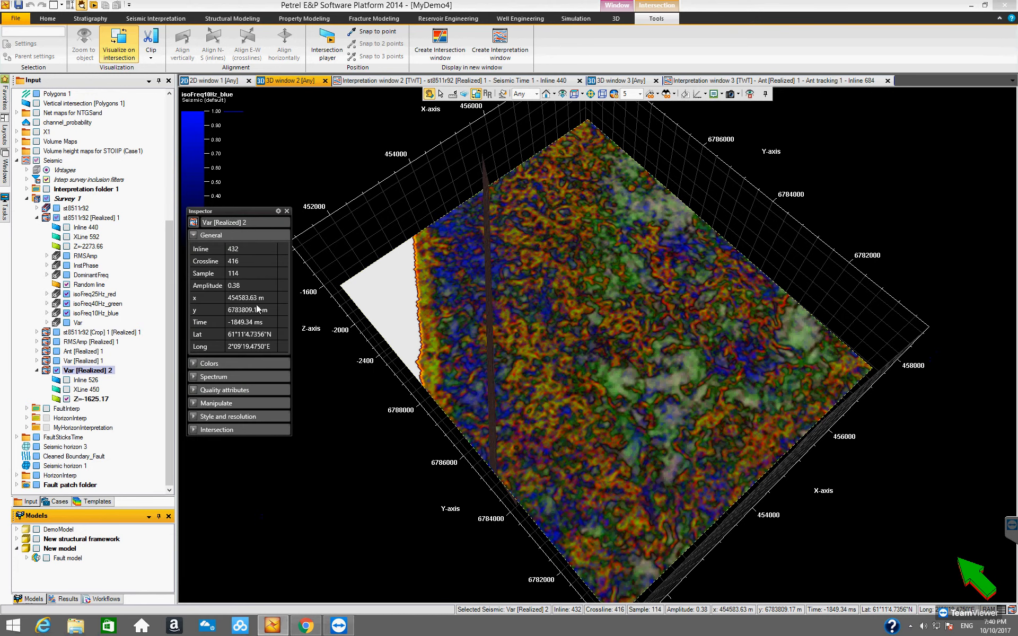
click(193, 364)
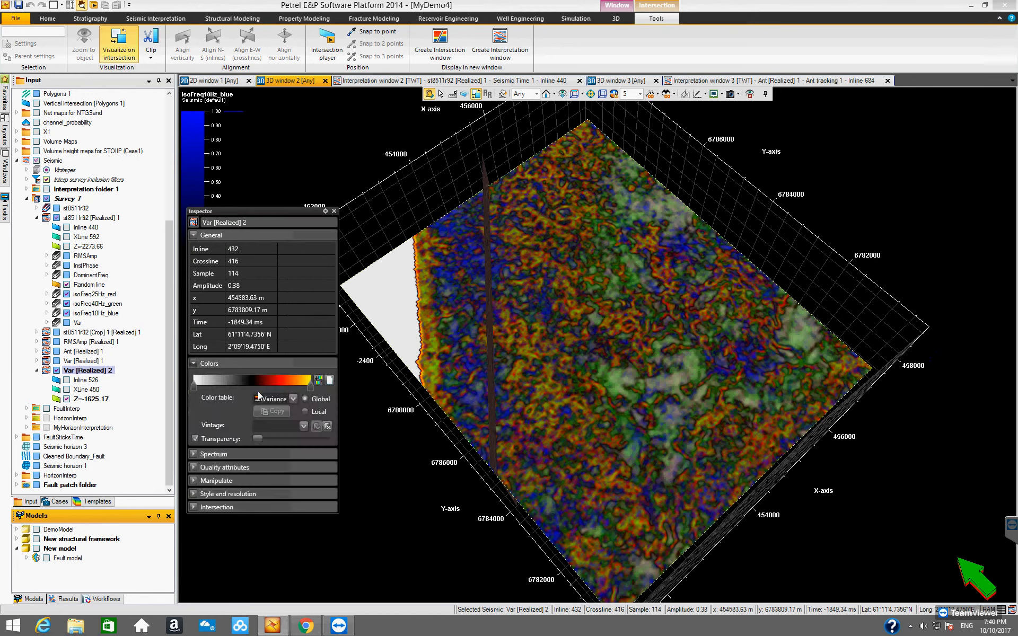
click(293, 399)
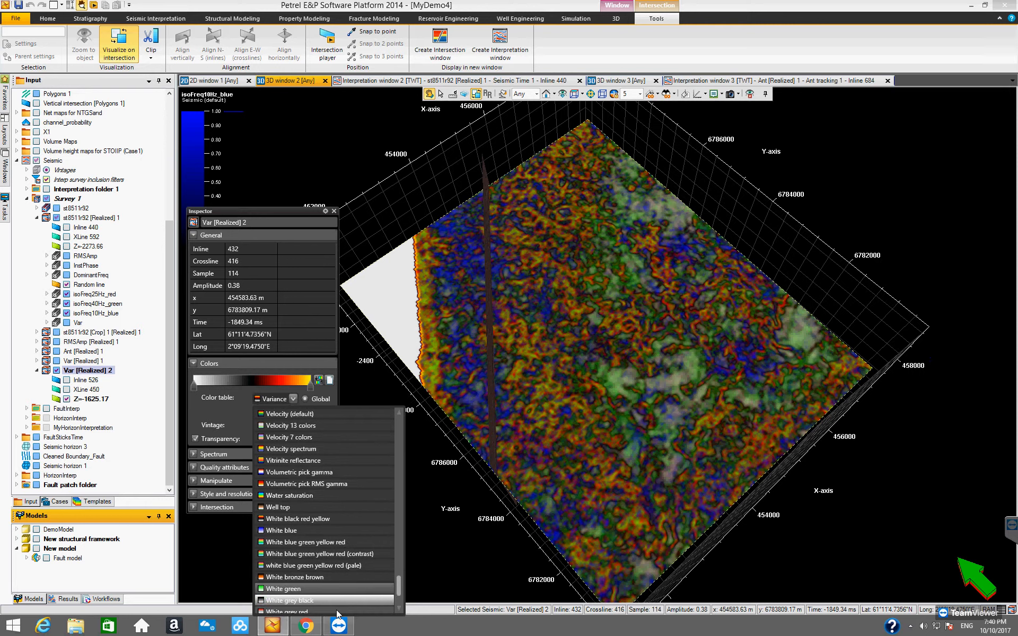
click(333, 598)
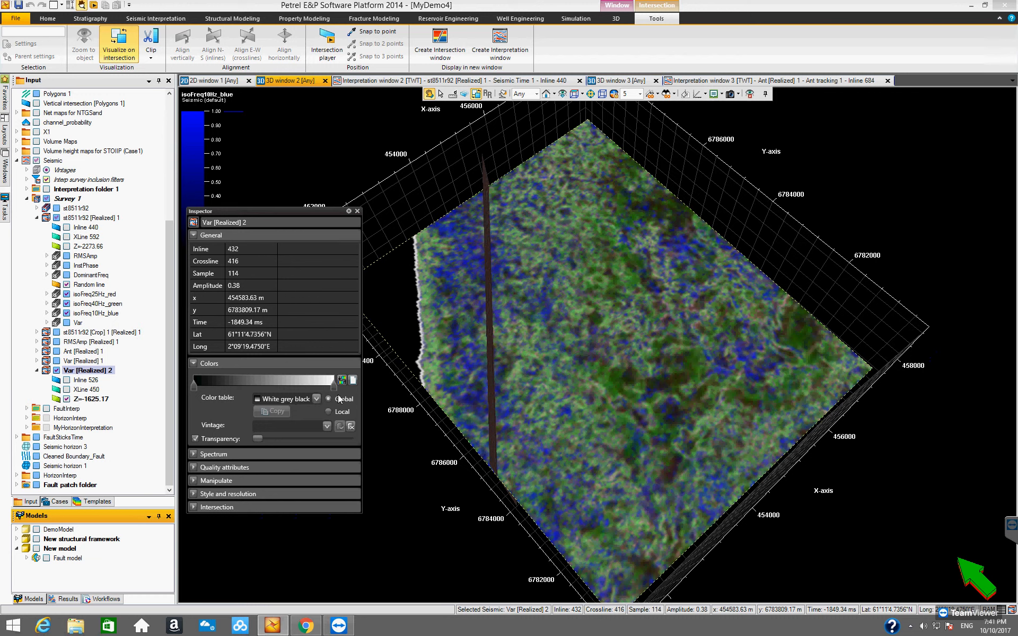
click(342, 381)
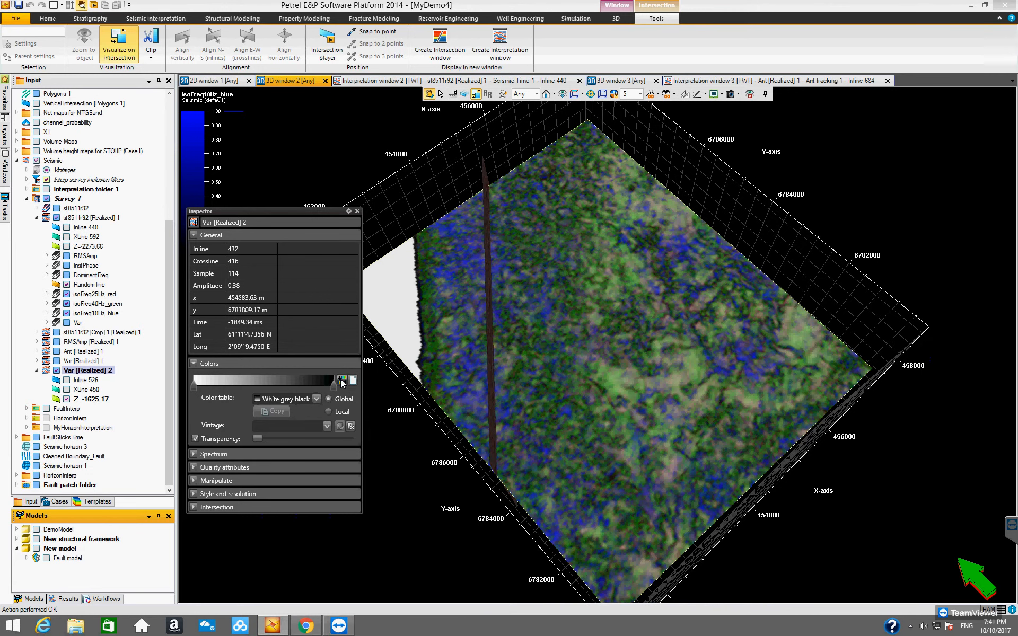
click(357, 211)
Move the blended Var [Realized] 2 time slice down to Z=-1765.28.
drag(547, 430, 597, 404)
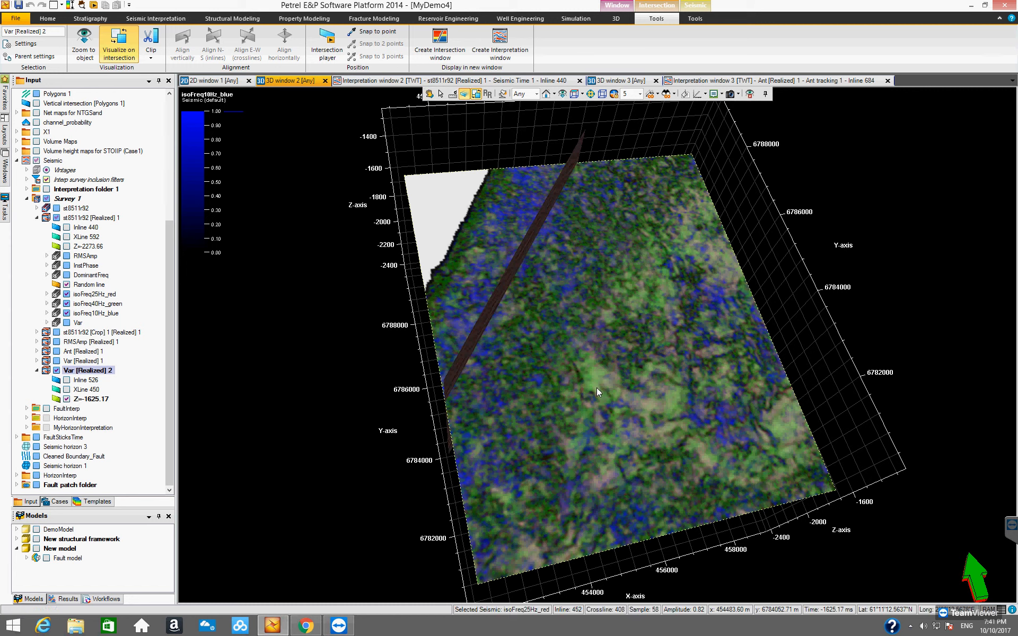
drag(597, 393, 601, 406)
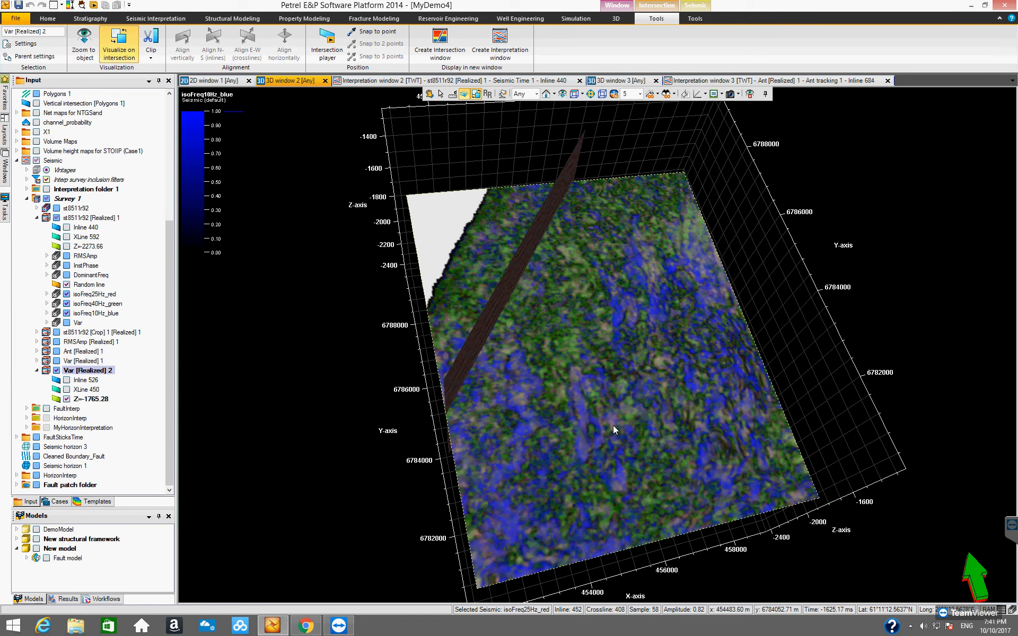
key(Escape)
Examine the blended slice from other angles and move it deeper to Z=-1949.41.
drag(543, 440, 623, 433)
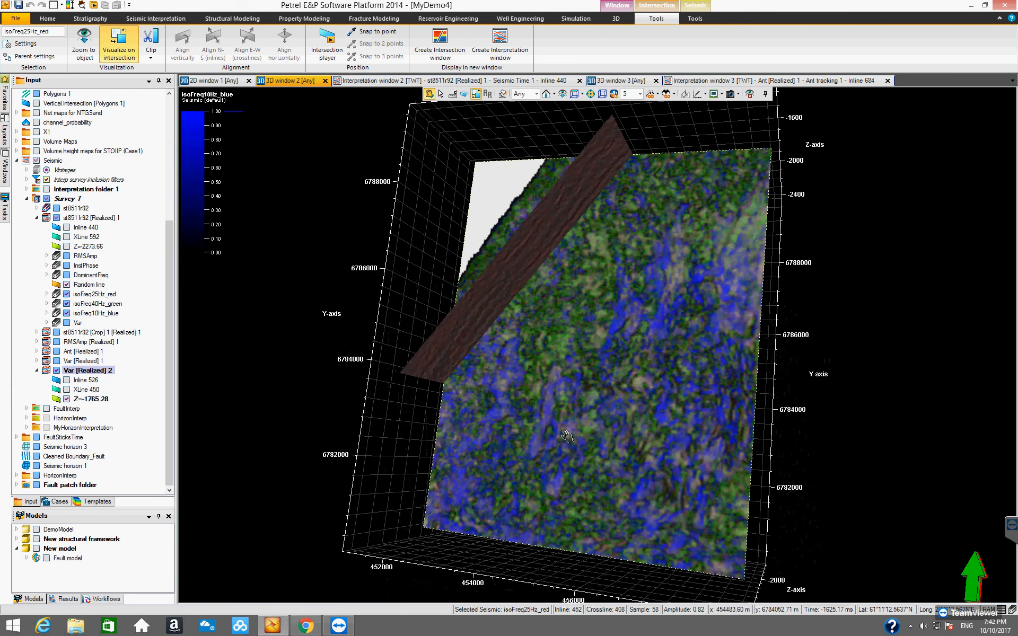
drag(628, 417, 560, 447)
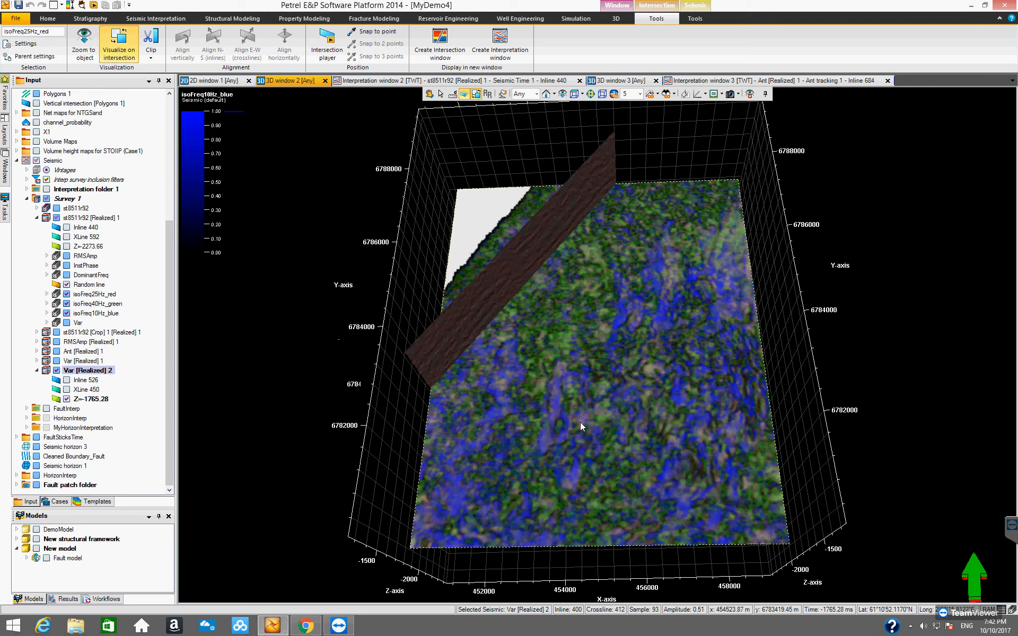
drag(581, 425, 666, 426)
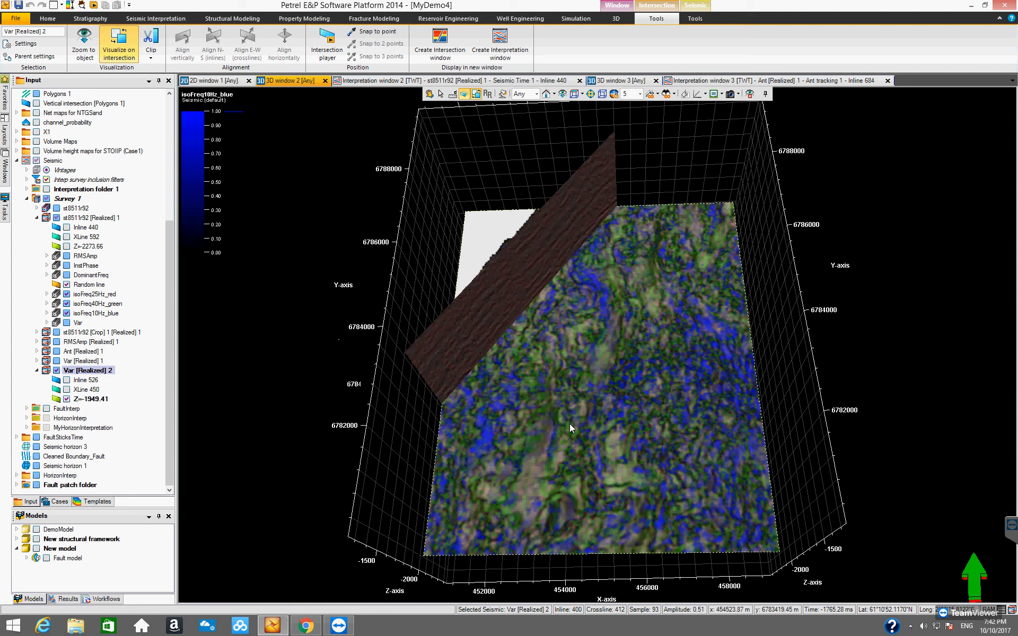
key(Escape)
Lower the blended Var [Realized] 2 time slice to Z=-2209.61 and examine its pattern from several viewing directions.
drag(559, 440, 667, 430)
drag(598, 459, 762, 246)
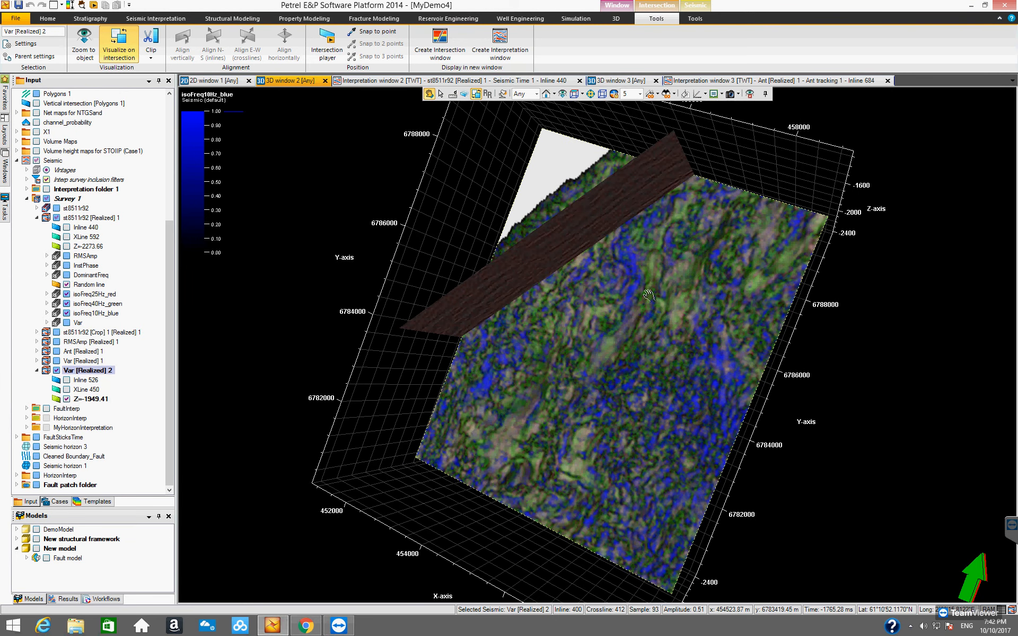
drag(567, 380, 534, 401)
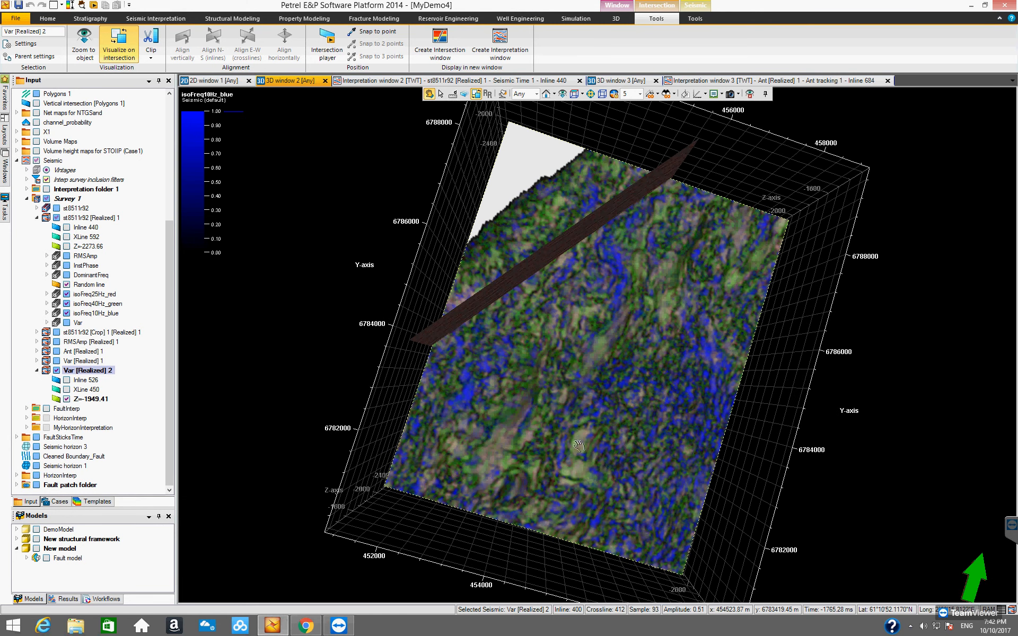
drag(665, 407, 492, 272)
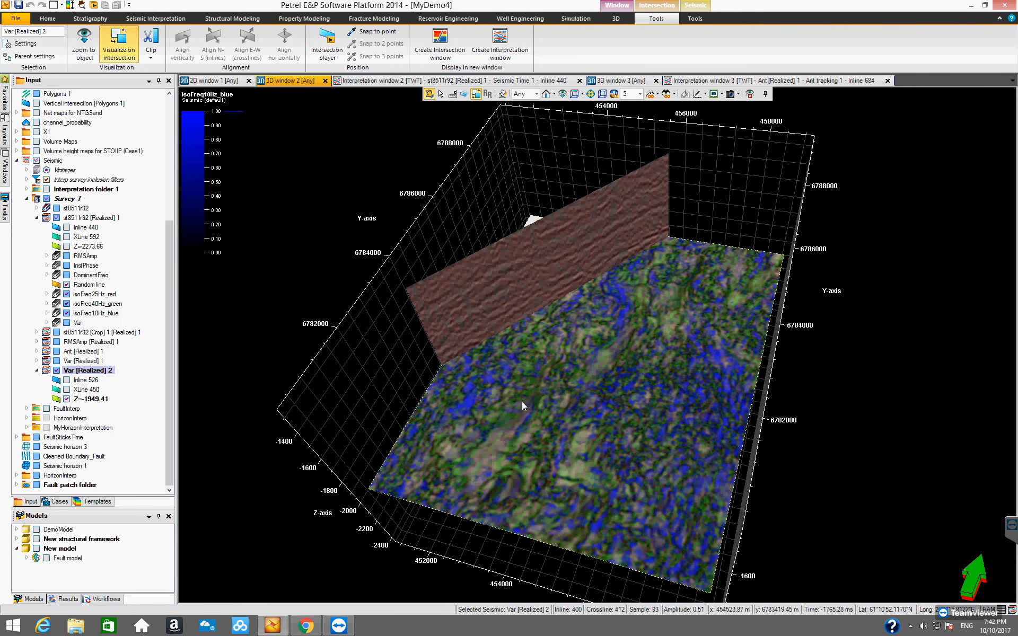
drag(510, 381, 556, 381)
drag(578, 448, 493, 453)
key(m)
key(Escape)
drag(667, 460, 519, 460)
drag(540, 501, 580, 483)
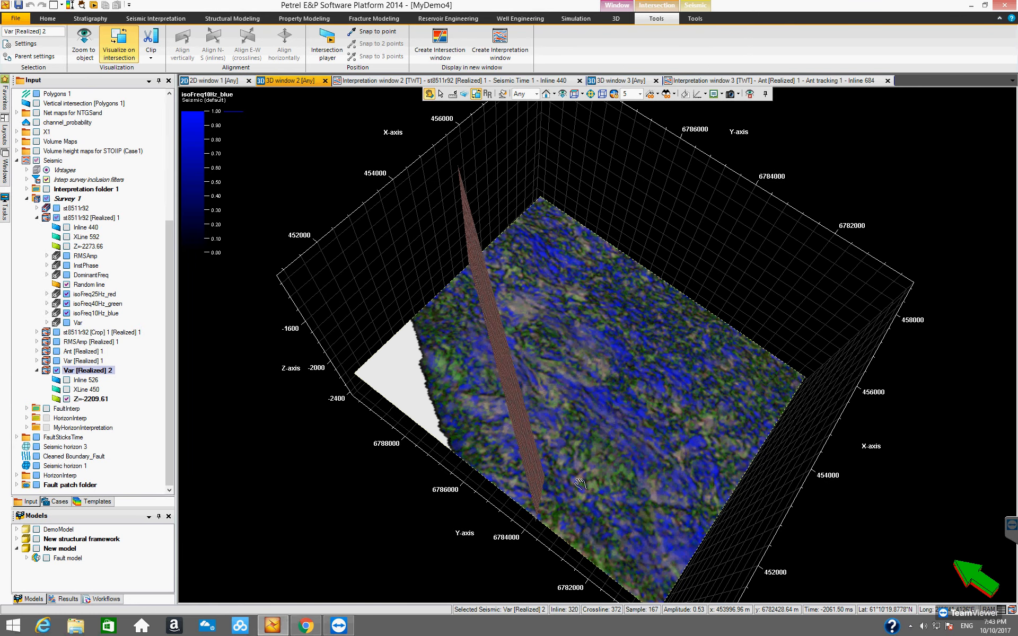
drag(490, 422, 474, 454)
drag(553, 452, 790, 464)
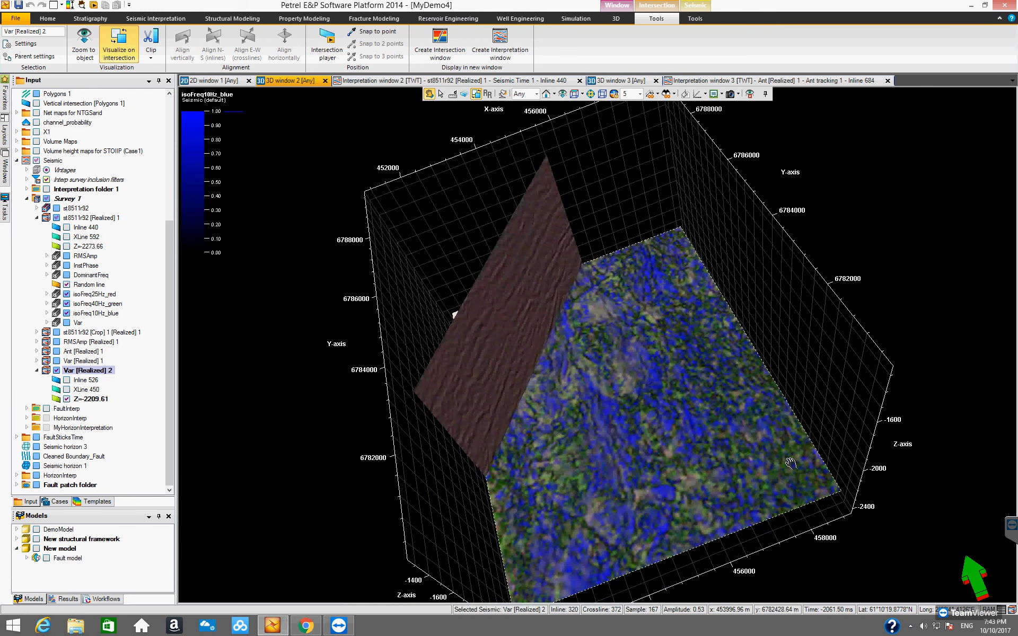